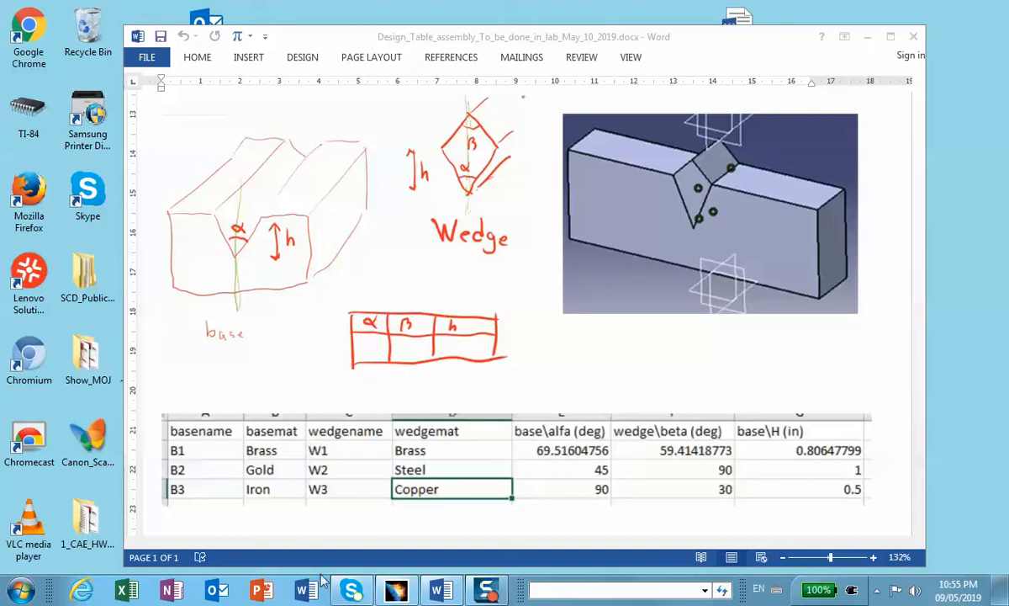
- Switch to CATIA V5 and start a new Assembly Design product
click(395, 591)
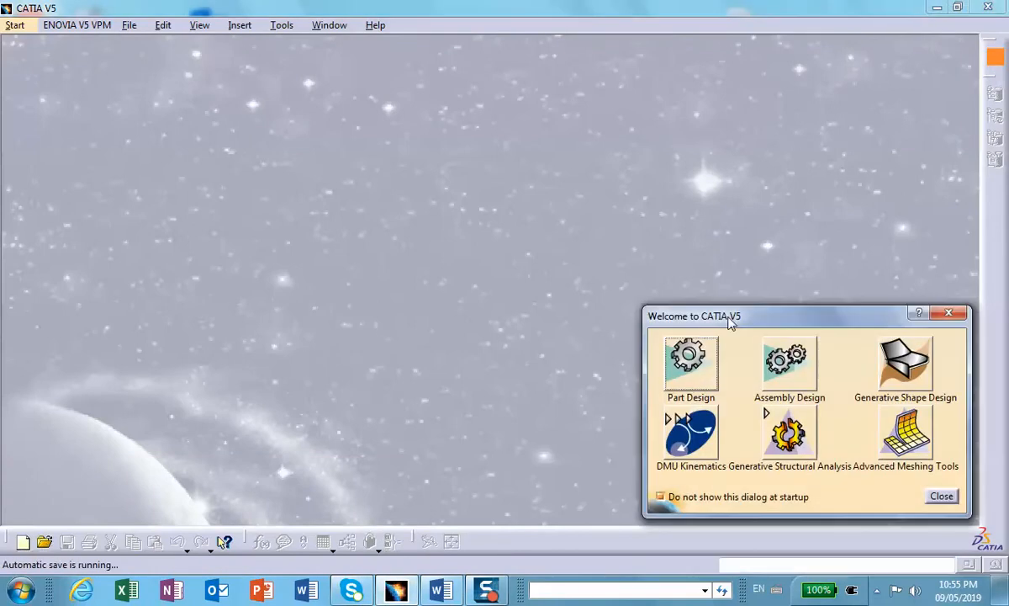
click(782, 360)
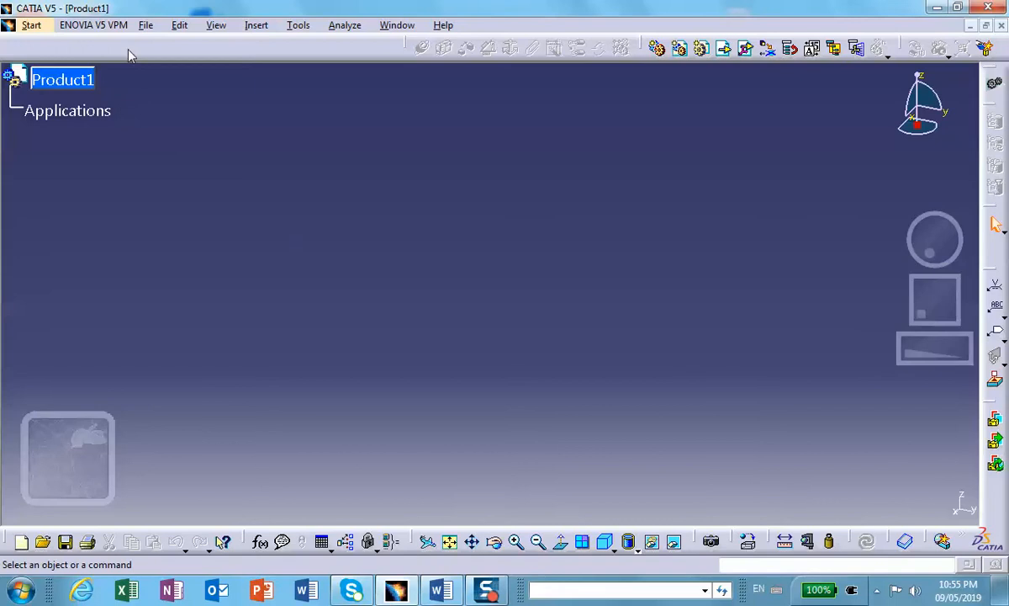
- Open Save Management for the new product and create a folder named Assembly_1 on the Desktop
click(146, 25)
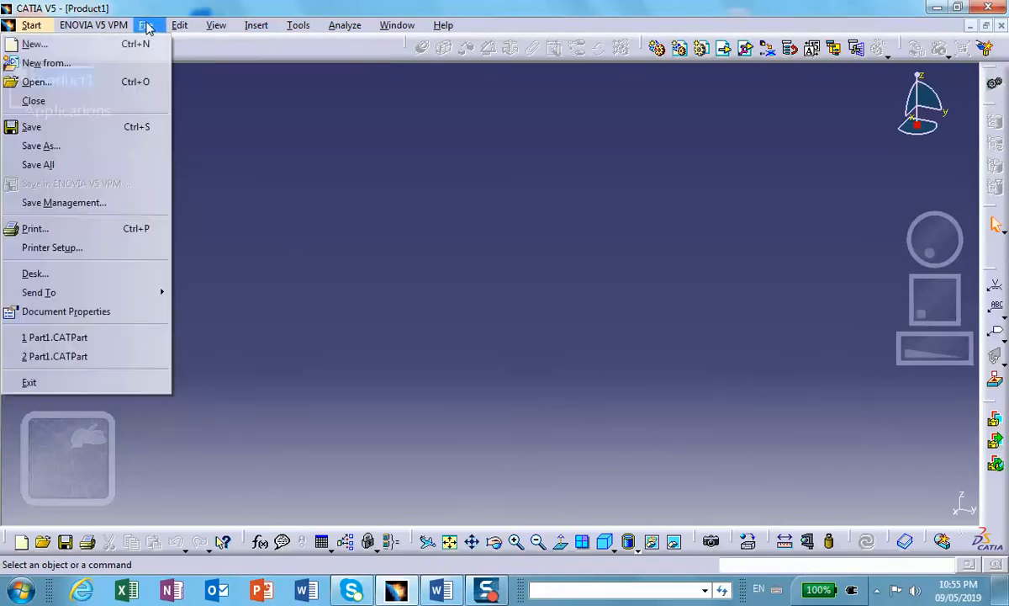
click(59, 203)
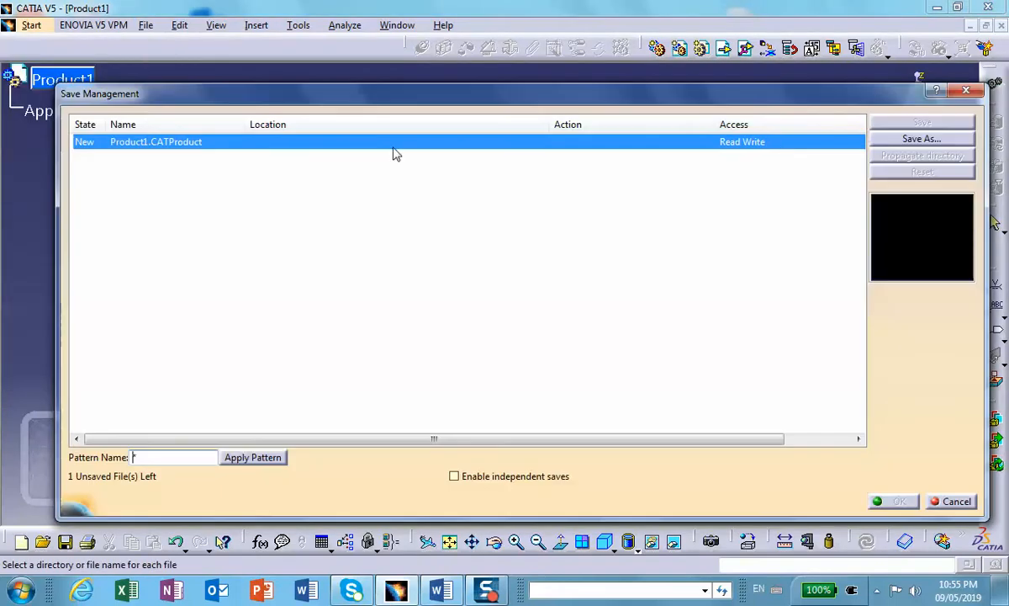
click(896, 139)
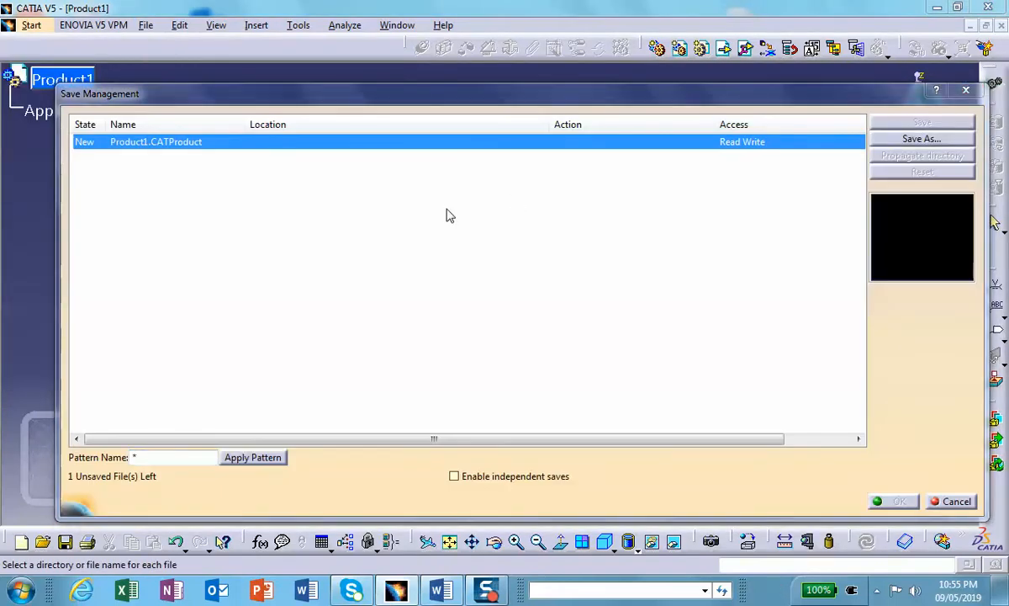
click(278, 210)
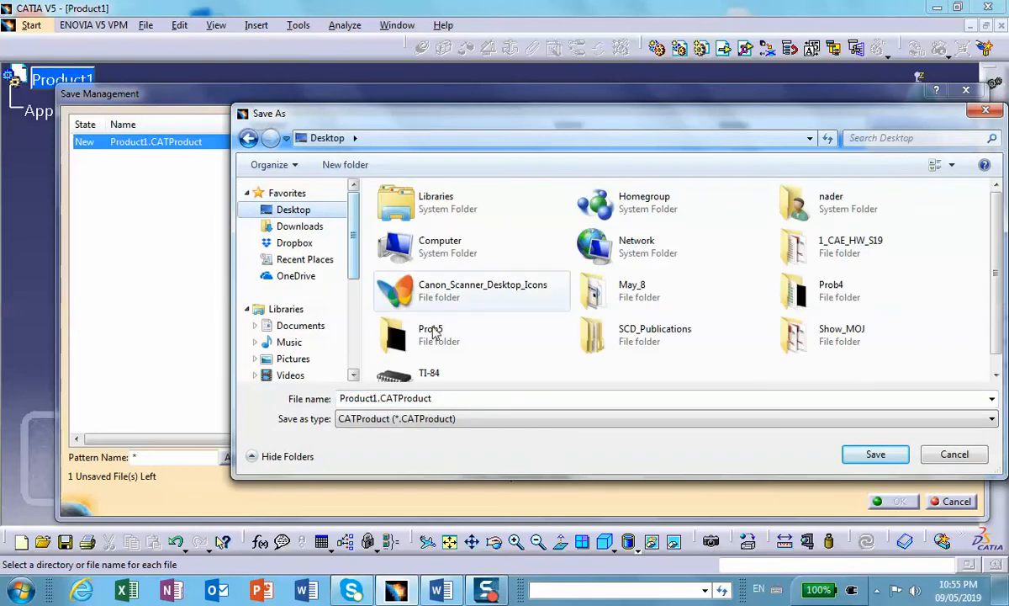
click(343, 165)
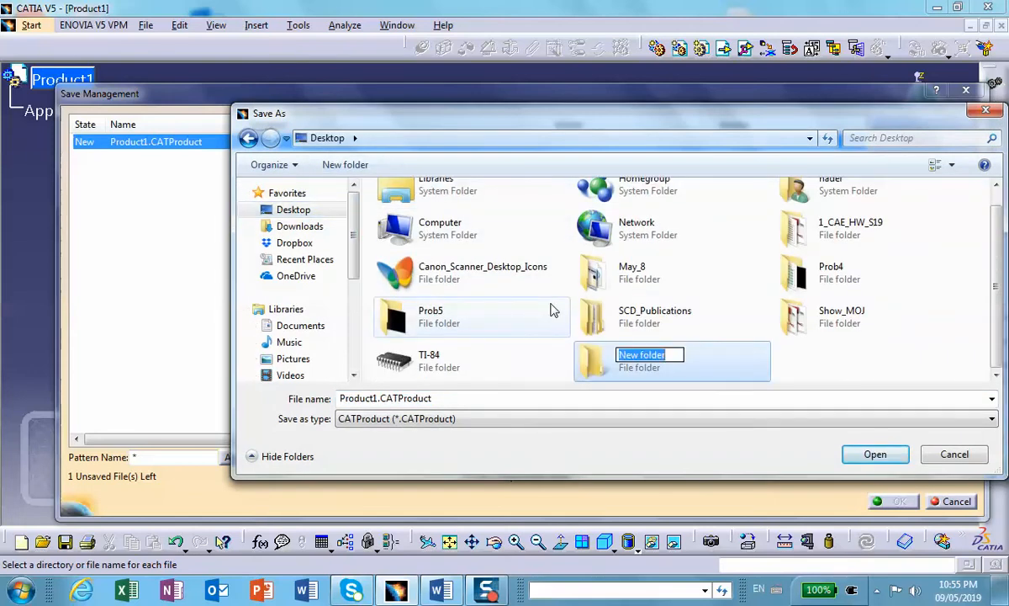
text(Assemblk)
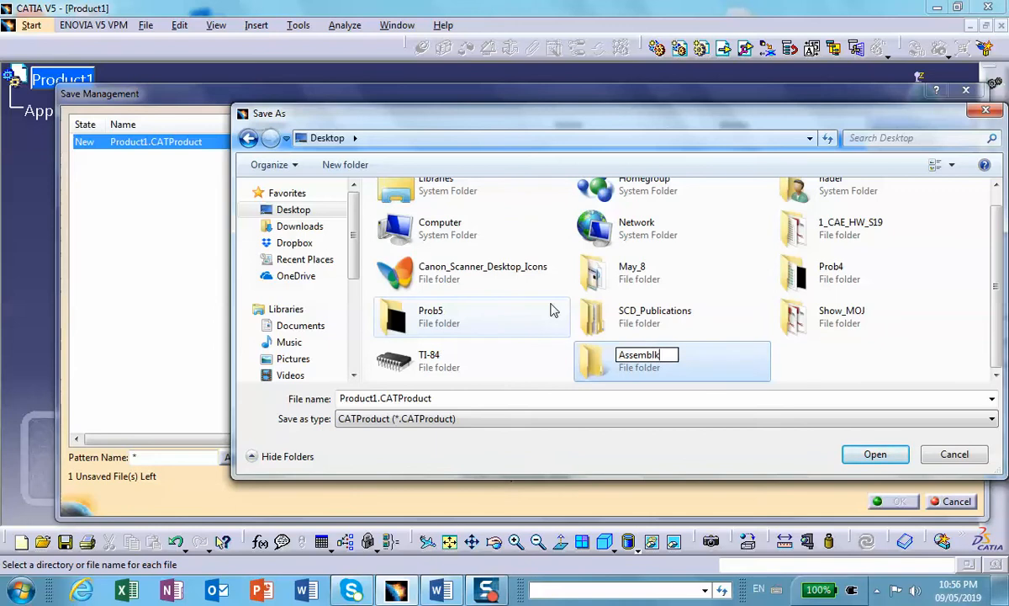
key(BackSpace)
key(BackSpace)
text(ly_1)
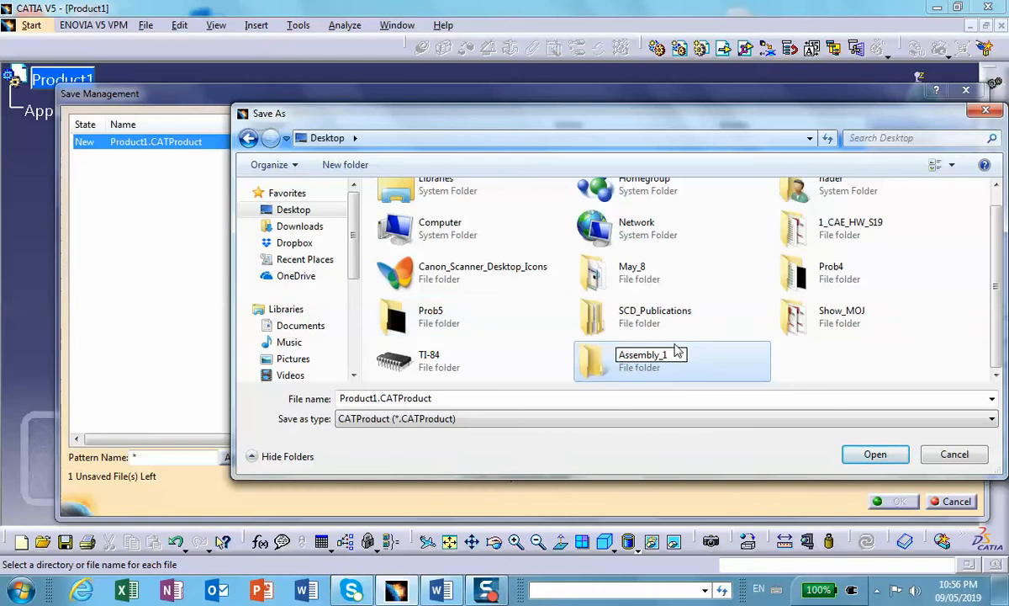
- Save Product1.CATProduct in the Assembly_1 folder and apply the save action
click(866, 452)
click(870, 456)
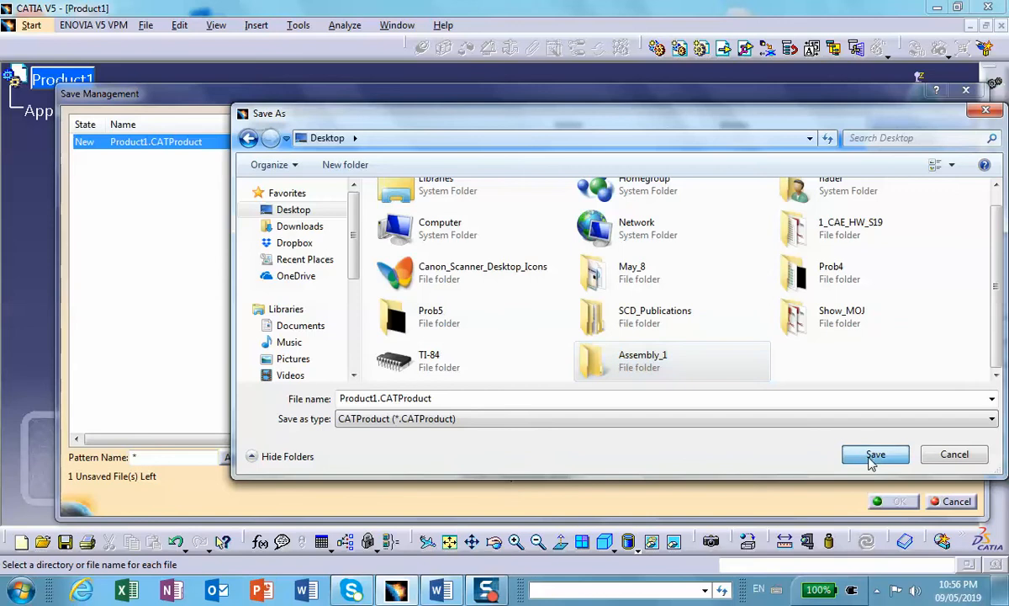
click(870, 455)
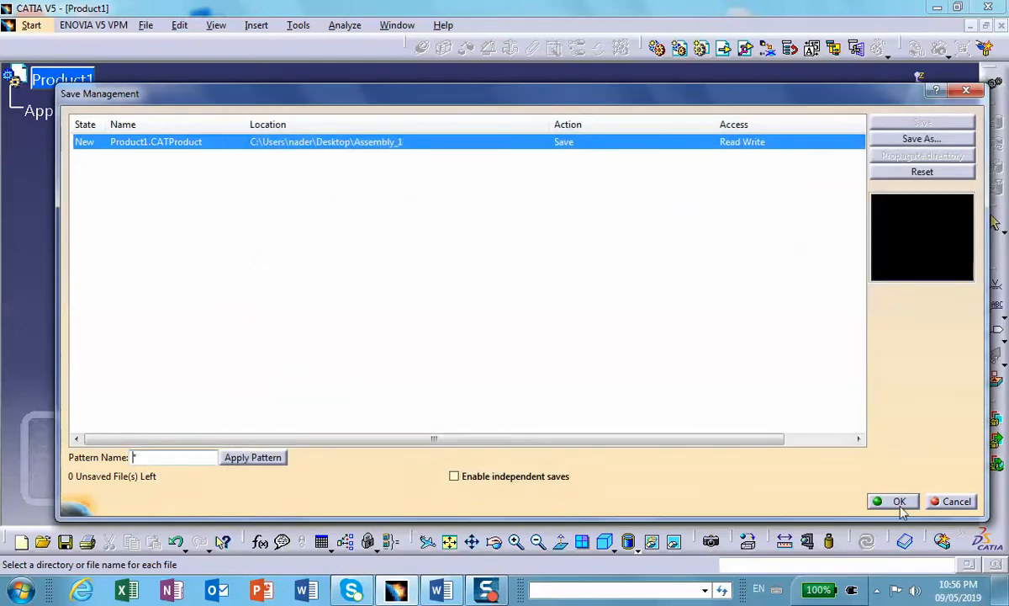
click(901, 500)
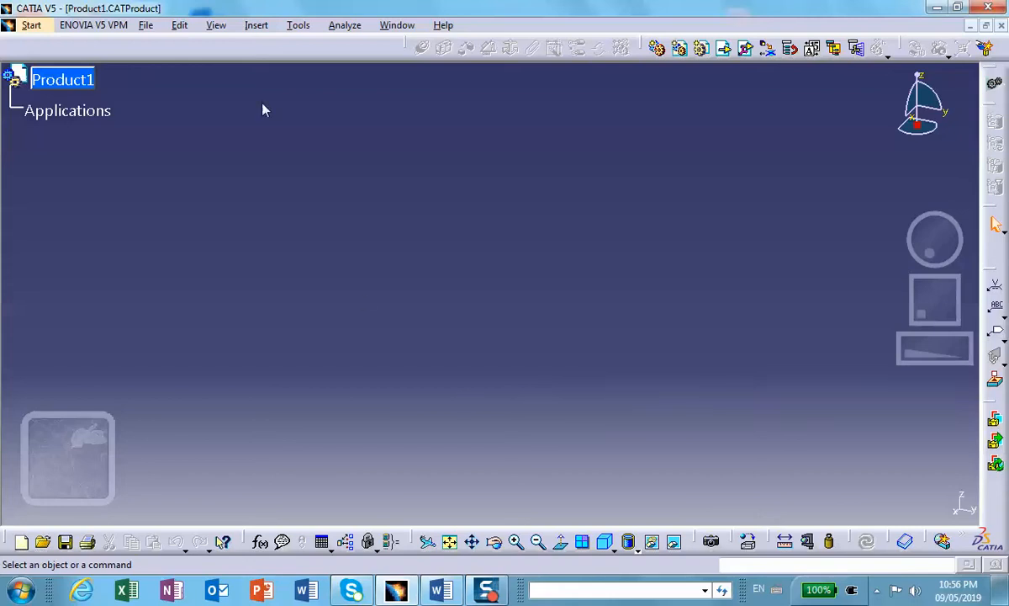
- Insert a new part under Product1
click(257, 27)
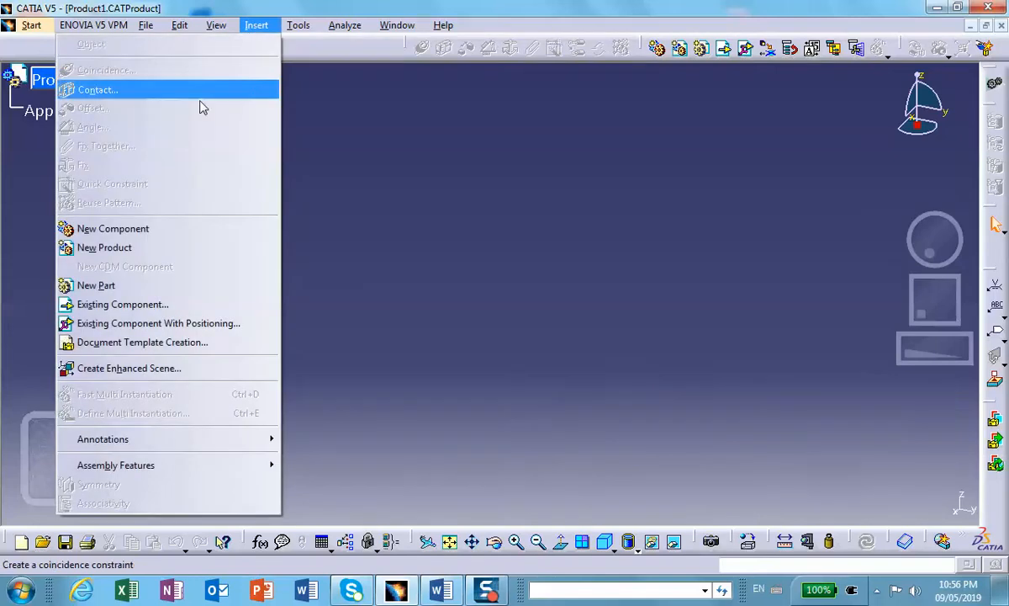
click(96, 285)
click(63, 79)
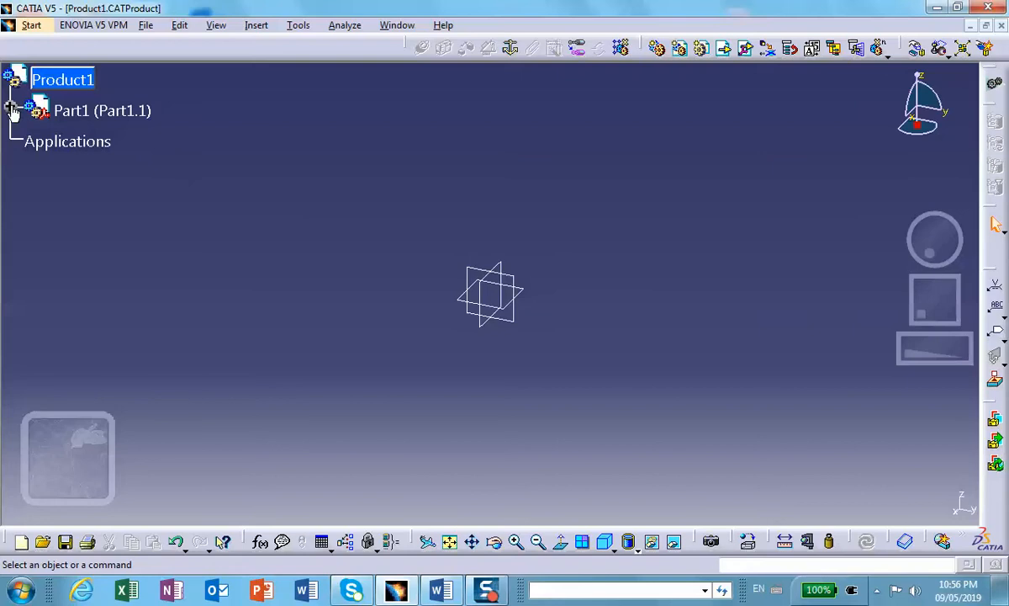
- Set both the part number and the instance name of the inserted part to Wedge
right_click(112, 110)
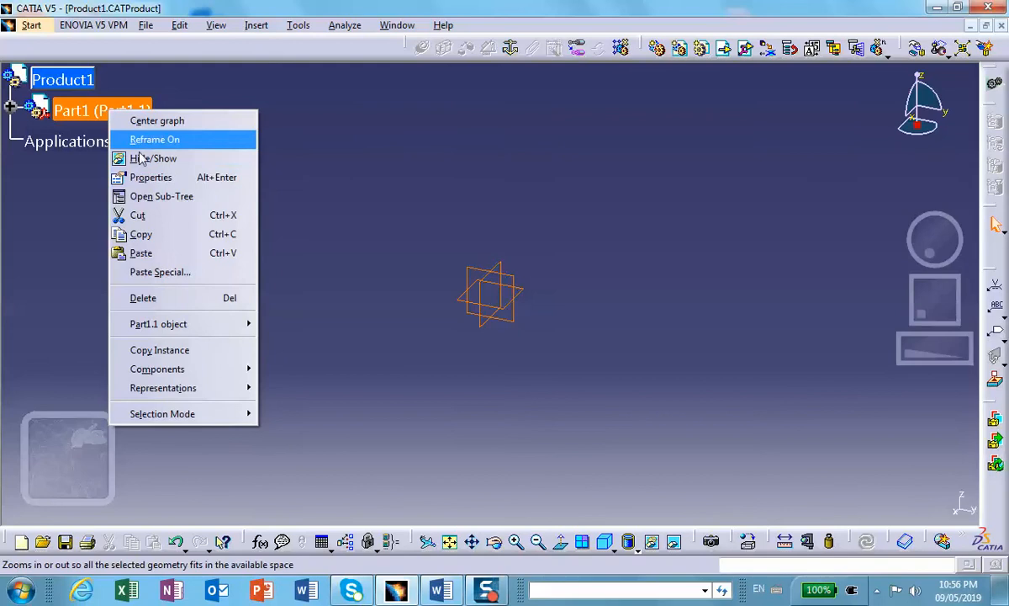
click(147, 179)
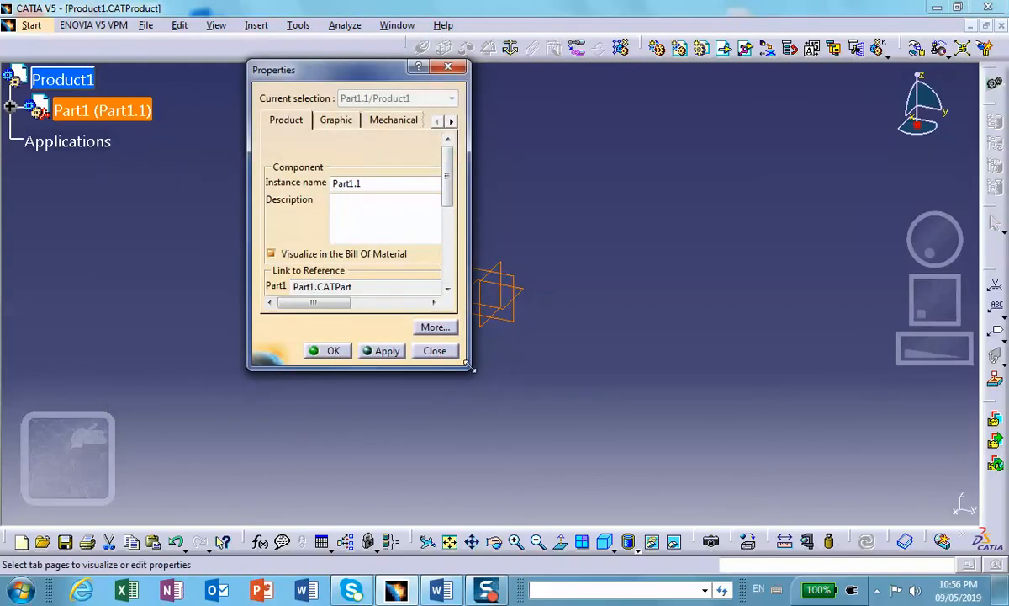
drag(471, 367, 659, 463)
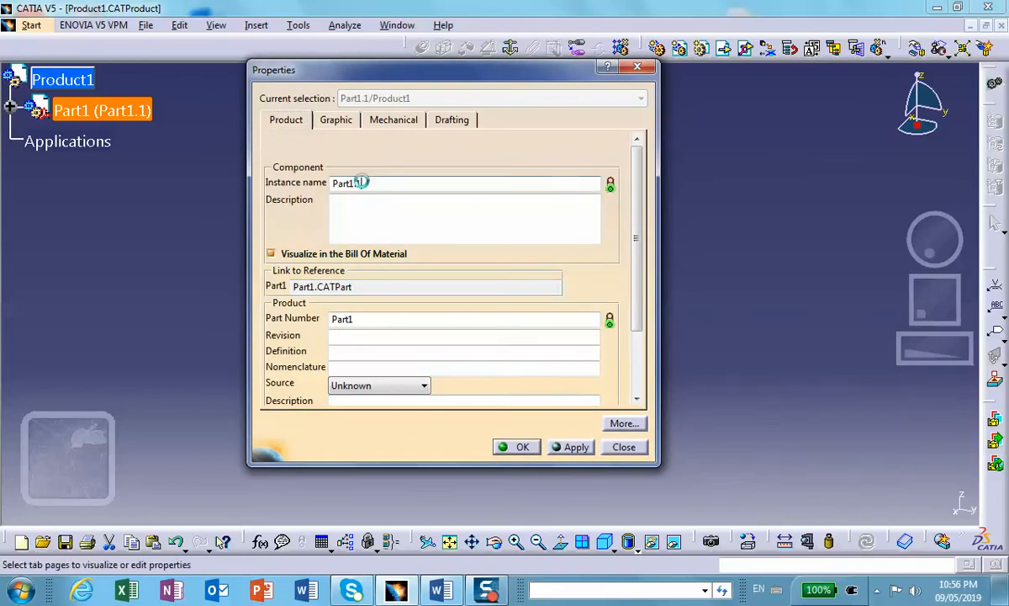
drag(365, 322, 297, 313)
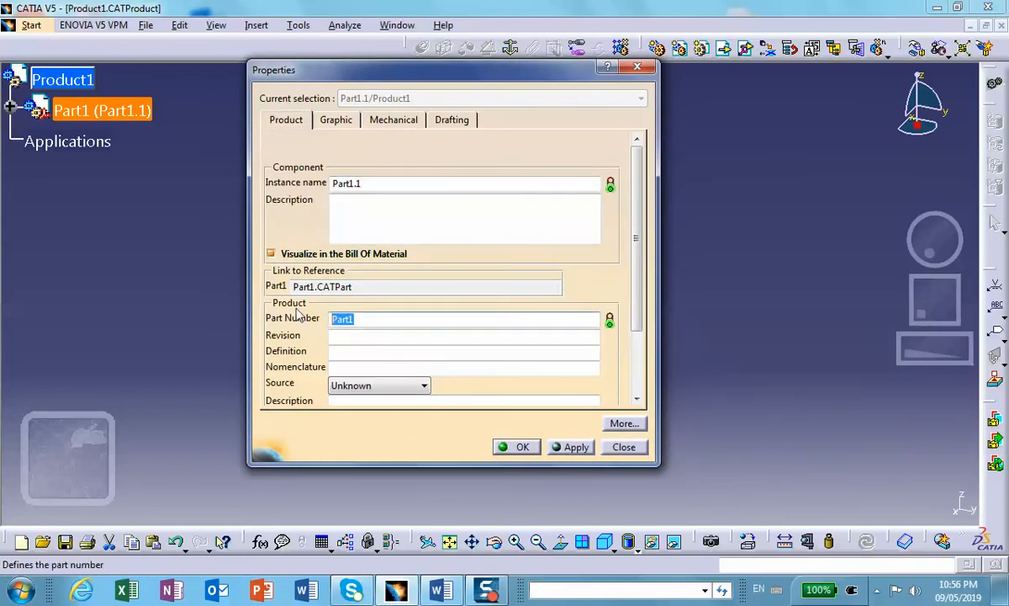
text(Wed)
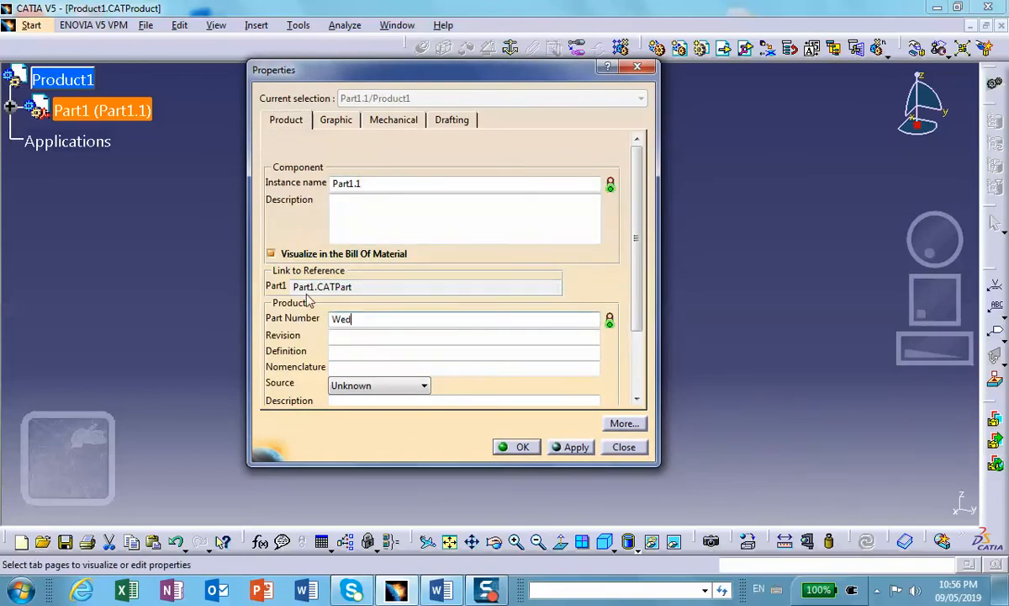
text(ge)
drag(379, 187, 305, 183)
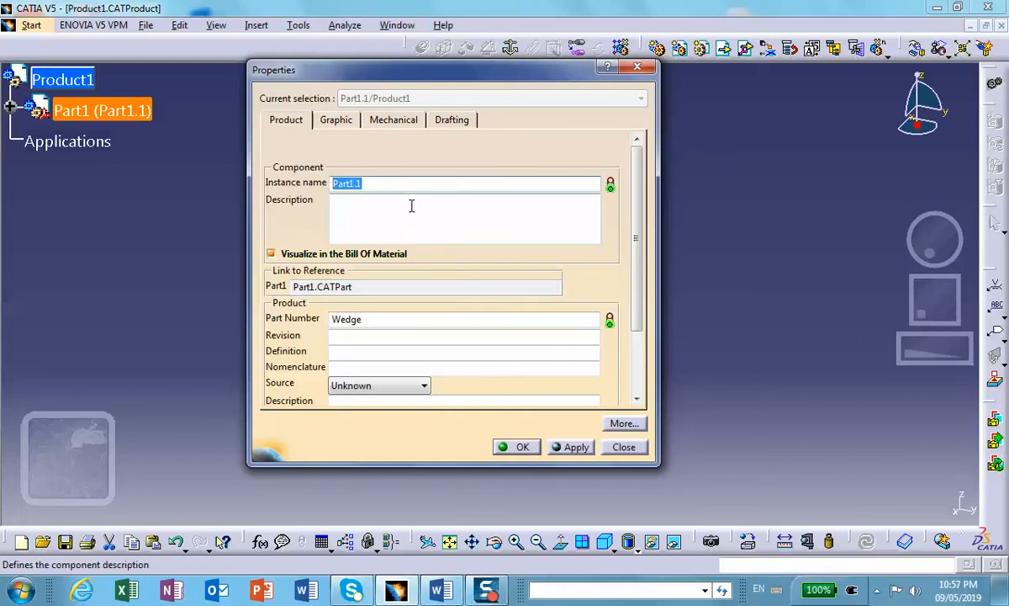
text(Wedge)
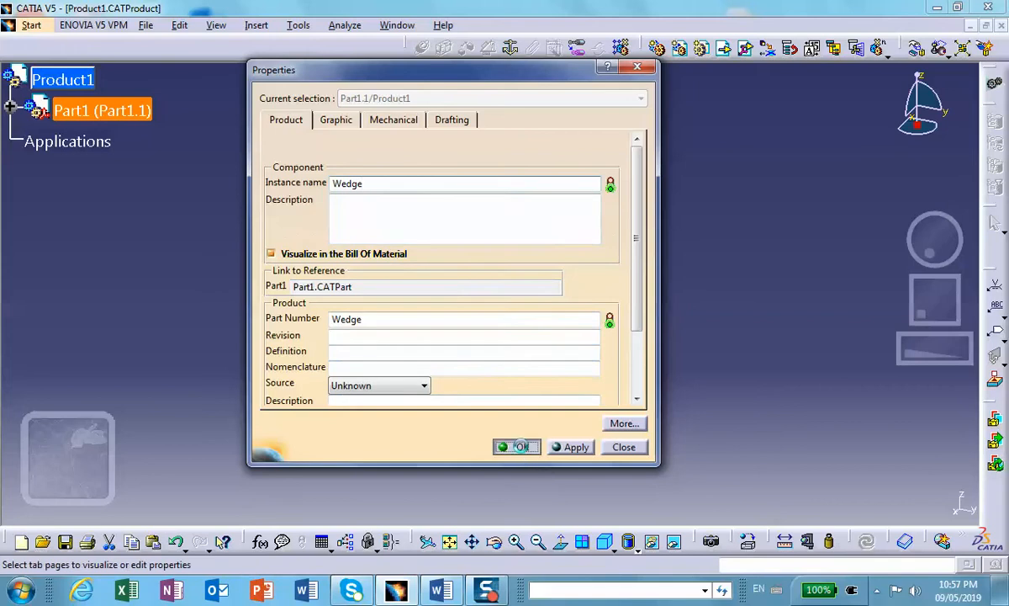
click(521, 447)
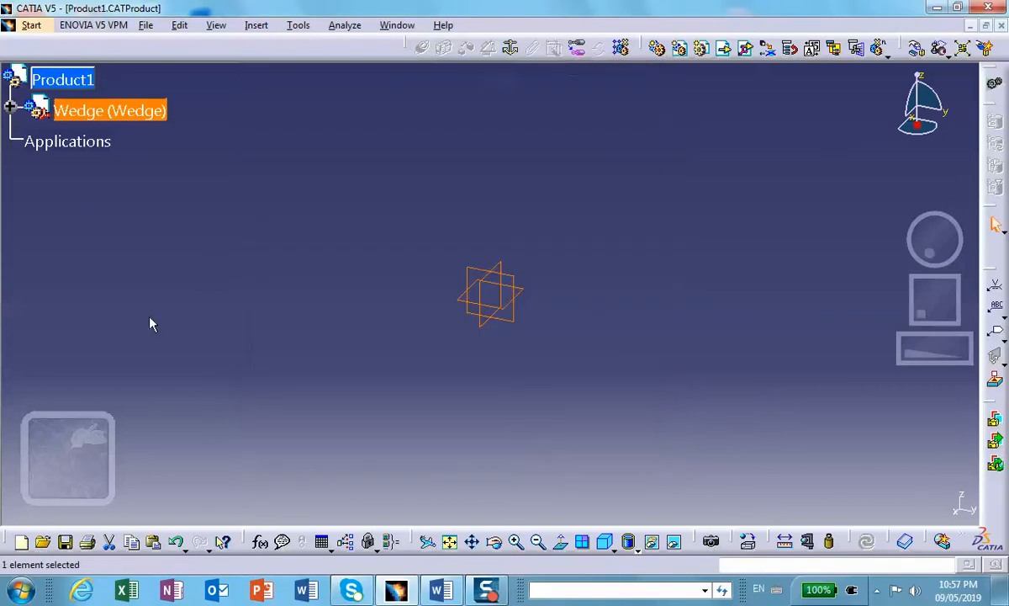
- Activate the Wedge part for editing in Part Design and open a sketch on its yz plane
click(10, 107)
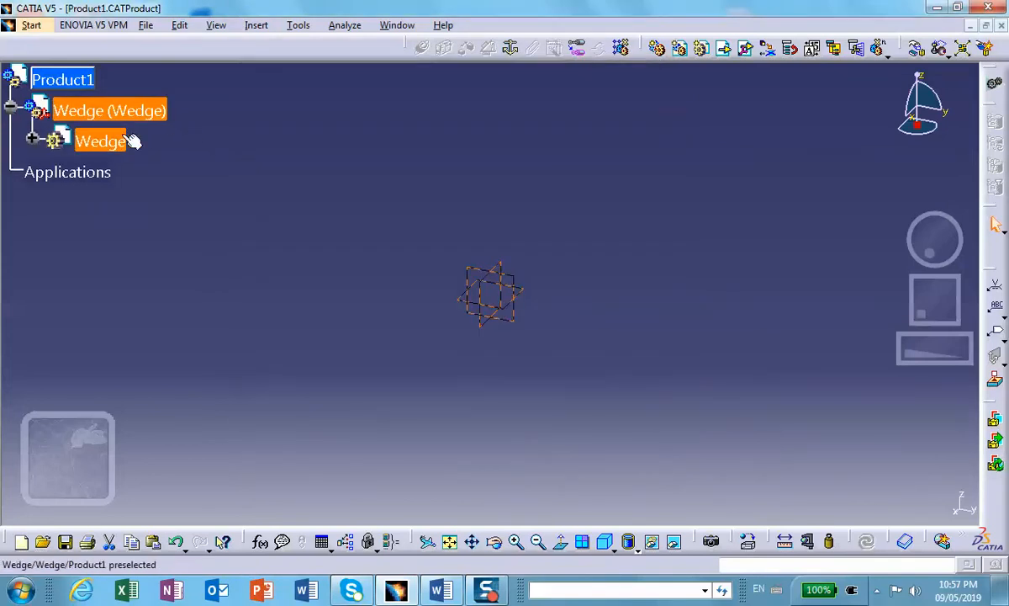
click(33, 139)
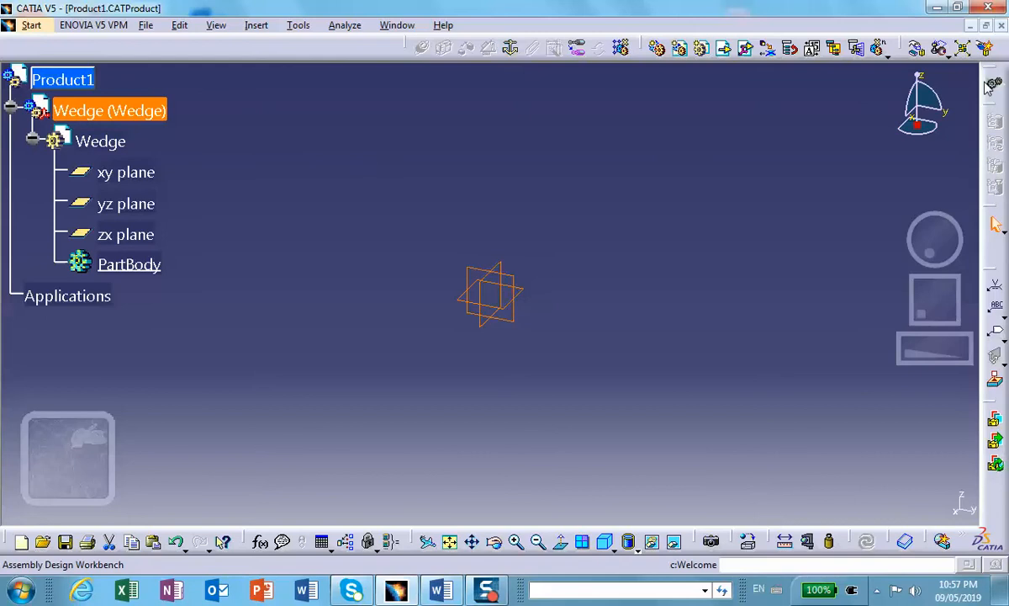
double_click(94, 141)
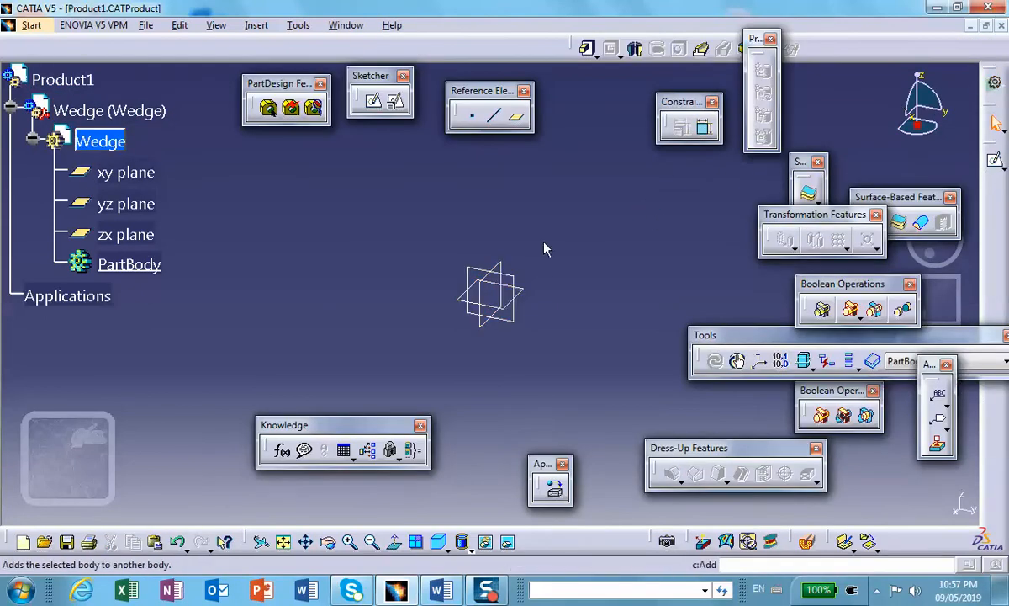
click(522, 278)
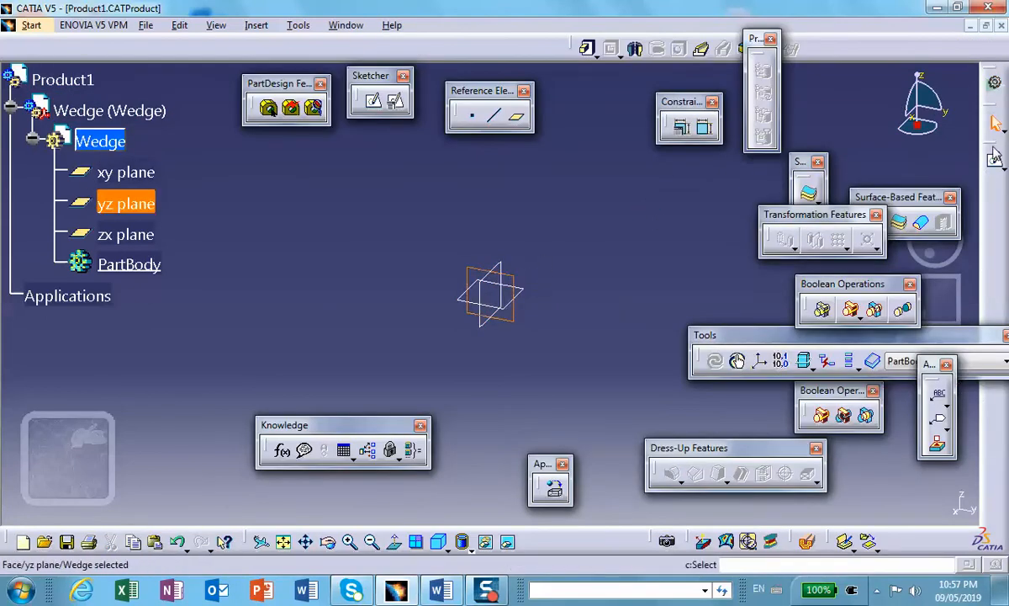
click(372, 100)
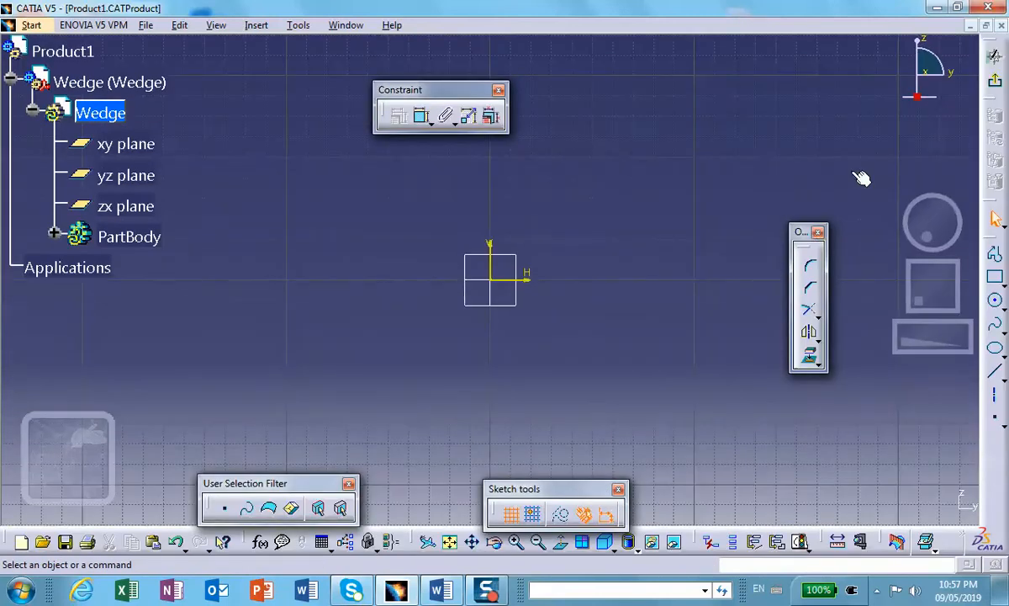
- Sketch a closed V-notched block profile below the origin, about 4.9 in wide and 1.75 in high, with the notch vertex on the vertical axis
click(996, 255)
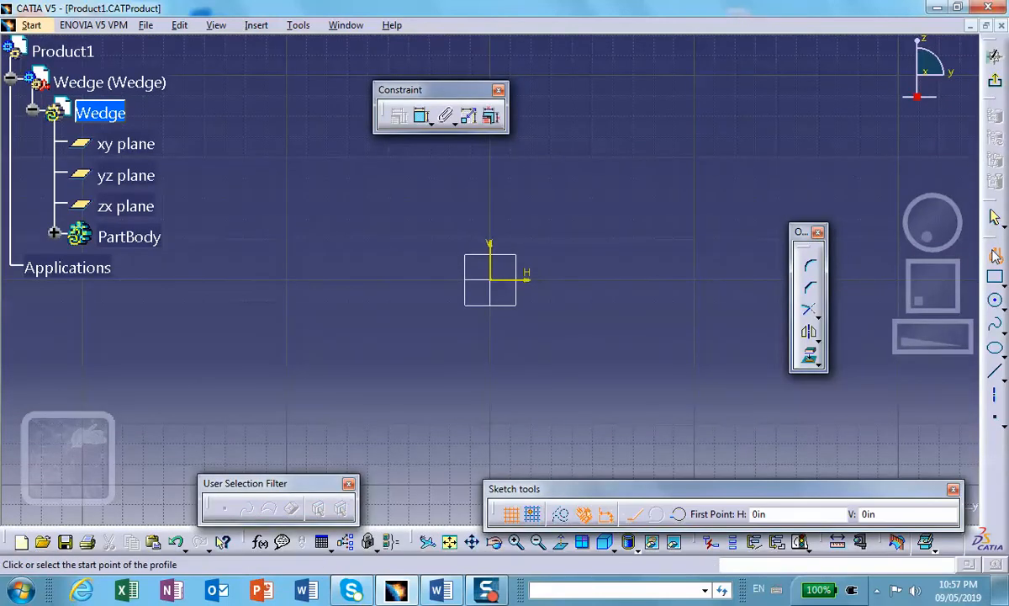
click(385, 337)
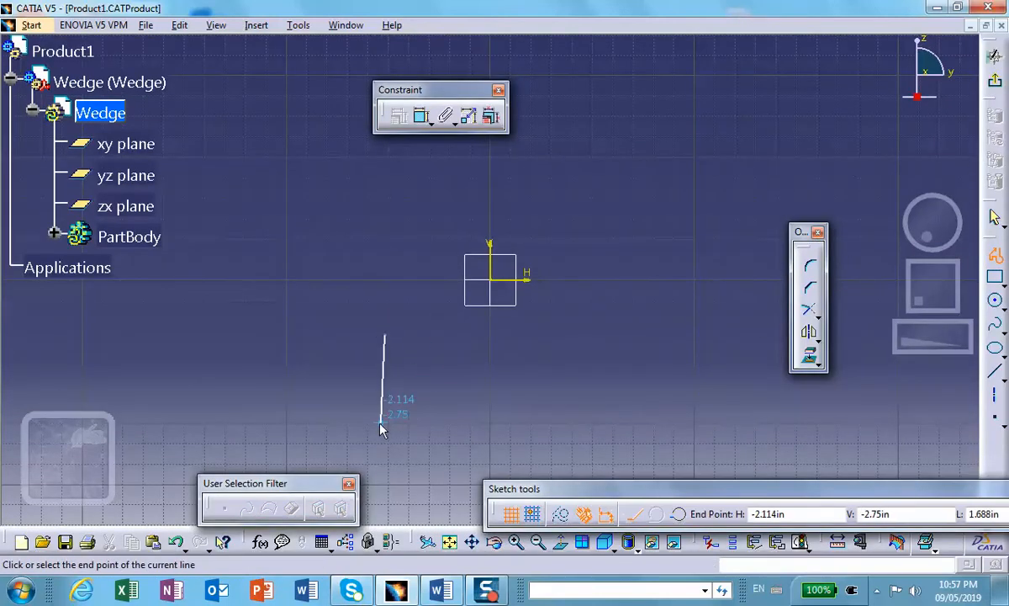
click(383, 425)
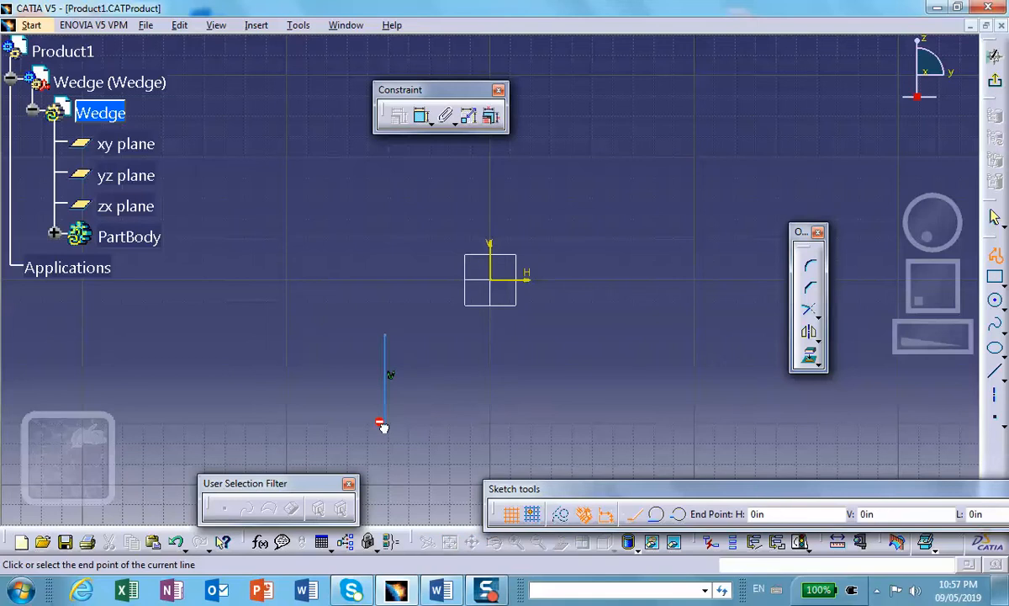
click(643, 429)
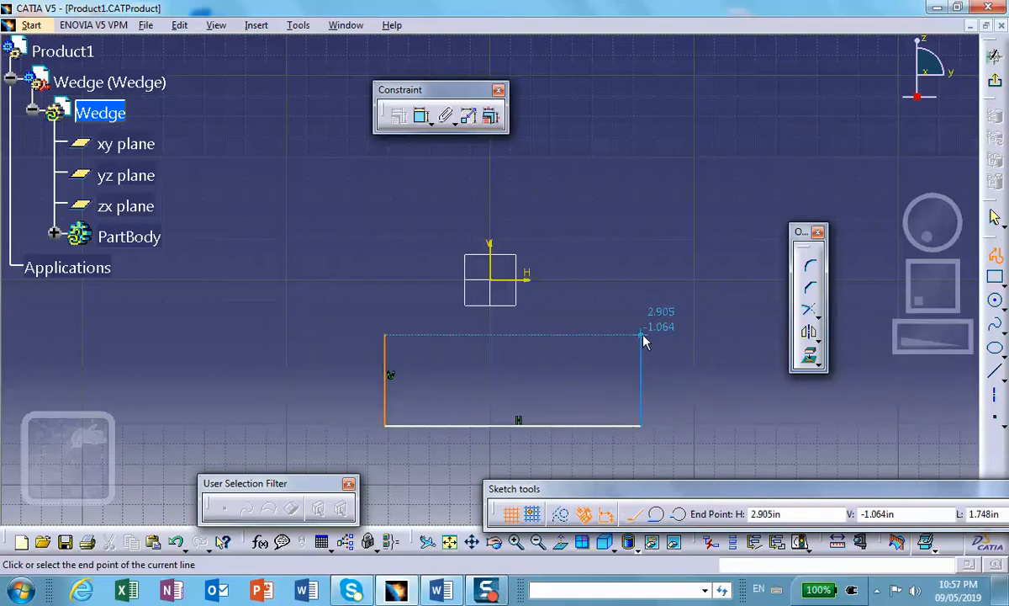
click(640, 337)
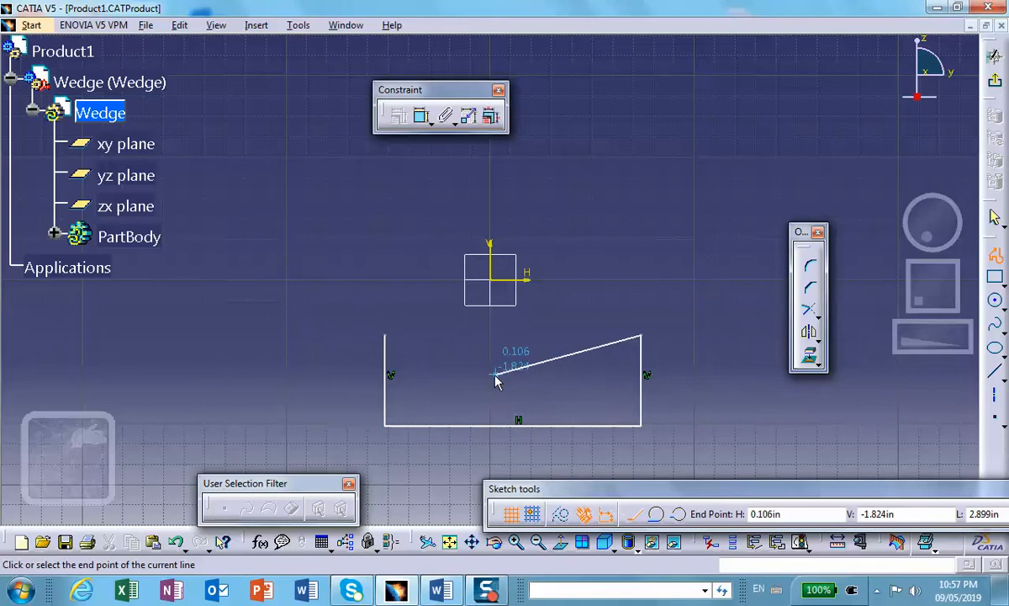
click(590, 337)
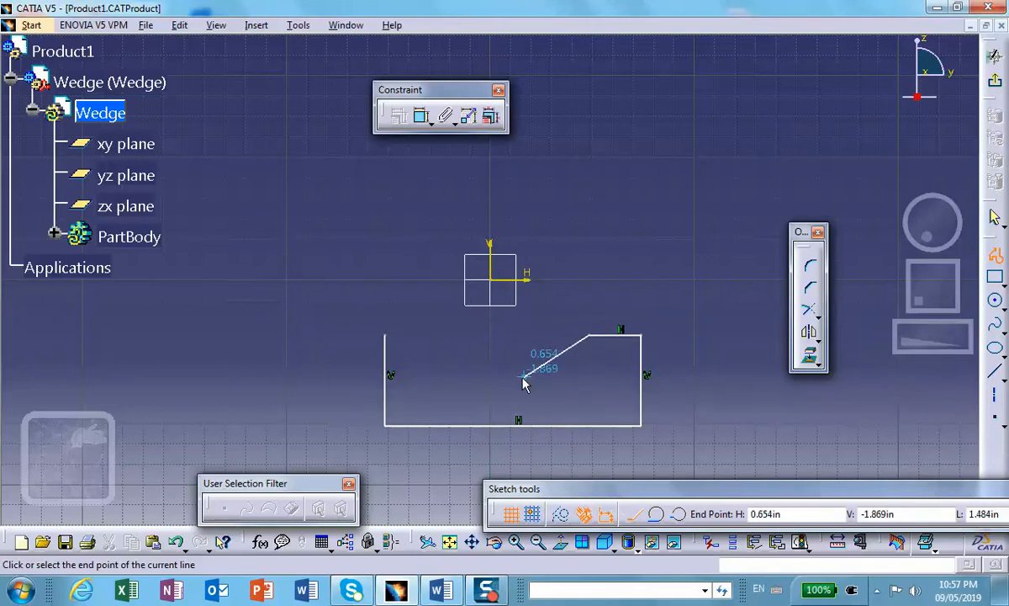
click(491, 390)
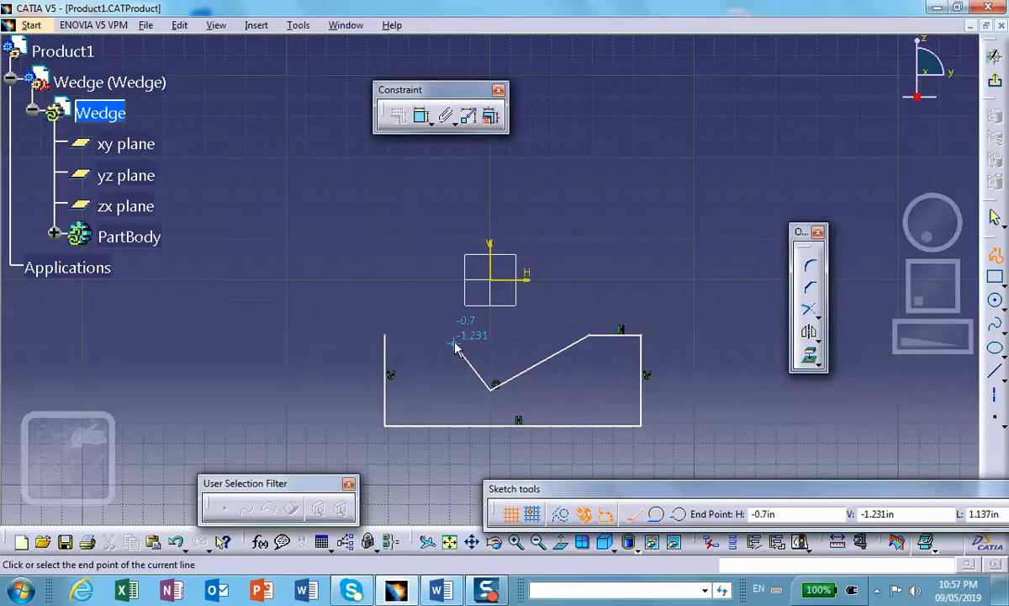
click(453, 336)
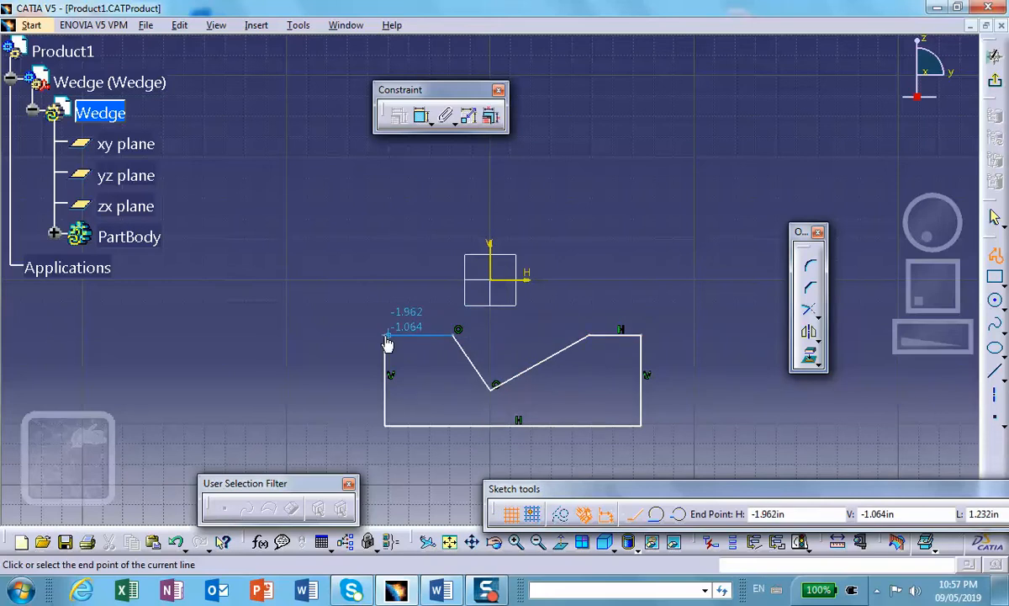
click(386, 336)
click(356, 345)
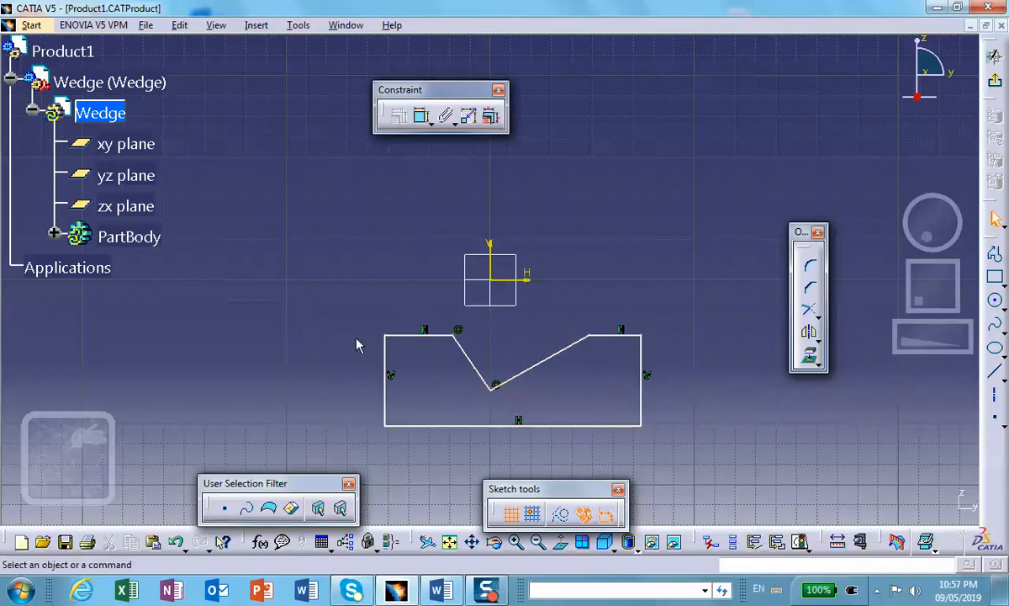
- Constrain the two vertical sides of the profile to be symmetric about the sketch's vertical axis
click(392, 375)
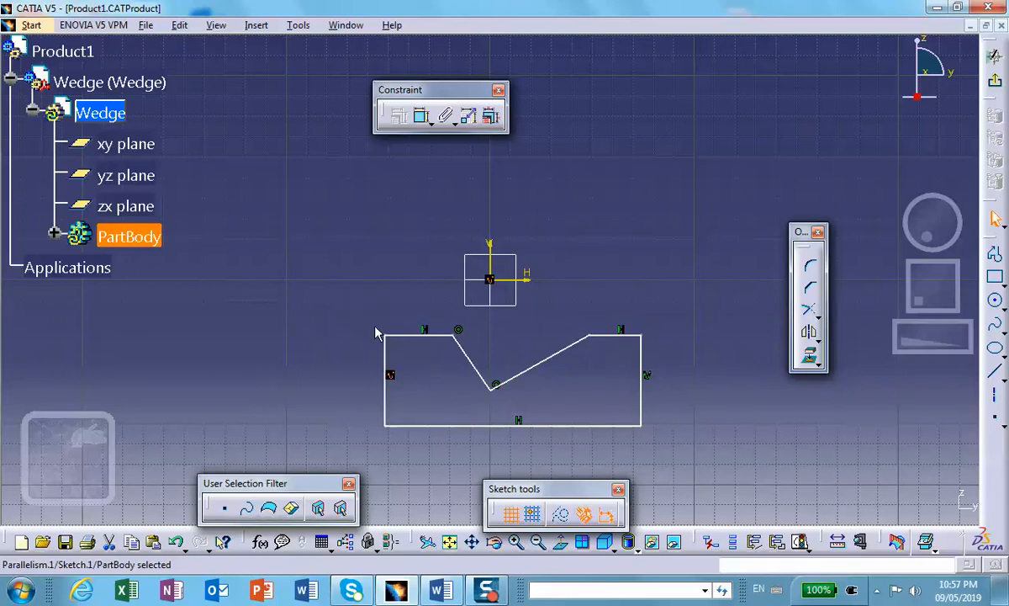
click(386, 369)
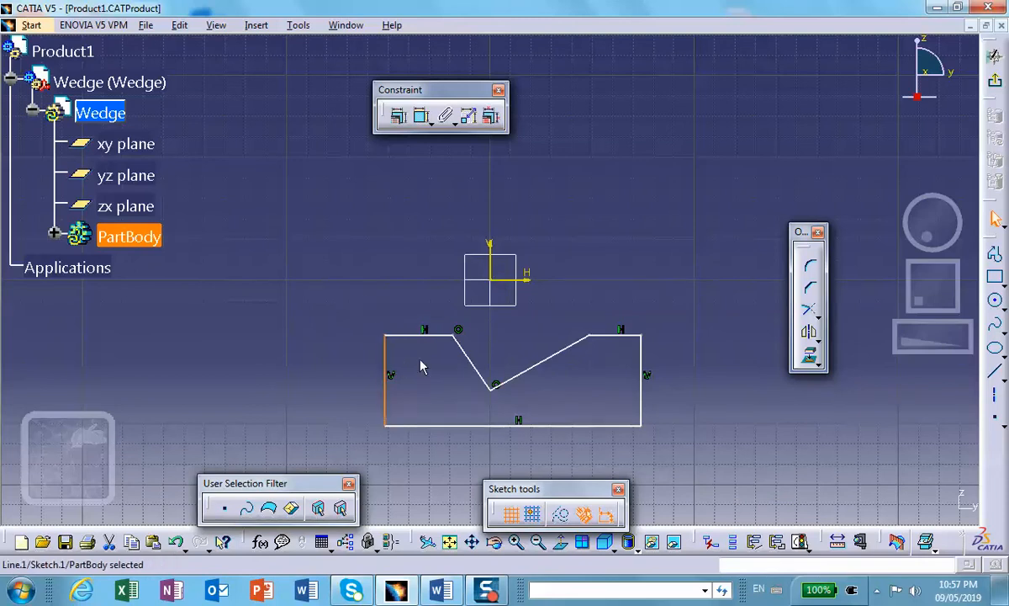
ctrl+click(641, 396)
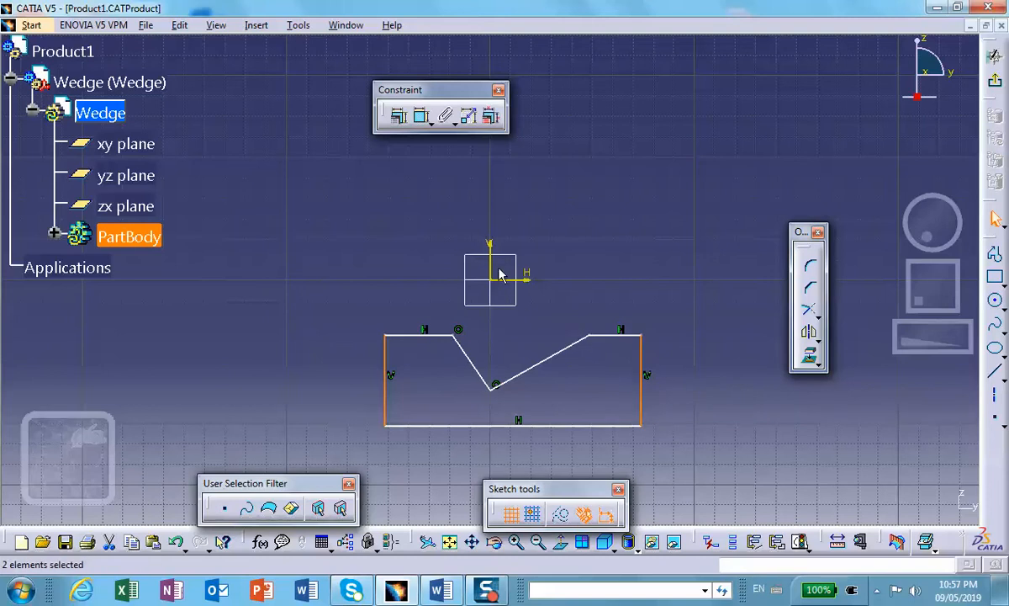
ctrl+click(491, 248)
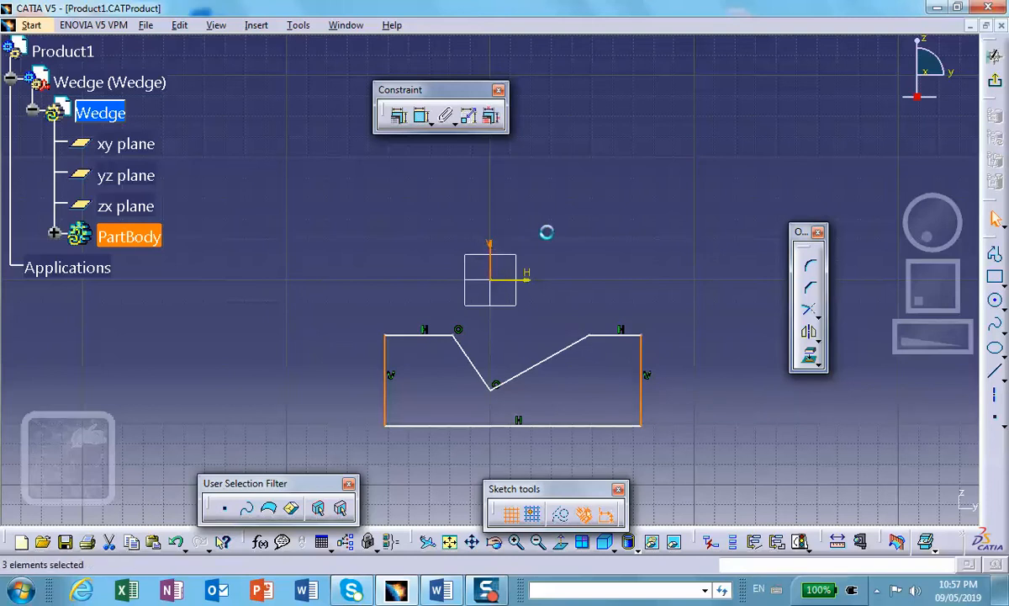
click(398, 115)
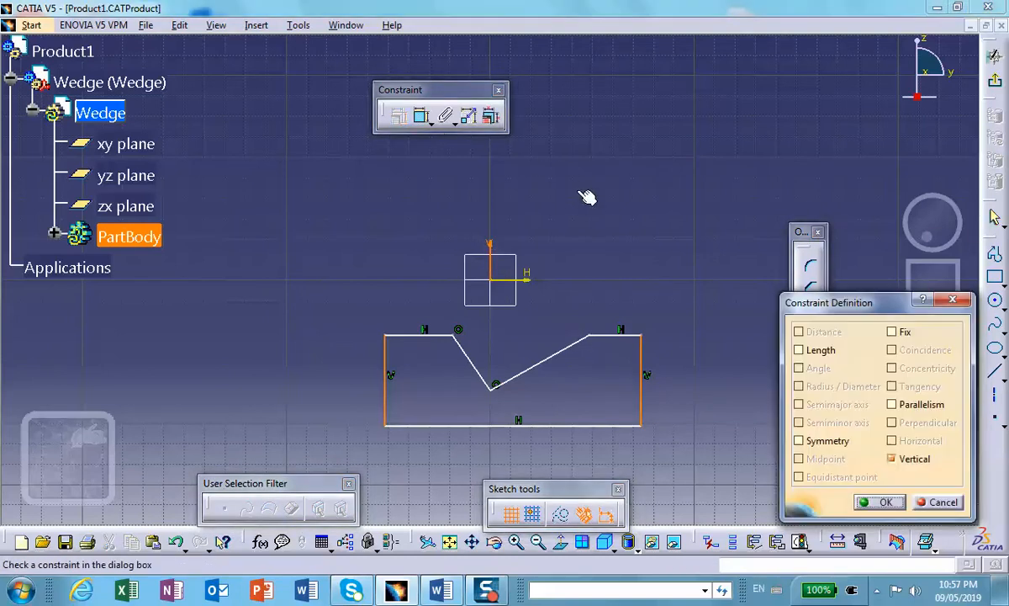
click(799, 441)
click(879, 502)
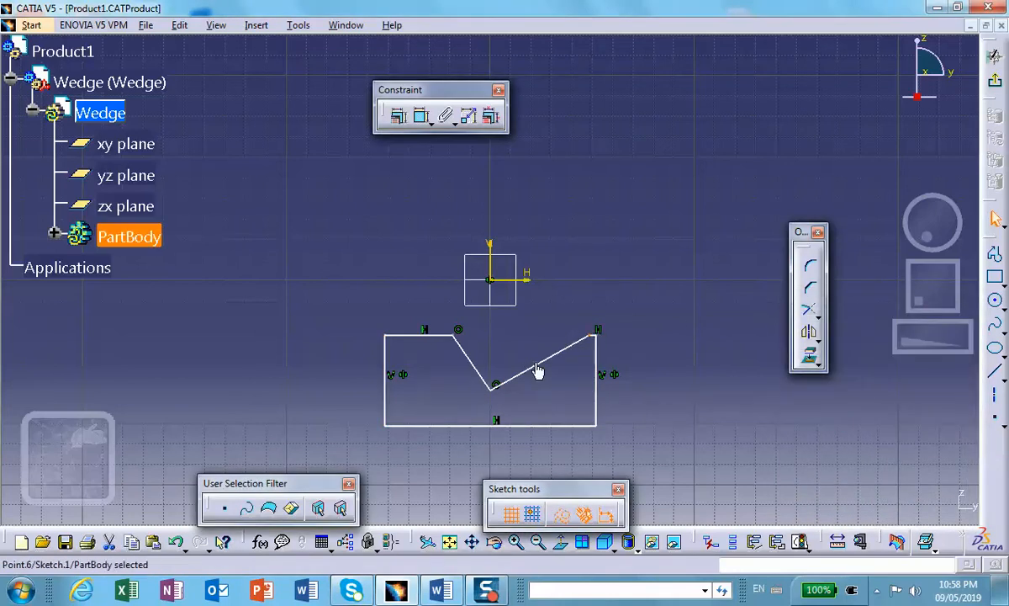
- Apply a symmetry constraint to the two slanted notch lines about the sketch's vertical axis
click(549, 357)
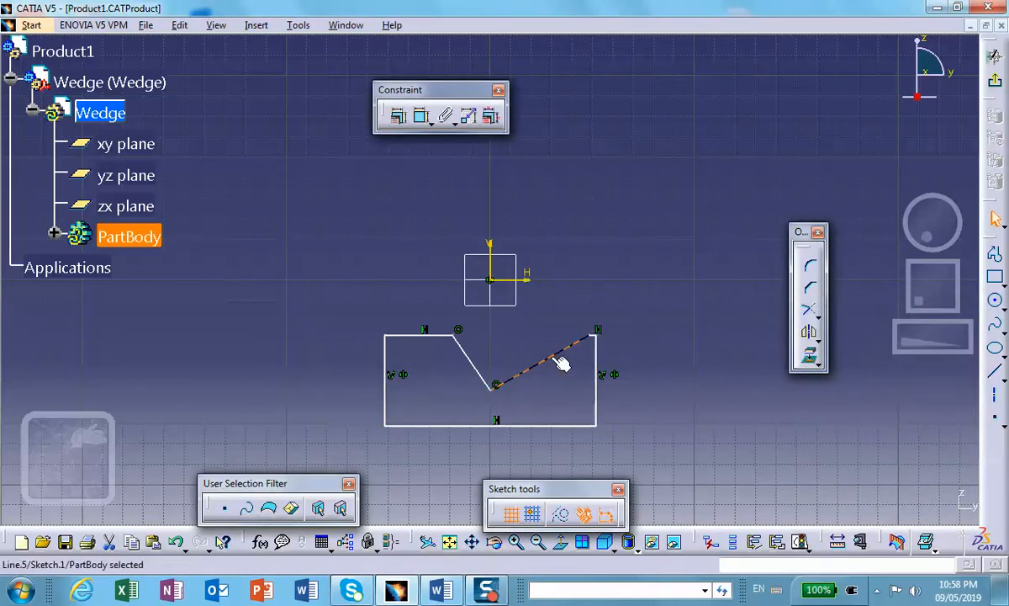
ctrl+click(469, 356)
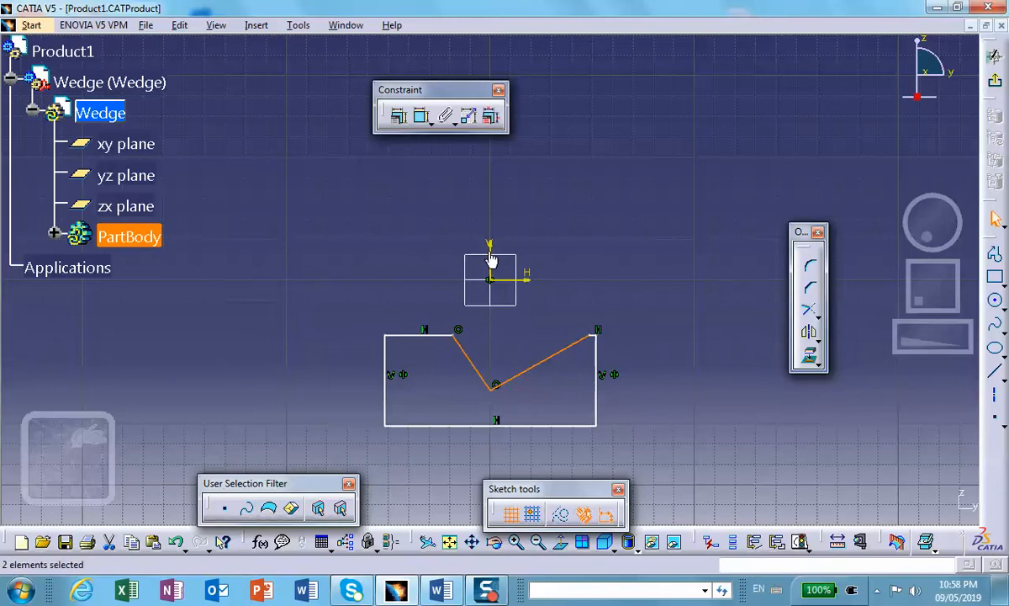
click(397, 116)
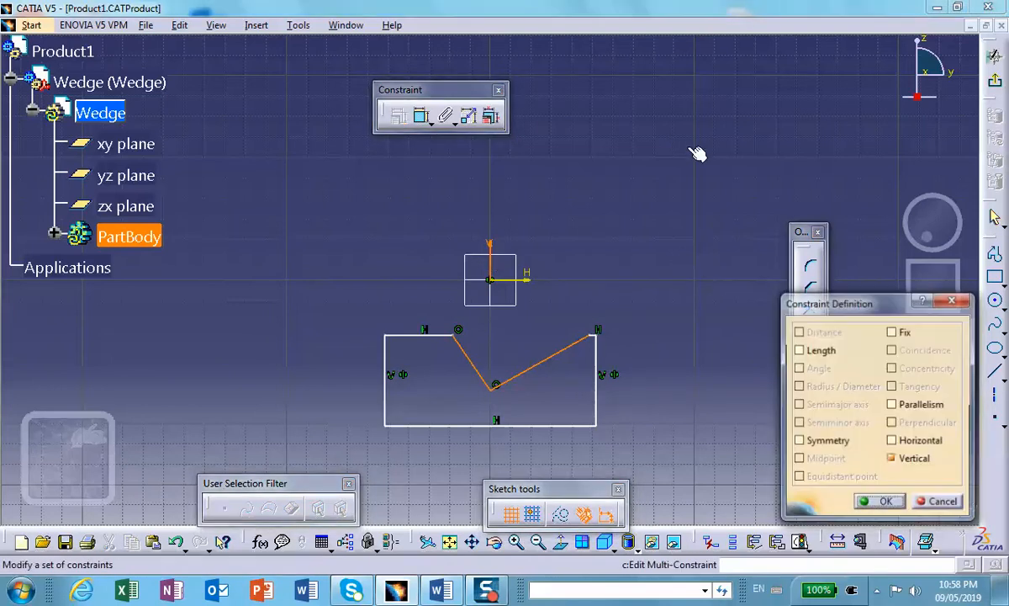
click(798, 440)
click(885, 502)
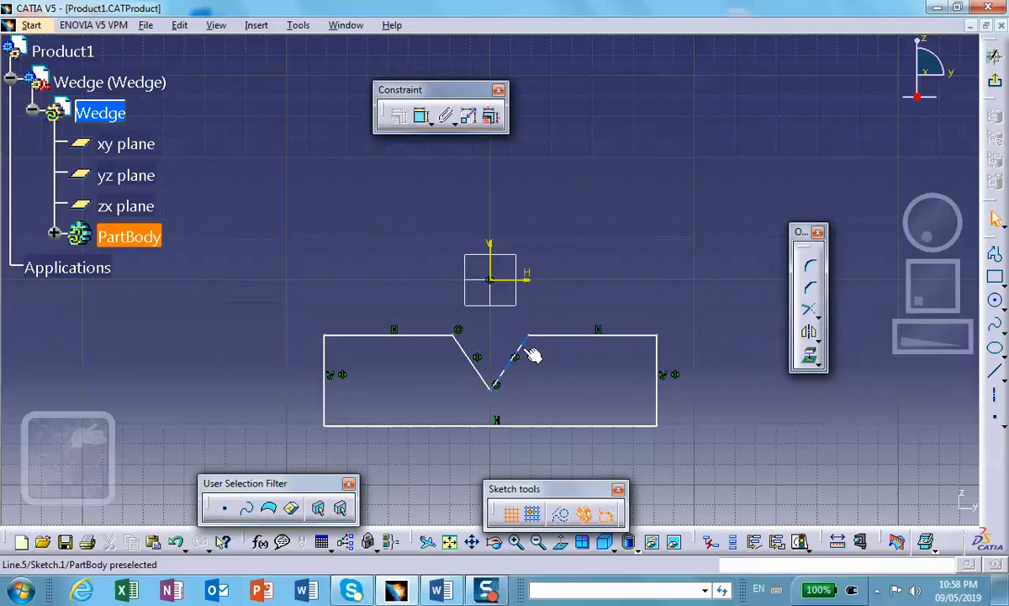
- Widen the block by moving its lower-right corner outward and reshape the V-notch to open wider
click(533, 340)
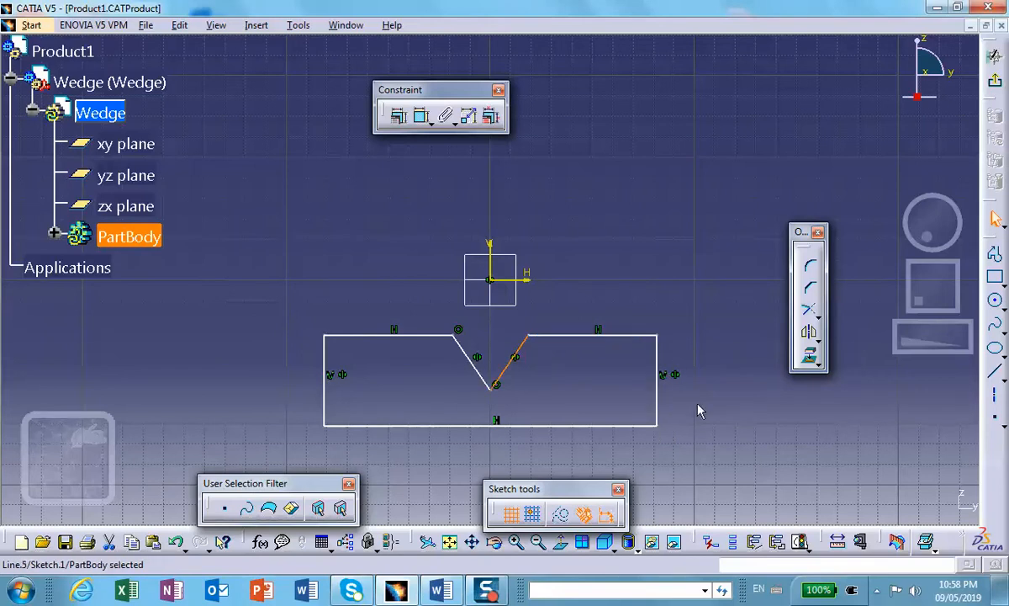
click(670, 428)
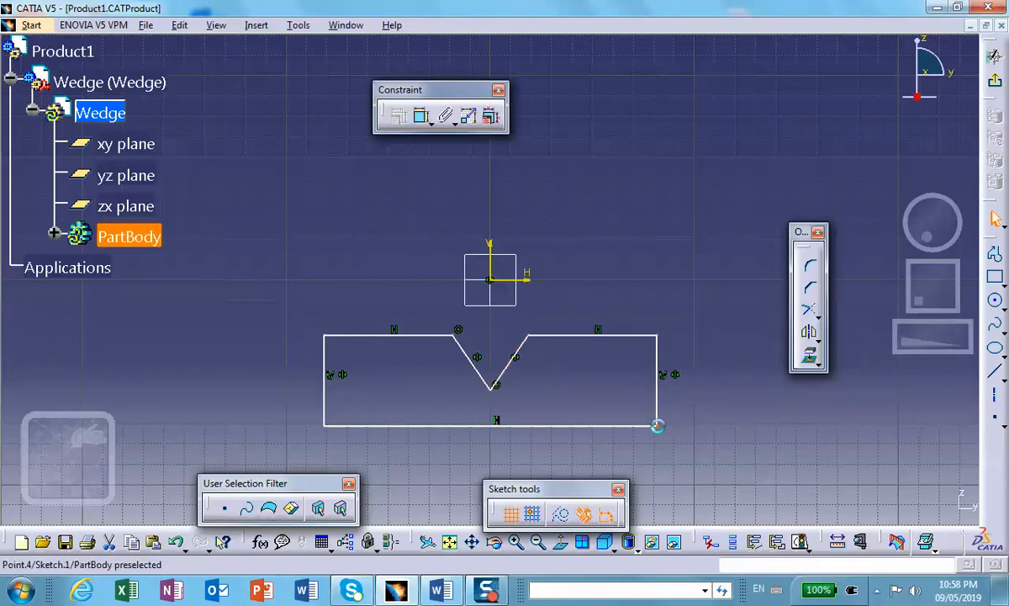
mouse_move(657, 423)
mouse_down()
mouse_move(693, 464)
mouse_move(683, 430)
mouse_up()
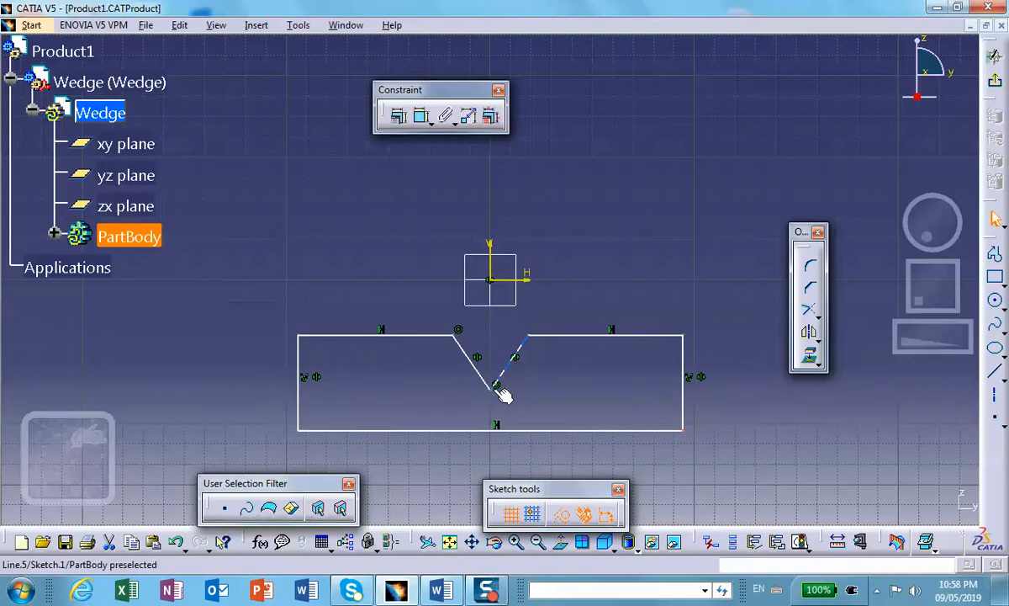
mouse_move(500, 395)
mouse_down()
mouse_move(485, 387)
mouse_move(485, 354)
mouse_move(496, 389)
mouse_up()
drag(572, 398, 477, 385)
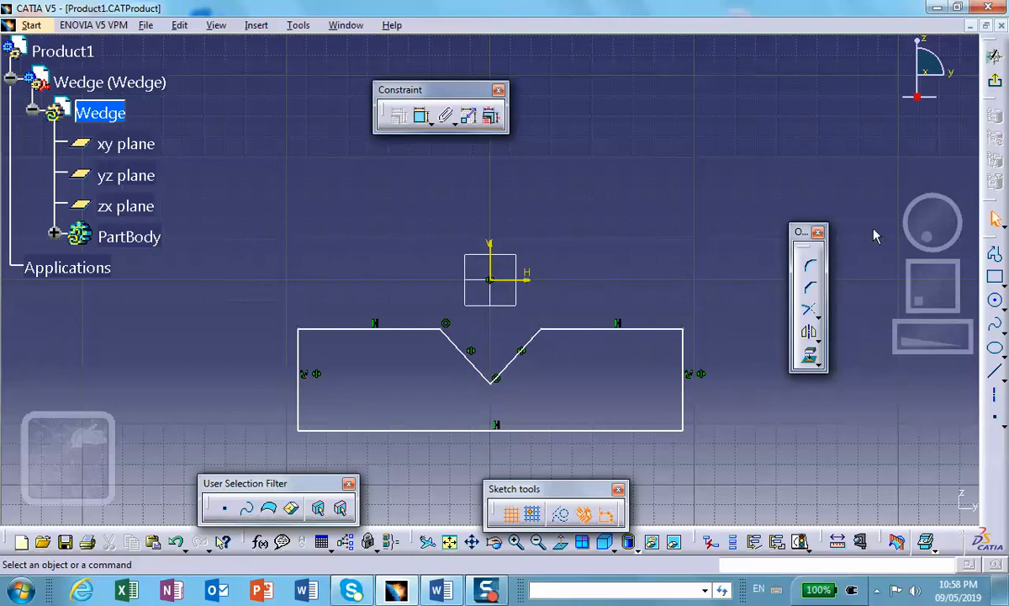
- Dimension the angle between the two slanted notch lines
click(423, 118)
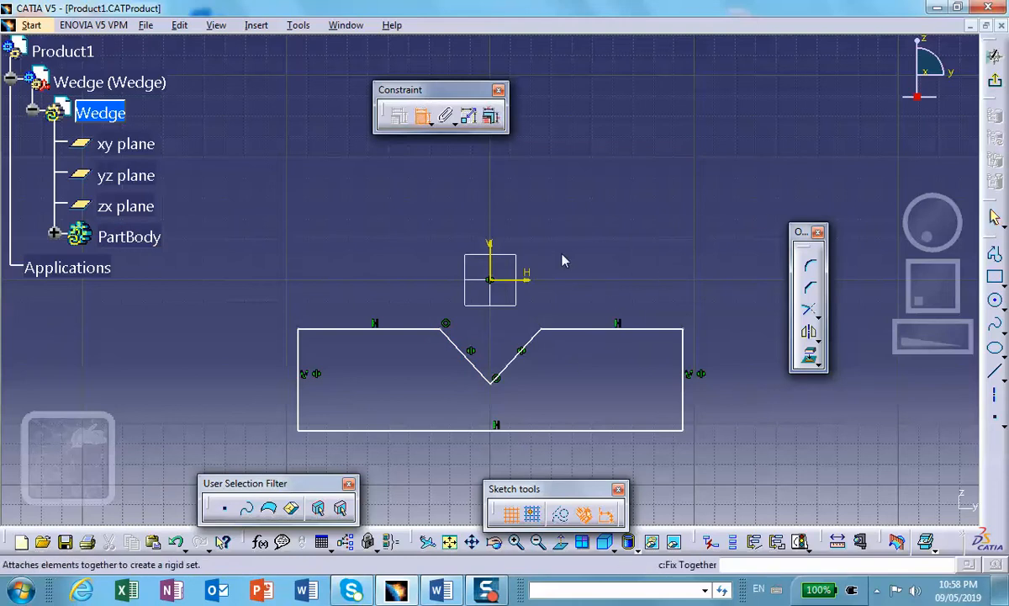
click(458, 353)
click(527, 343)
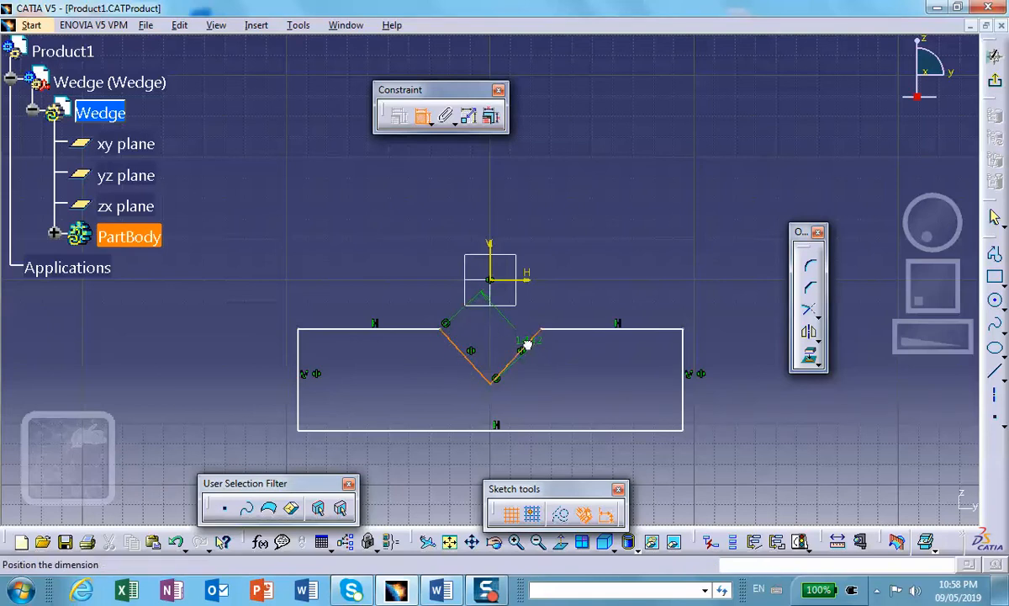
click(493, 347)
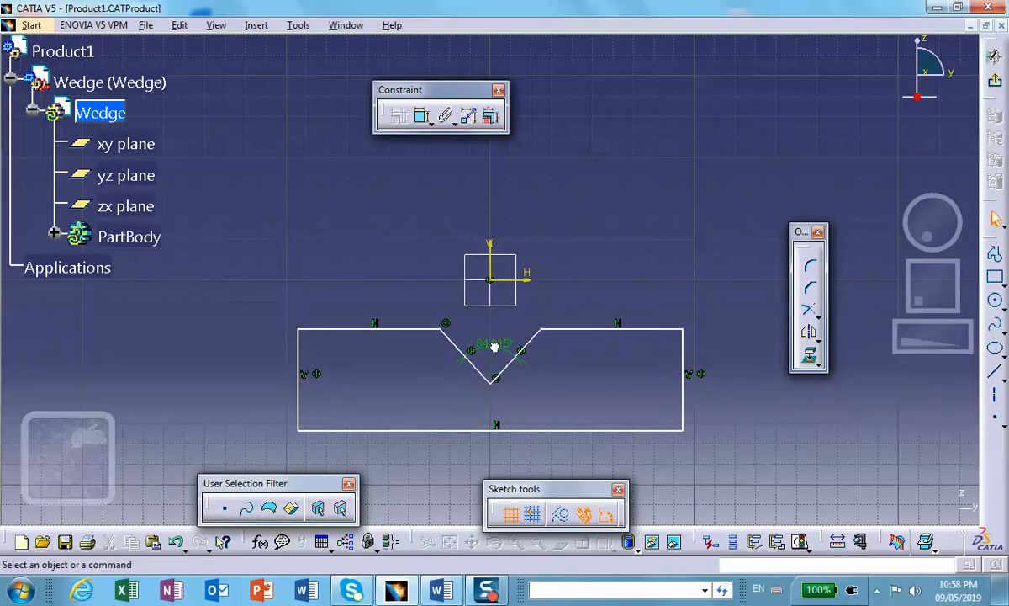
- Try a vertical constraint on the right slanted notch line and remove it along with the notch angle dimension
click(423, 118)
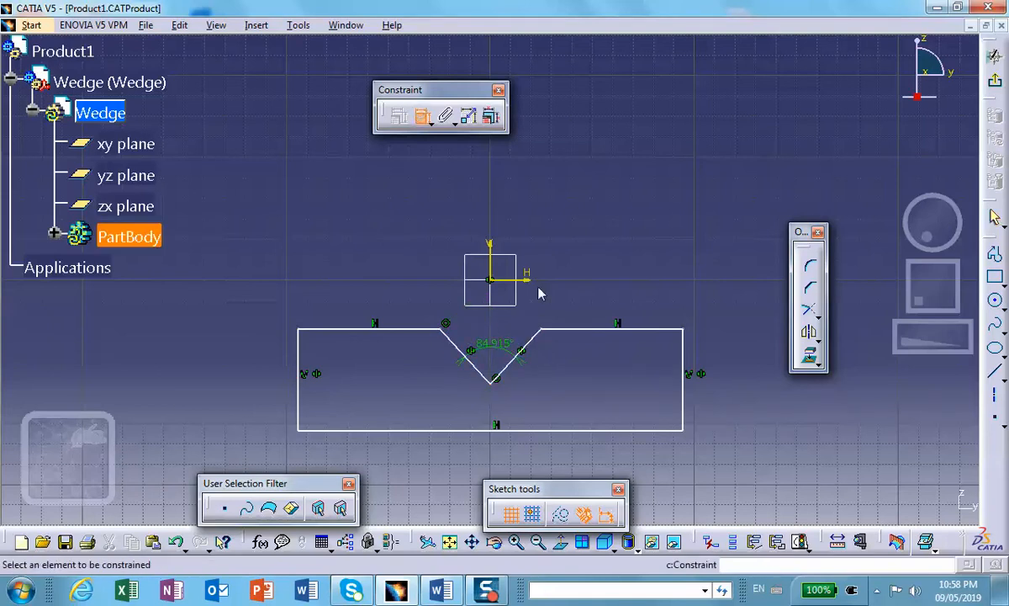
click(542, 337)
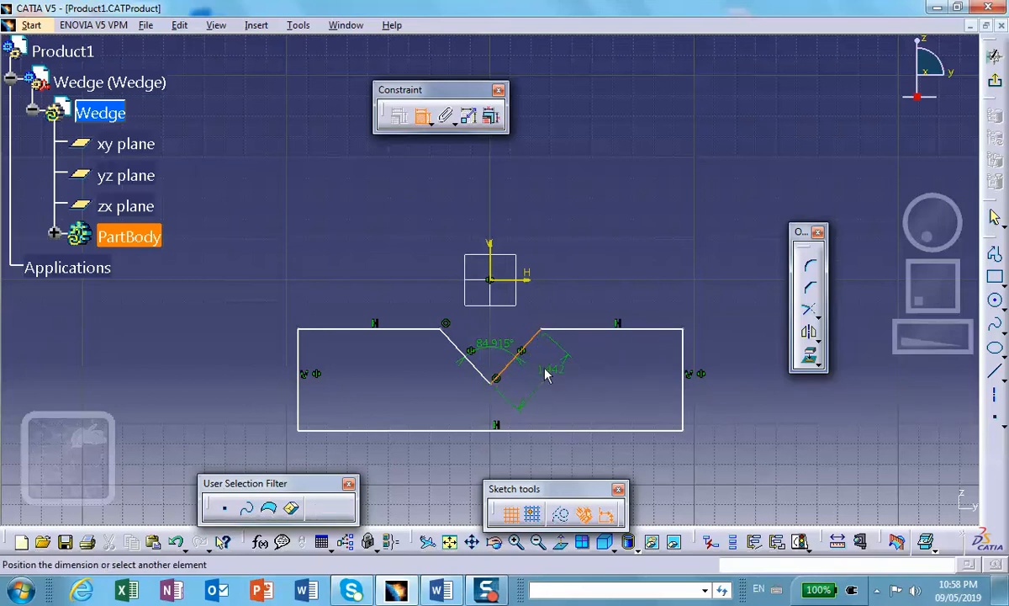
right_click(563, 365)
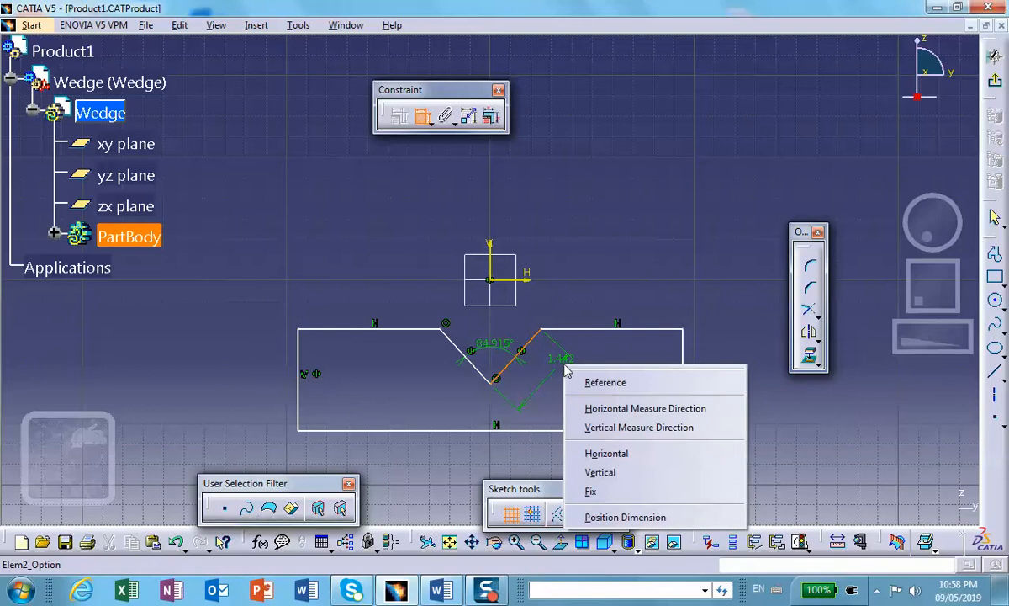
click(603, 472)
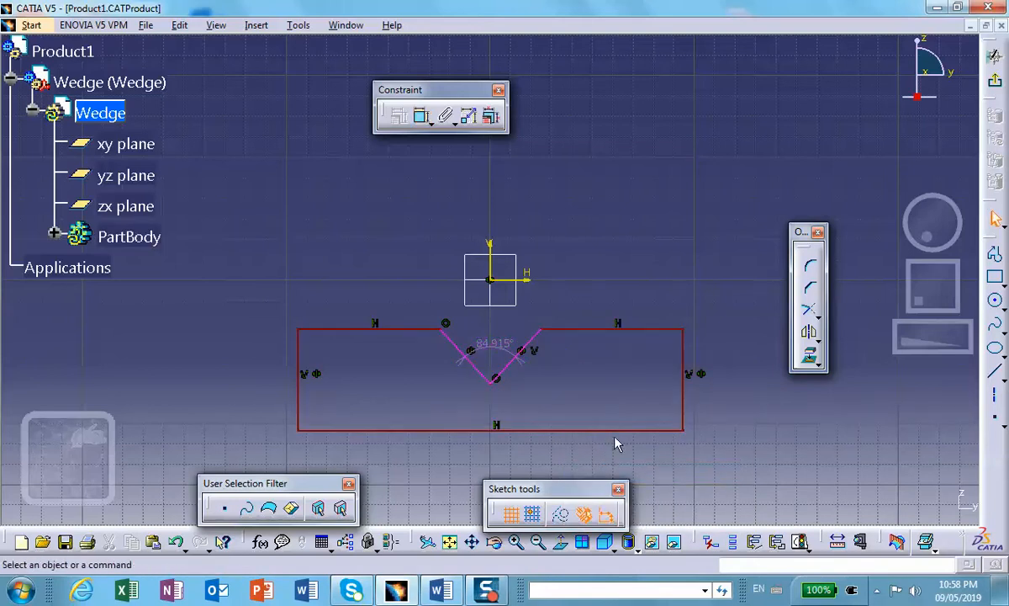
click(527, 371)
key(Delete)
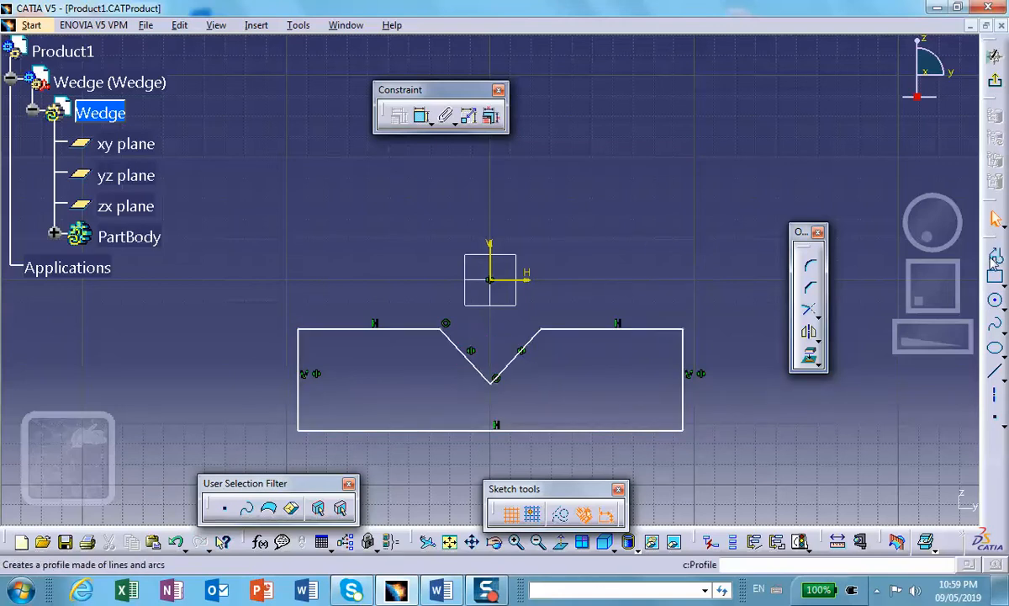
- Add an angle dimension between the notch's slanted lines and place it inside the V opening
click(422, 116)
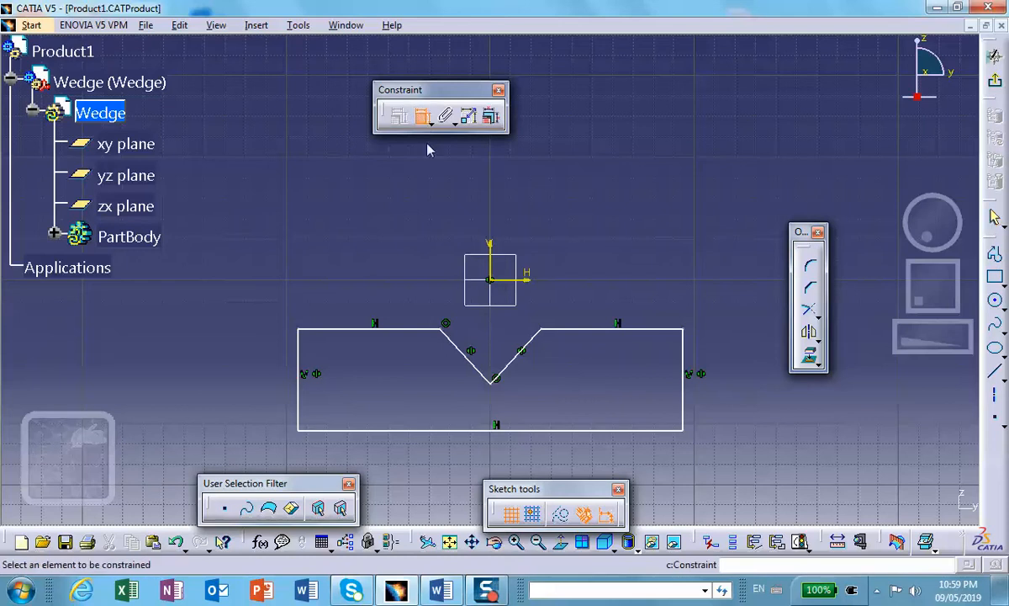
click(514, 370)
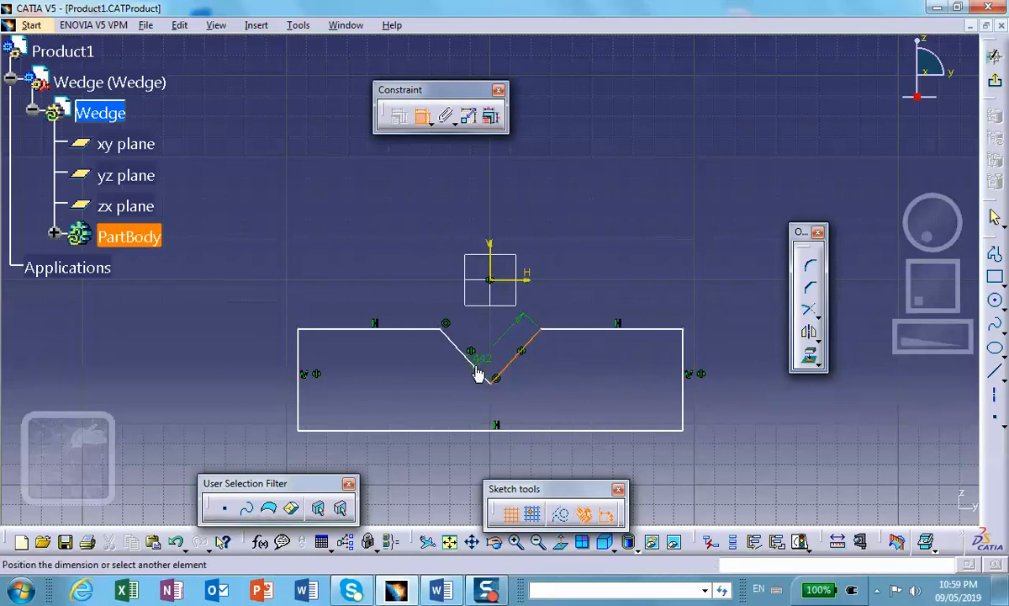
click(481, 372)
click(486, 338)
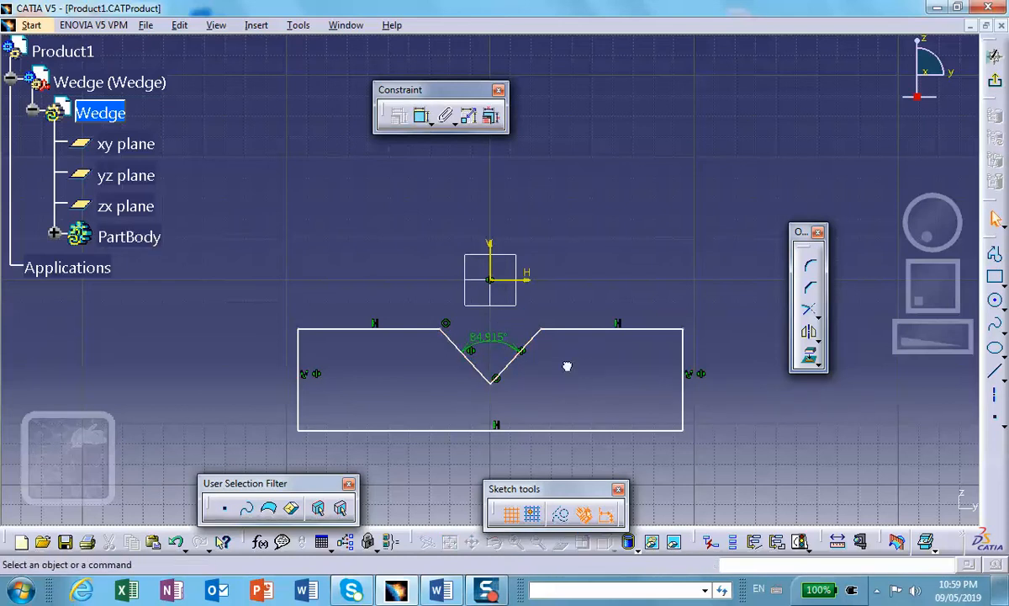
- Add a vertical depth dimension between the notch's upper-right corner and its lowest point, placed beside the notch
click(422, 117)
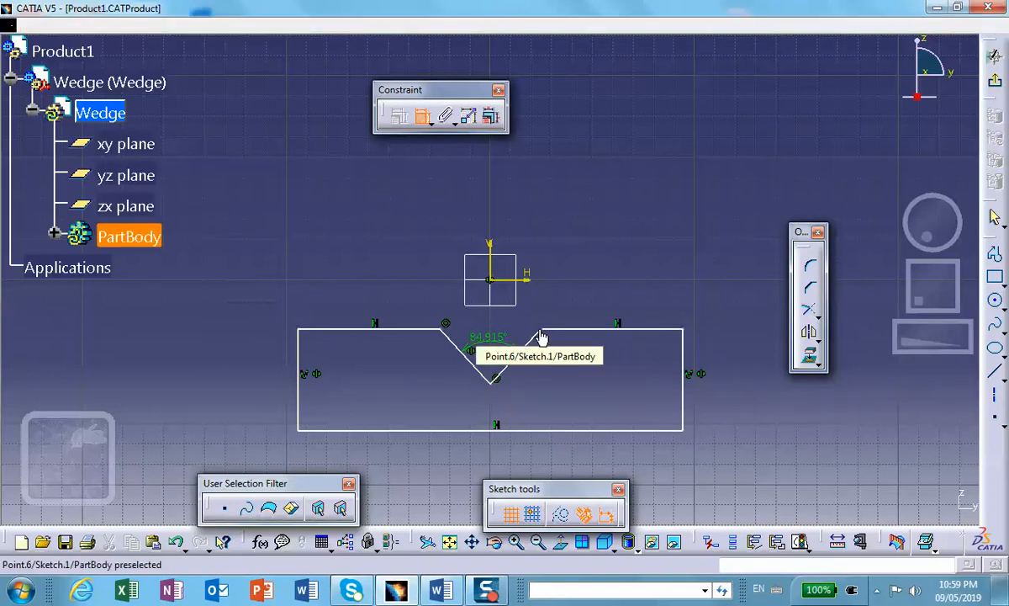
click(541, 332)
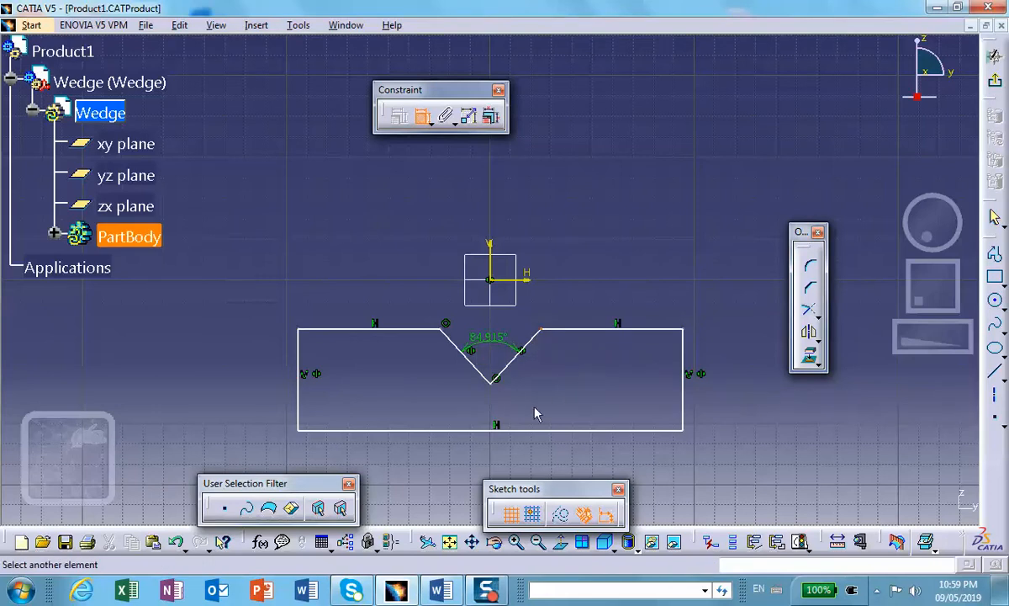
click(494, 387)
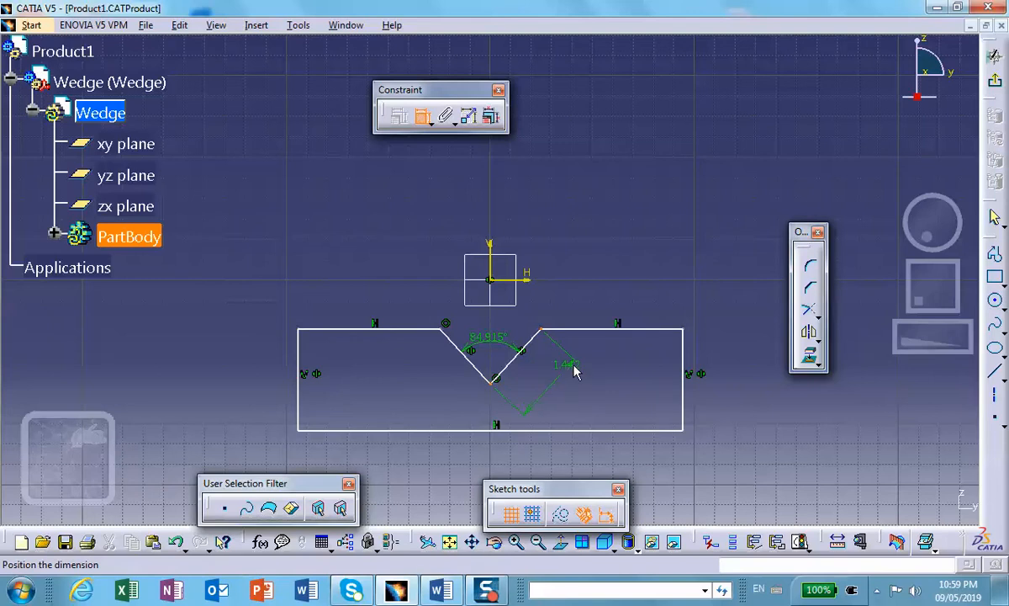
right_click(554, 374)
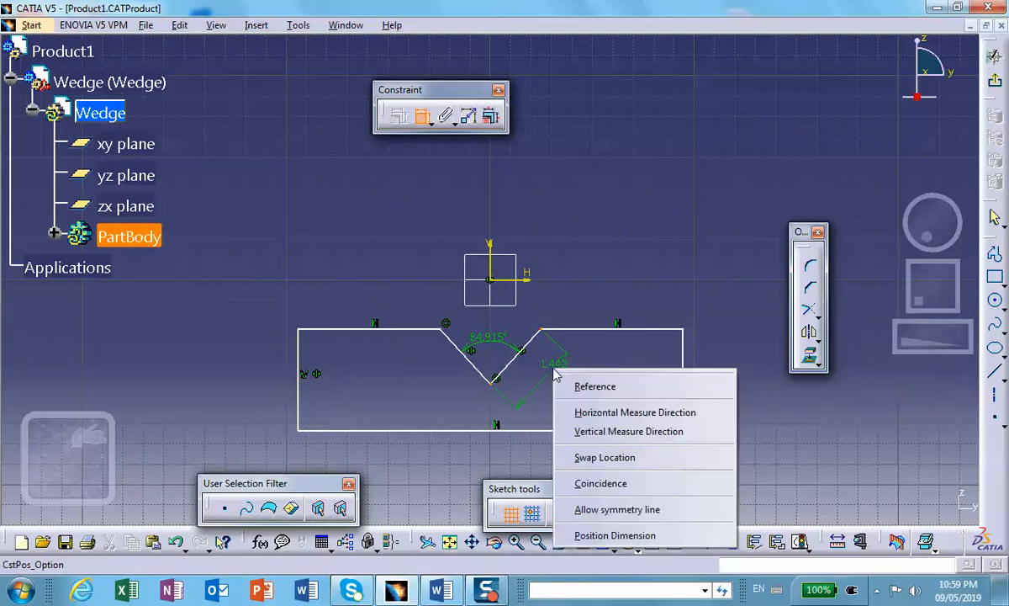
click(611, 430)
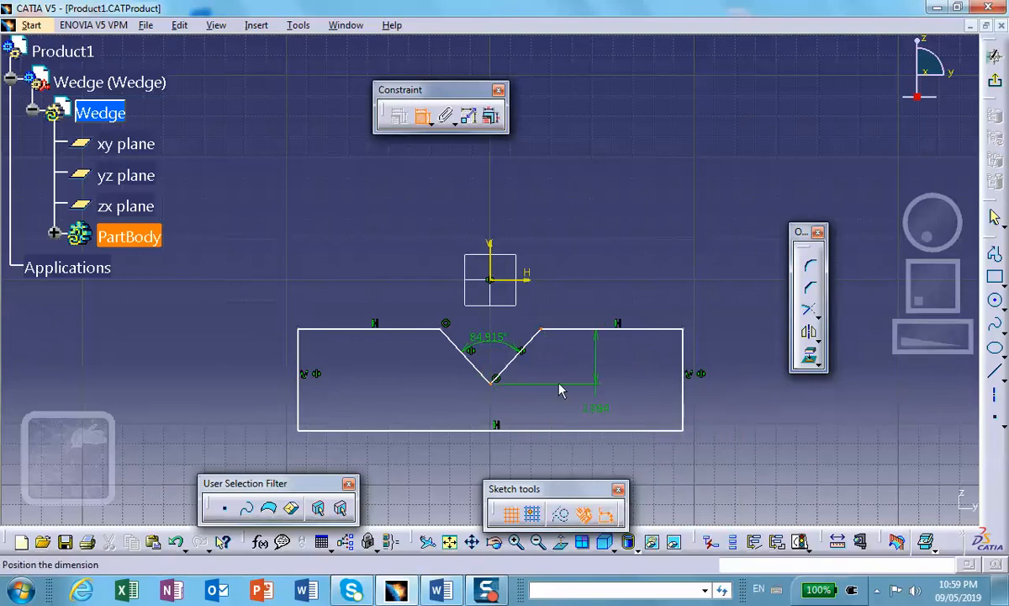
click(593, 367)
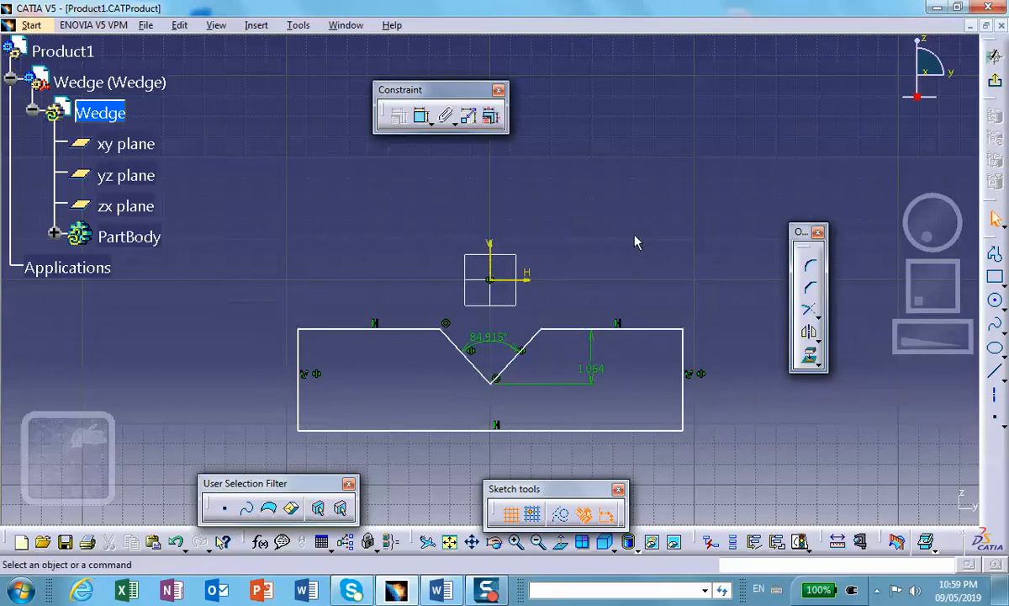
- Finish the sketch and pad the V-notched profile with a length of 0.787 in
click(996, 82)
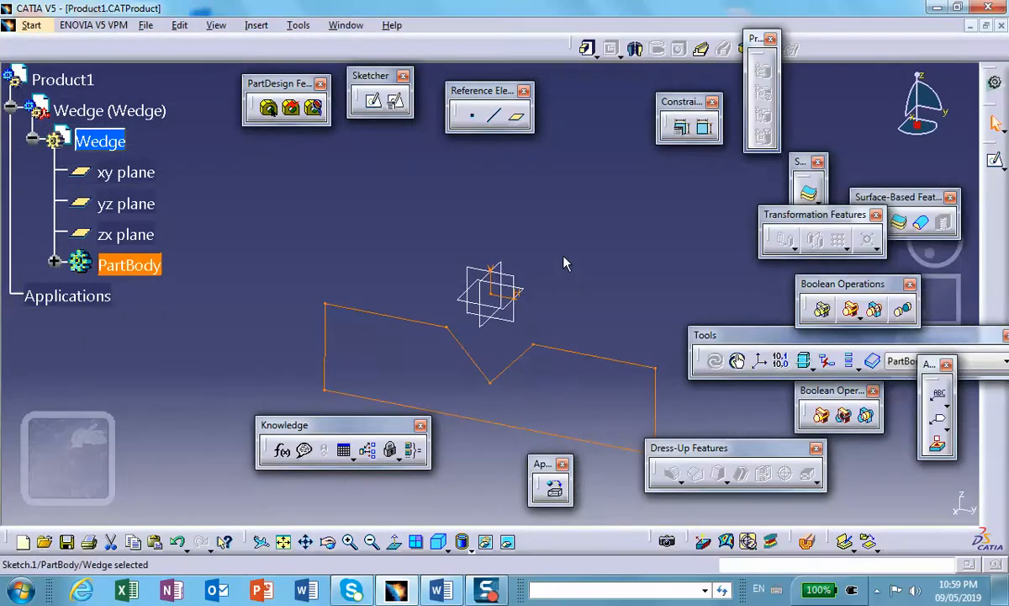
click(586, 48)
click(751, 485)
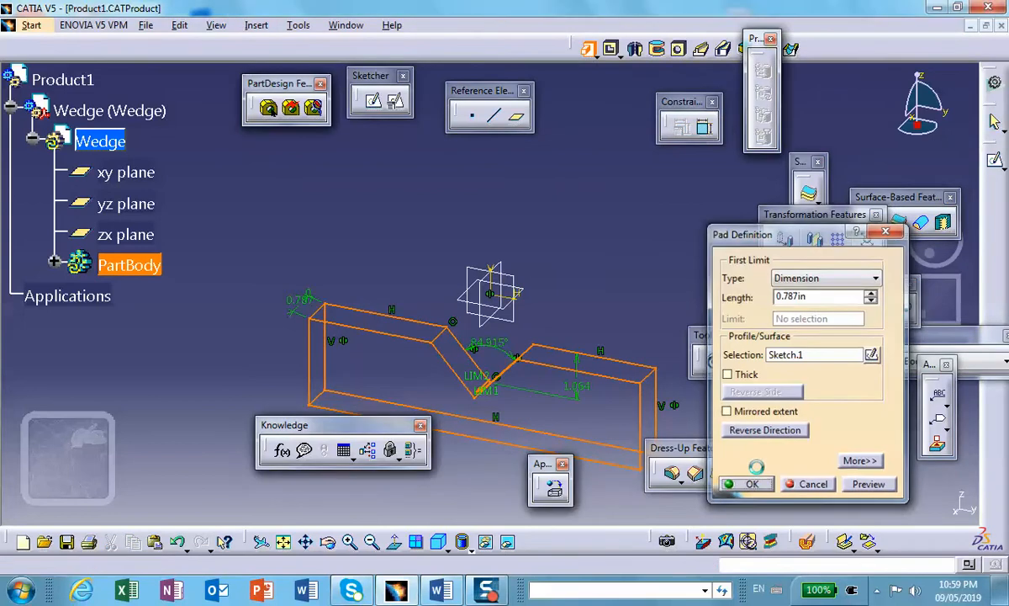
middle_drag(585, 232, 502, 216)
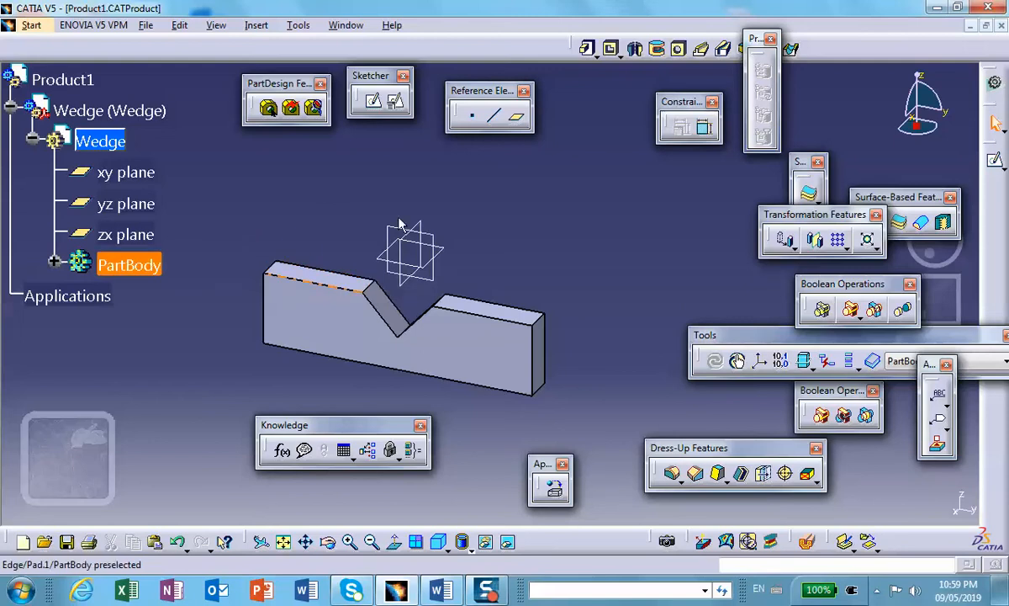
- Apply the Aluminium material from the metal library to the notched Wedge part
click(555, 489)
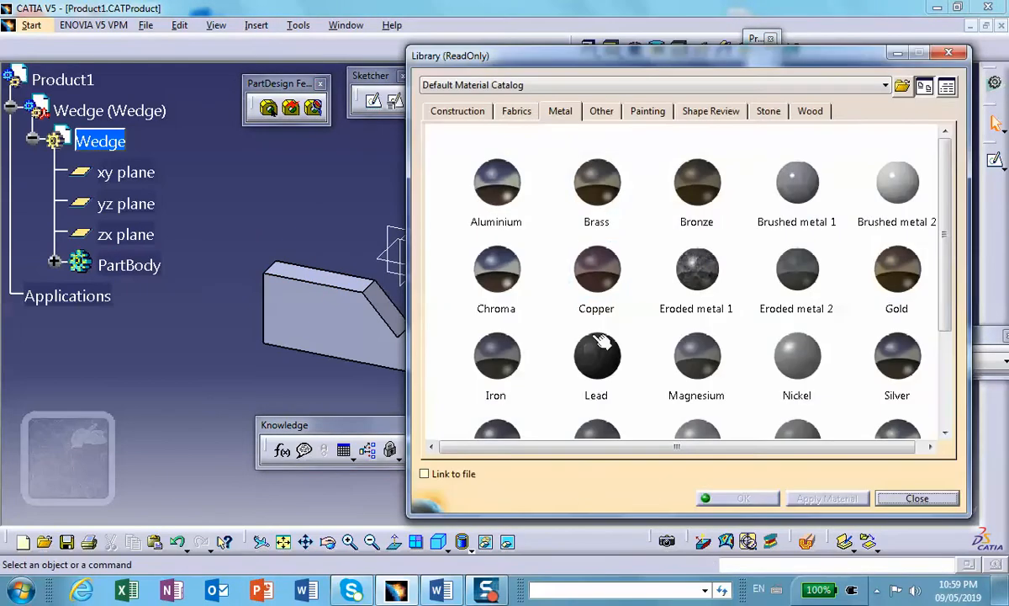
click(509, 191)
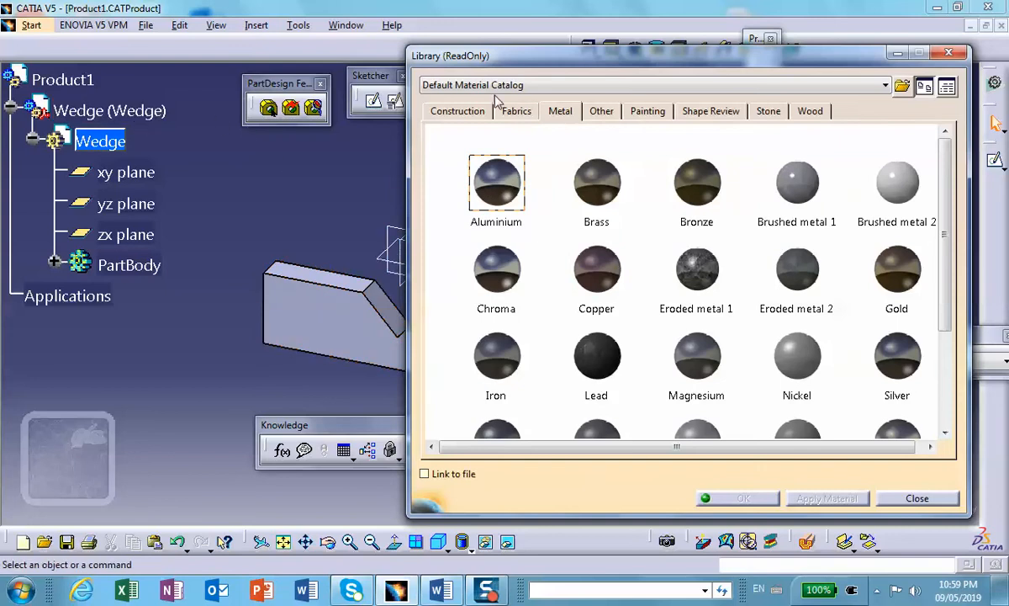
drag(535, 63, 699, 75)
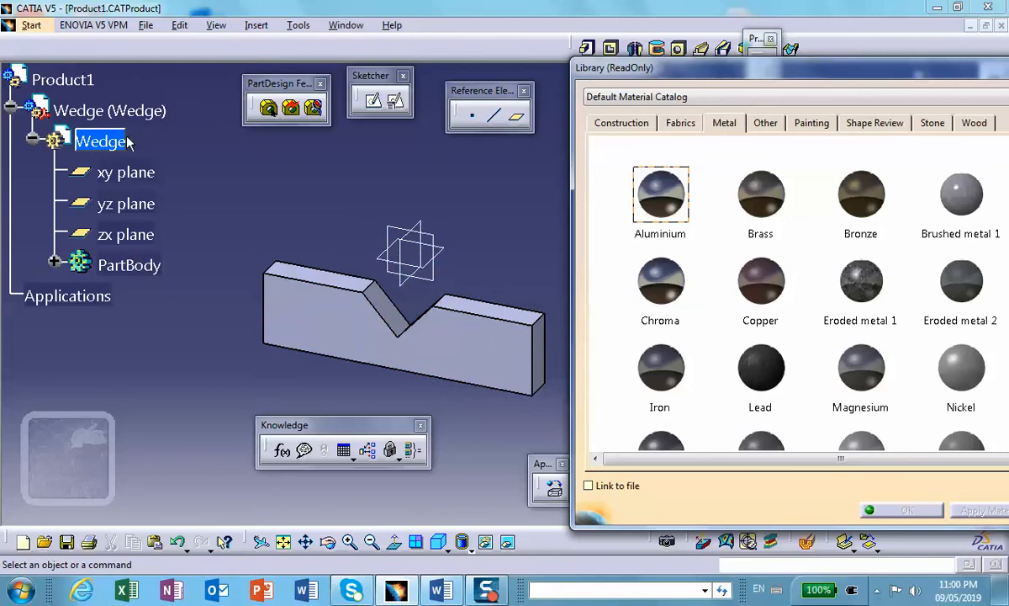
click(100, 142)
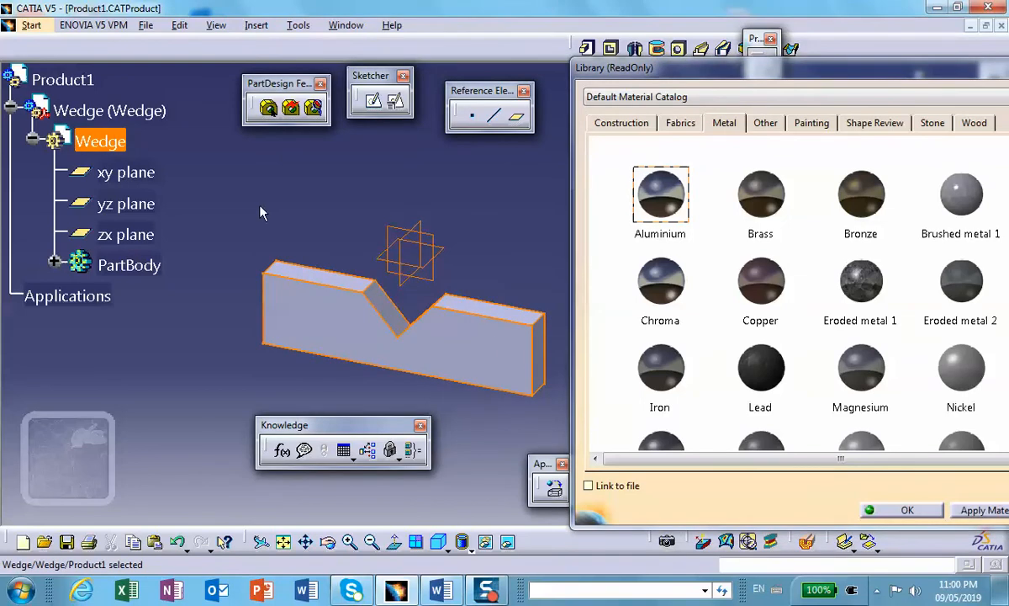
click(907, 510)
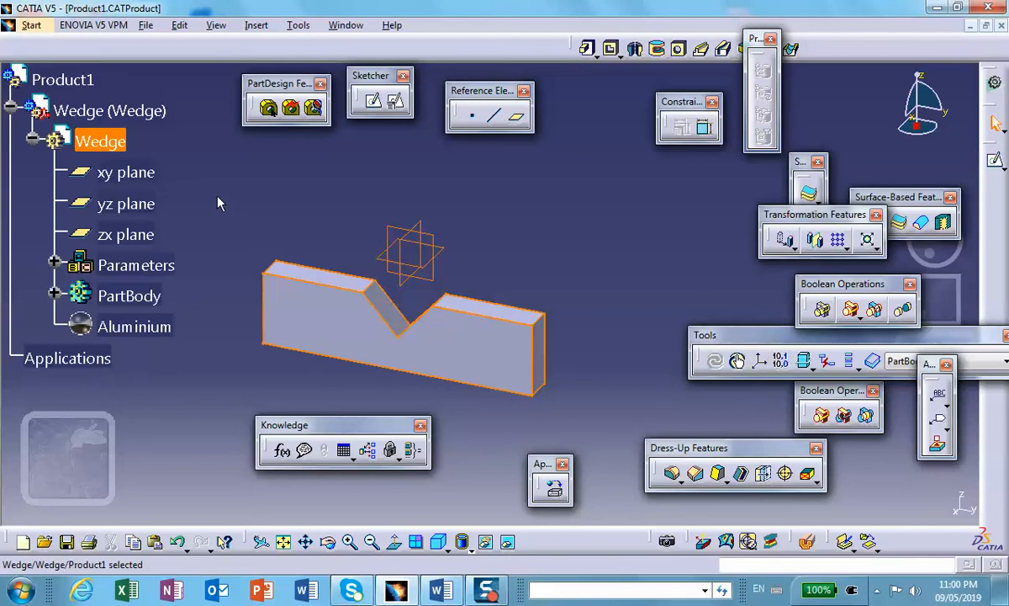
- Collapse the Wedge branch, make Product1 the active object and save the assembly, accepting the related document saves
click(539, 312)
click(9, 108)
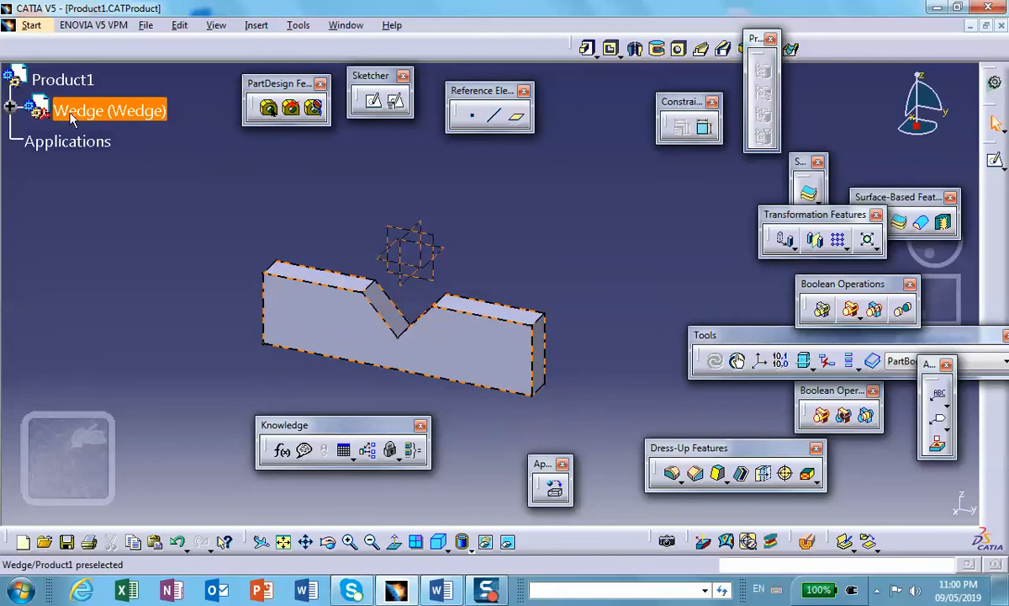
double_click(67, 78)
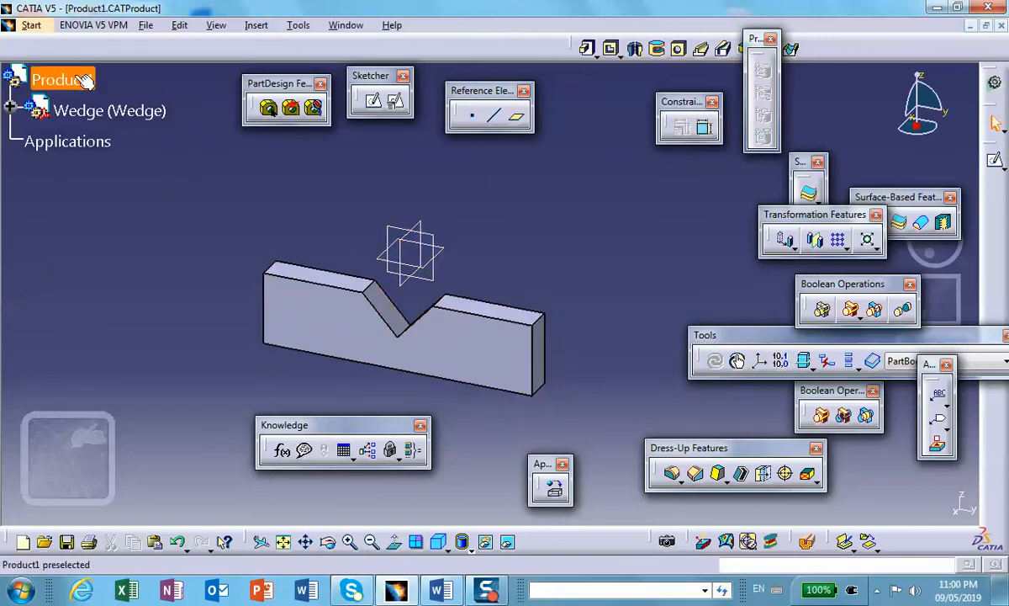
click(67, 542)
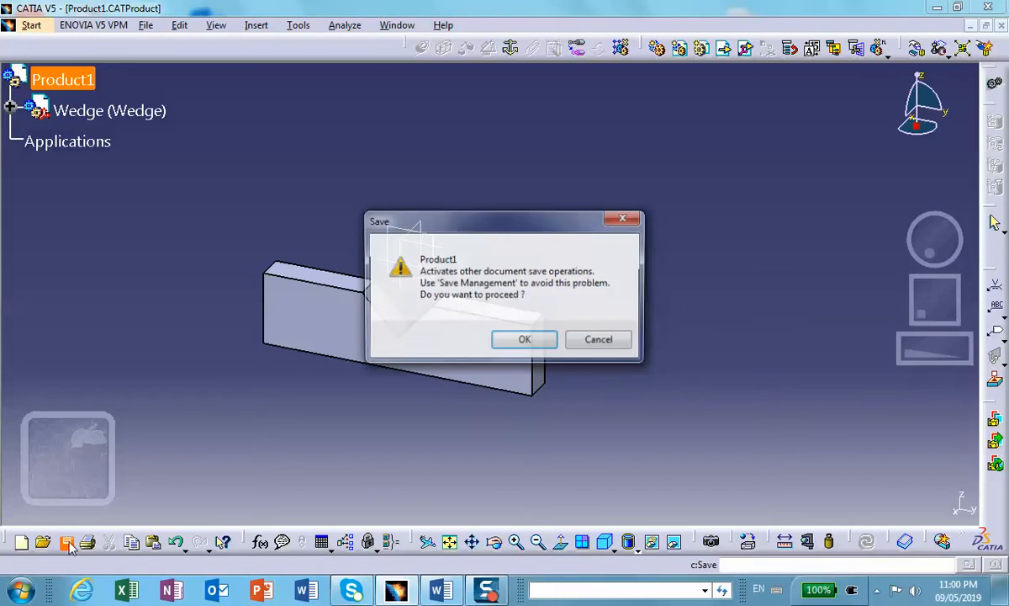
click(524, 340)
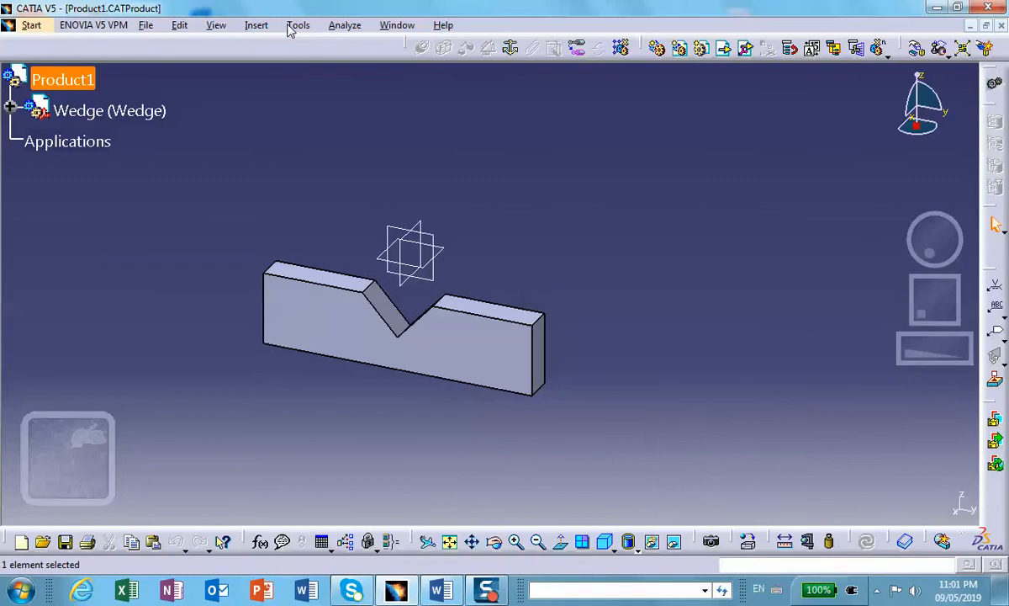
- Insert a new part into Product1, using the assembly origin as its origin point
click(256, 25)
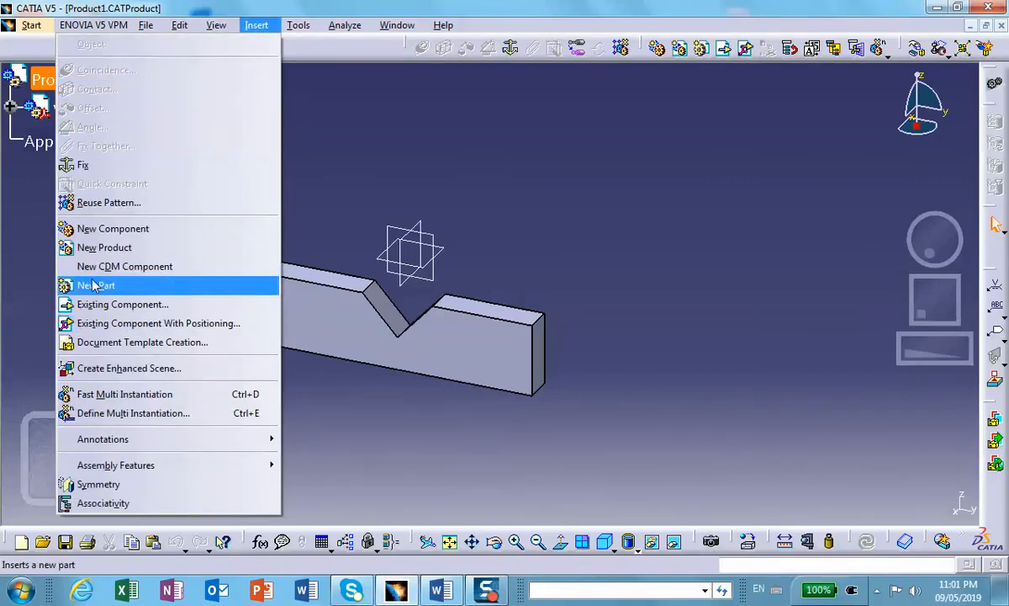
click(93, 286)
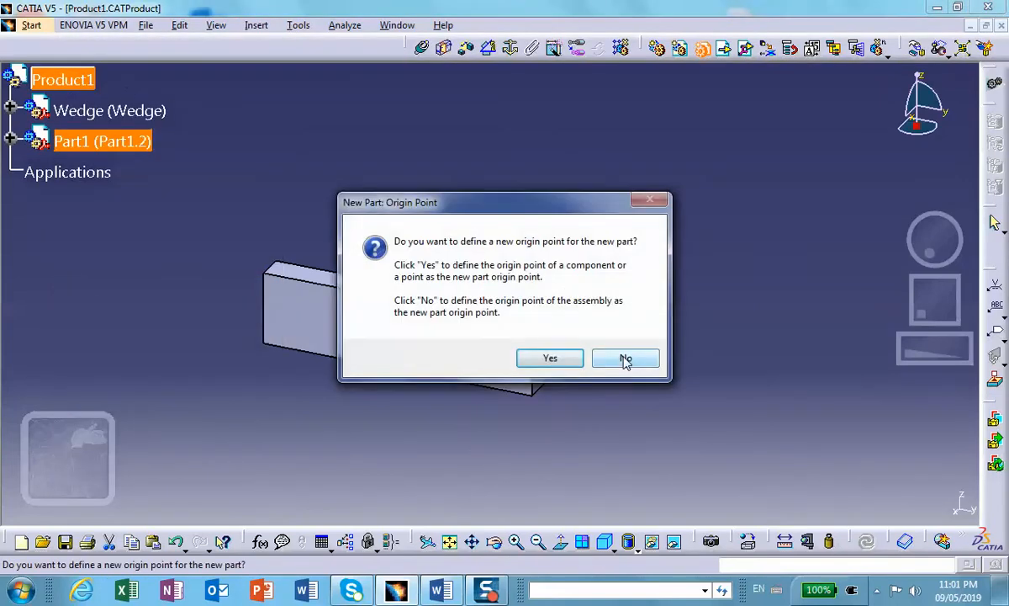
click(626, 358)
right_click(95, 142)
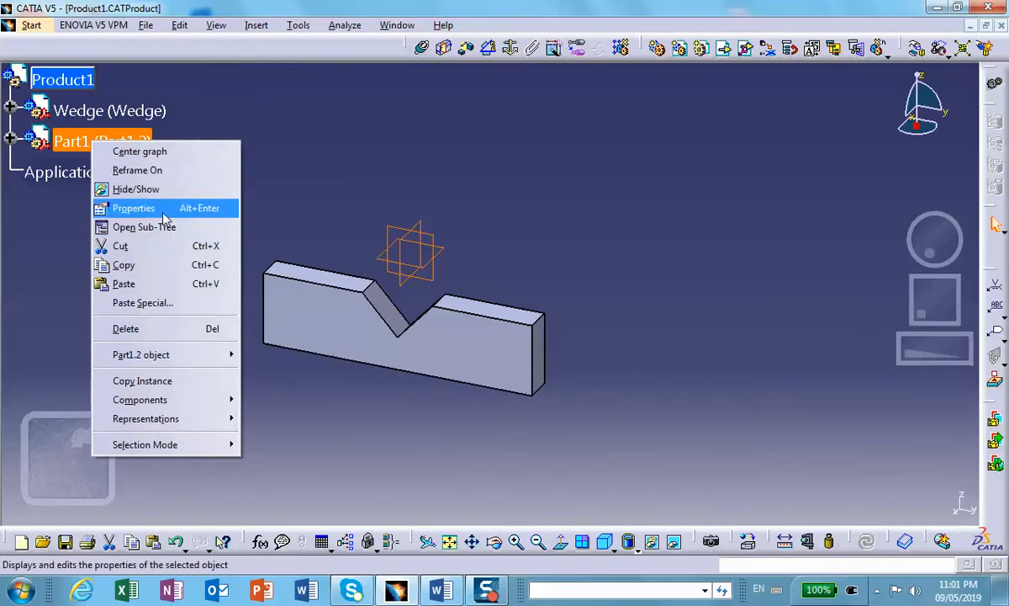
click(320, 312)
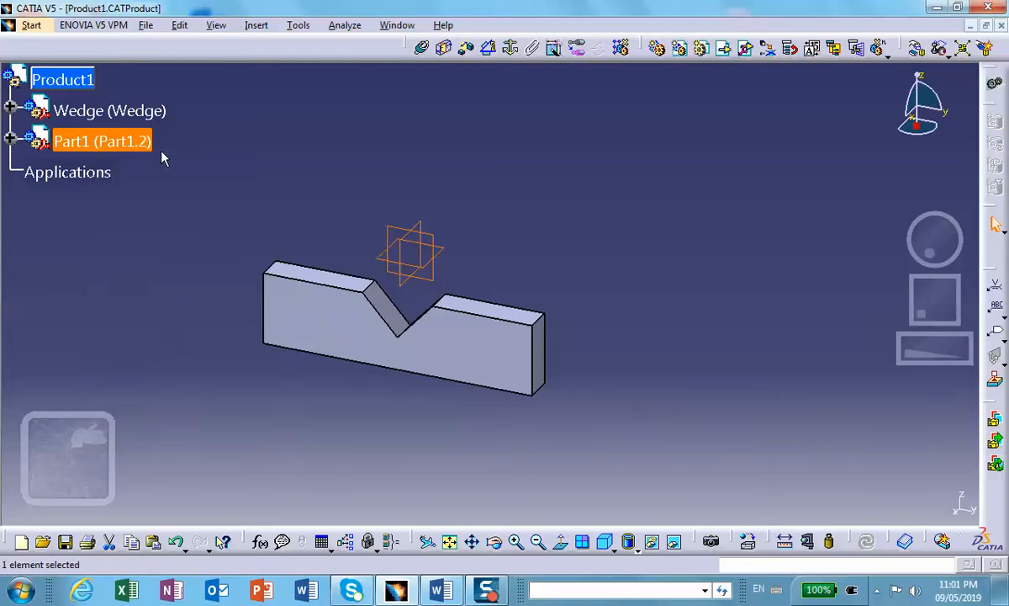
right_click(132, 110)
click(351, 146)
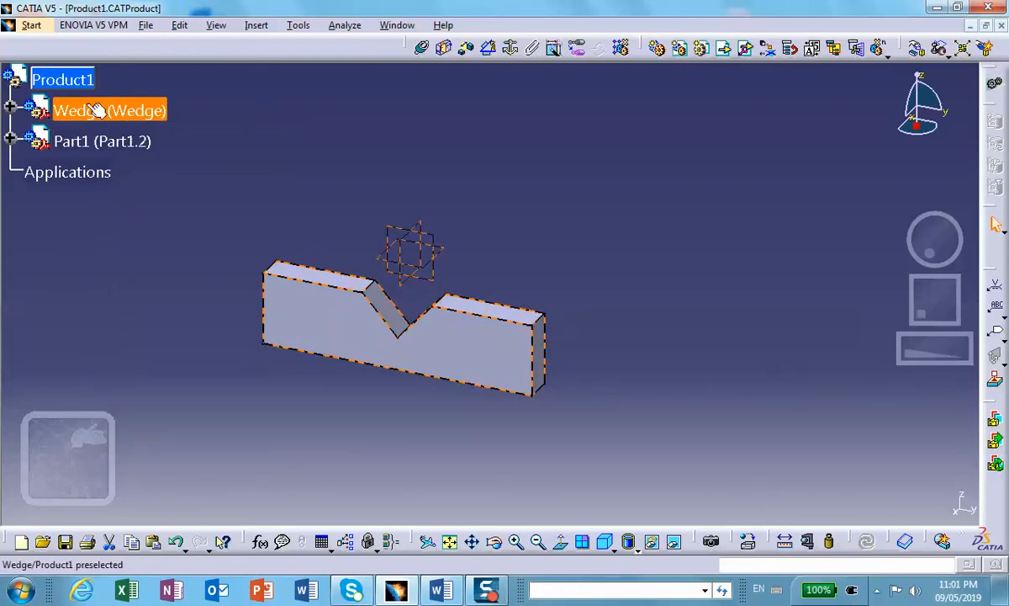
- Rename the notched component's instance name and part number to Base
right_click(84, 111)
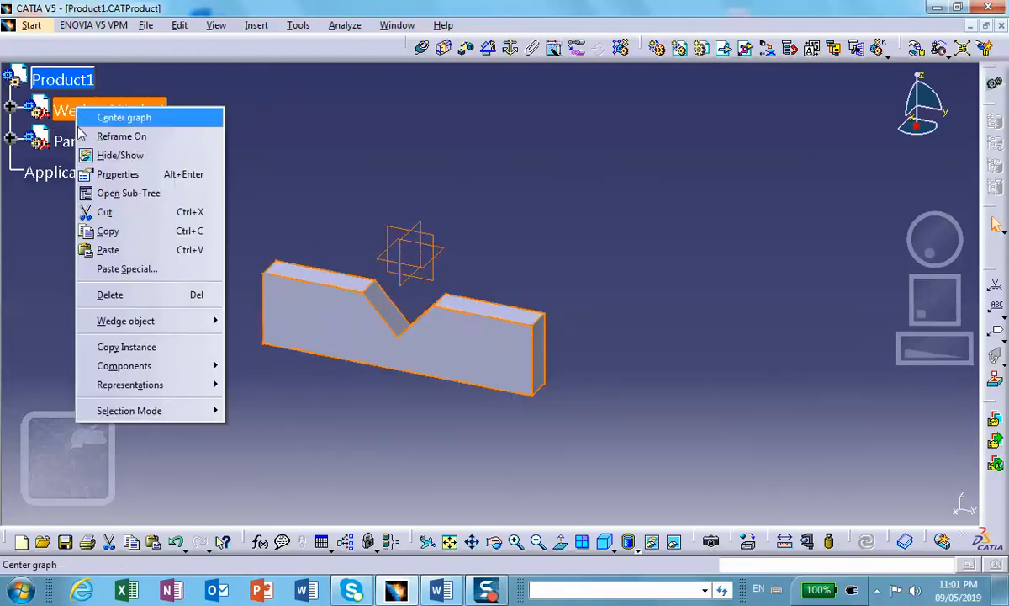
click(134, 172)
drag(369, 184, 283, 185)
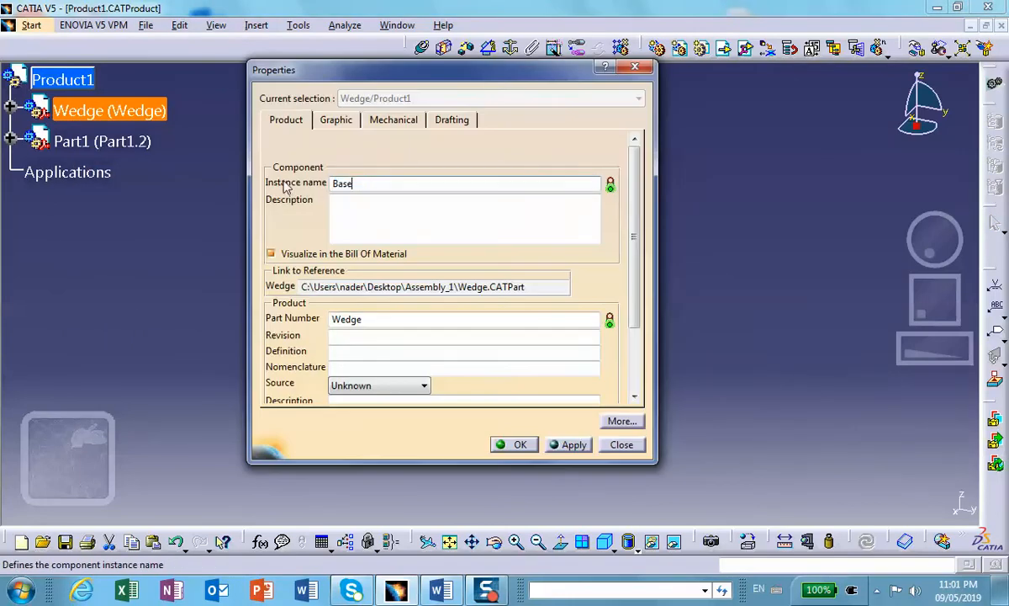
drag(367, 319, 286, 310)
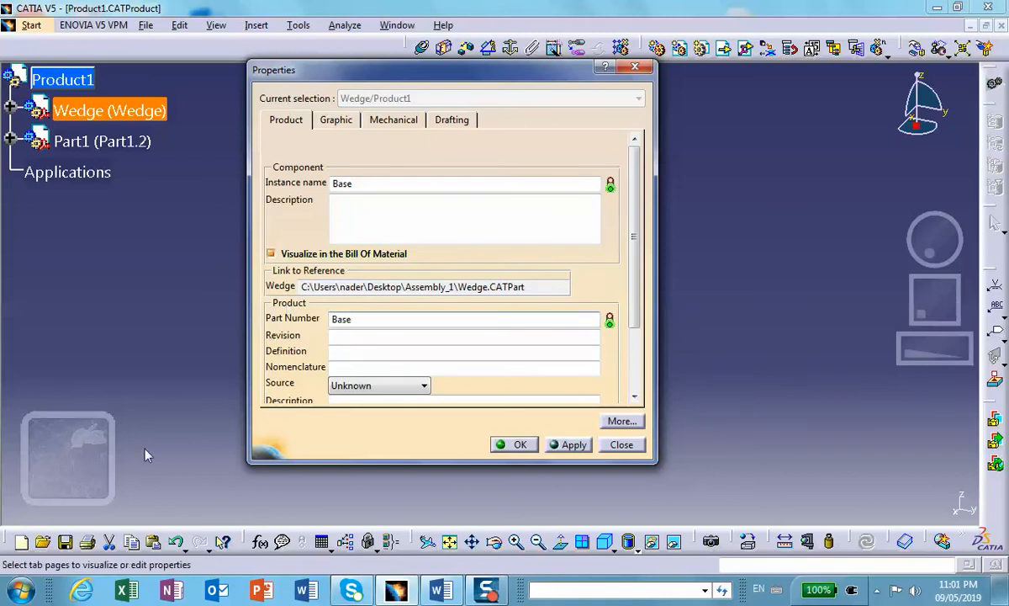
click(517, 445)
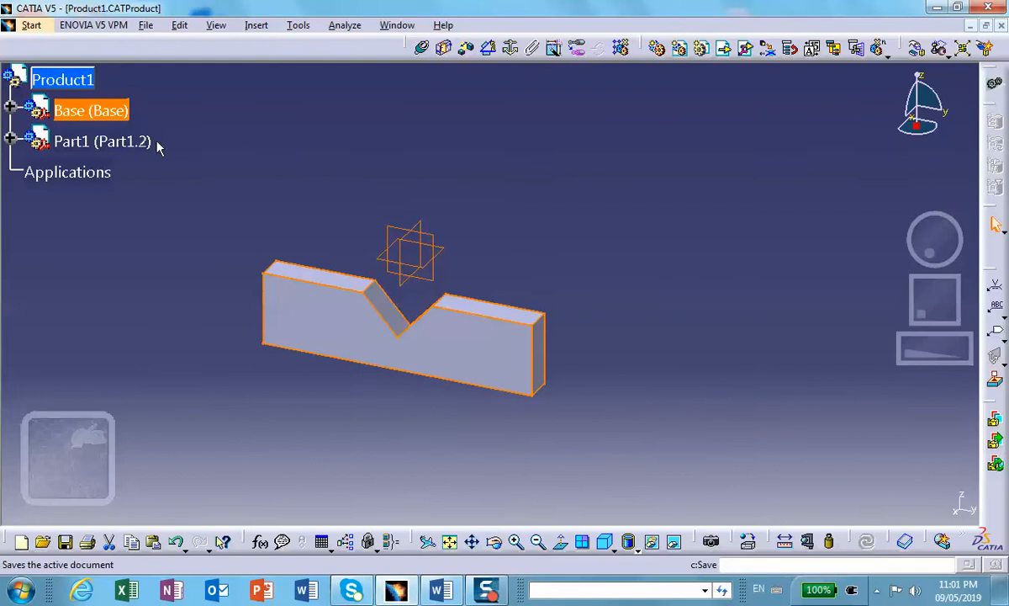
- Rename the newly inserted part's instance name and part number to Wedge
right_click(130, 139)
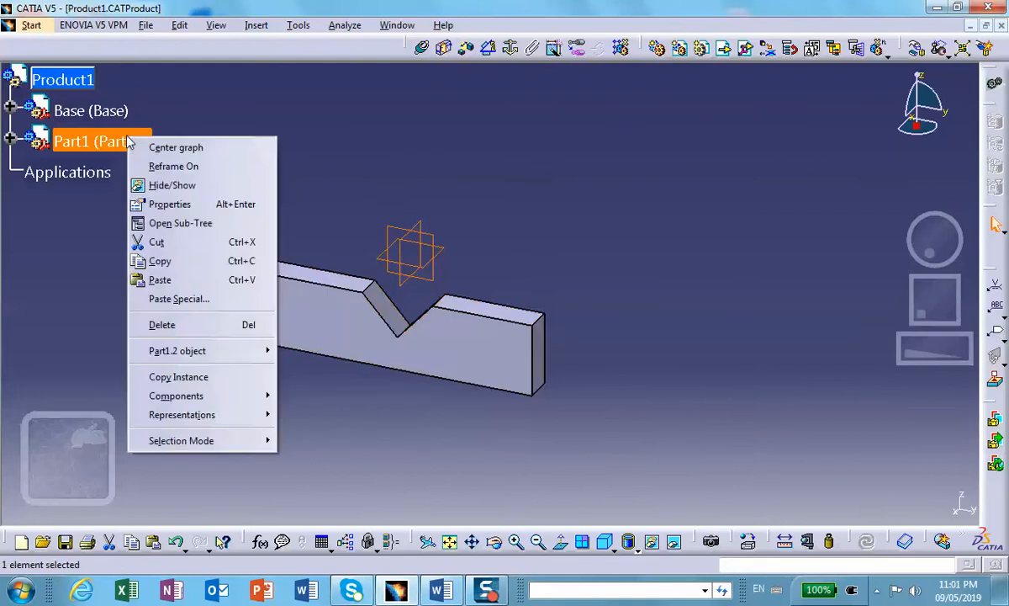
click(170, 204)
drag(382, 184, 263, 187)
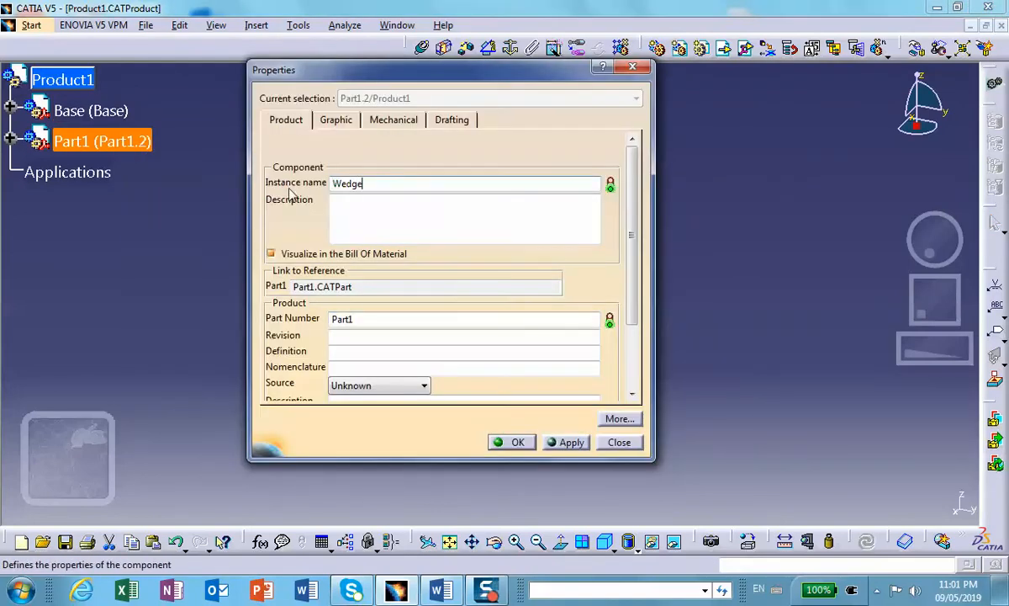
text(Wedge)
drag(370, 319, 304, 311)
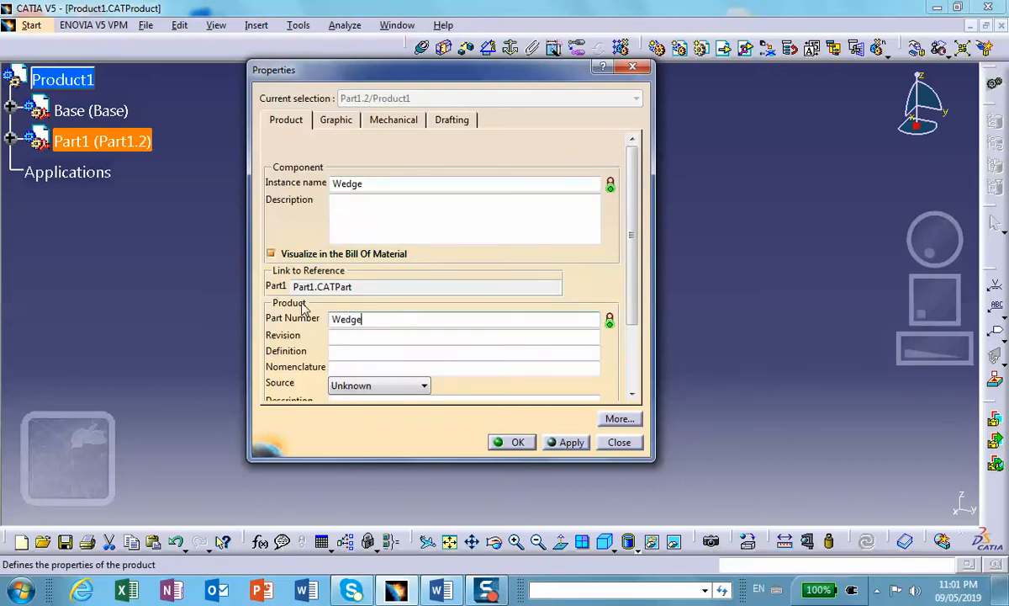
click(512, 441)
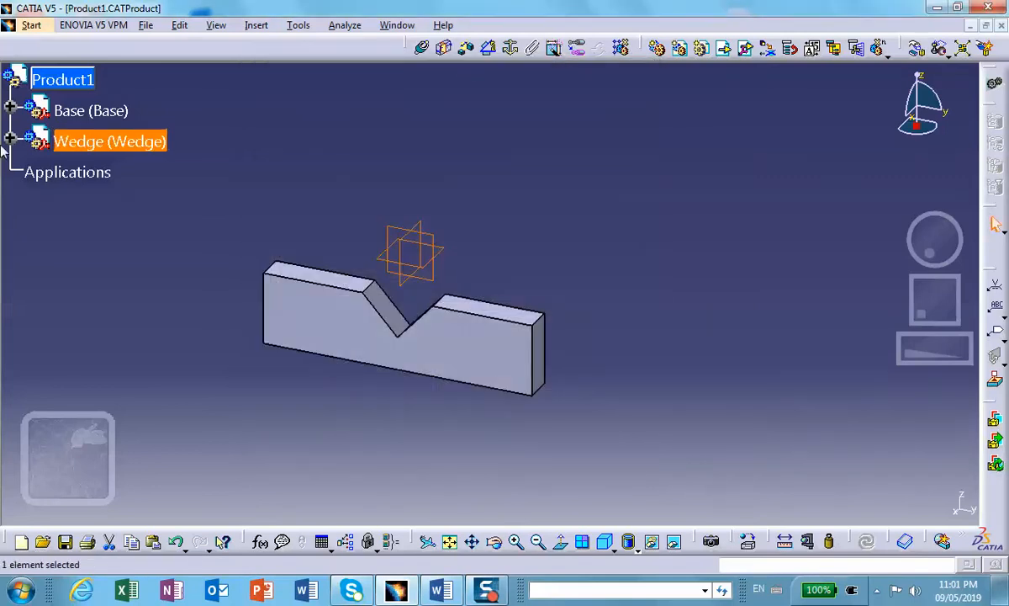
- Activate the new Wedge part for editing and start a sketch on its yz plane
click(10, 141)
double_click(105, 172)
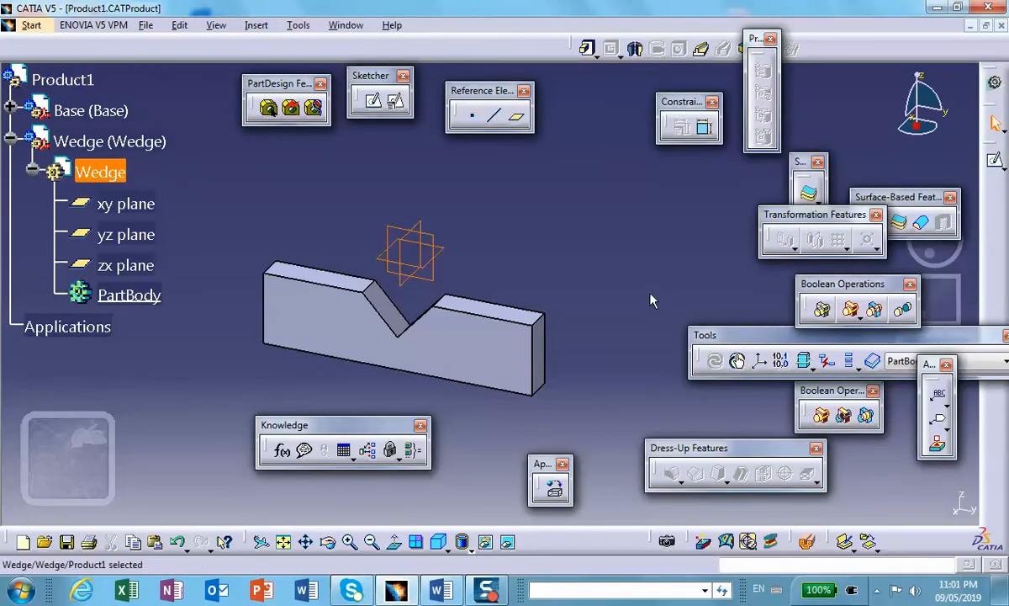
click(623, 268)
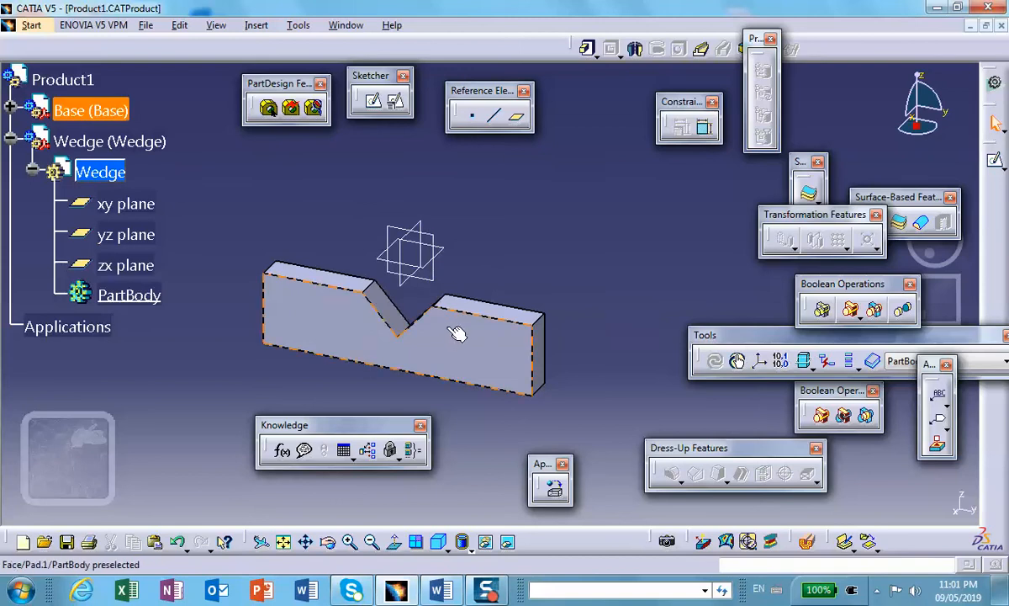
click(421, 231)
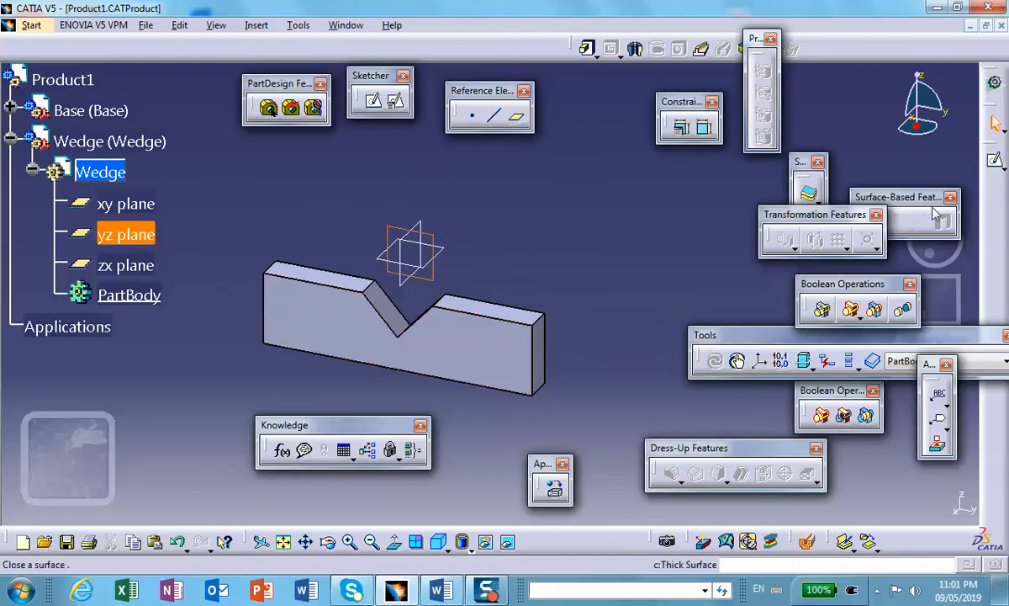
click(993, 161)
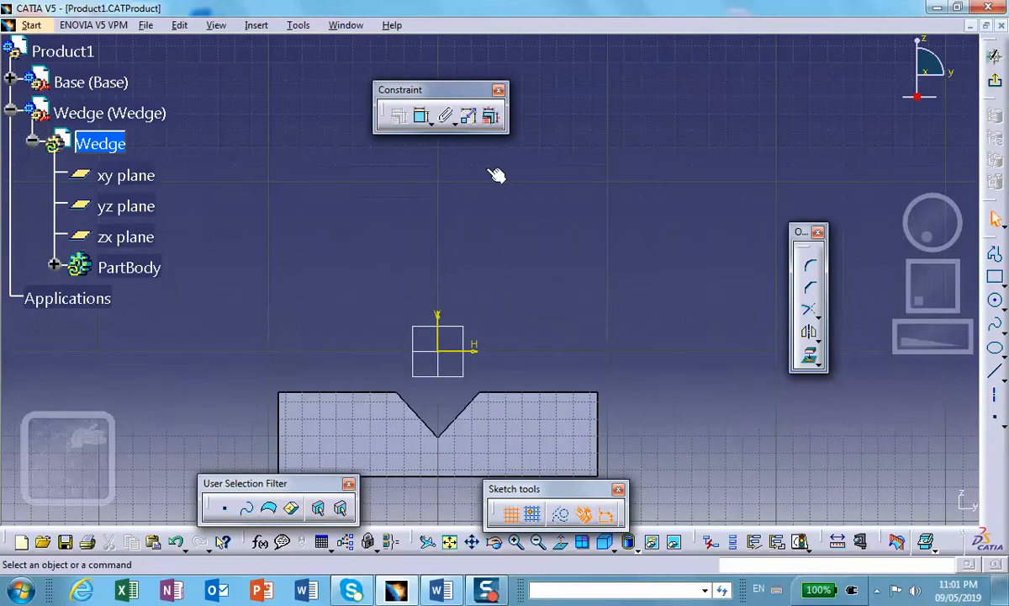
- Sketch a closed four-sided profile above the base, its vertices on the V axis at about 4.20 and 1.46 in, and delete its perpendicularity constraint
click(995, 254)
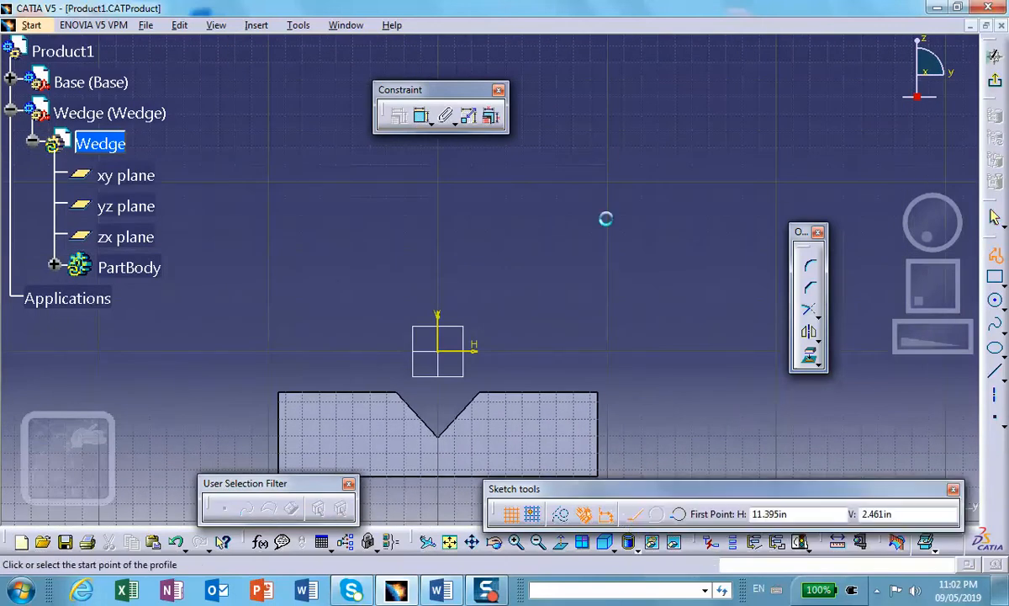
click(443, 165)
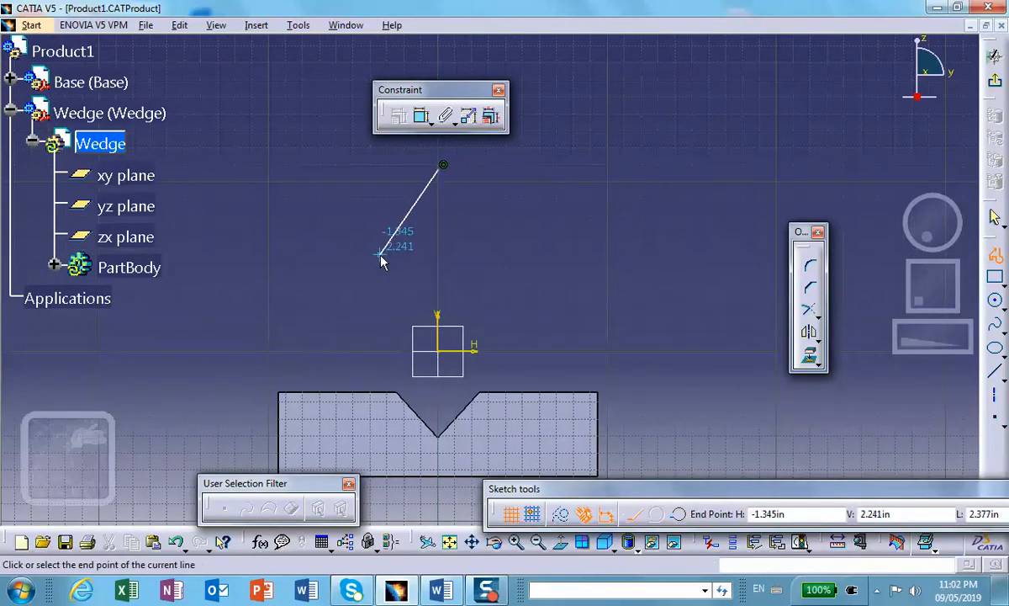
click(387, 255)
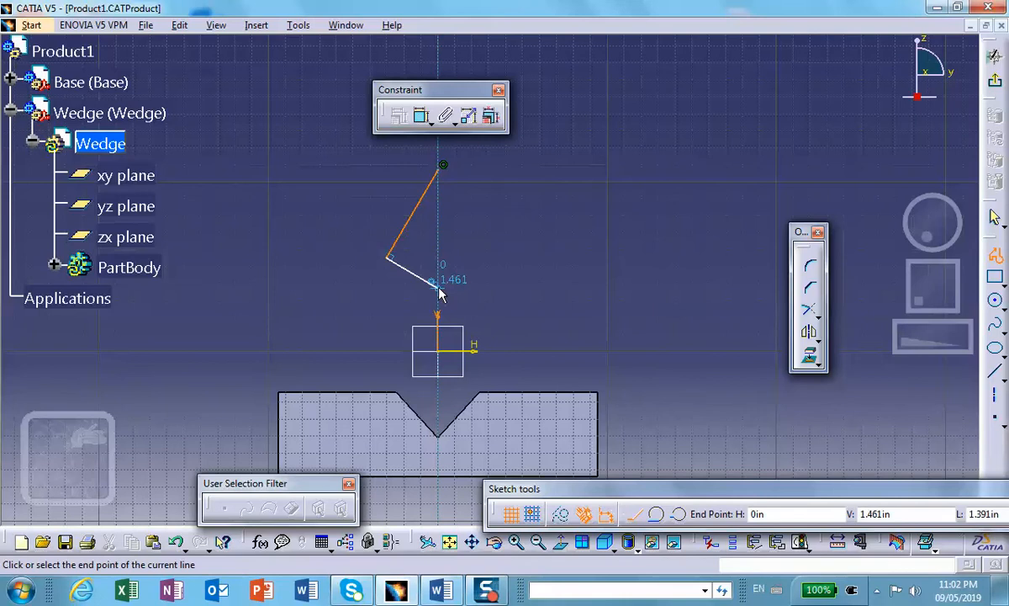
click(438, 285)
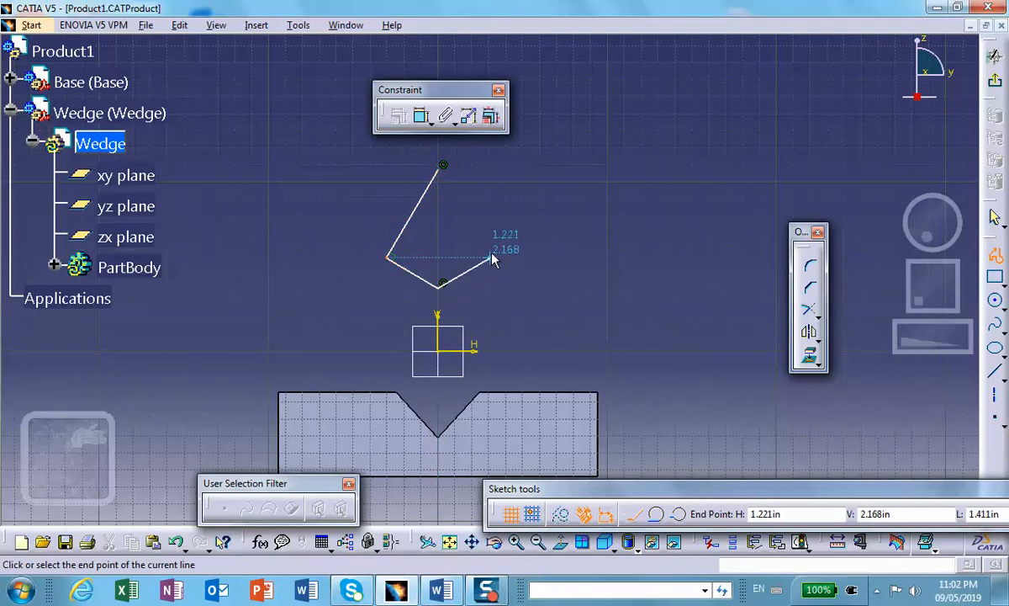
click(492, 245)
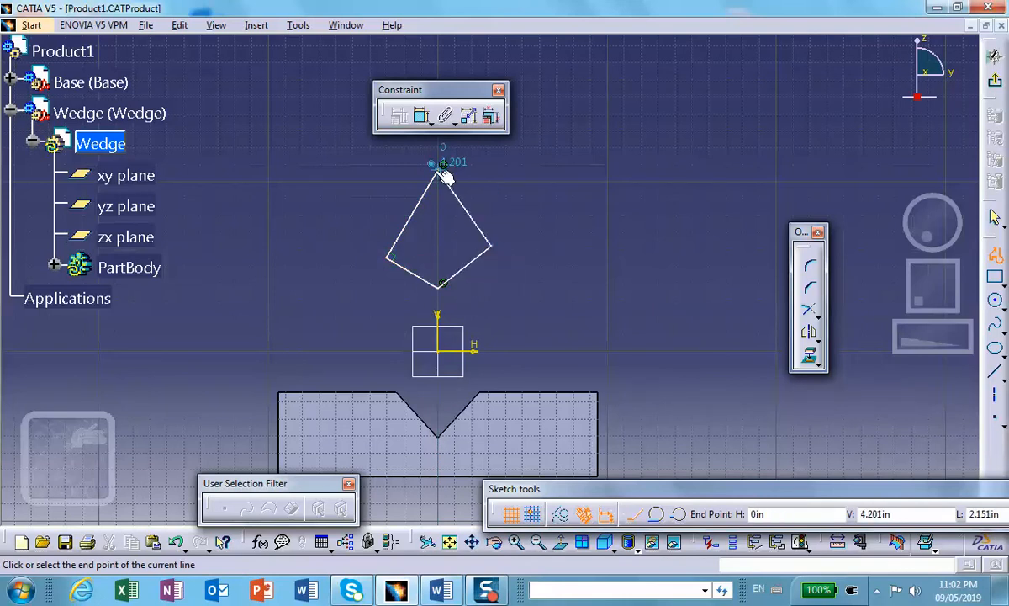
click(441, 168)
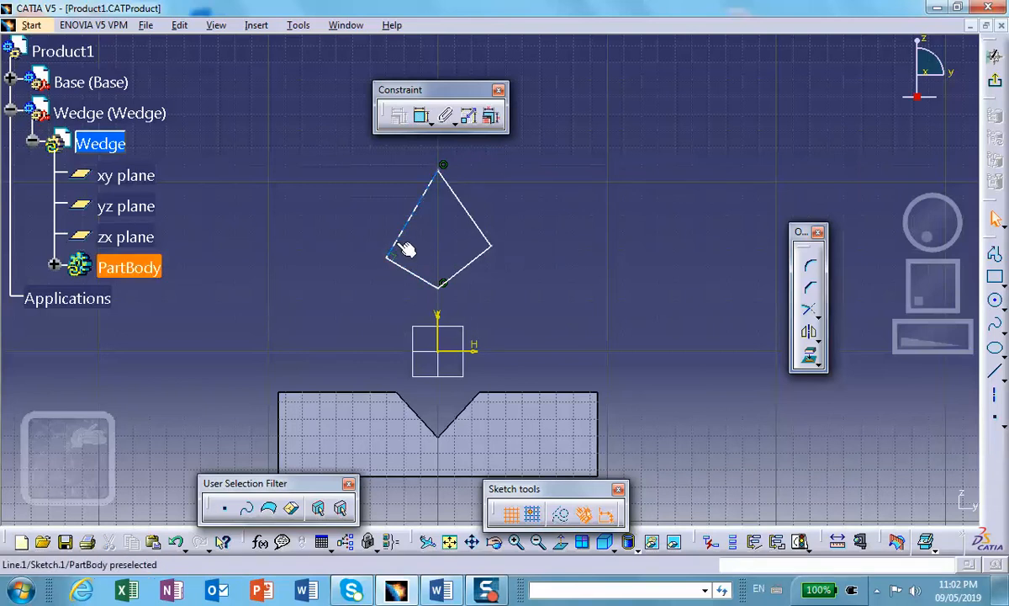
click(393, 255)
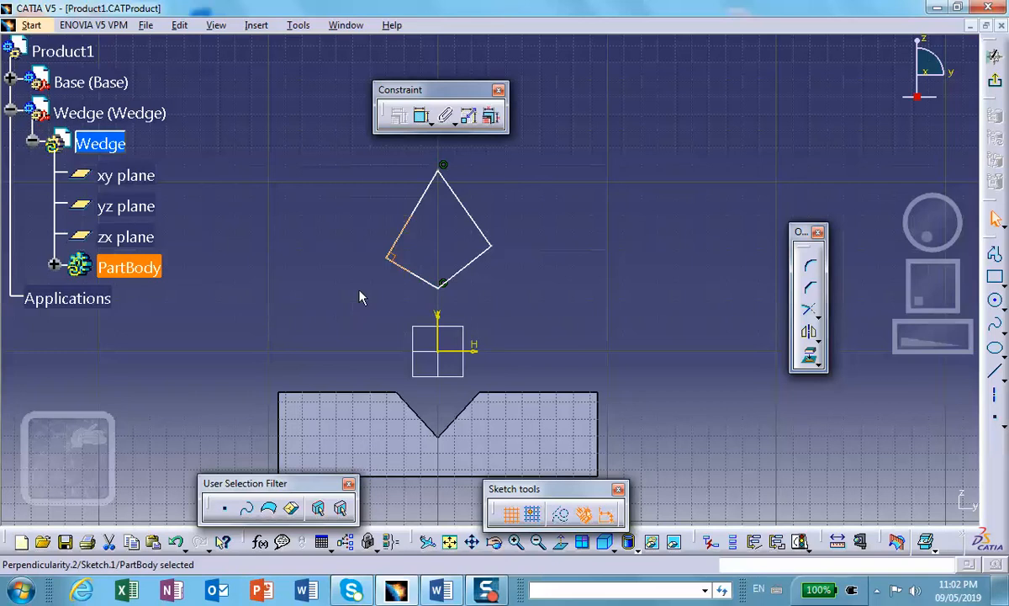
key(Delete)
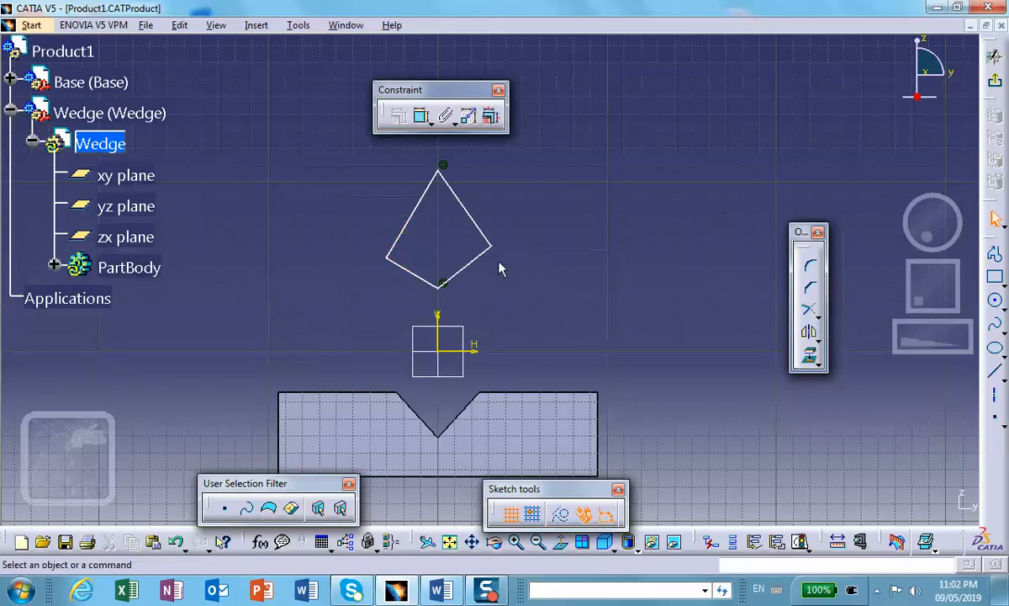
- Constrain the profile's two lower edges to be symmetric about the sketch's vertical axis
click(388, 257)
click(389, 279)
click(416, 273)
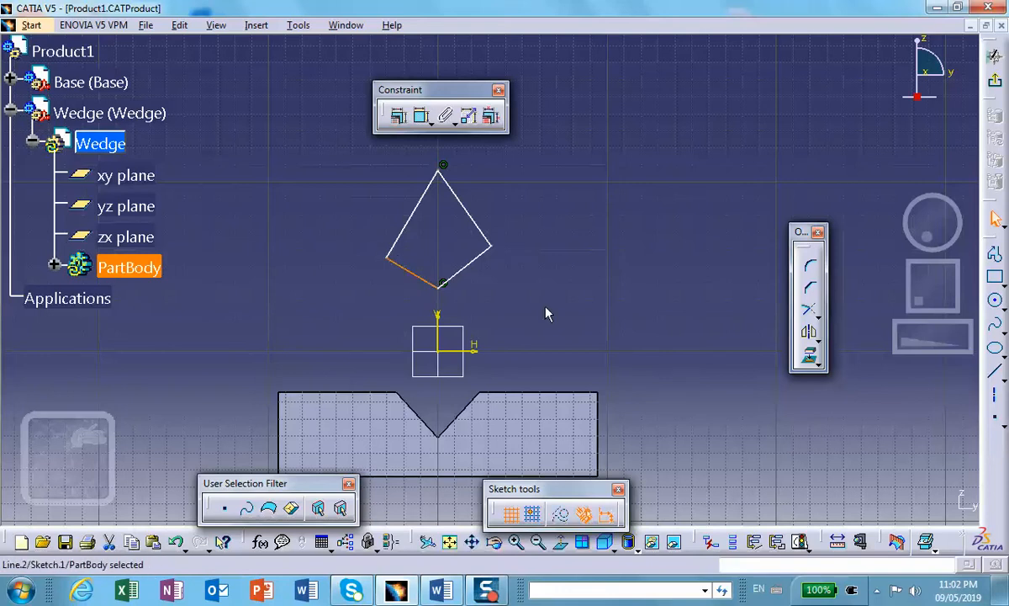
ctrl+click(472, 267)
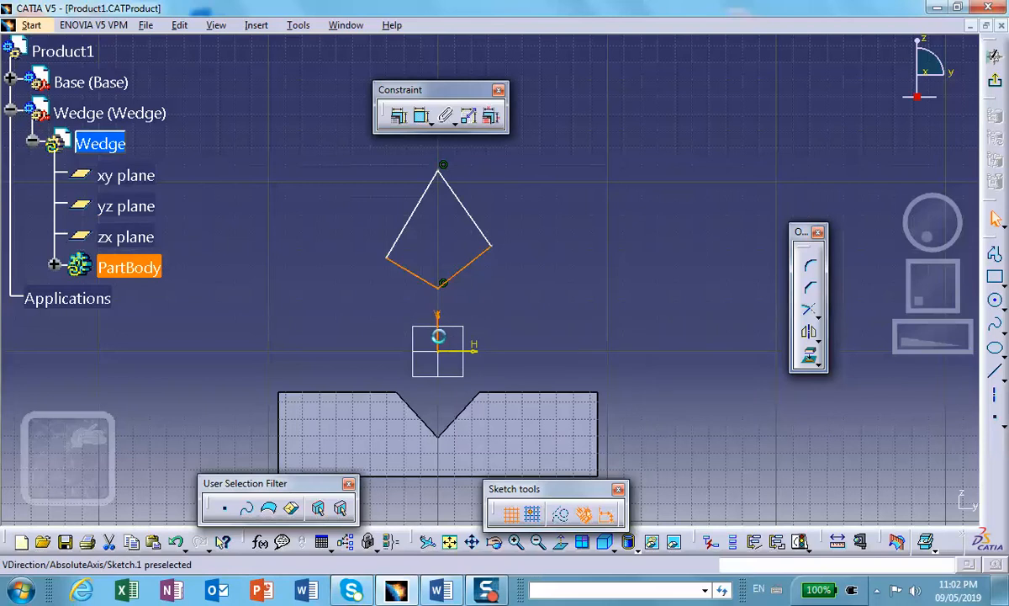
click(400, 118)
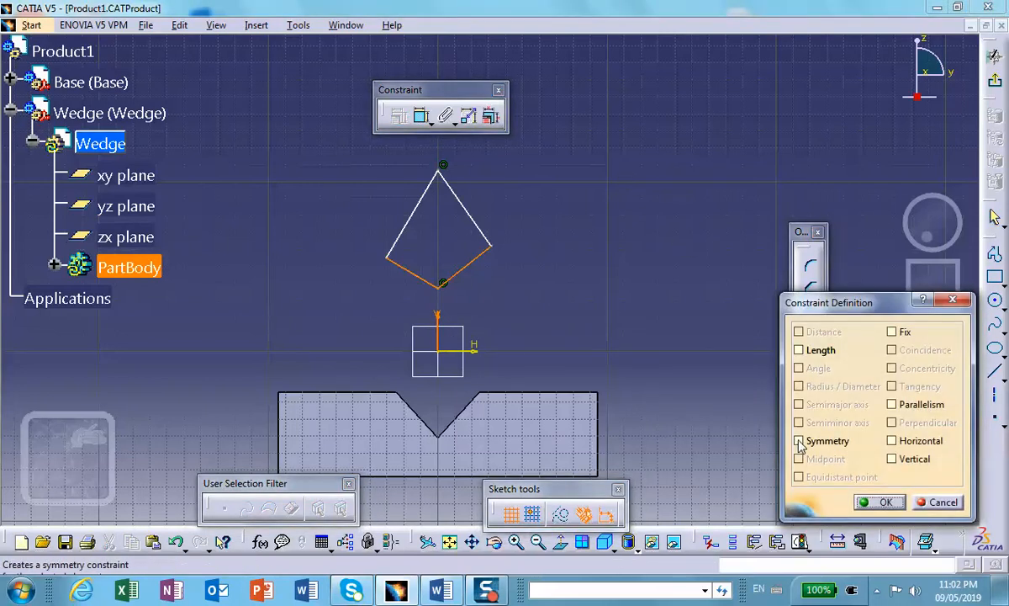
click(798, 441)
click(880, 501)
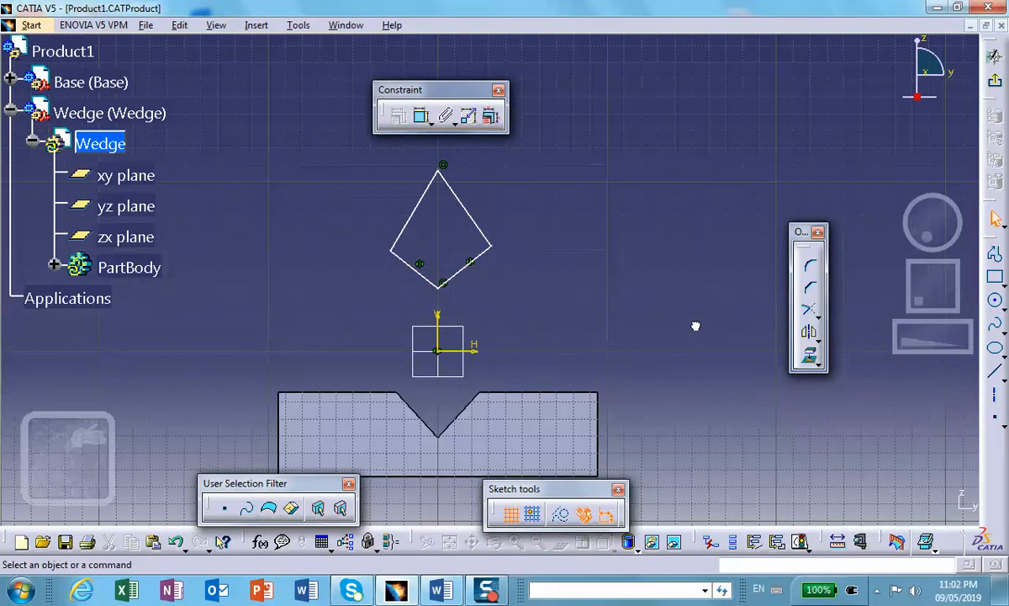
- Constrain the profile's two upper edges to be symmetric about the sketch's vertical axis
click(487, 244)
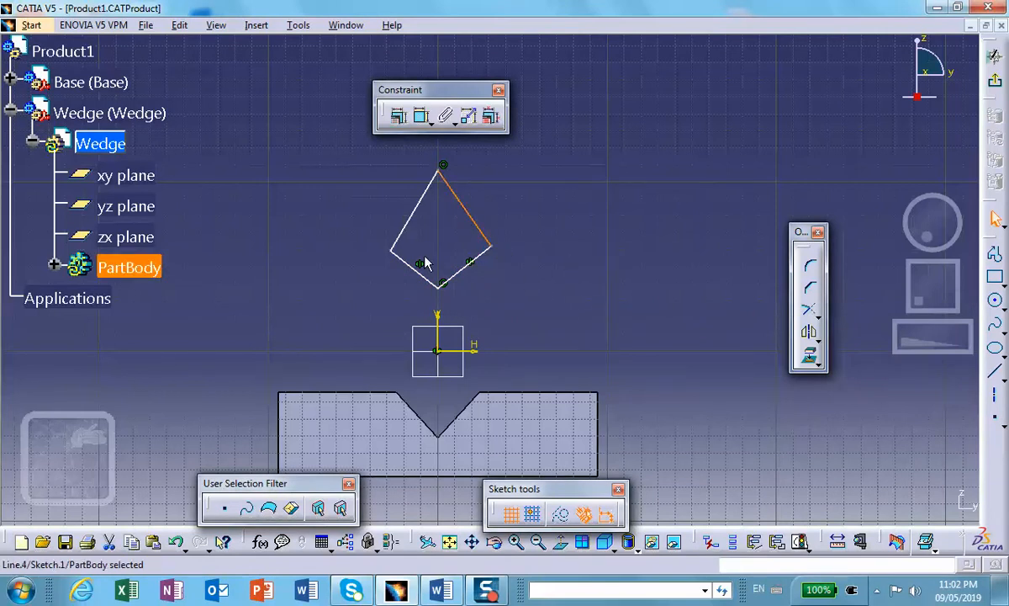
ctrl+click(412, 216)
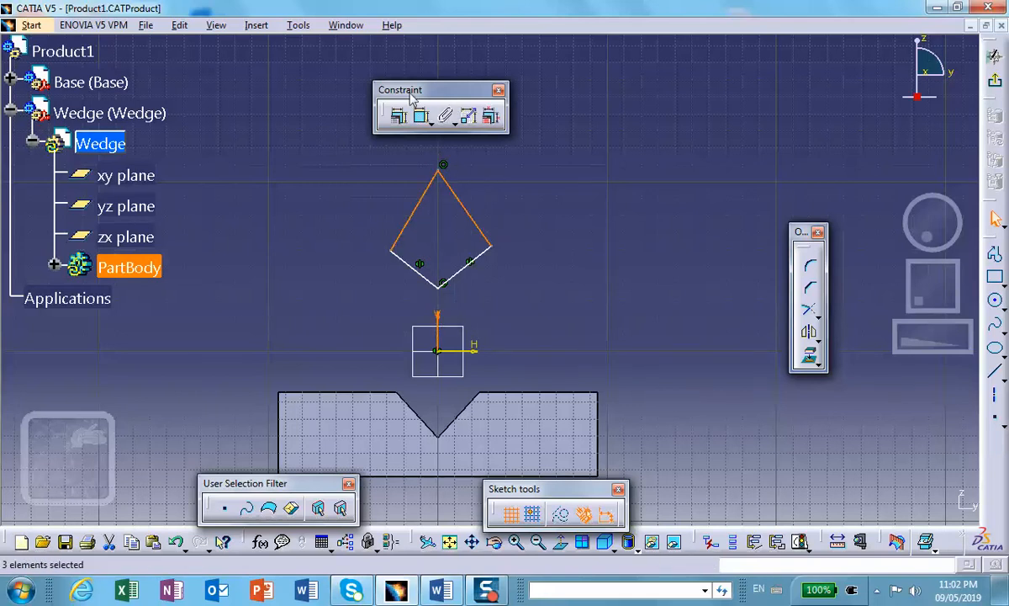
click(398, 116)
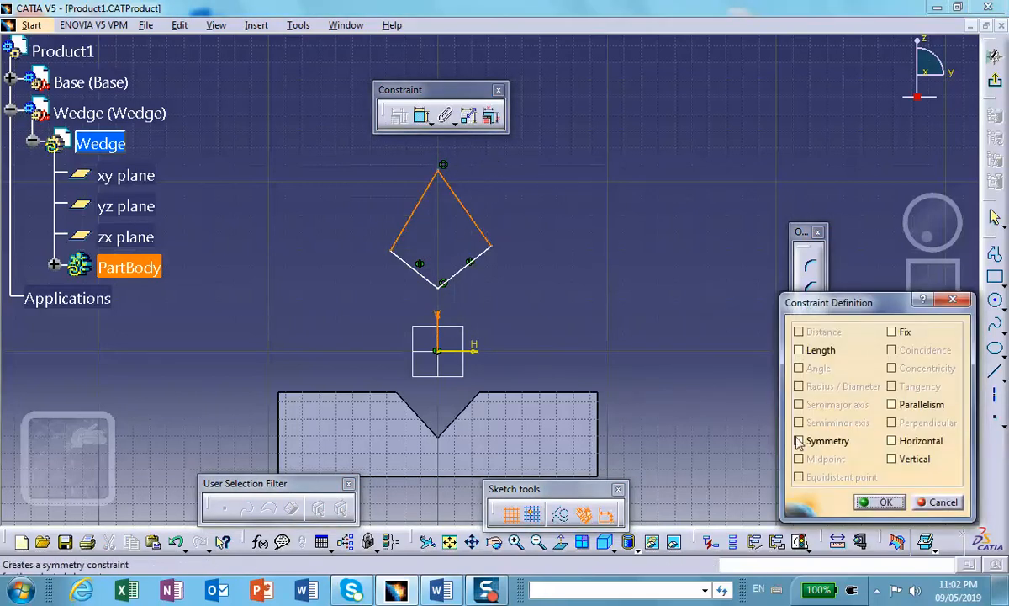
click(799, 441)
click(879, 502)
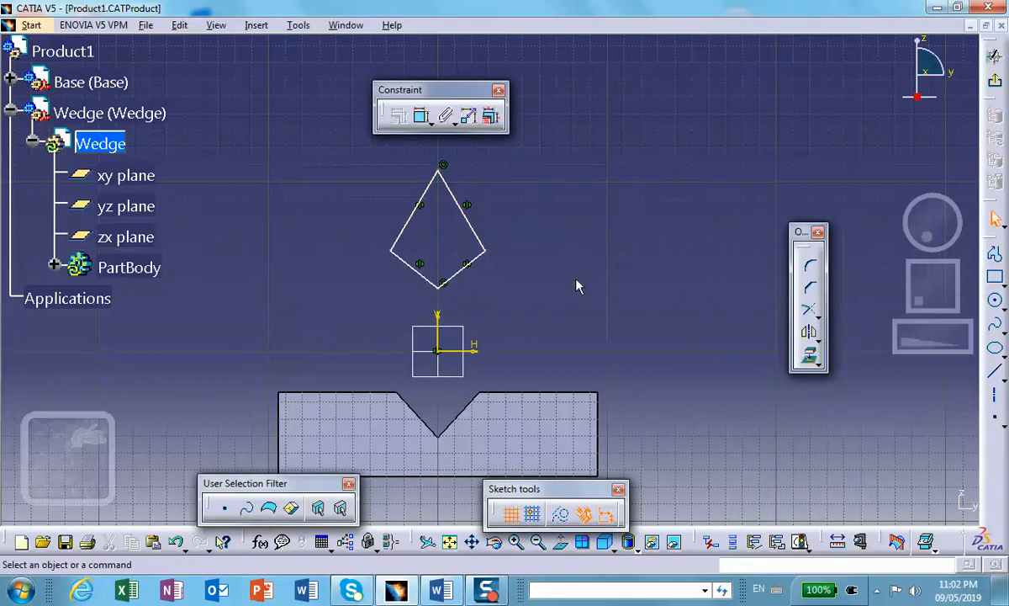
- Reshape the symmetric profile into a narrower diamond by moving its right corner inward and upward
mouse_move(485, 252)
mouse_down()
mouse_move(493, 282)
mouse_move(467, 228)
mouse_move(488, 235)
mouse_move(476, 239)
mouse_up()
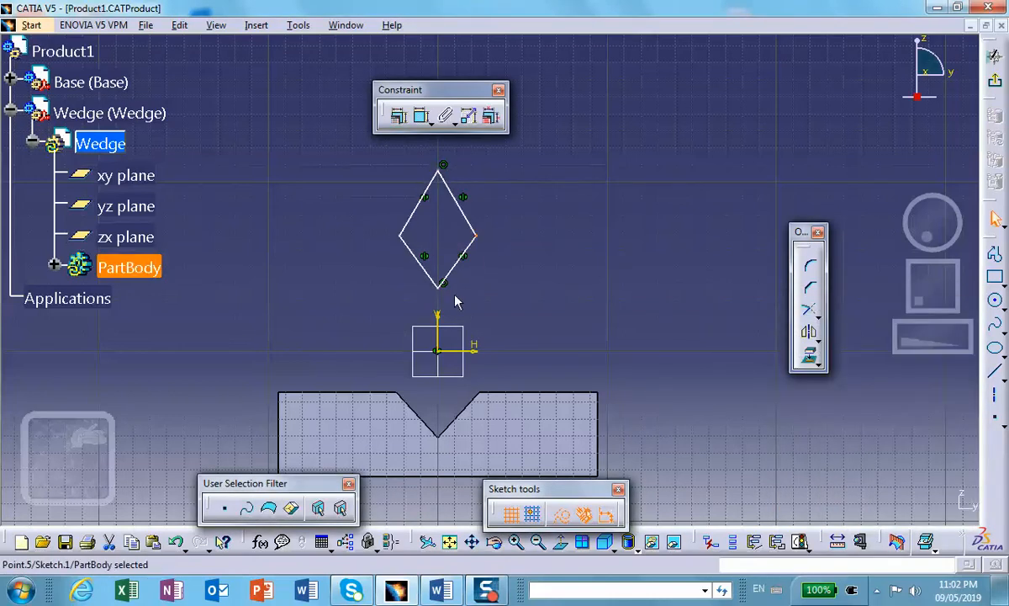
mouse_move(441, 288)
mouse_down()
mouse_move(436, 273)
mouse_move(435, 299)
mouse_move(440, 287)
mouse_up()
click(556, 259)
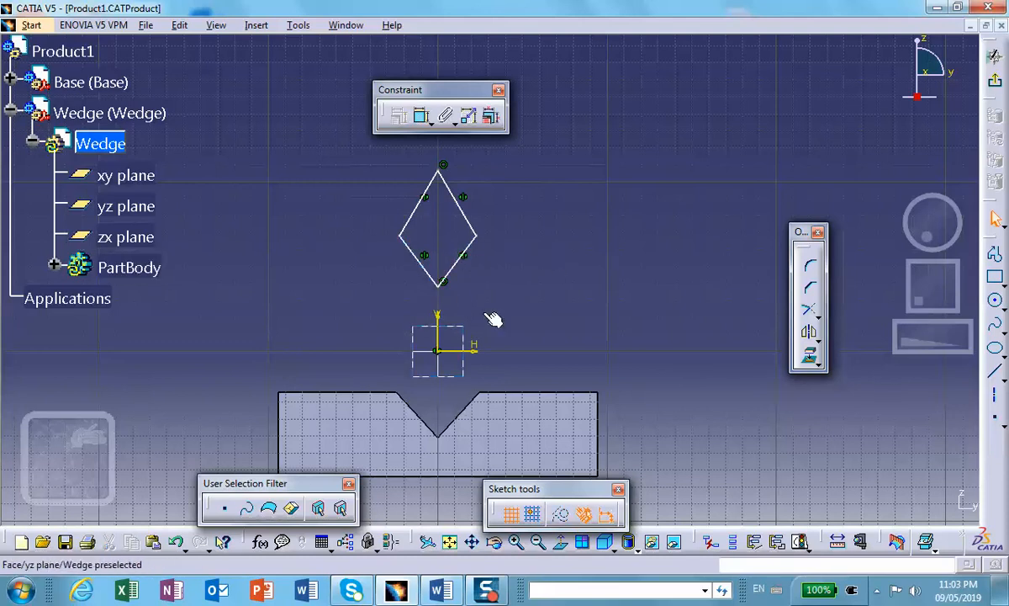
click(481, 240)
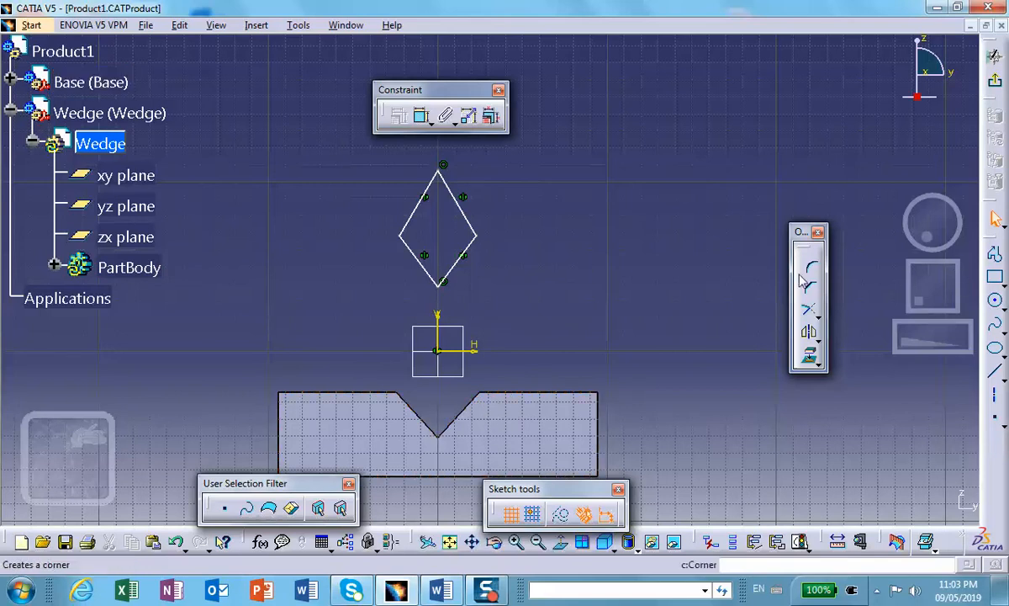
- Dimension the angle between the diamond's two lower edges, placing it inside the profile
click(423, 118)
click(468, 253)
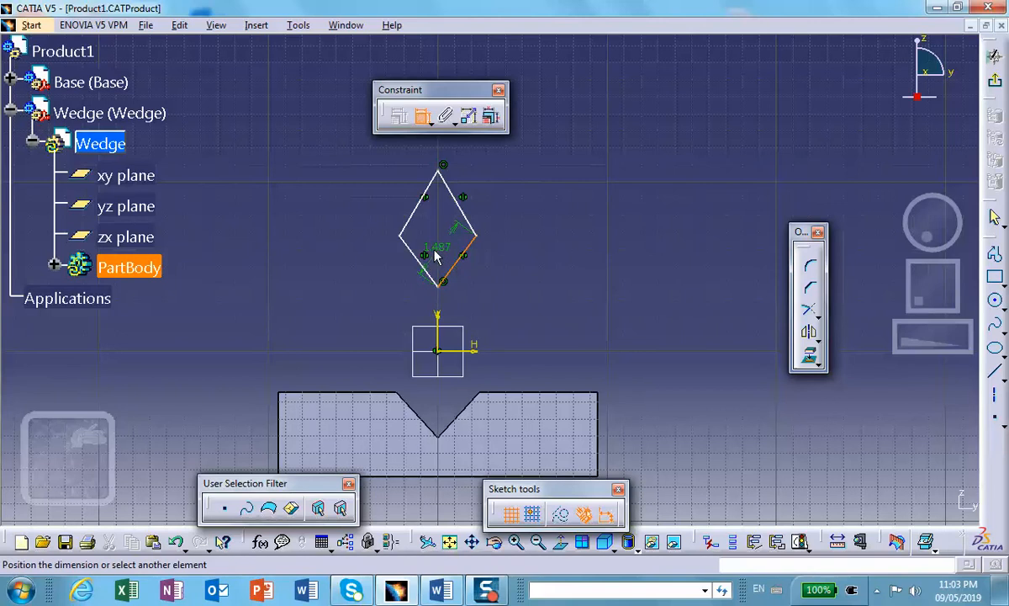
click(416, 254)
click(437, 252)
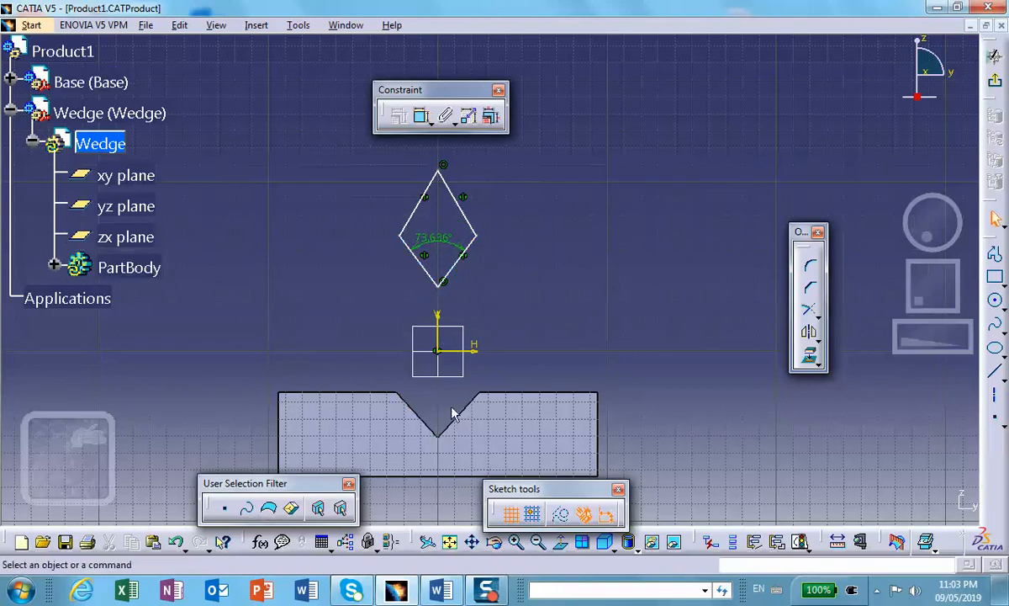
- Dimension the vertical distance between the diamond's right and bottom vertices, placing it beside the profile
click(426, 116)
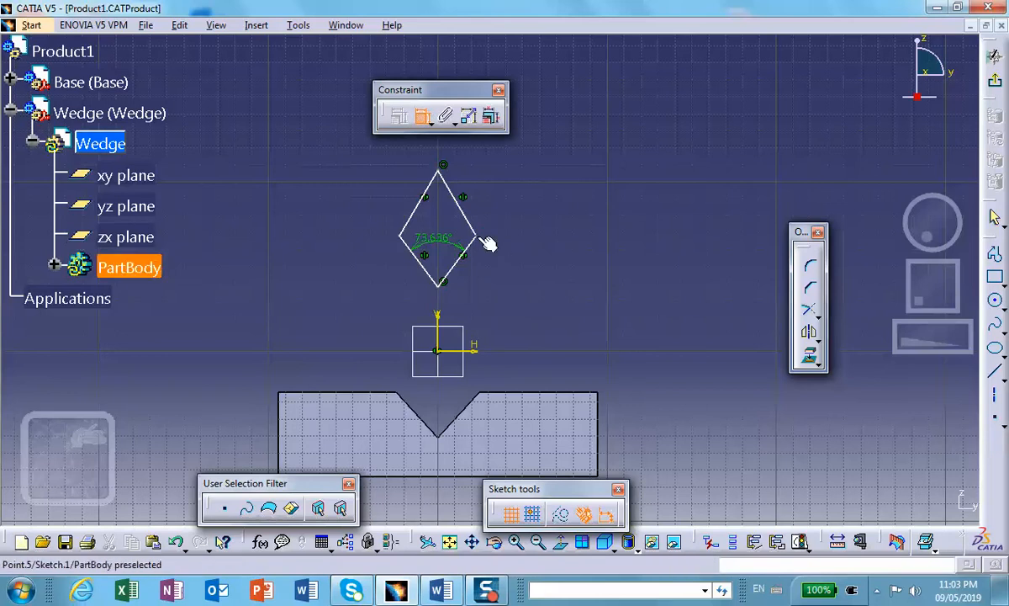
click(473, 236)
click(442, 283)
right_click(475, 267)
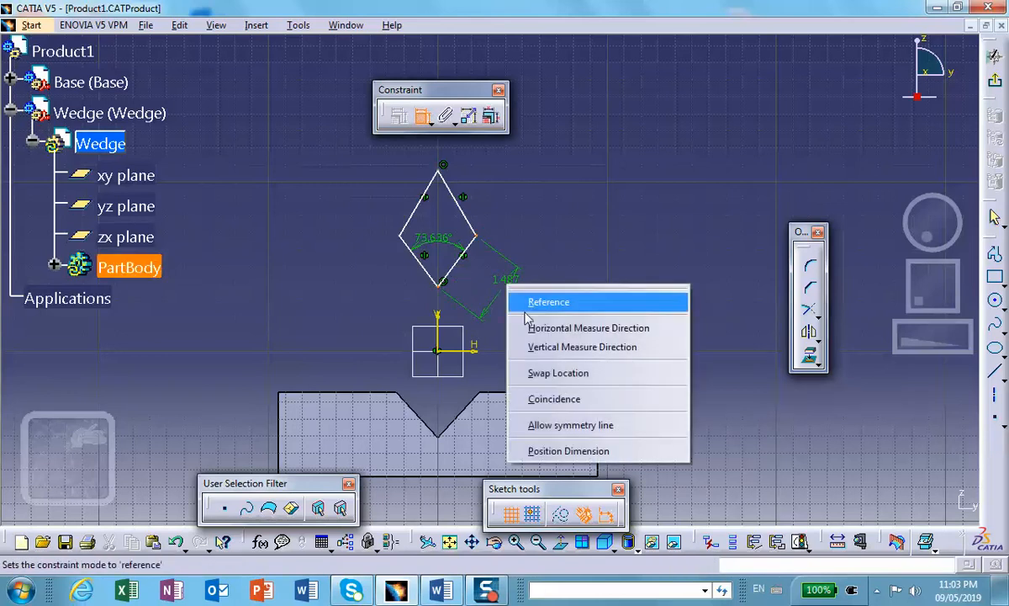
click(566, 343)
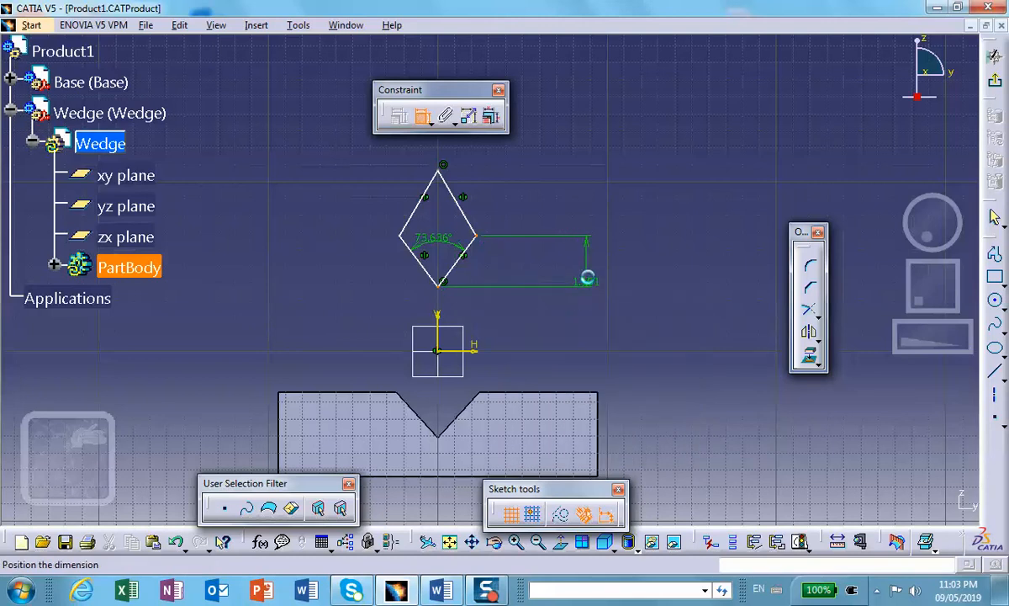
click(565, 270)
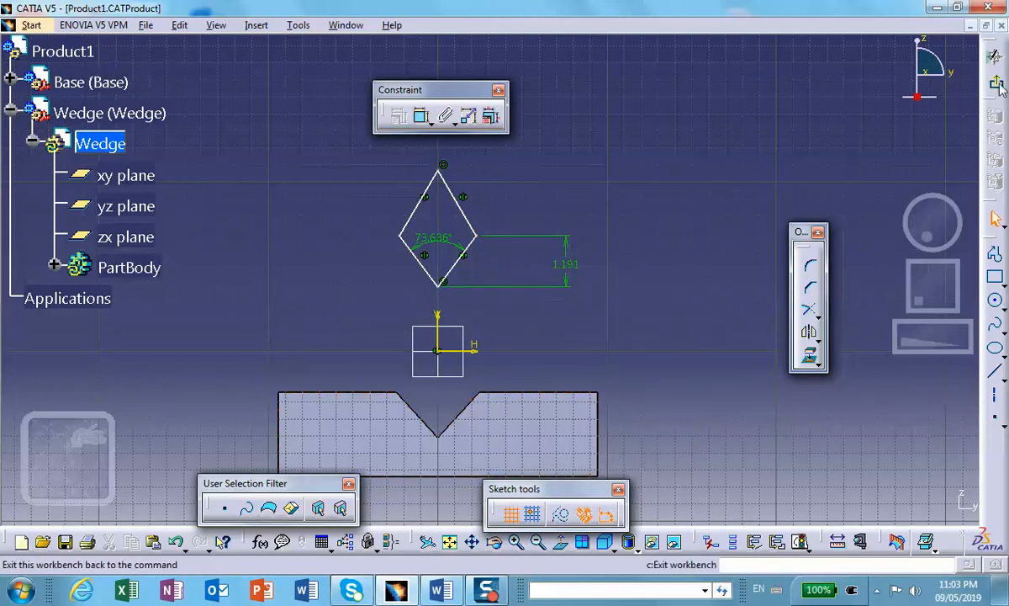
- Leave and reopen the wedge sketch, and check the wedge drawing in the Word document for the required dimensions
click(995, 54)
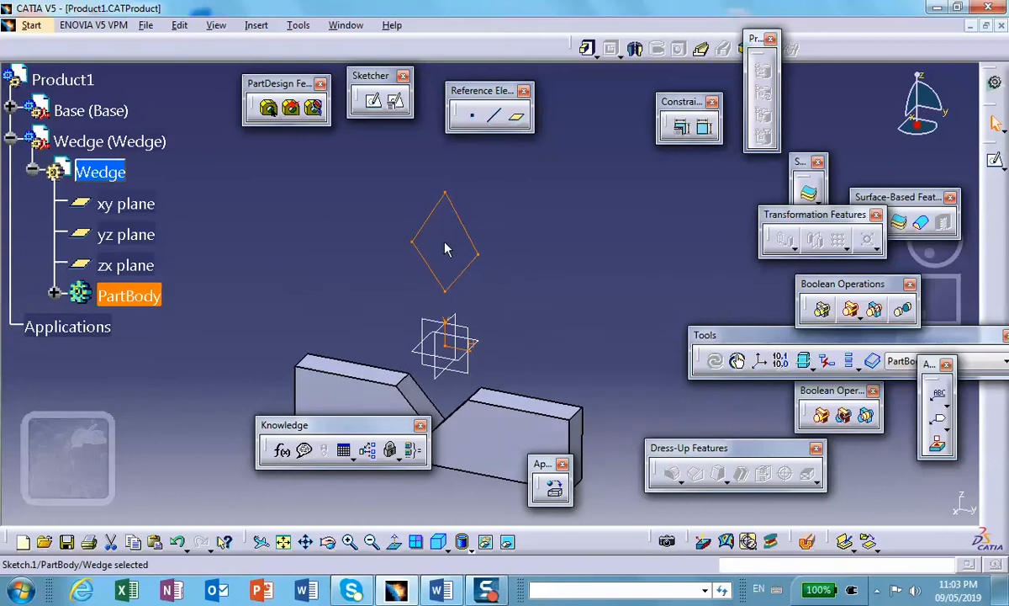
double_click(455, 210)
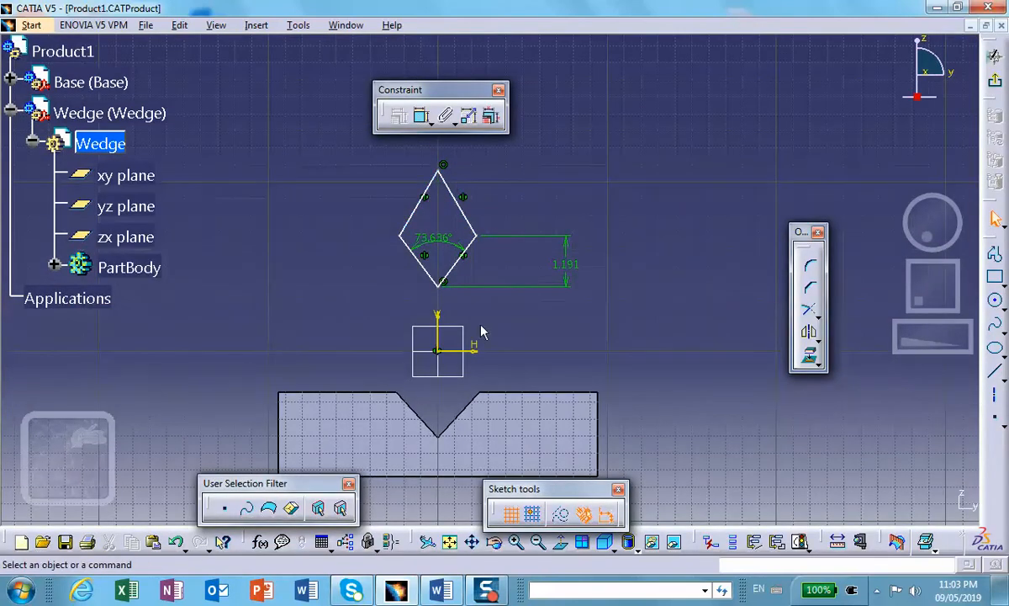
click(436, 592)
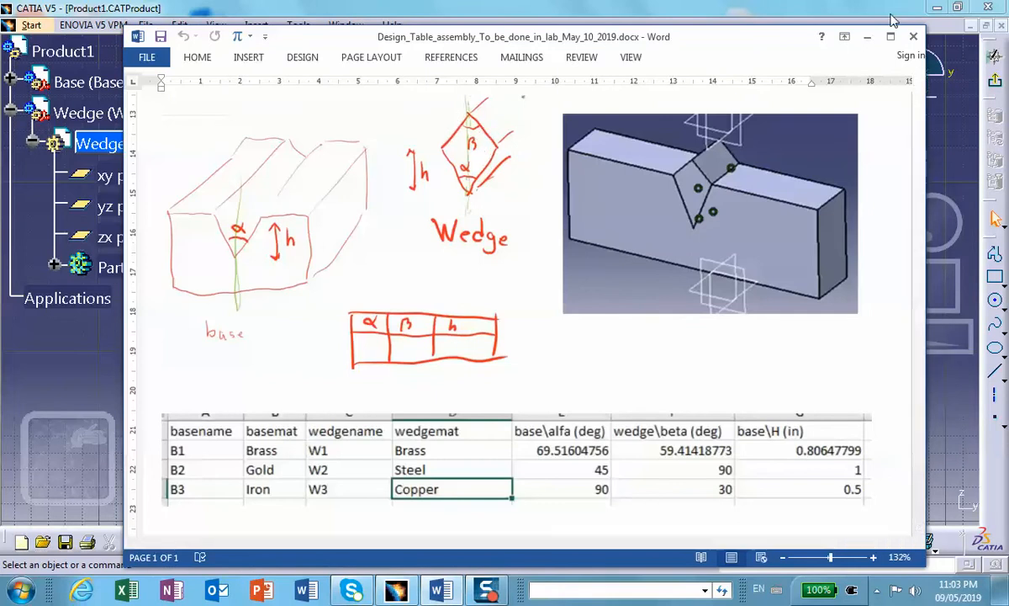
click(868, 36)
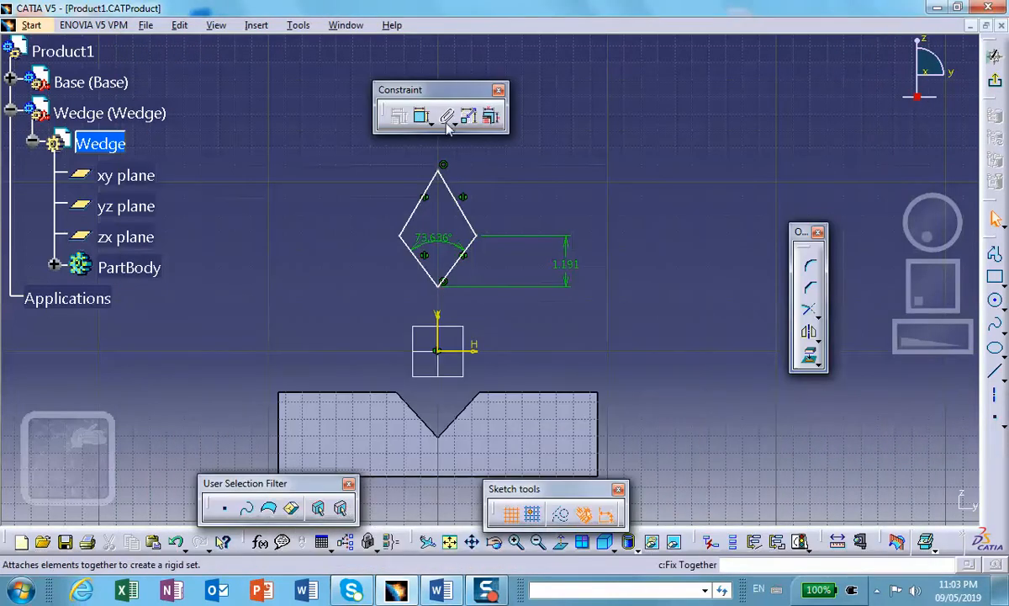
- Dimension the angle between the diamond's two upper edges, placing it inside the profile
click(422, 115)
click(425, 195)
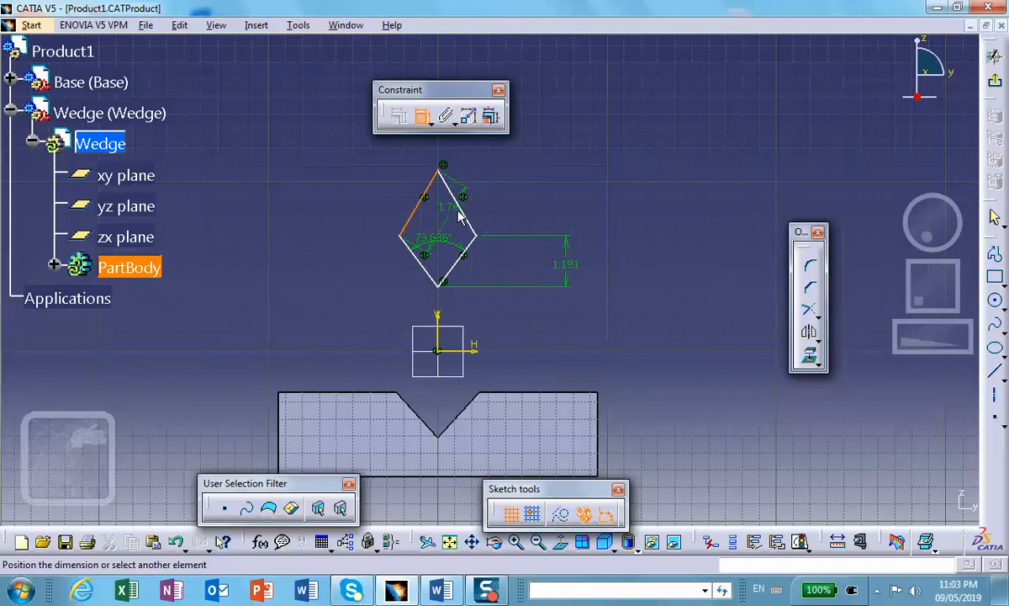
click(464, 202)
click(443, 212)
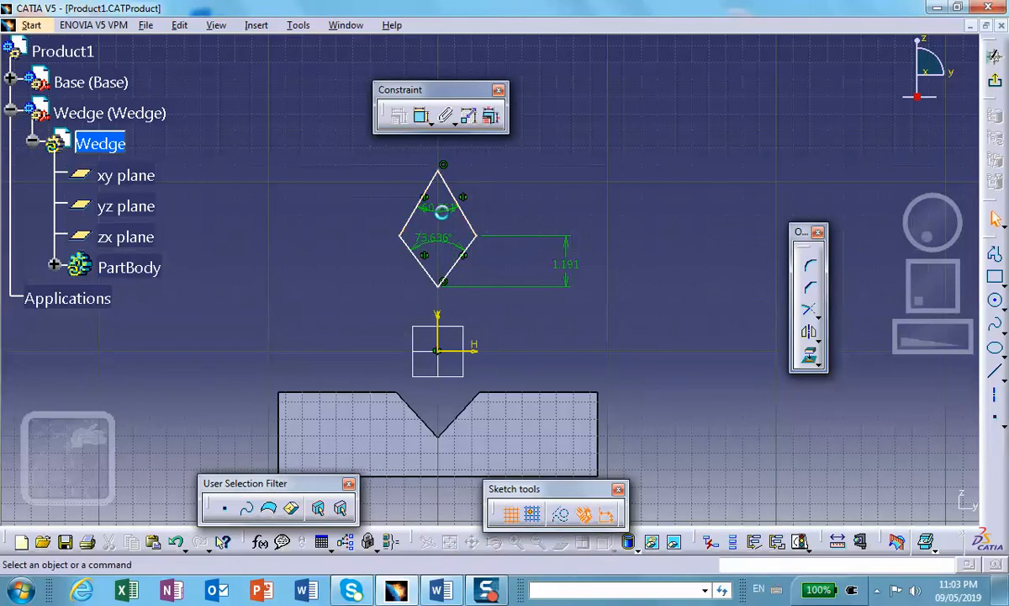
- Exit the wedge sketch and pad the diamond profile to a length of 0.787 in
click(995, 80)
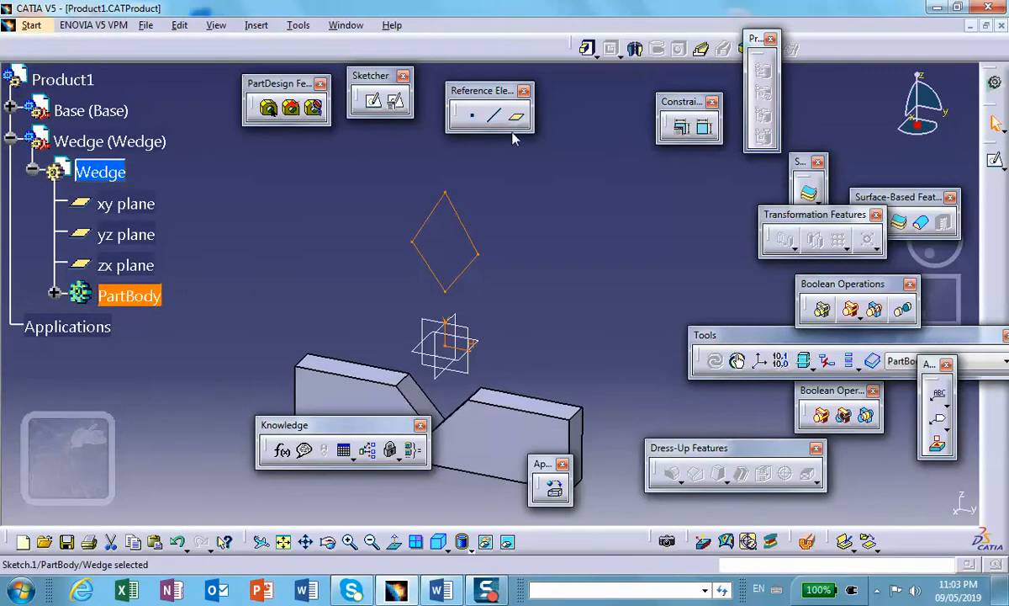
click(586, 48)
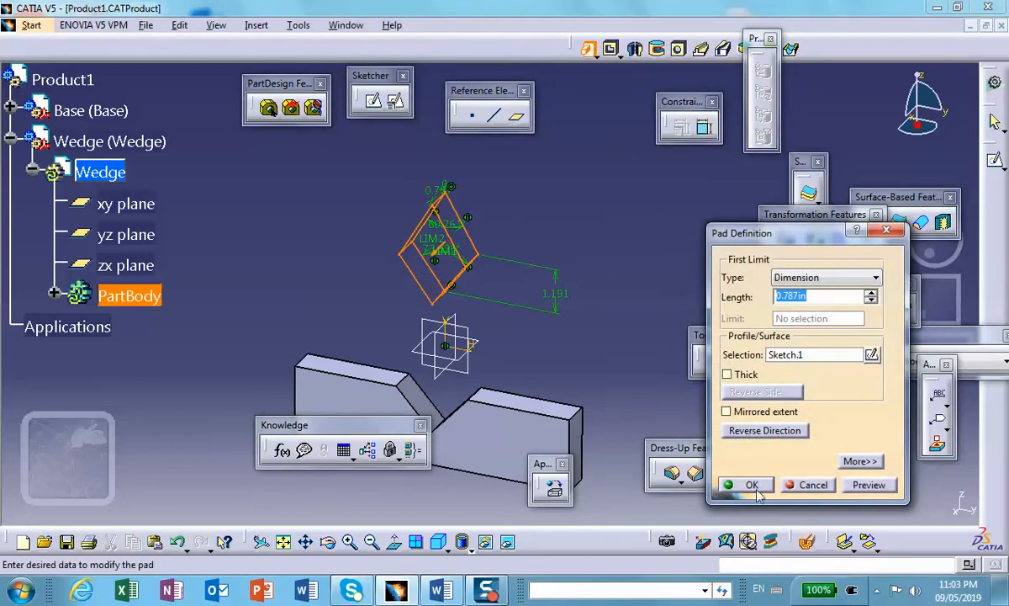
click(751, 485)
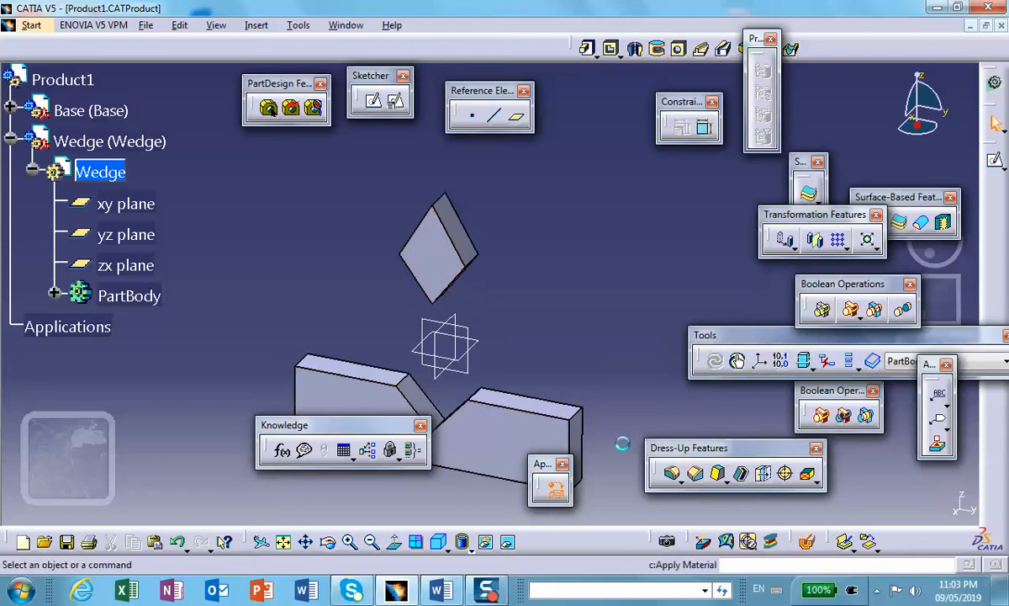
- Apply the Brass material from the Metal library to the Wedge part
click(554, 487)
click(623, 185)
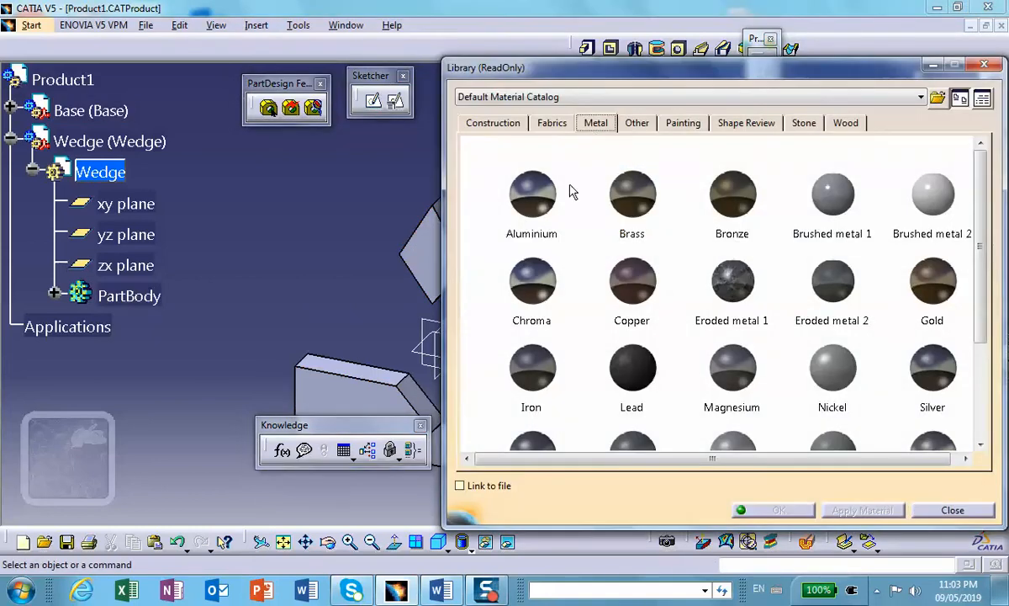
click(631, 205)
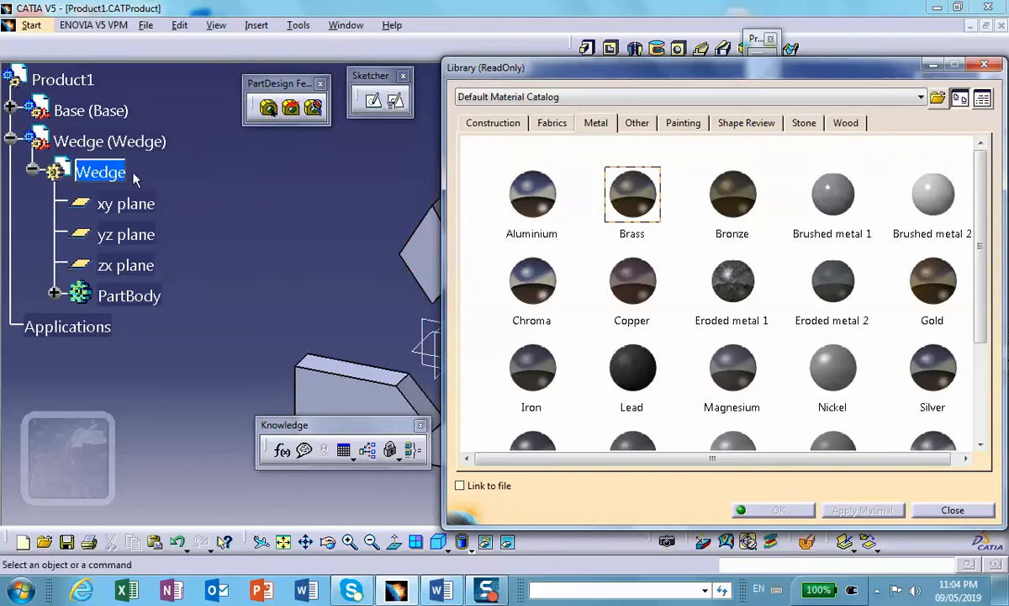
click(57, 170)
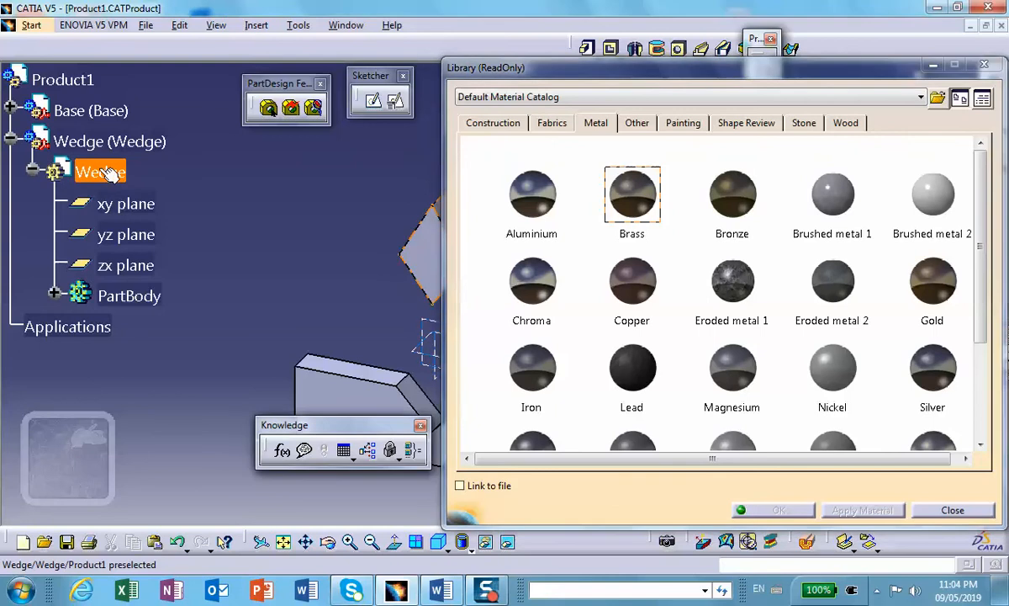
click(778, 511)
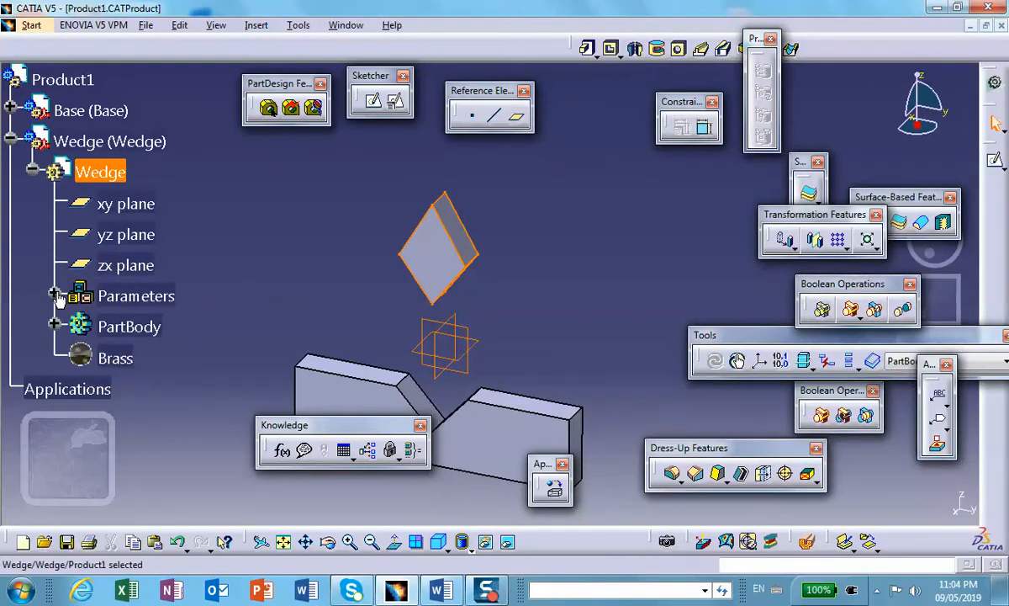
click(54, 295)
click(54, 294)
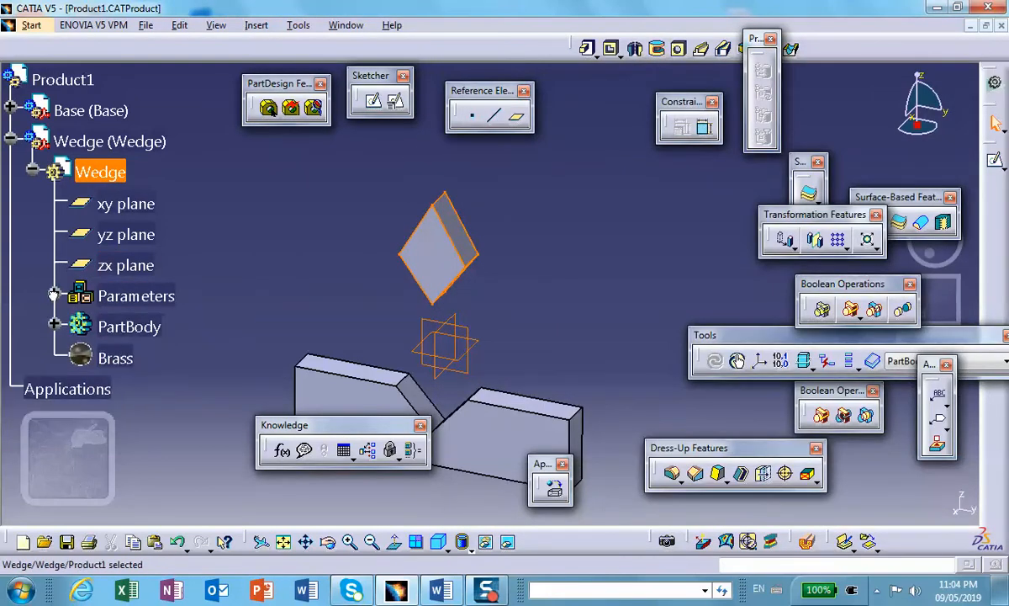
click(287, 301)
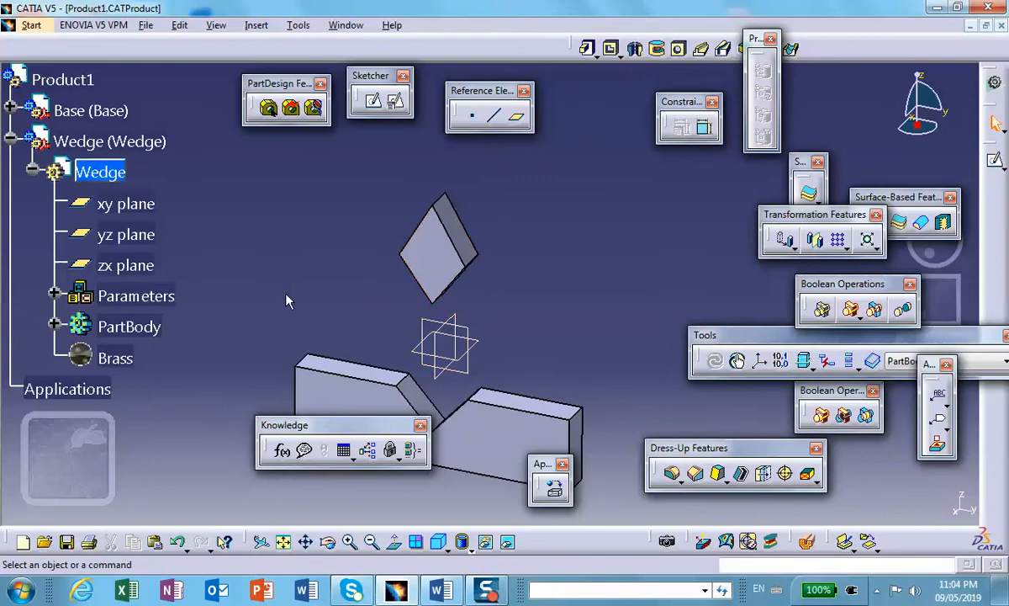
- Collapse the Wedge branch in the tree and activate the top-level Product1 assembly
click(11, 140)
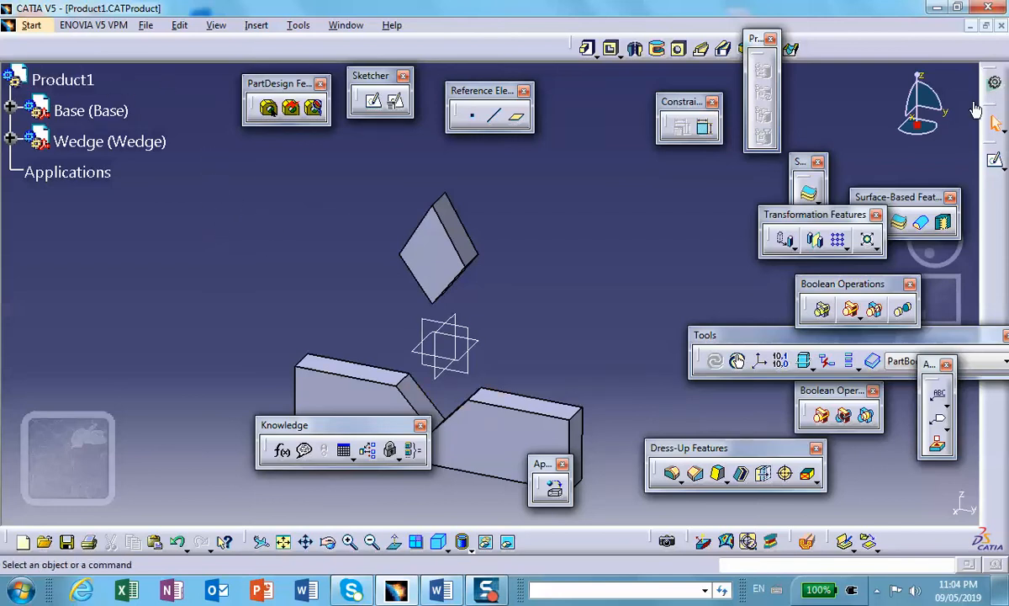
click(84, 79)
double_click(84, 80)
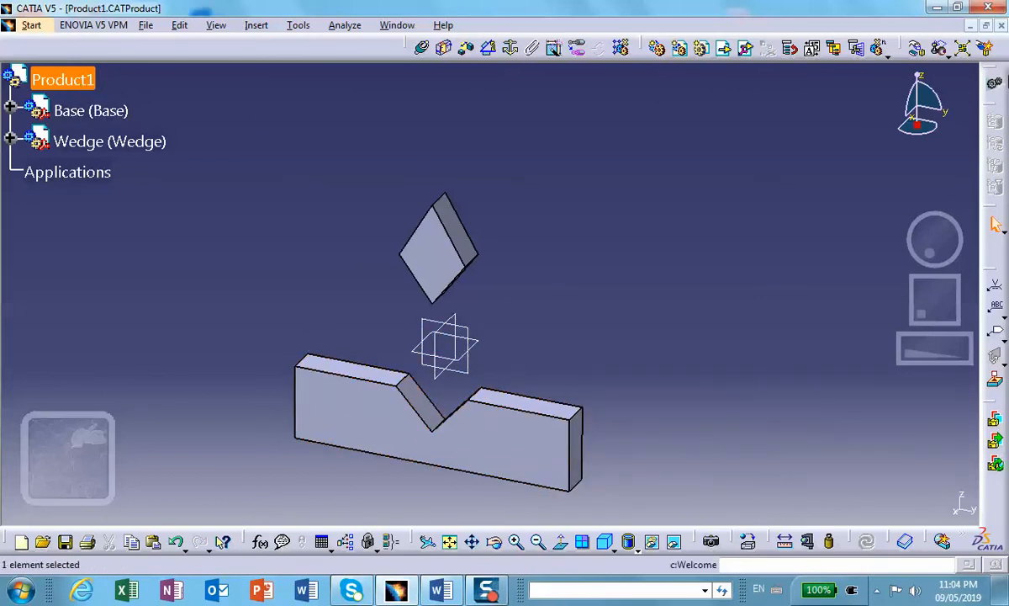
click(31, 25)
click(29, 63)
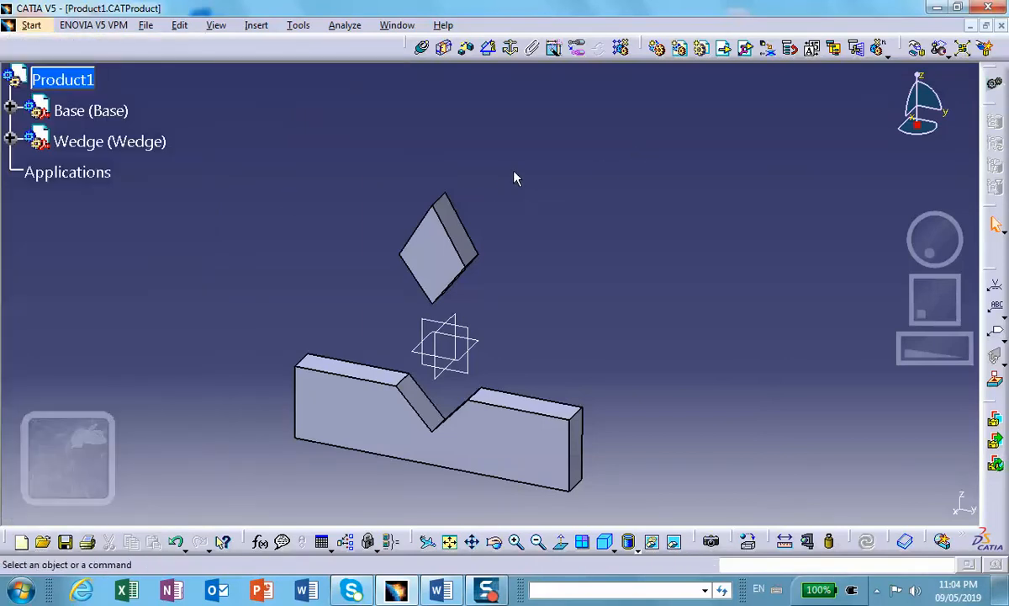
- Open the Formulas editor and show the parameters and dimensions of the base, the wedge and the whole product
click(260, 542)
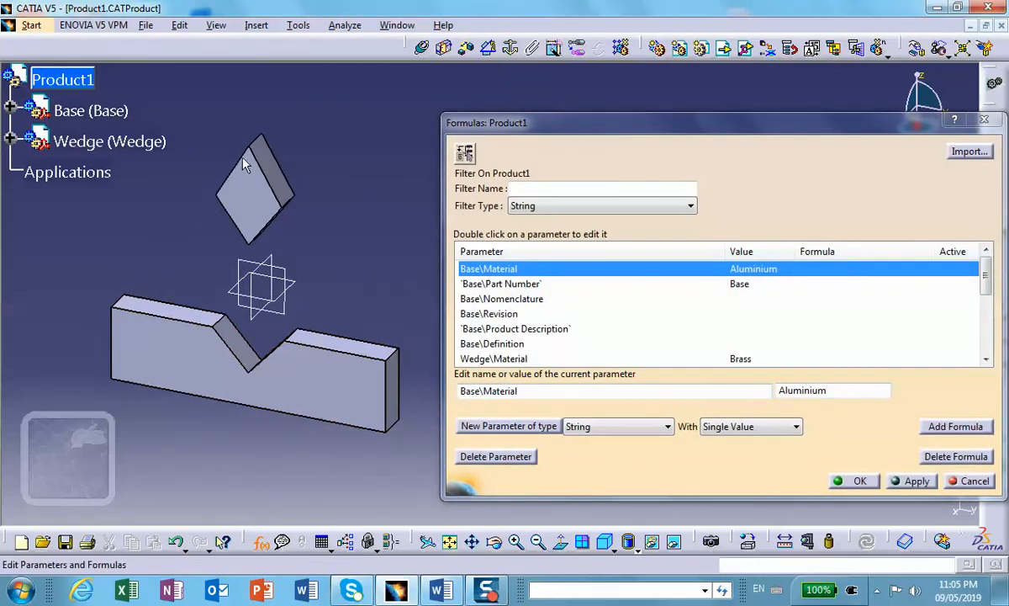
click(84, 80)
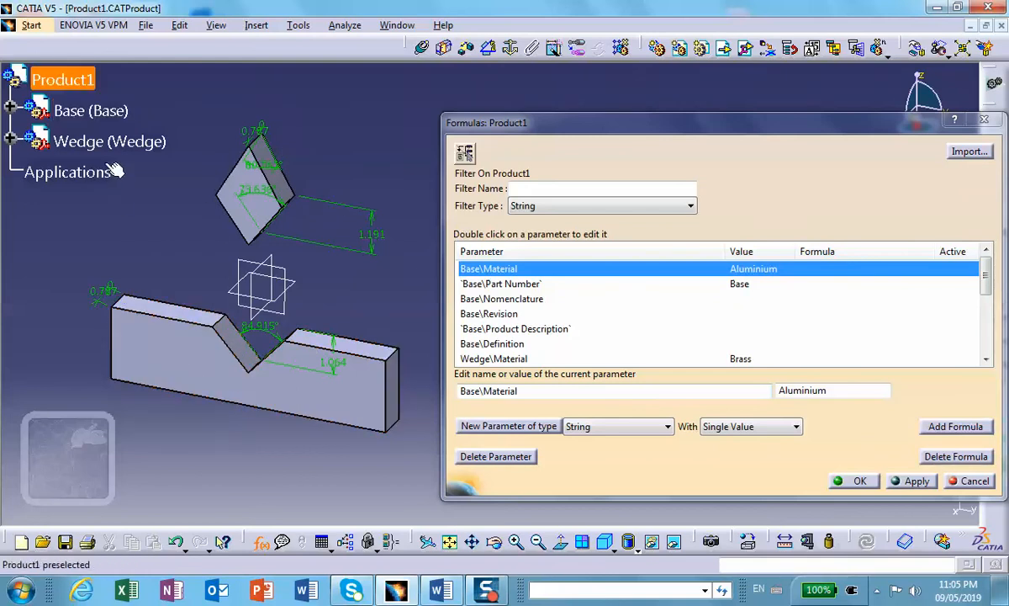
click(112, 118)
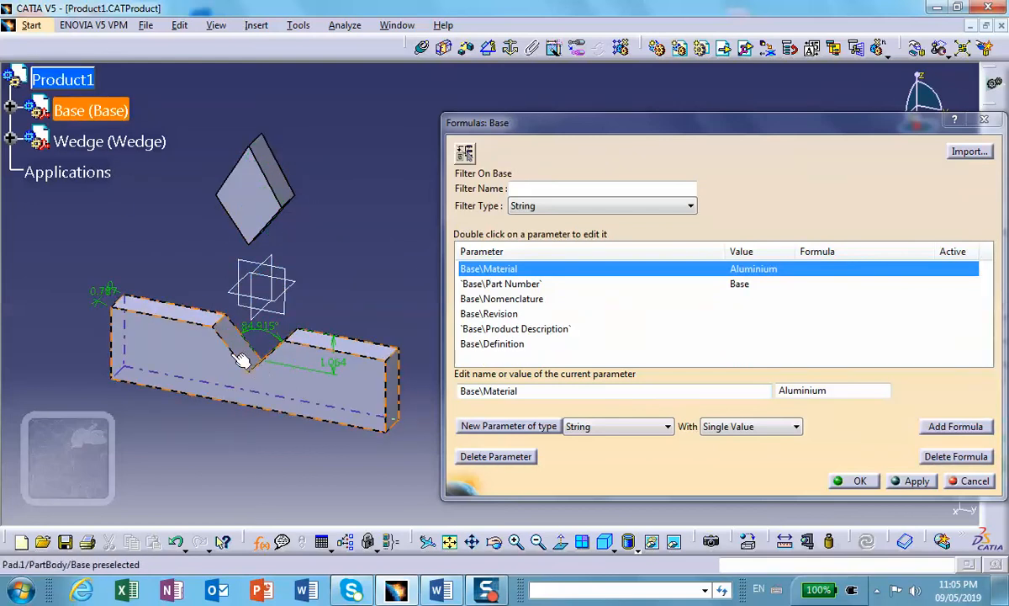
click(93, 140)
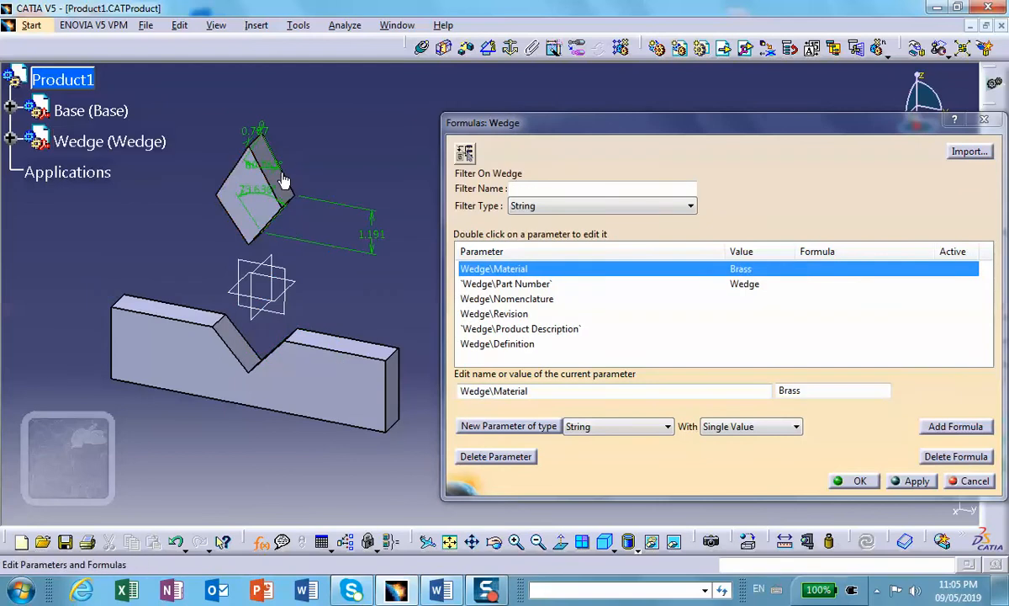
click(54, 81)
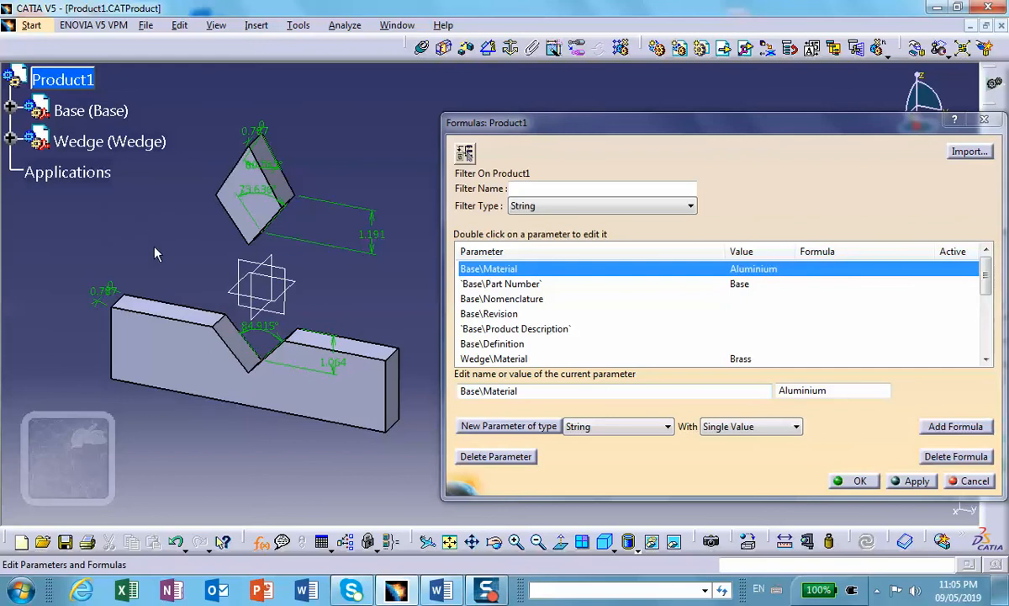
- Rename the angle parameter of the base's V-notch as afa and apply it
click(269, 338)
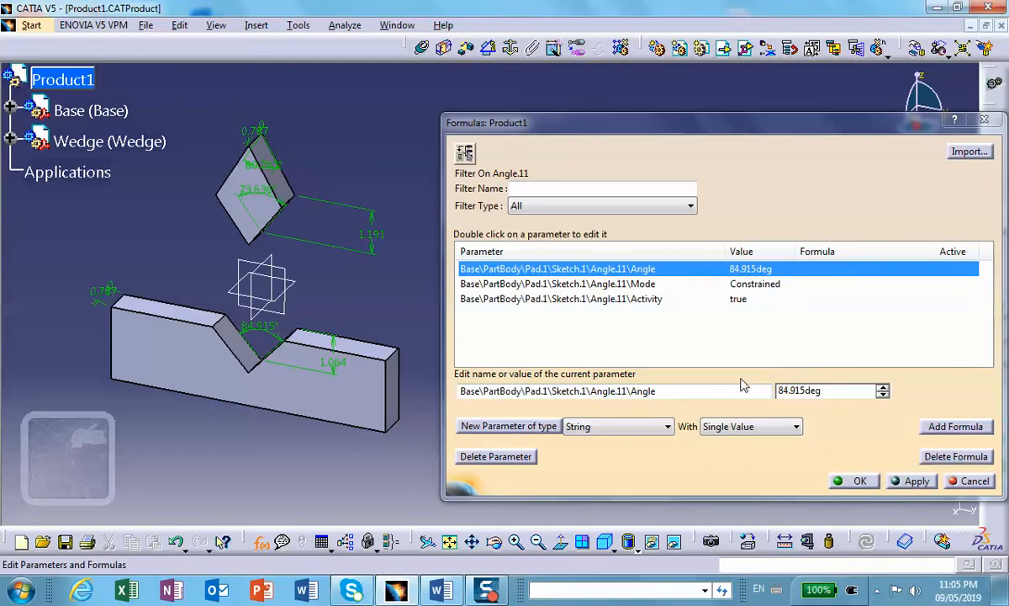
drag(687, 391, 461, 392)
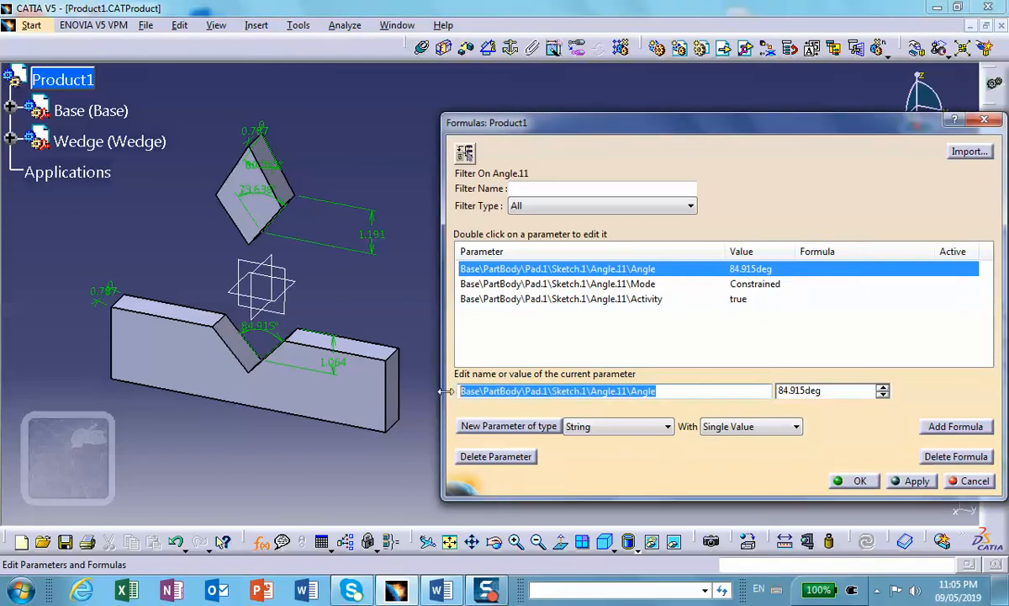
text(afa)
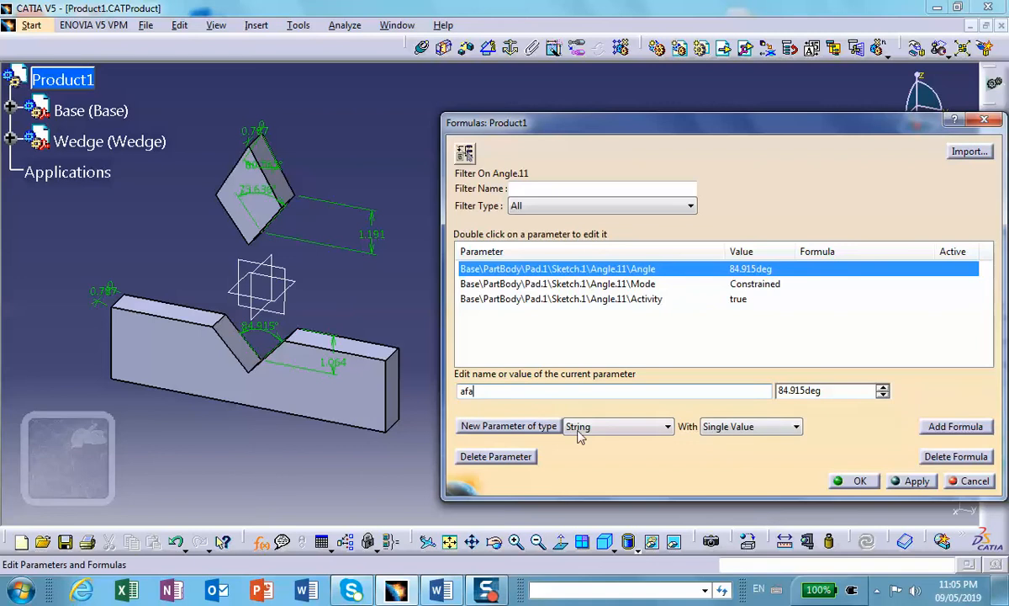
click(916, 483)
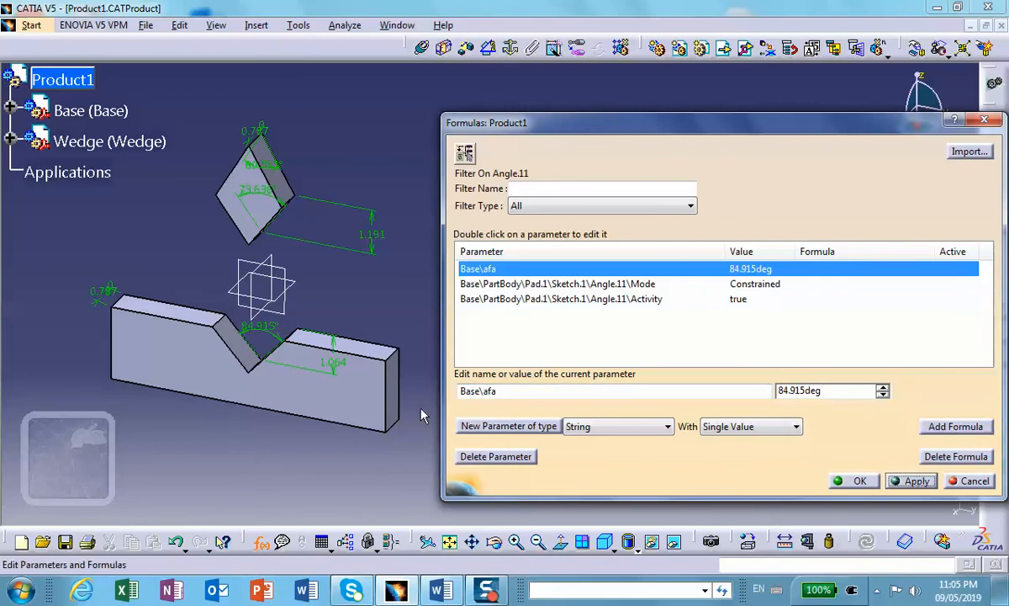
- Rename the offset parameter for the depth of the base's V-notch as H and apply it
click(329, 362)
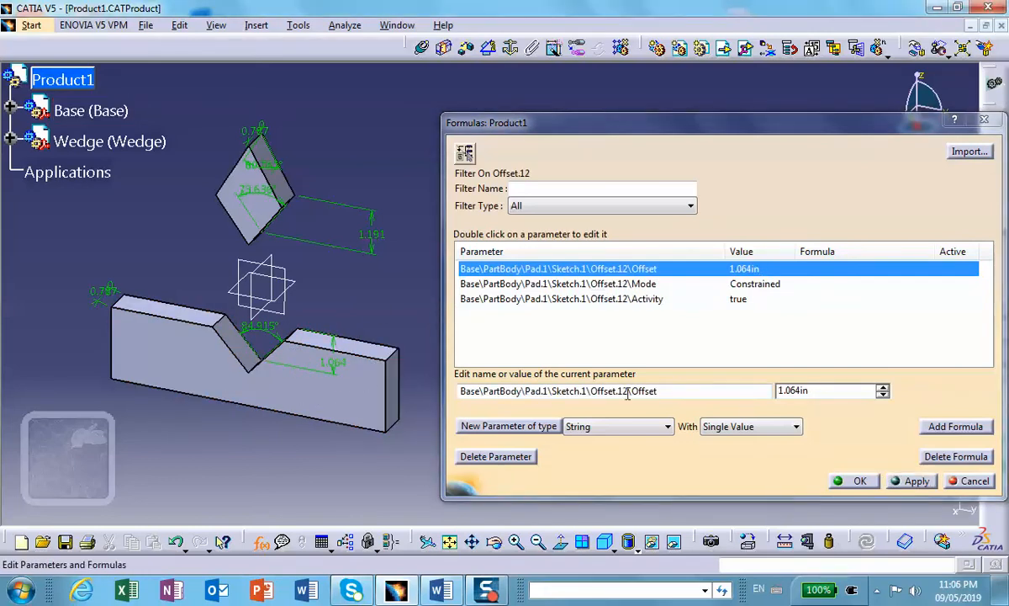
drag(665, 391, 441, 385)
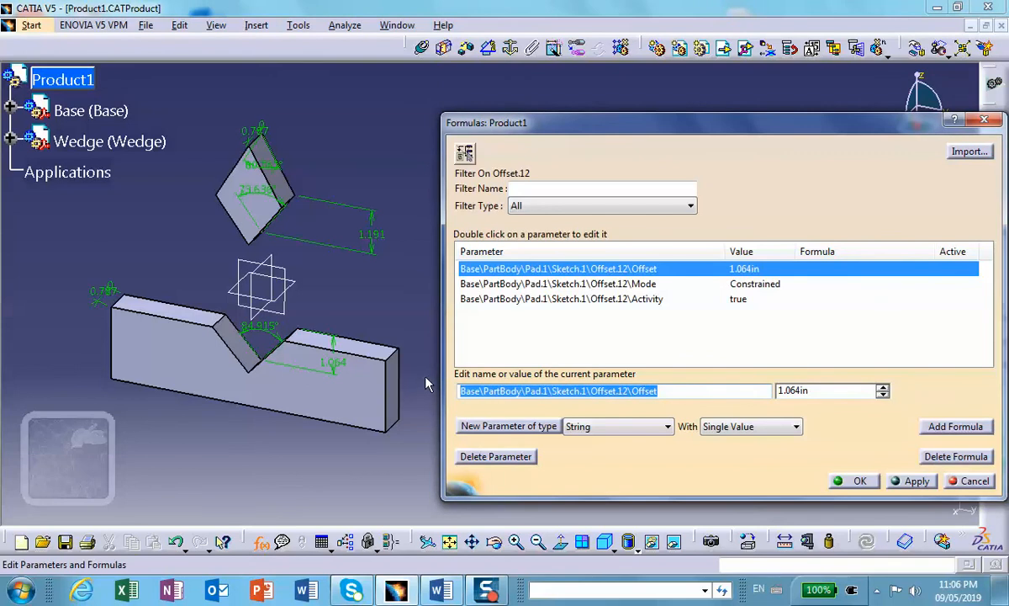
text(H)
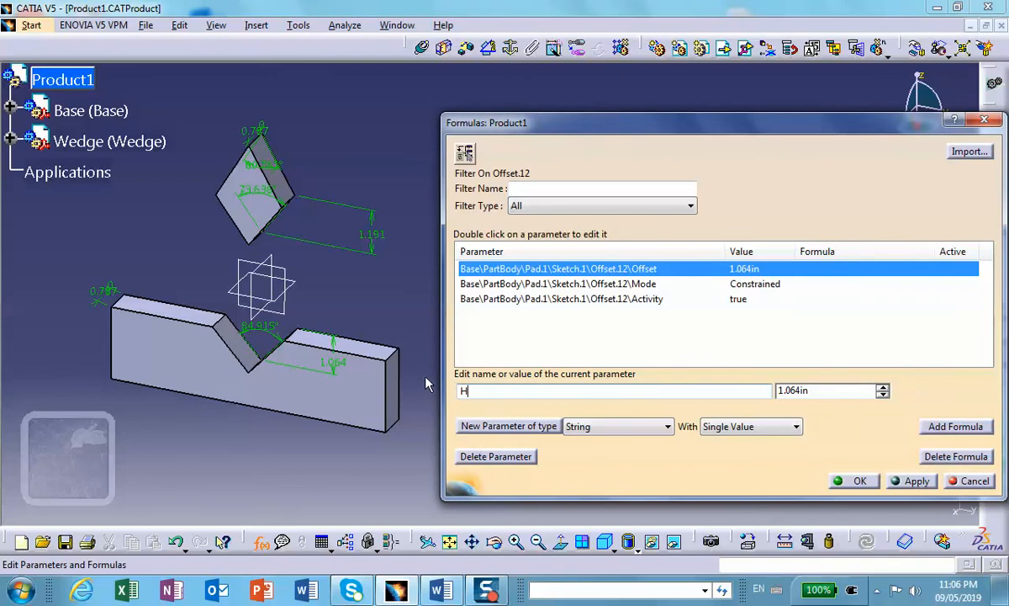
click(912, 481)
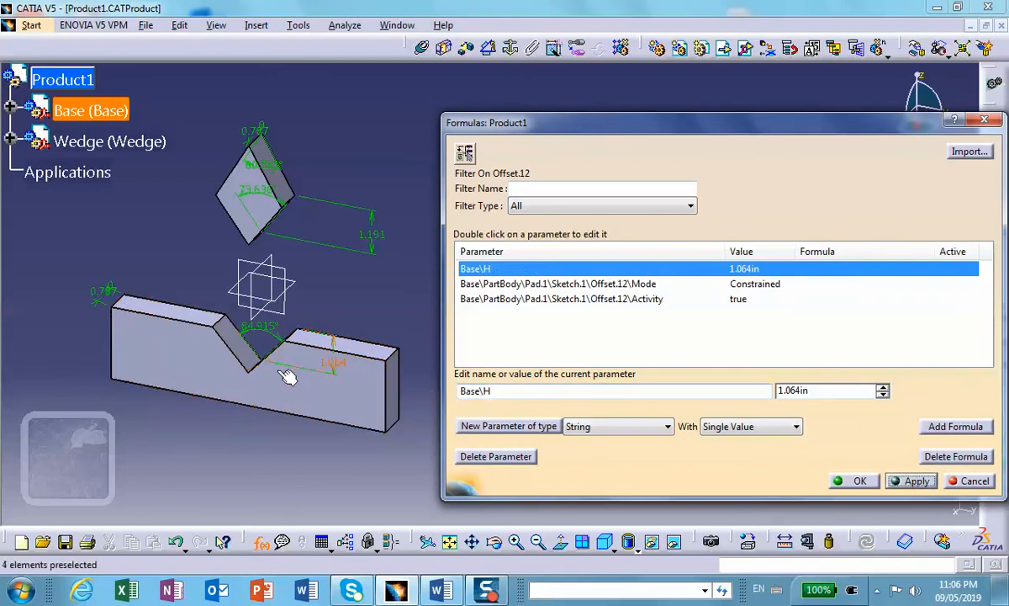
click(376, 313)
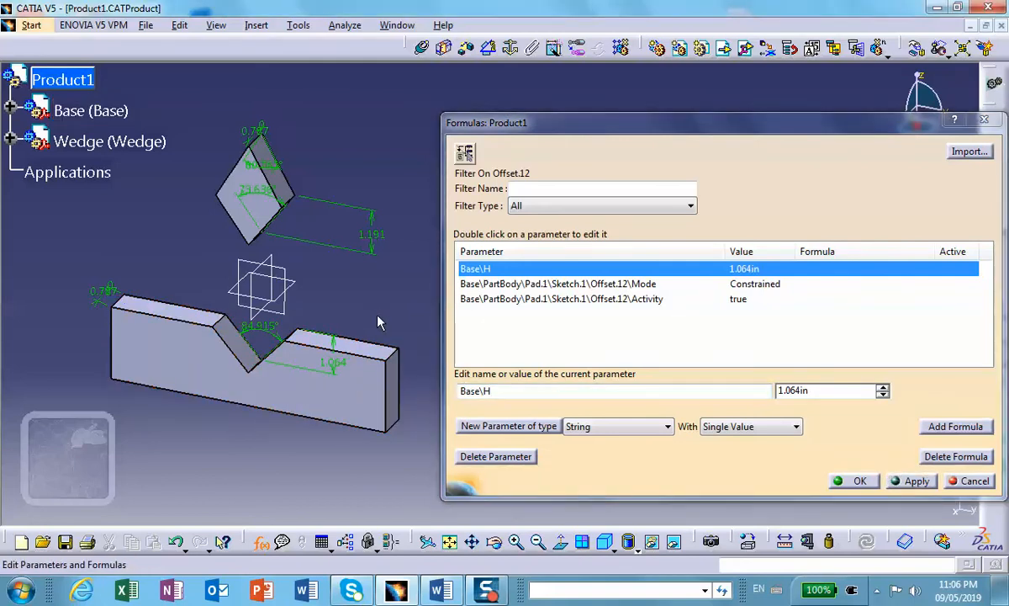
- Rename the parameter of the wedge's upper angle as beta and apply it
click(269, 170)
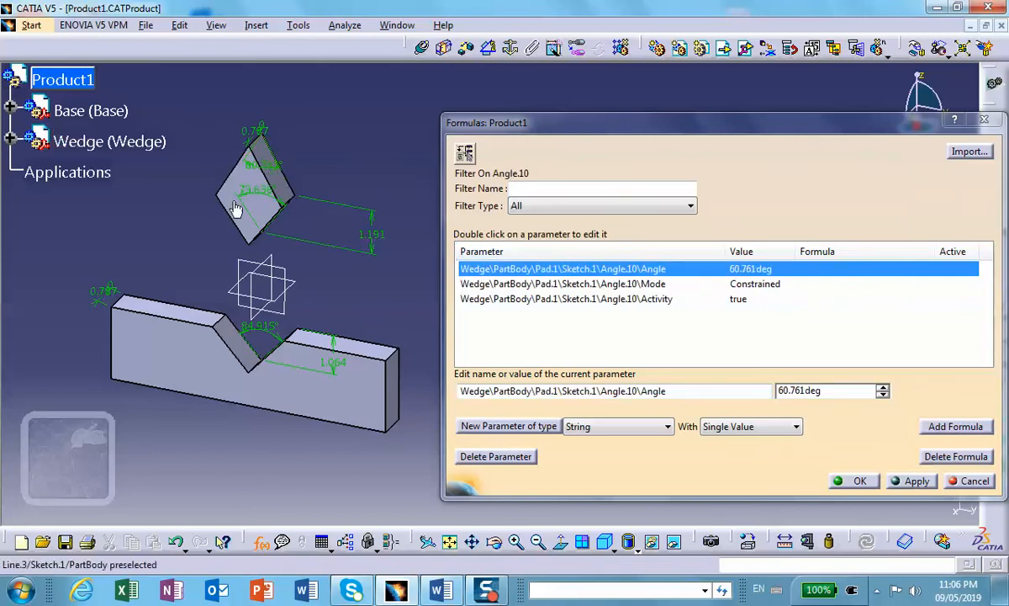
drag(666, 390, 460, 391)
text(beta)
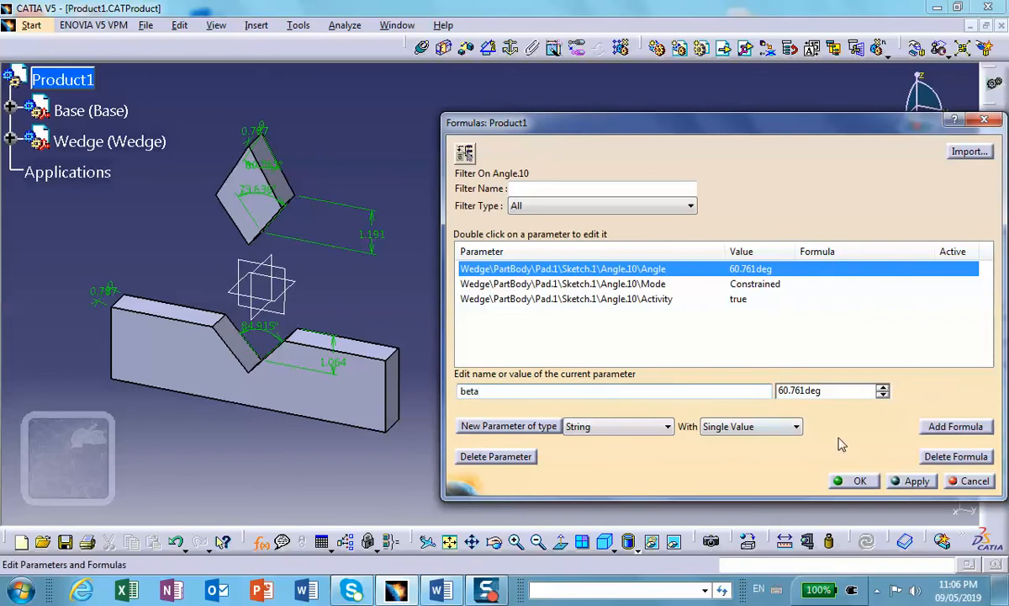
key(Return)
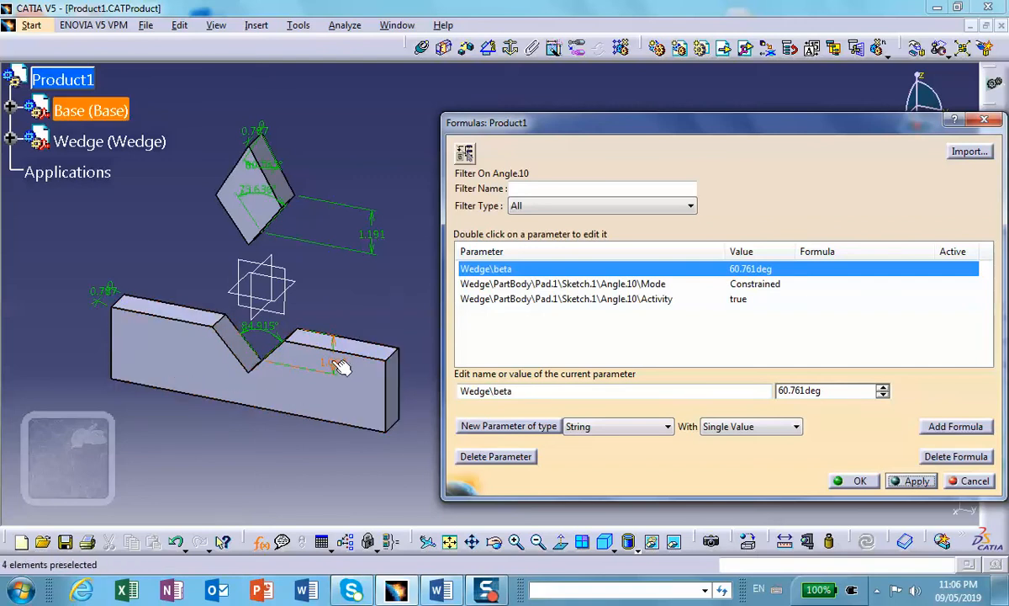
- Add a formula that sets the wedge's vertical offset dimension equal to Base\H
click(379, 236)
click(950, 427)
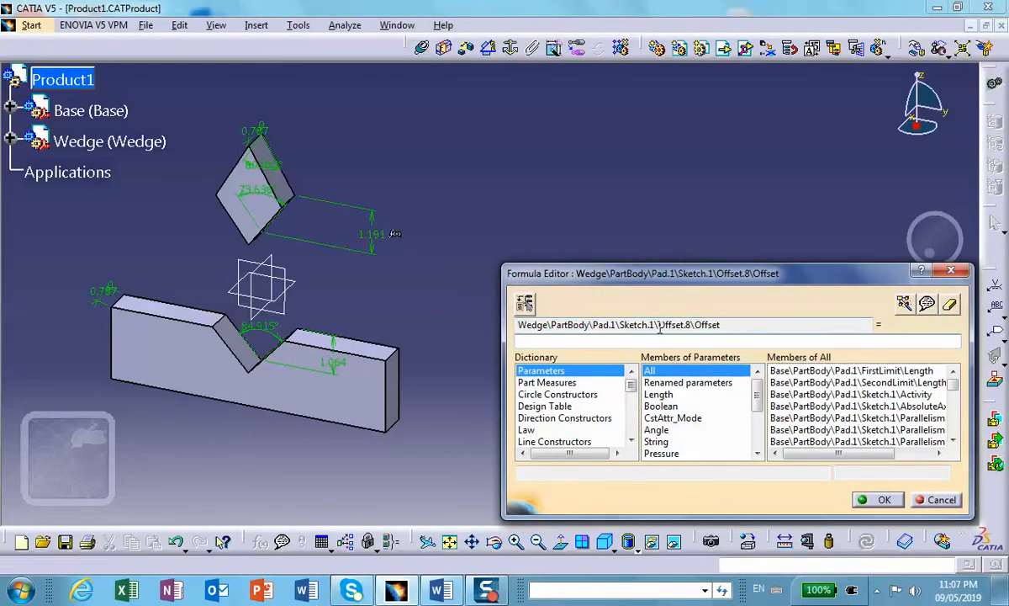
click(333, 362)
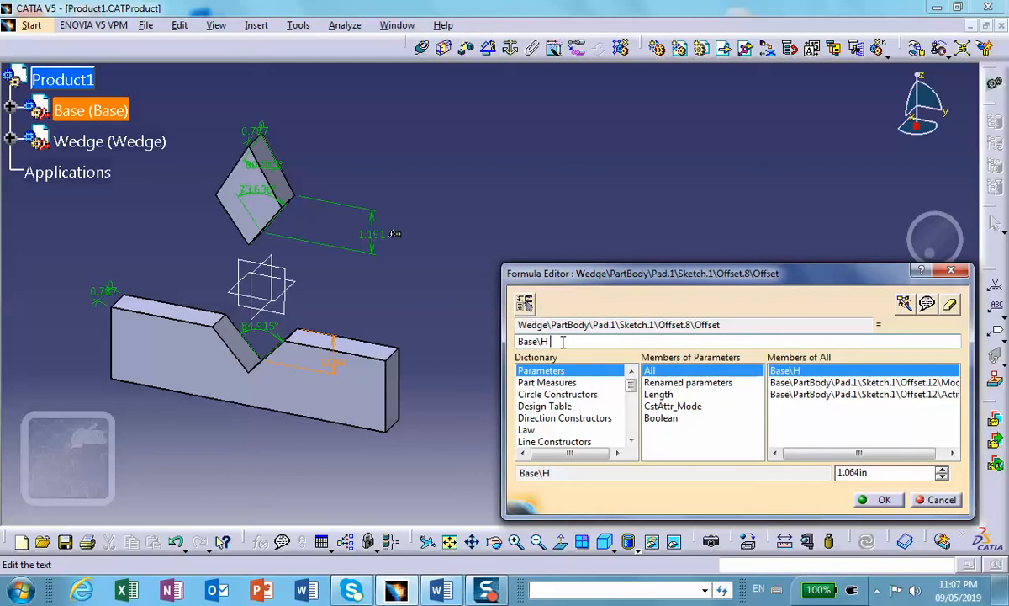
click(870, 498)
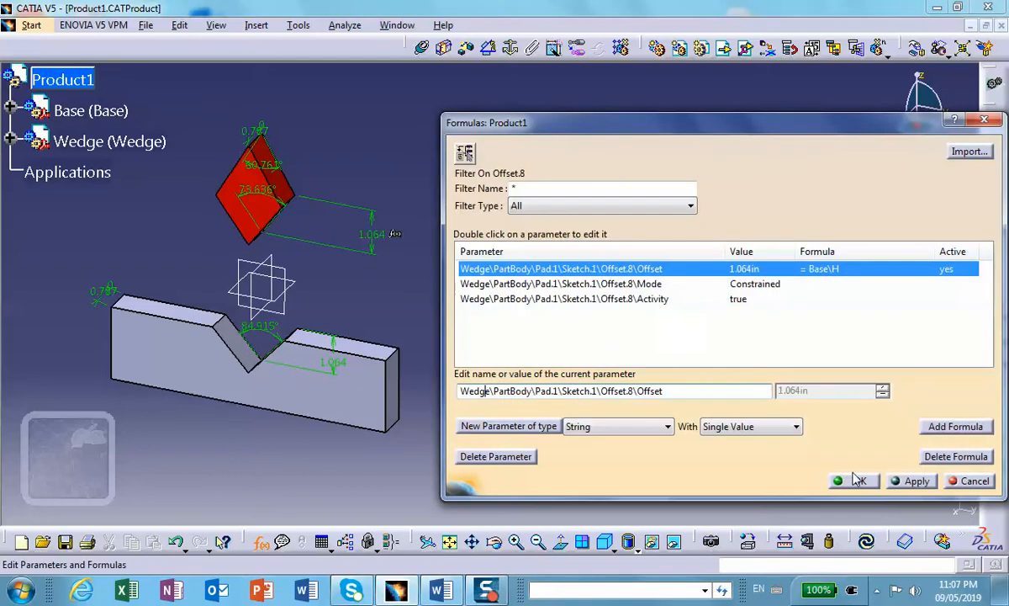
- Add a formula that sets the wedge's lower angle equal to Base\afa
click(263, 193)
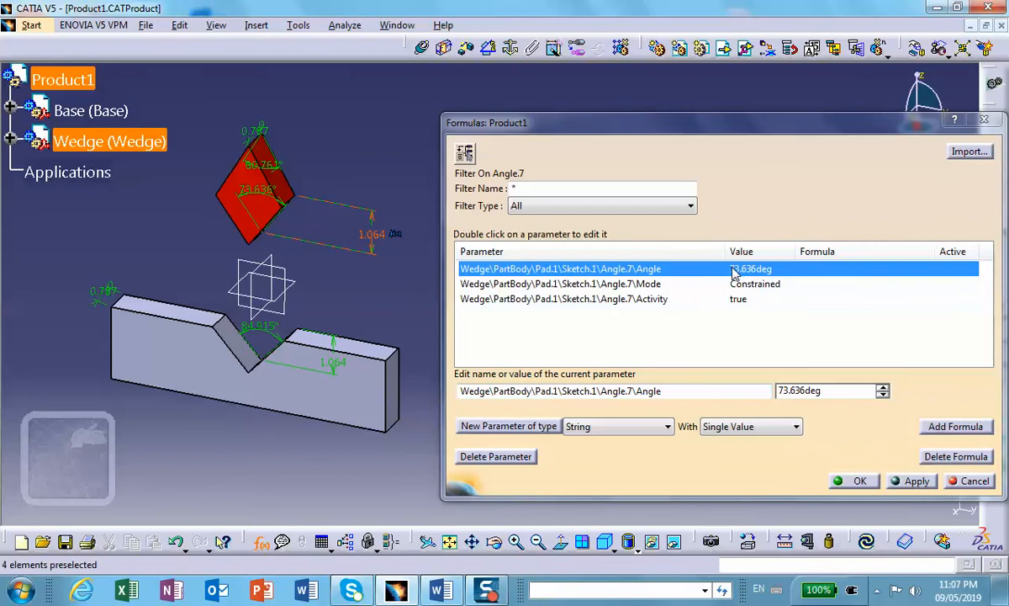
click(937, 429)
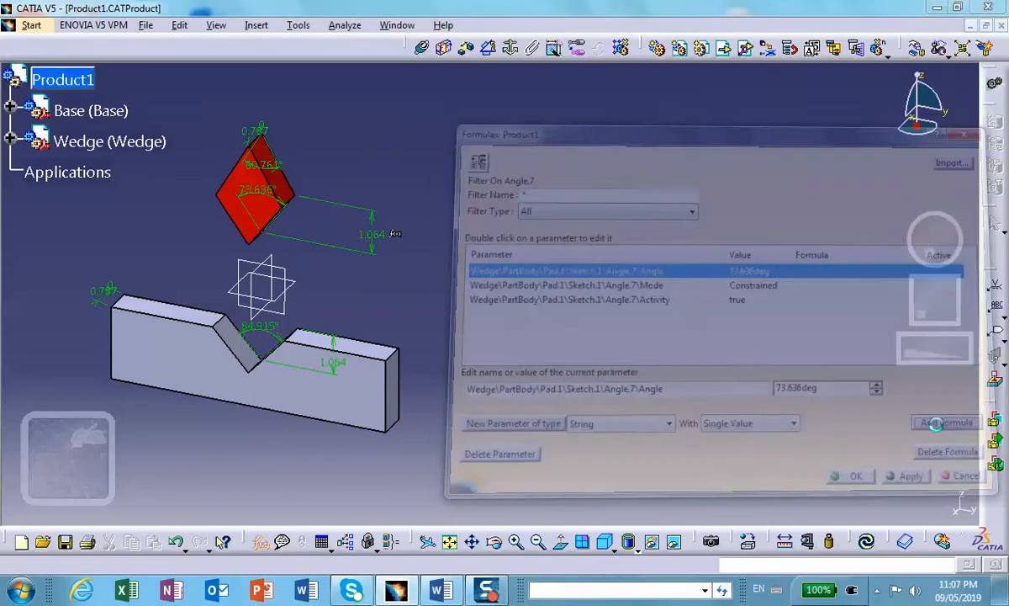
click(257, 310)
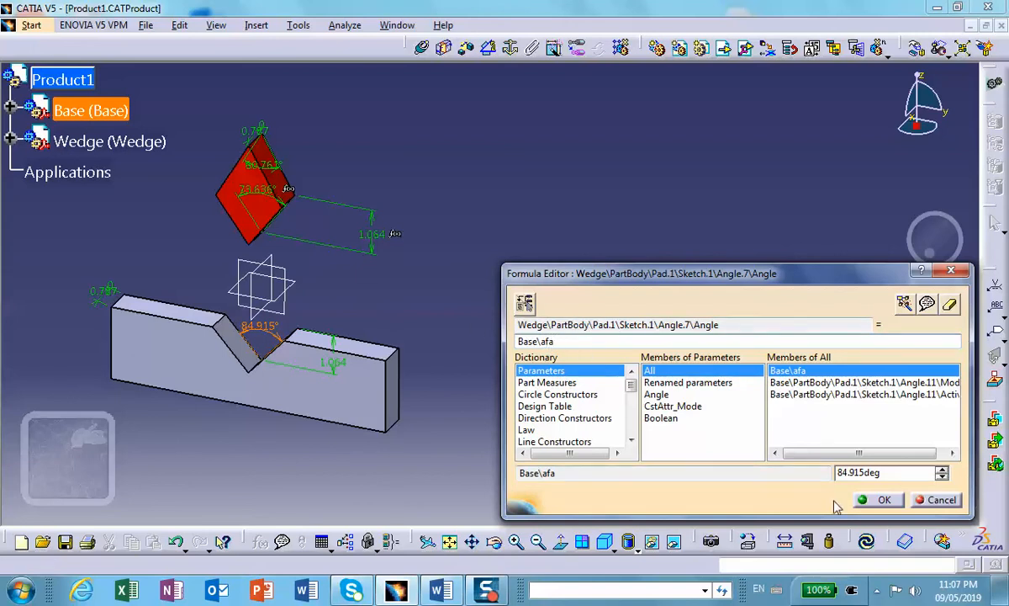
click(884, 500)
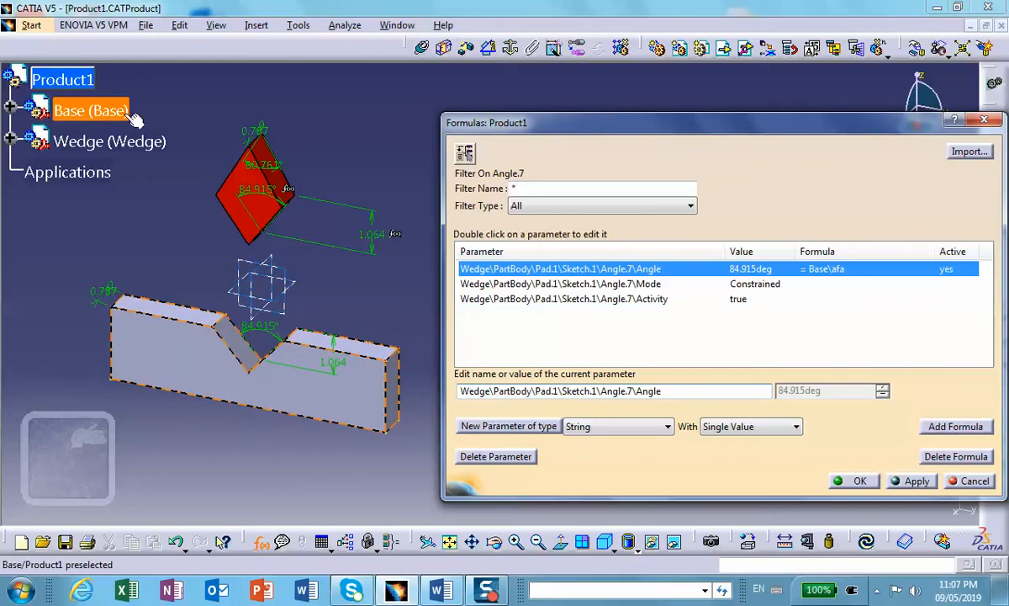
- Filter the Base part's parameters to the String type and rename its Part Number parameter as mybase
click(87, 112)
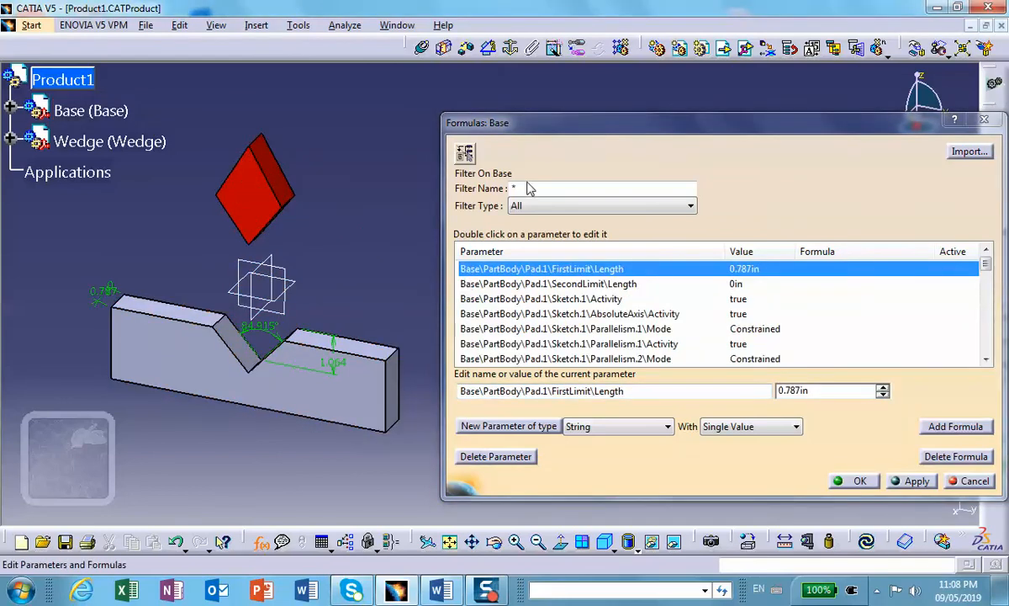
click(683, 210)
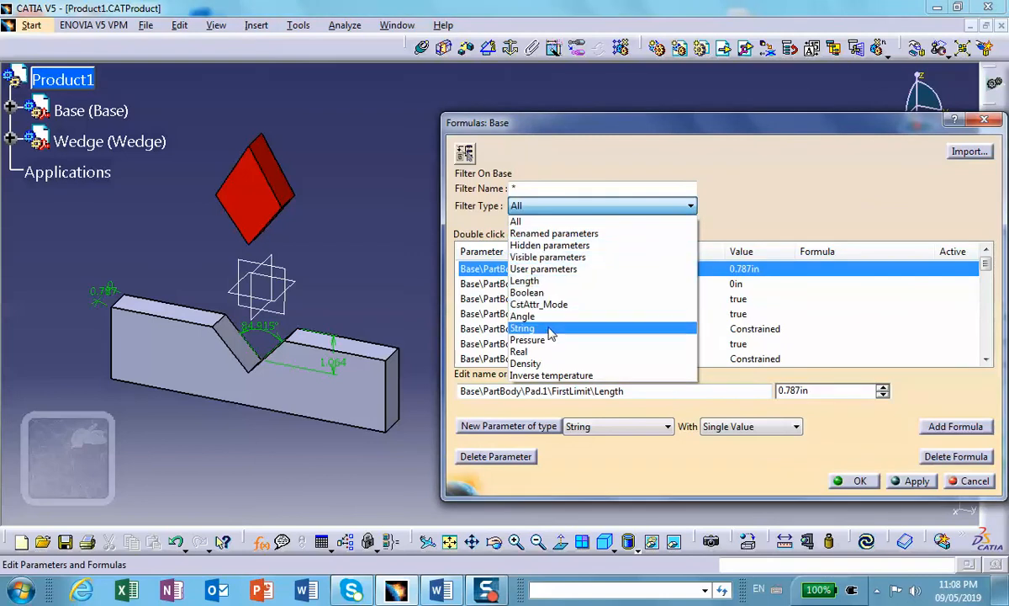
click(550, 329)
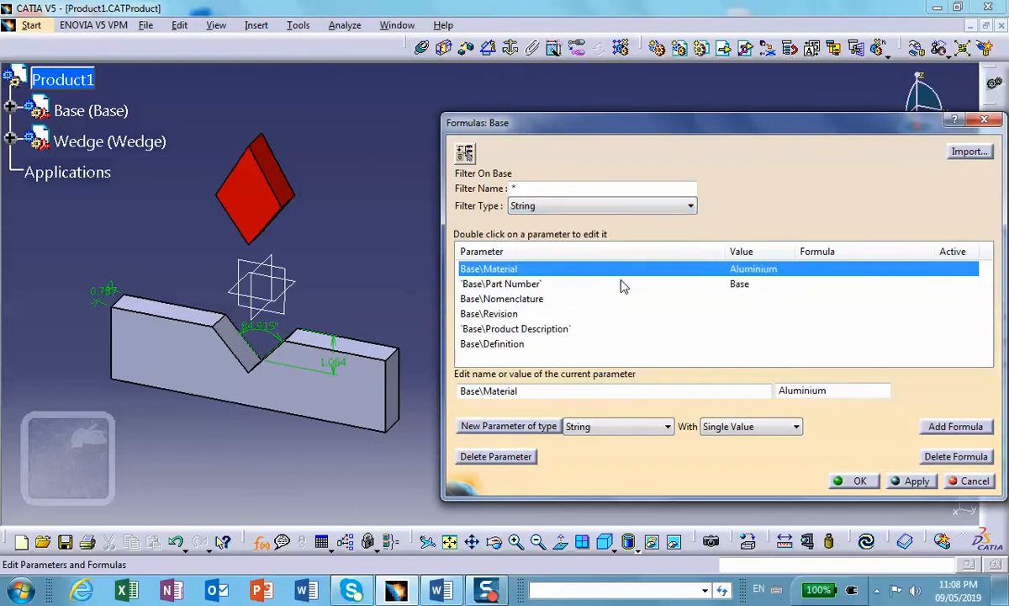
click(531, 285)
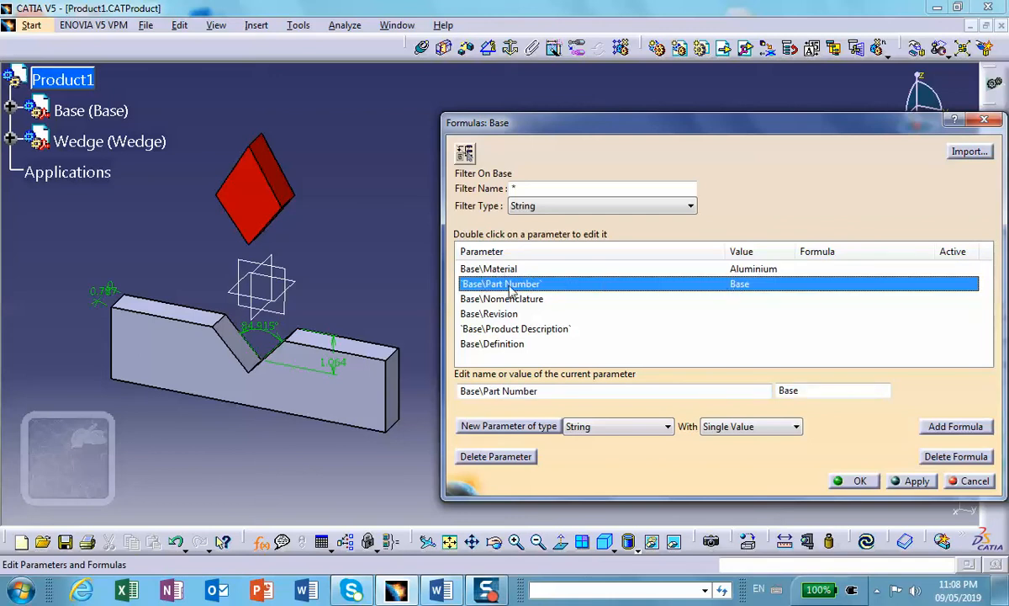
click(558, 394)
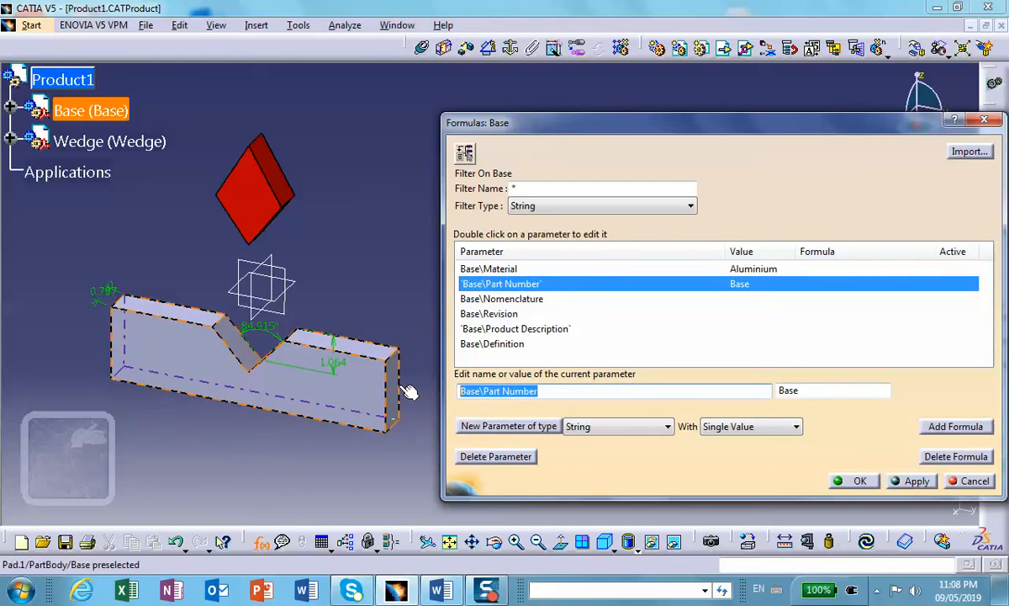
text(mybase)
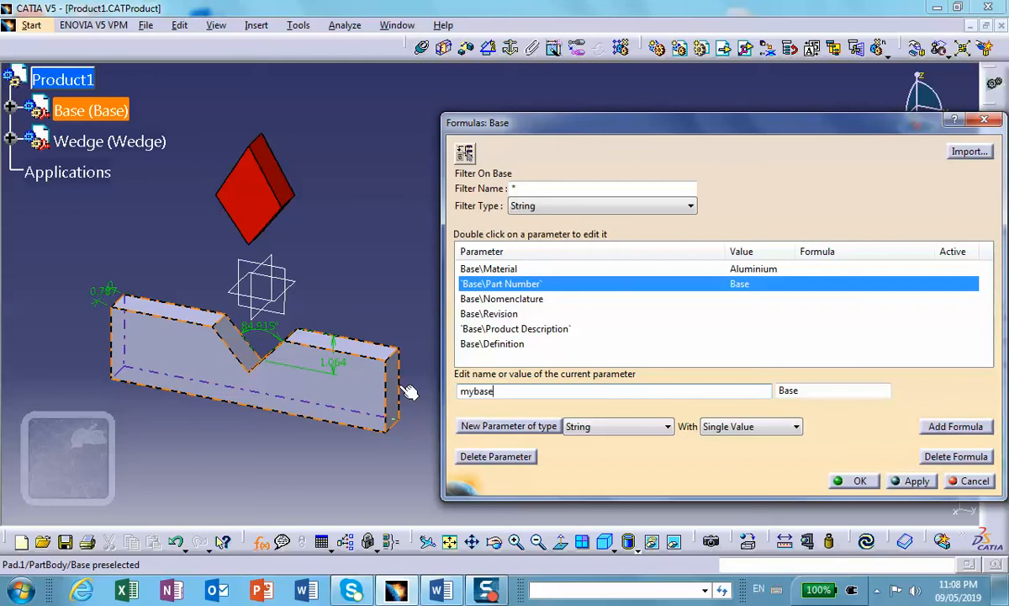
click(913, 481)
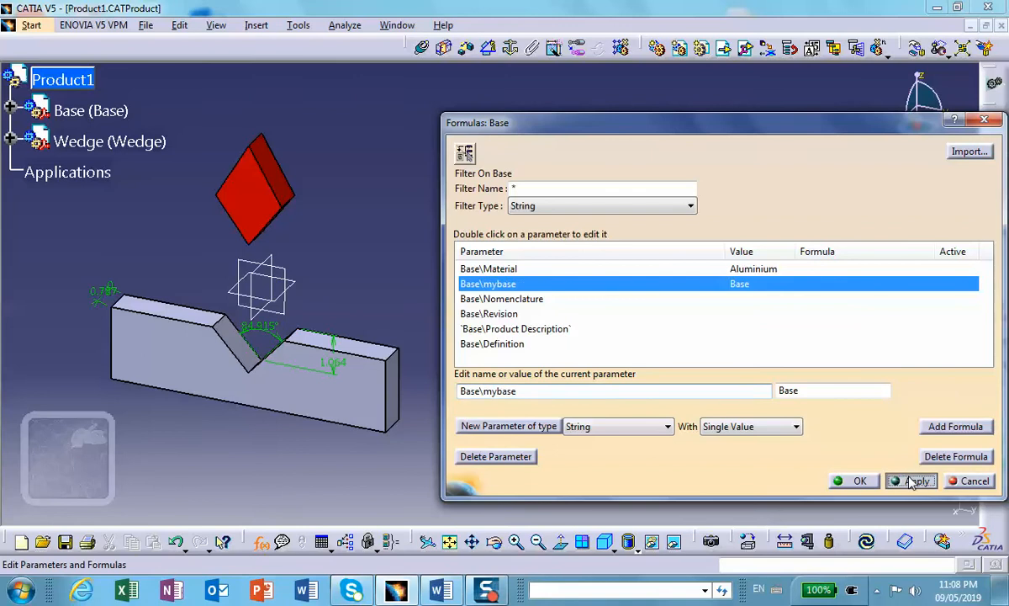
- Rename the Base part's Material parameter as myBaseMat and apply it
click(743, 271)
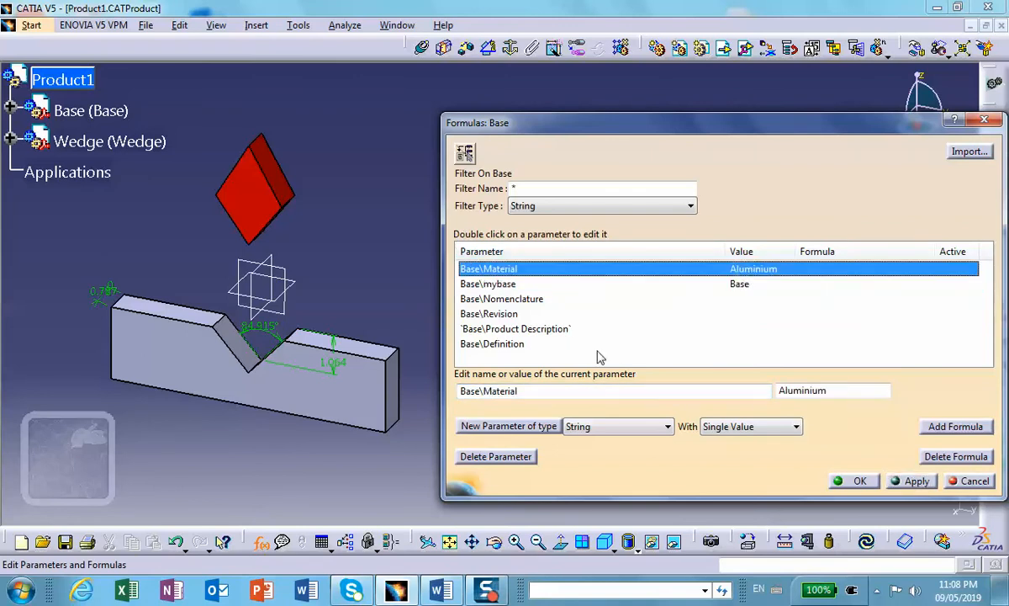
drag(591, 392, 414, 387)
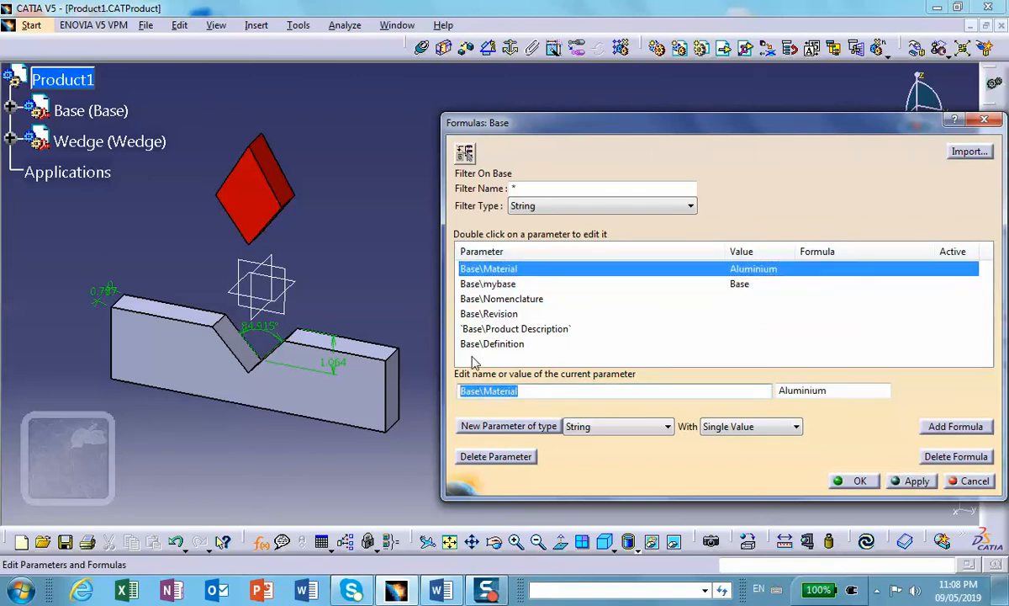
text(my)
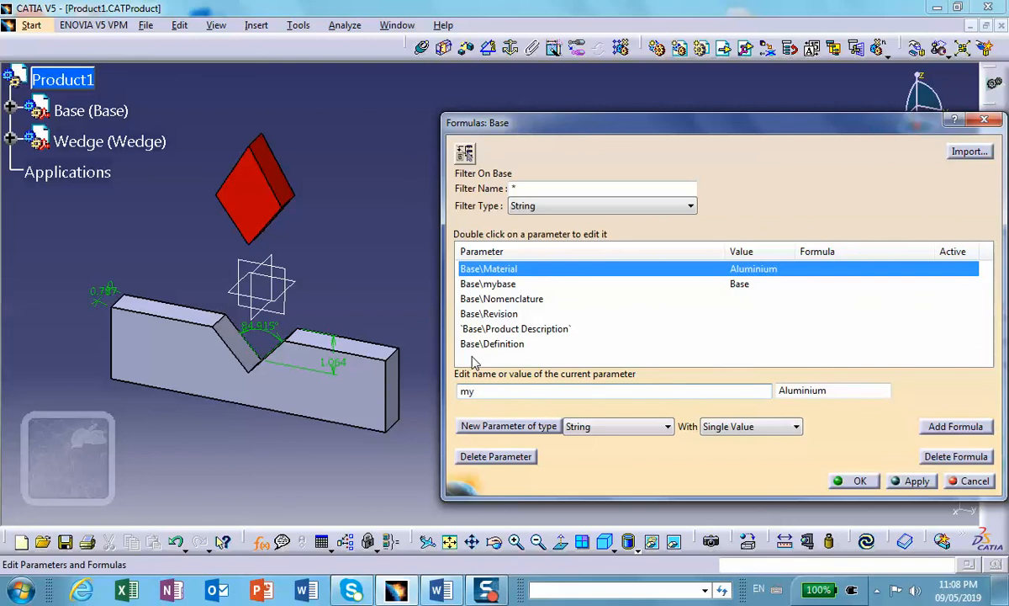
text(BaseMat)
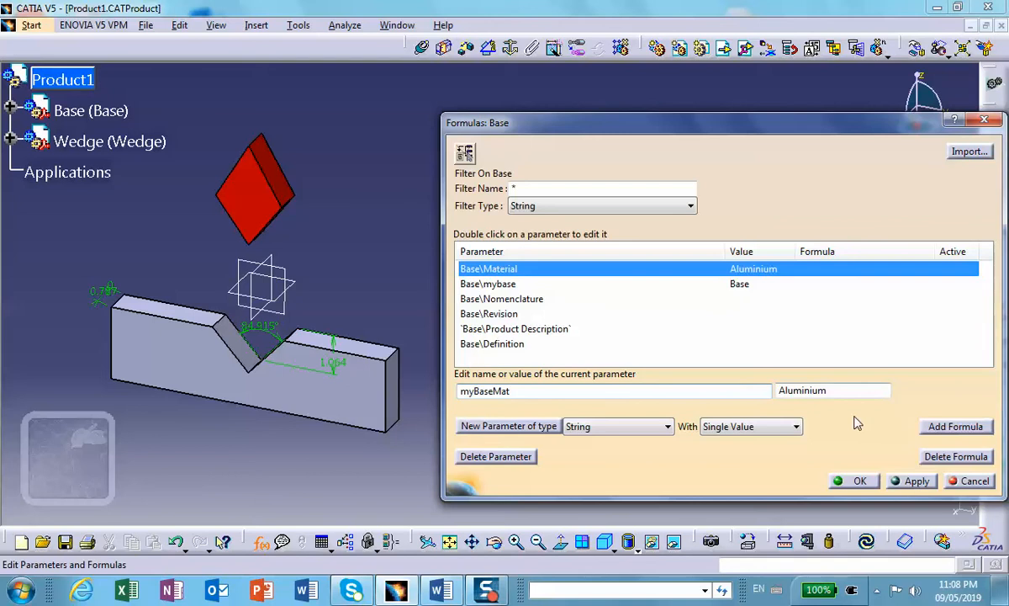
click(913, 480)
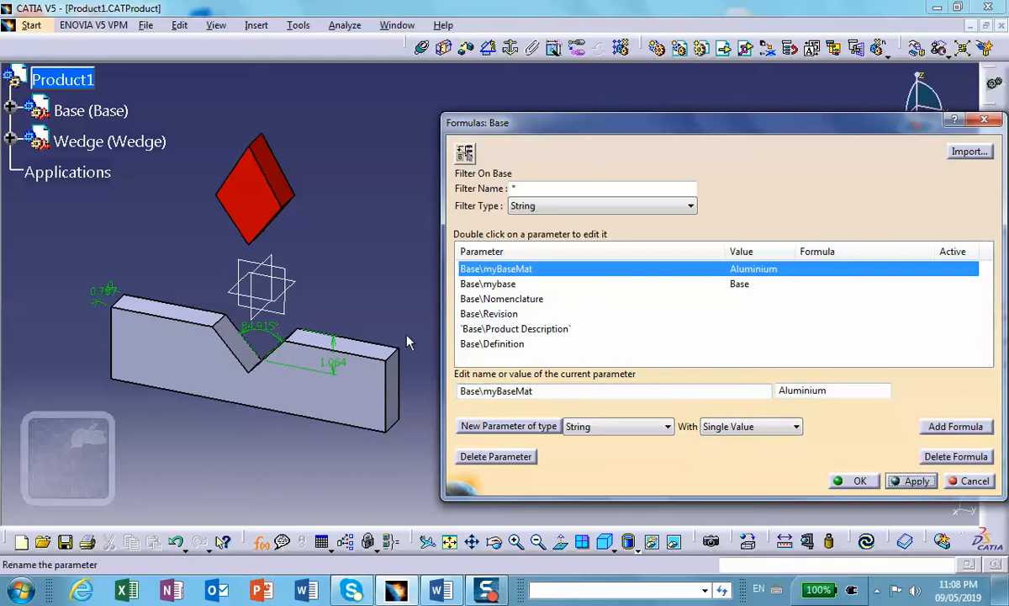
- Rename the Wedge part's Material parameter as myWedgeMat and apply it
click(121, 145)
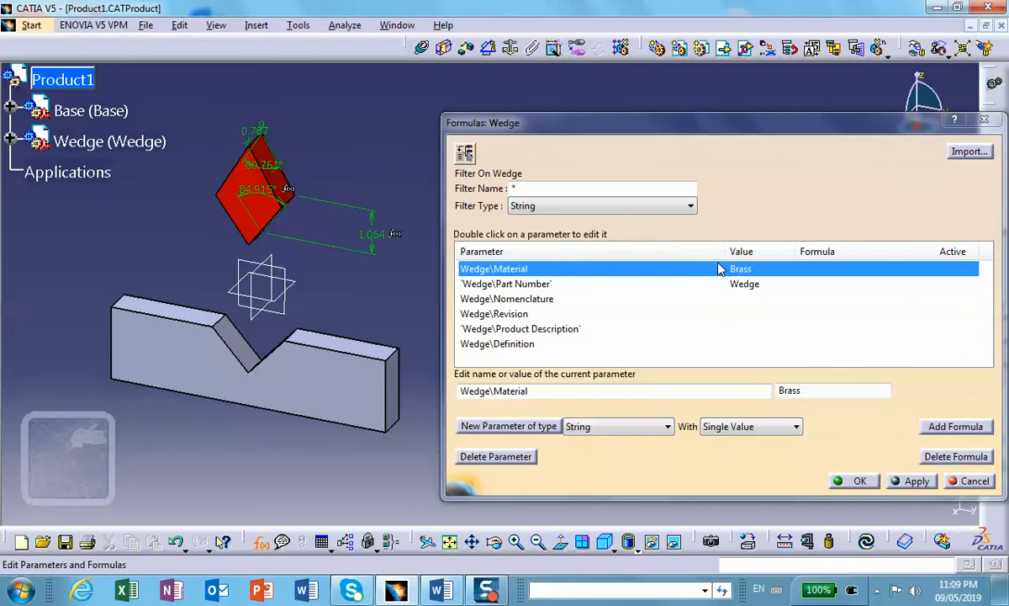
click(559, 390)
drag(559, 390, 448, 393)
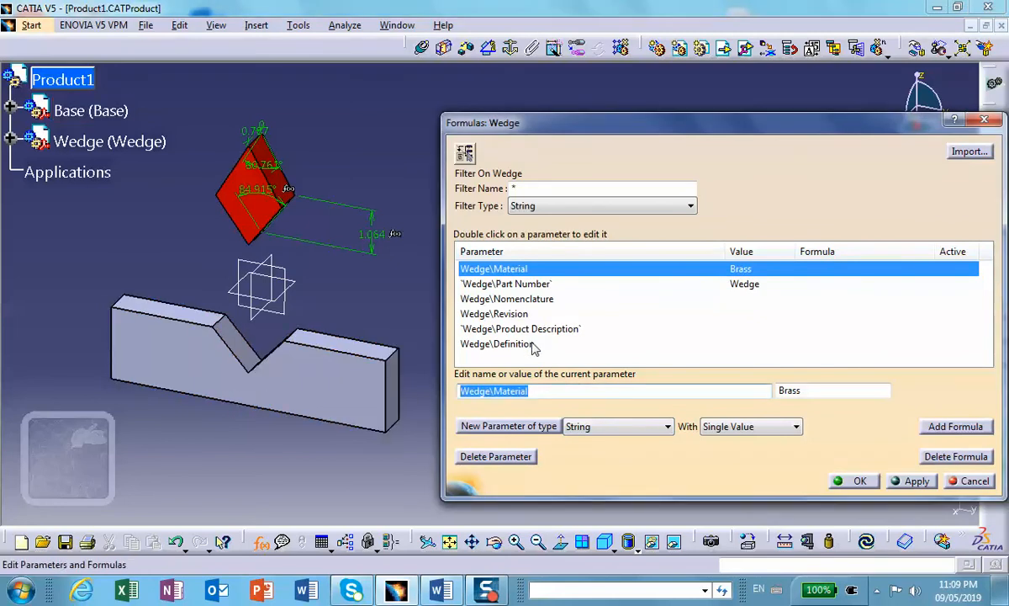
text(my)
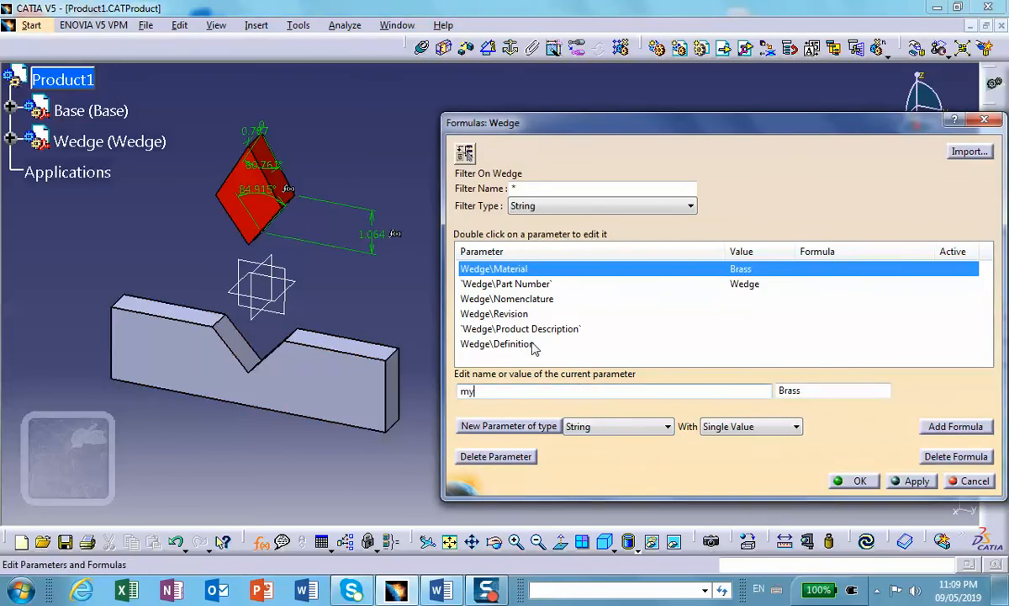
text(WedgeMat)
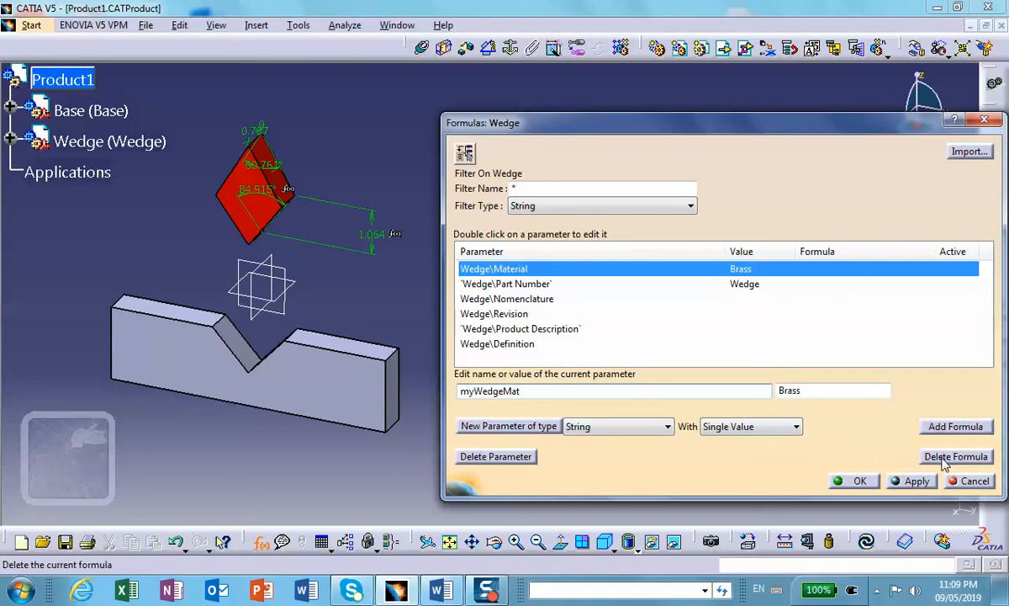
click(915, 480)
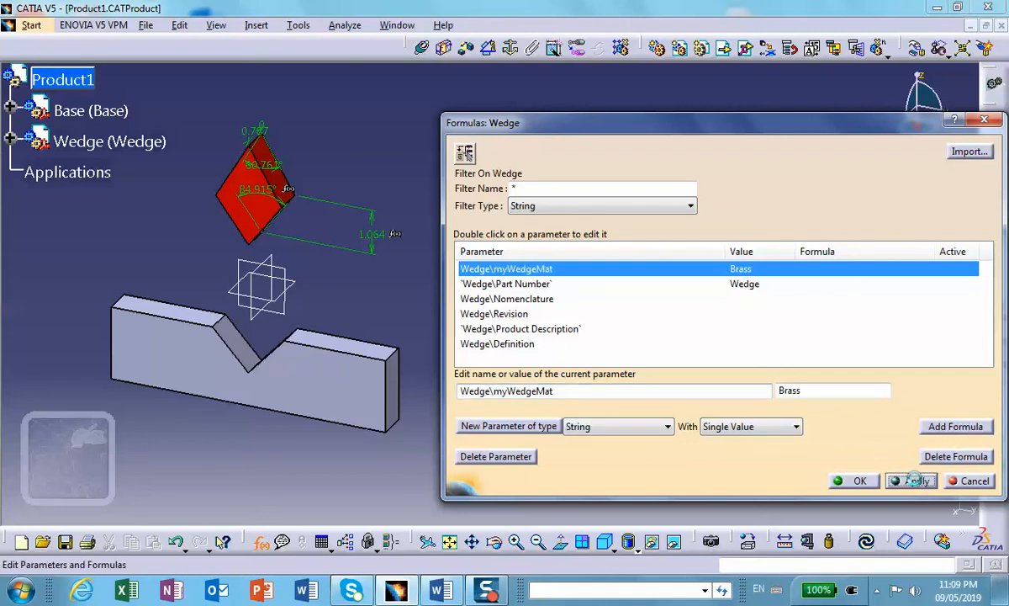
- Rename the Wedge part's Part Number parameter as myWedgeName, apply it and finish editing the formulas
click(519, 286)
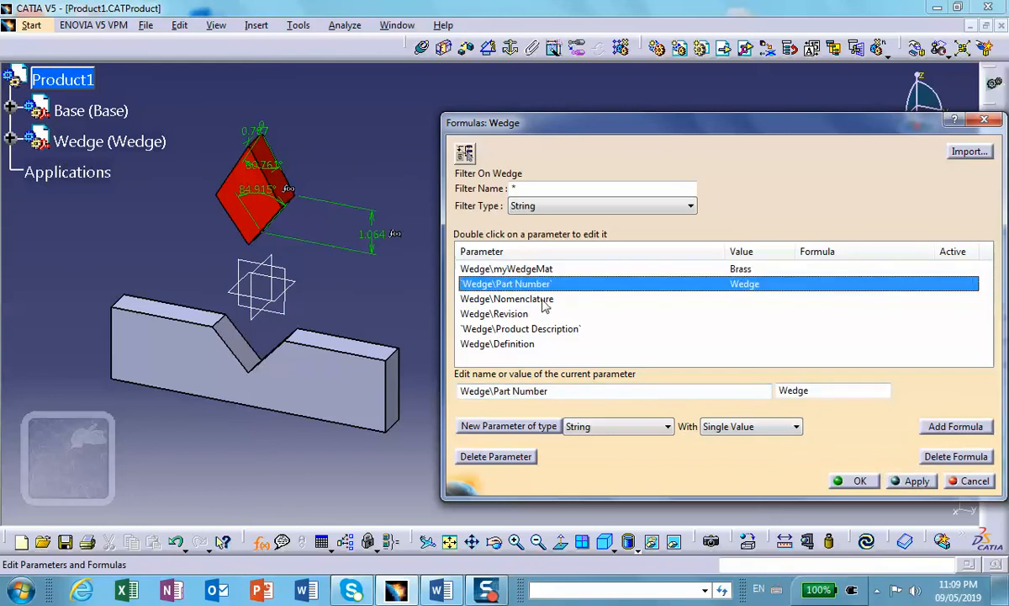
click(557, 390)
drag(557, 390, 416, 388)
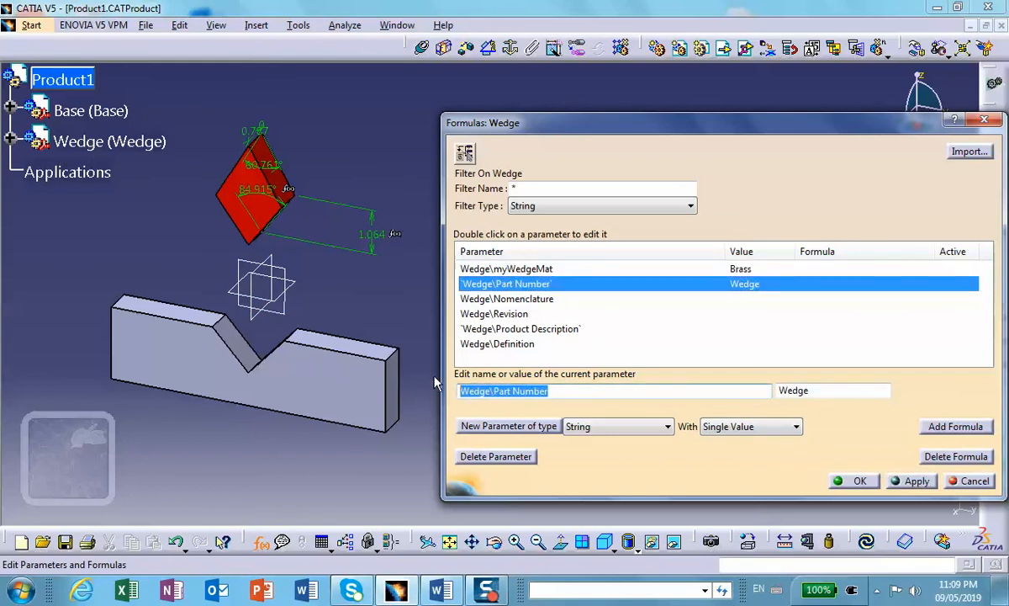
text(myWe)
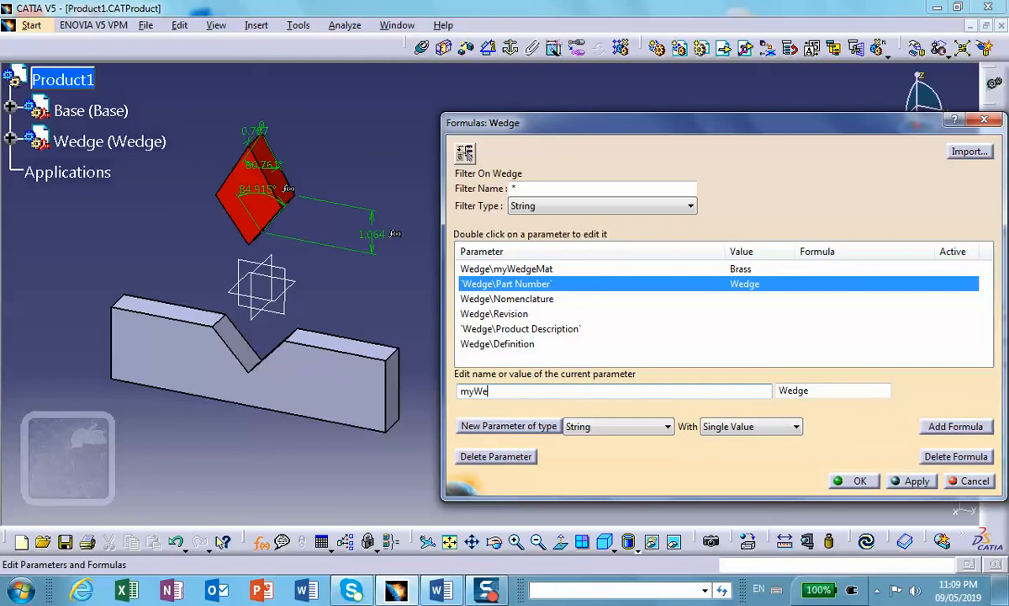
text(dgeName)
click(907, 481)
click(862, 482)
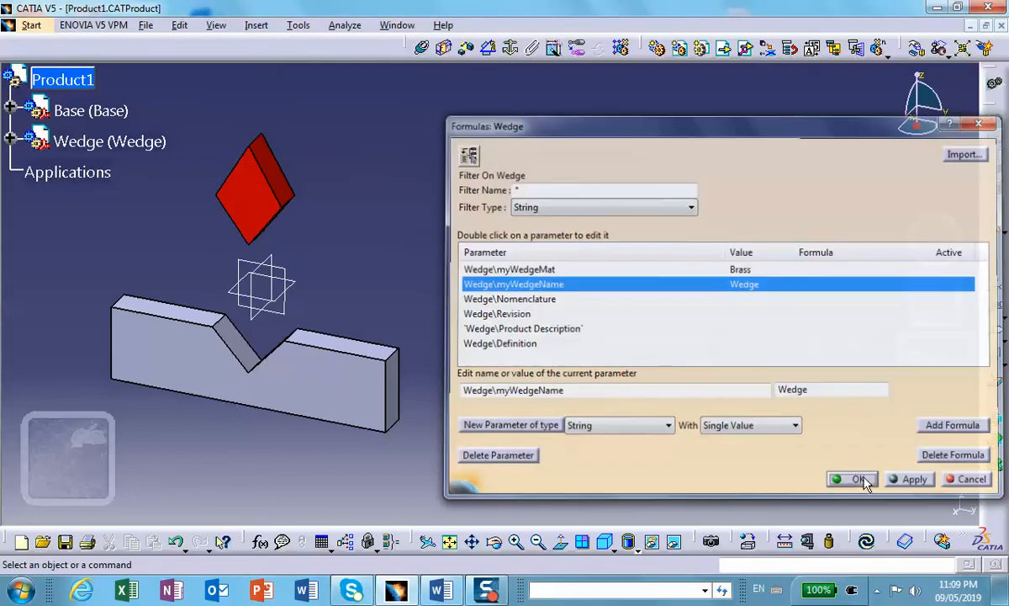
- Update the assembly and expand Base and Wedge in the tree to show only their part nodes
click(864, 545)
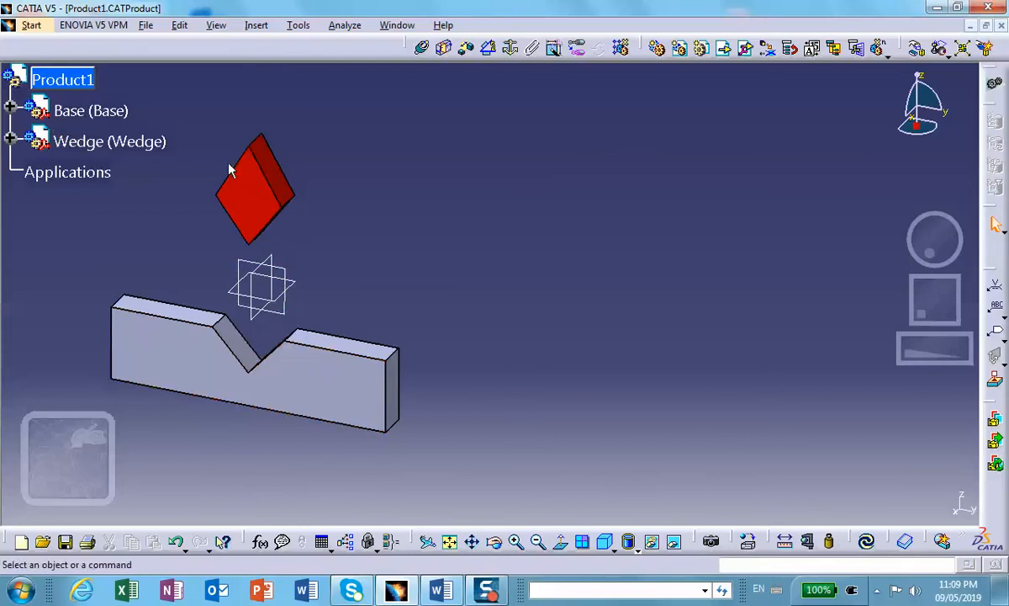
click(866, 541)
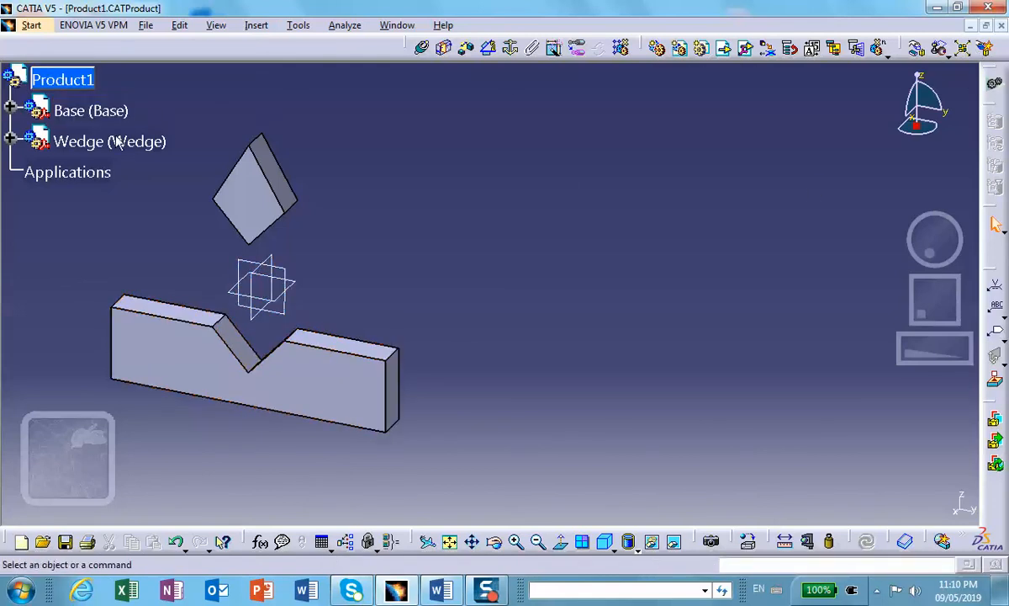
click(10, 107)
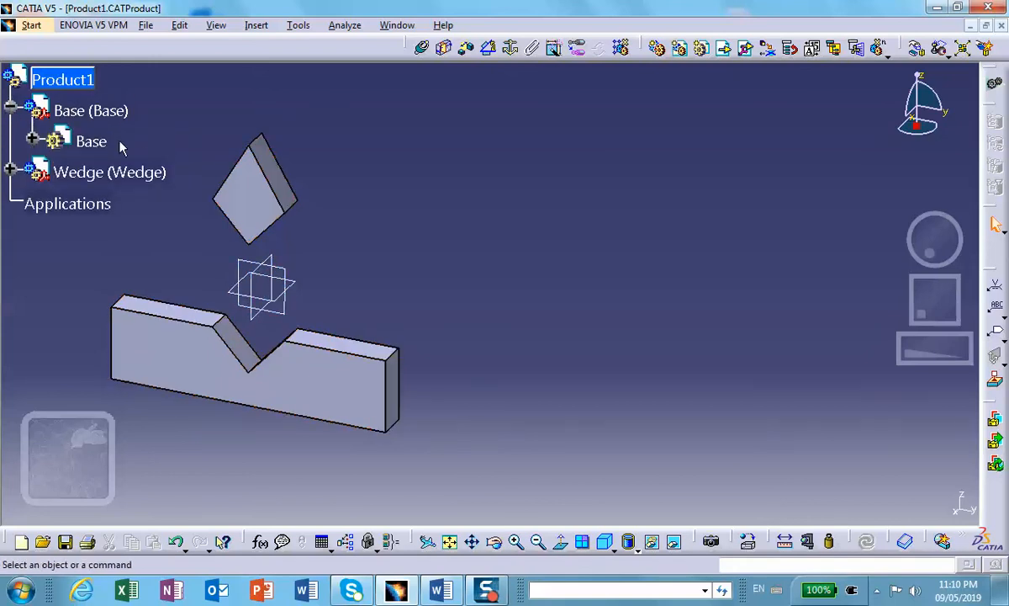
click(10, 172)
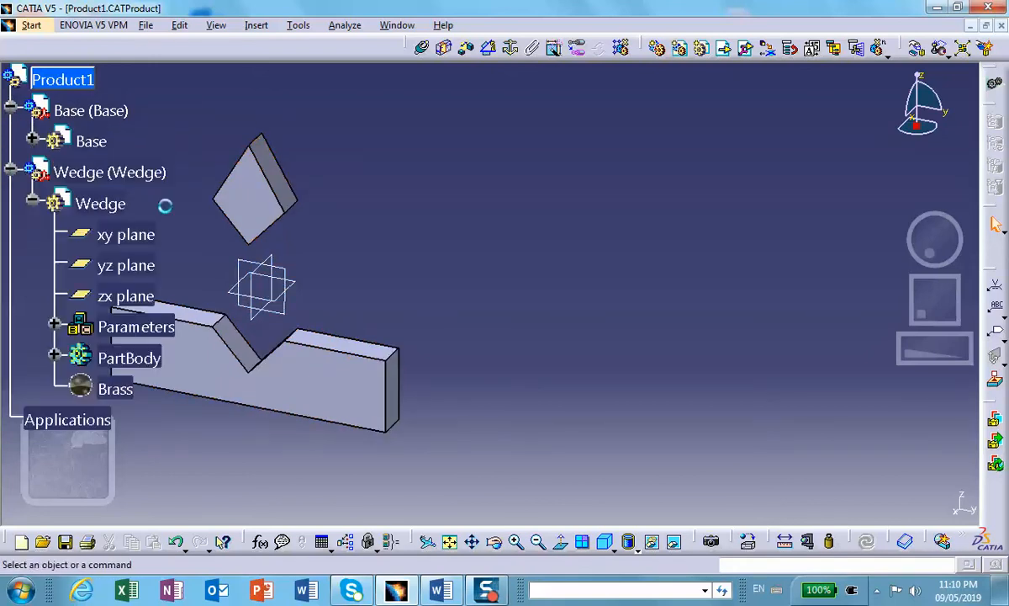
click(31, 203)
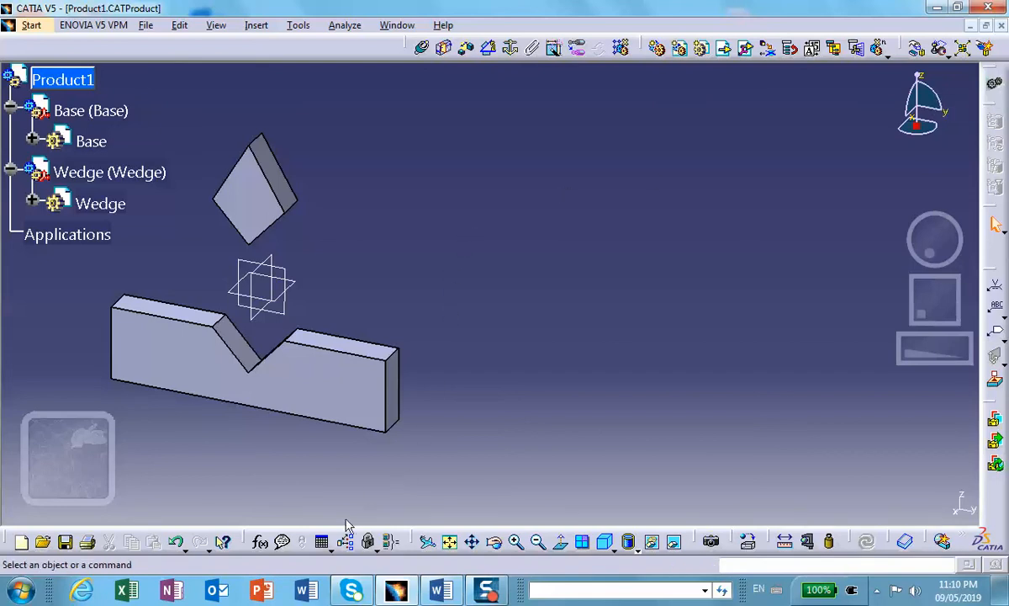
- Create a vertical design table with current parameter values and filter the available parameters to renamed ones
click(324, 542)
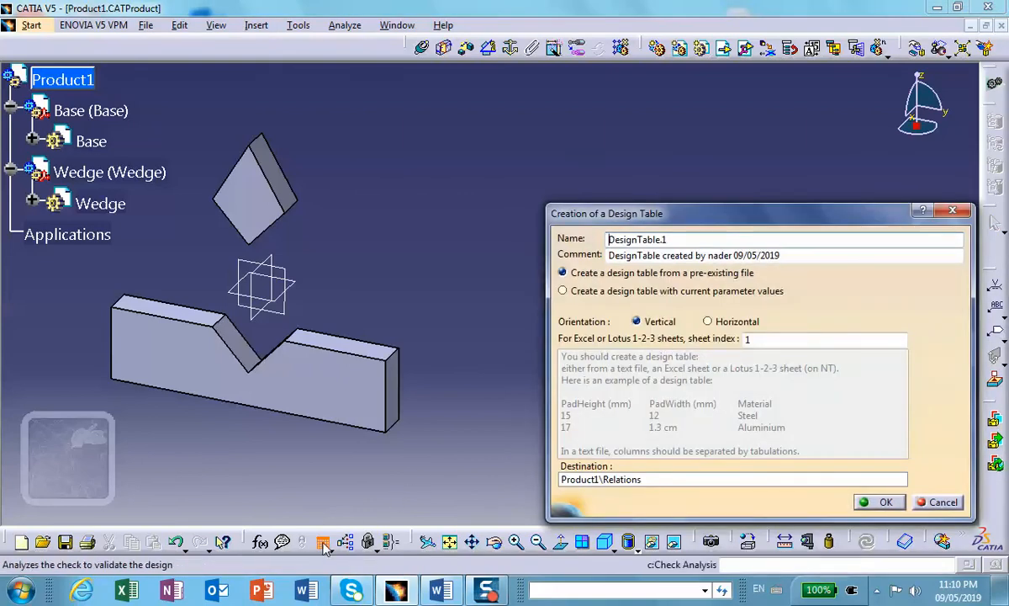
click(573, 291)
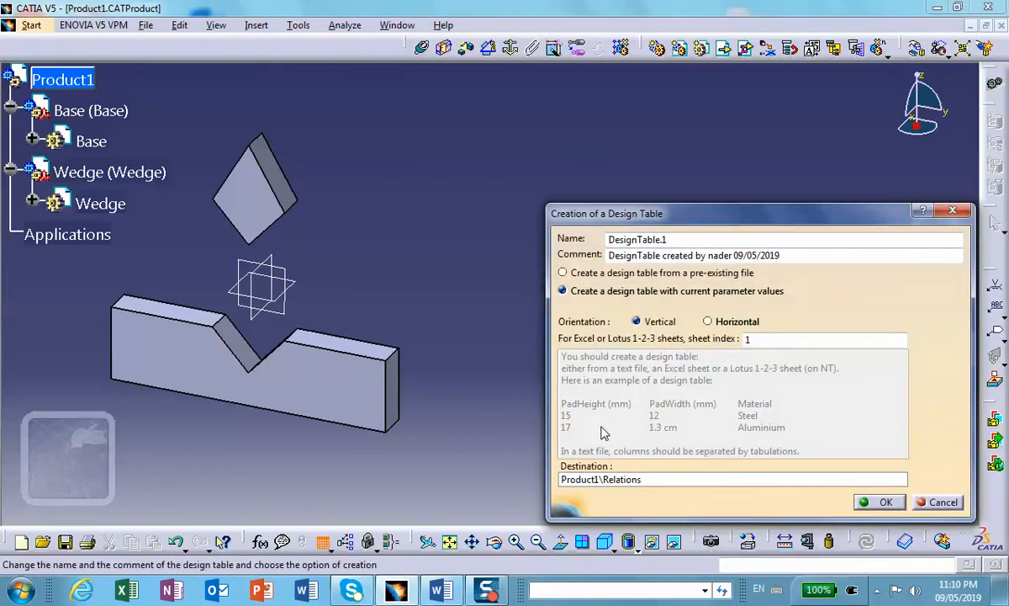
click(883, 502)
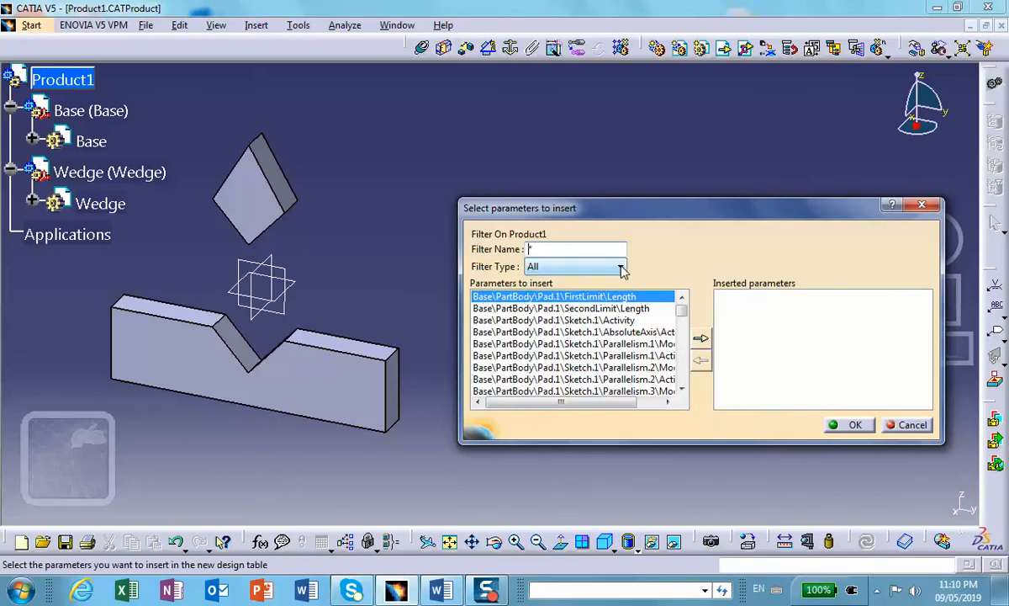
click(589, 266)
click(592, 292)
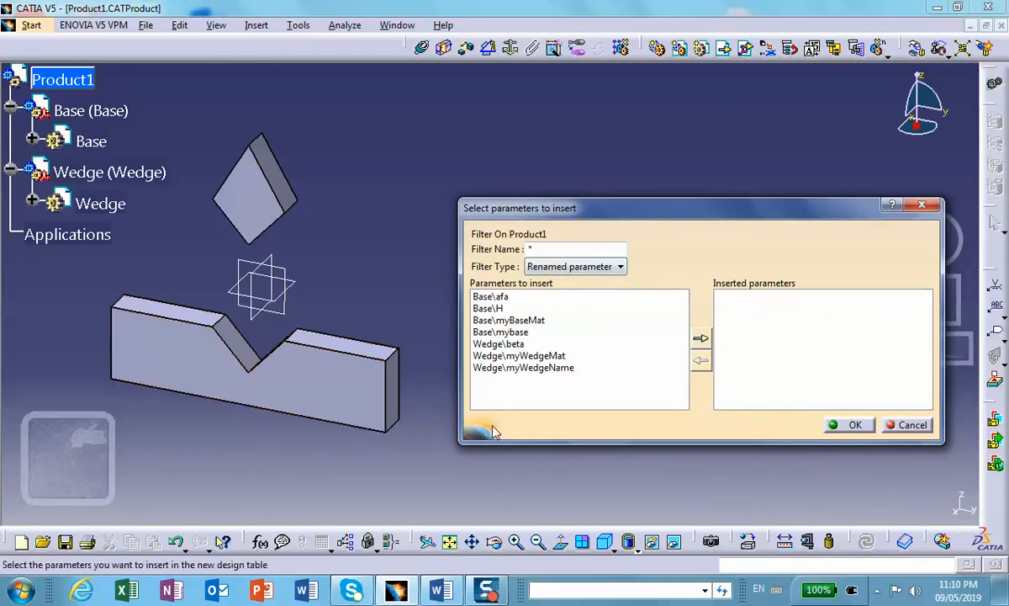
- Insert mybase, myBaseMat, myWedgeName, myWedgeMat, H, afa and beta, in that order, into the design table
double_click(509, 332)
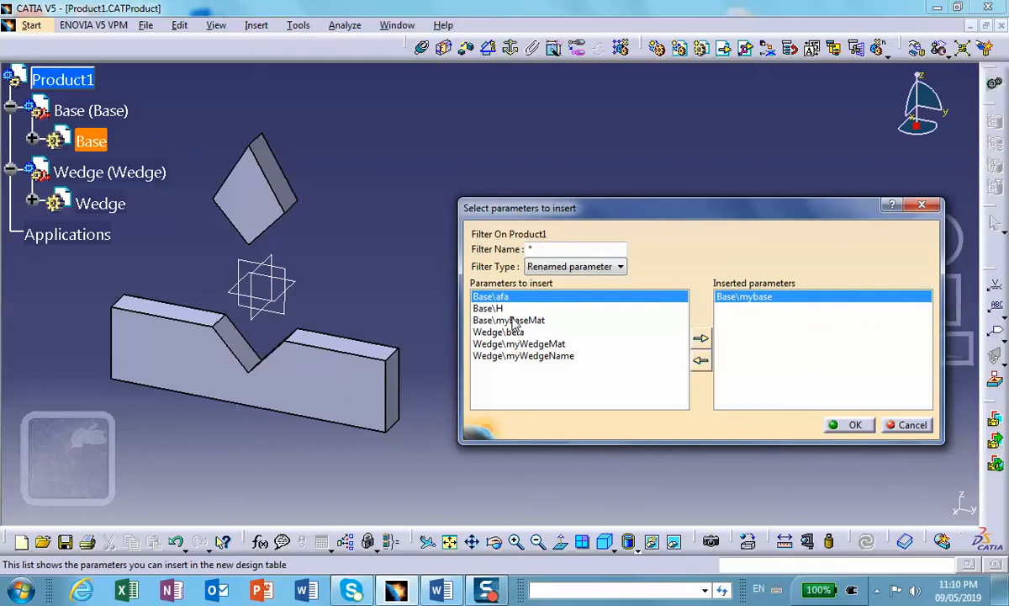
double_click(511, 320)
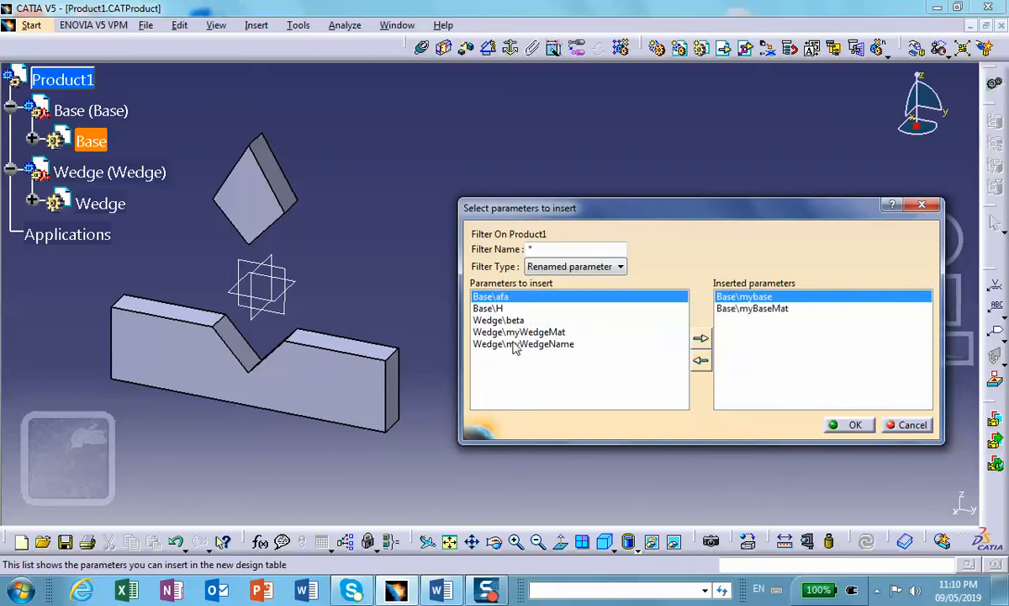
double_click(507, 345)
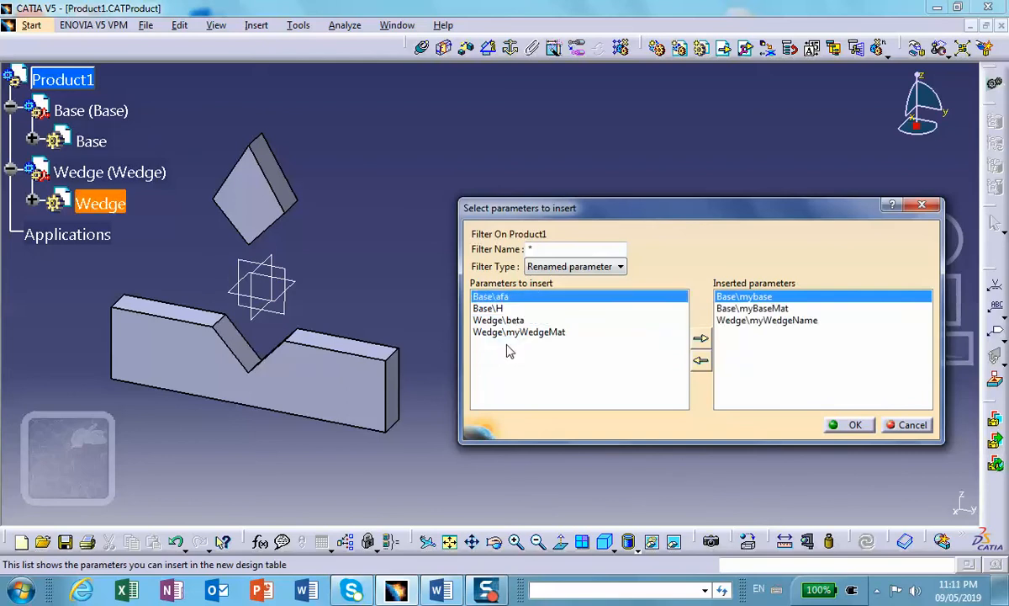
click(512, 331)
double_click(511, 331)
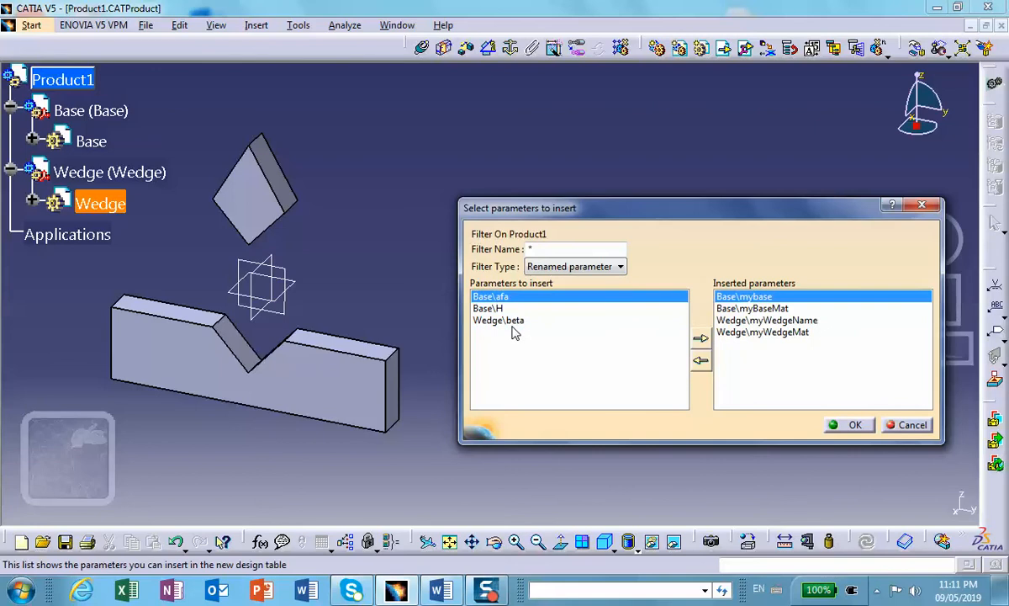
double_click(495, 309)
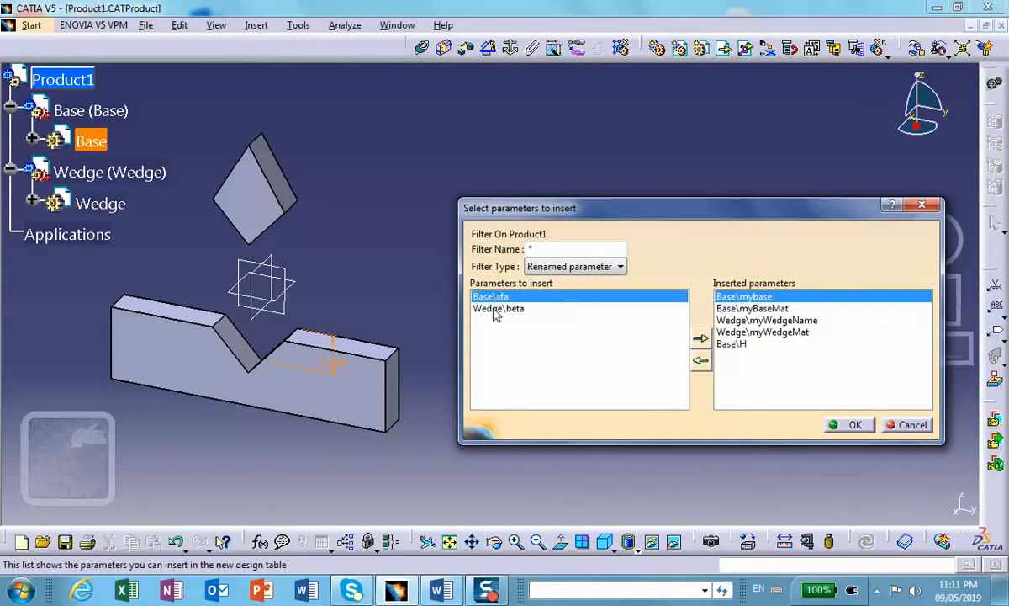
double_click(495, 298)
double_click(497, 299)
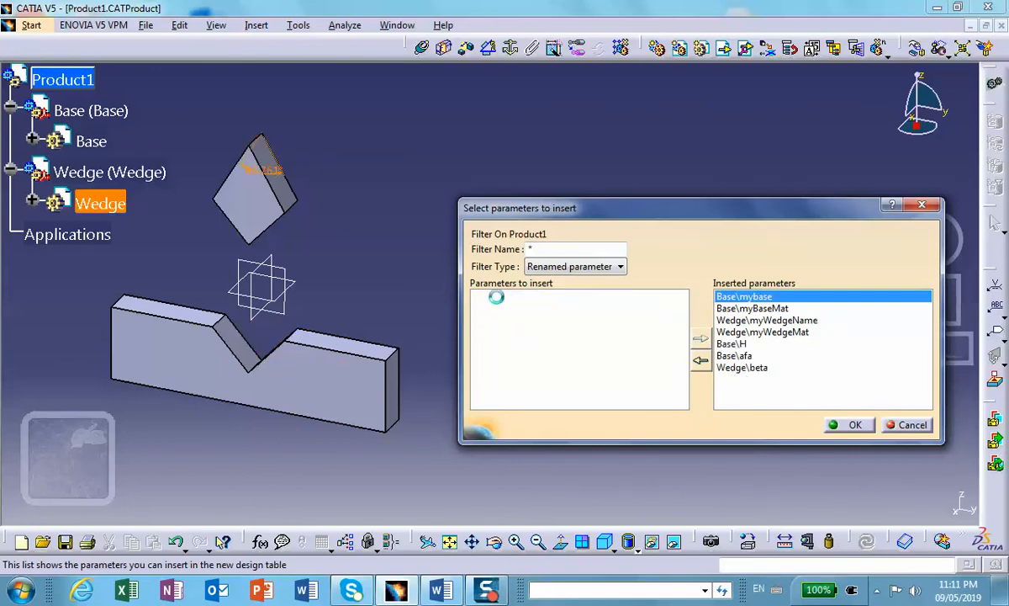
- Accept the inserted parameters and save the design table as the Excel worksheet DesignTable1 in the Assembly_1 folder
click(848, 427)
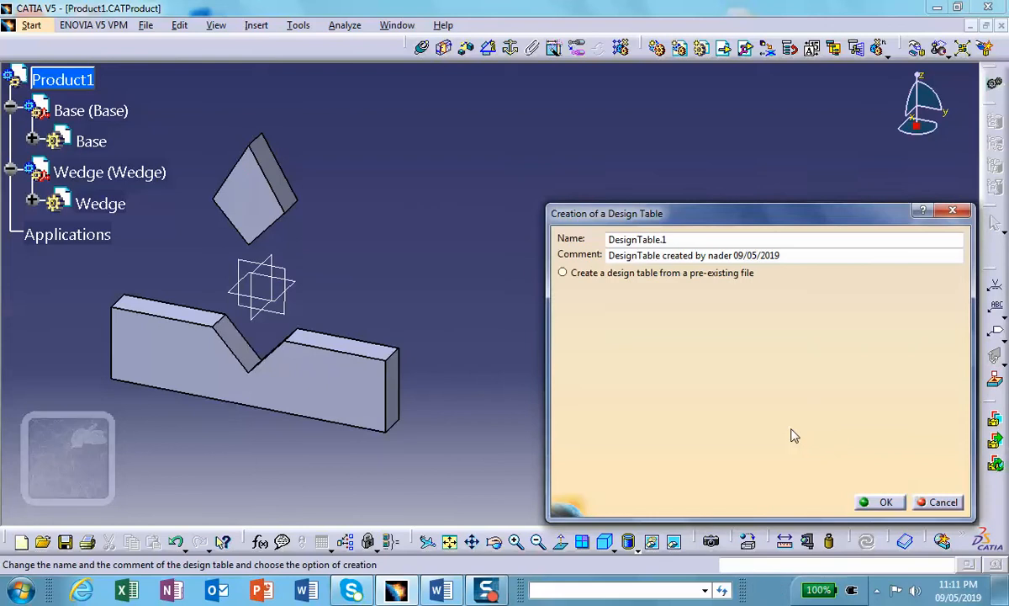
key(Return)
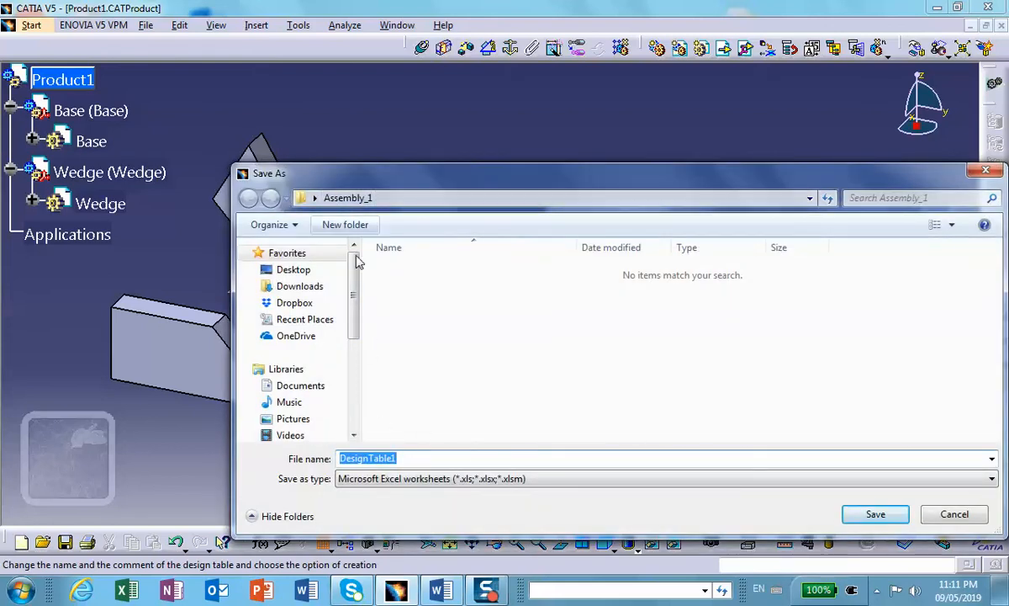
click(875, 514)
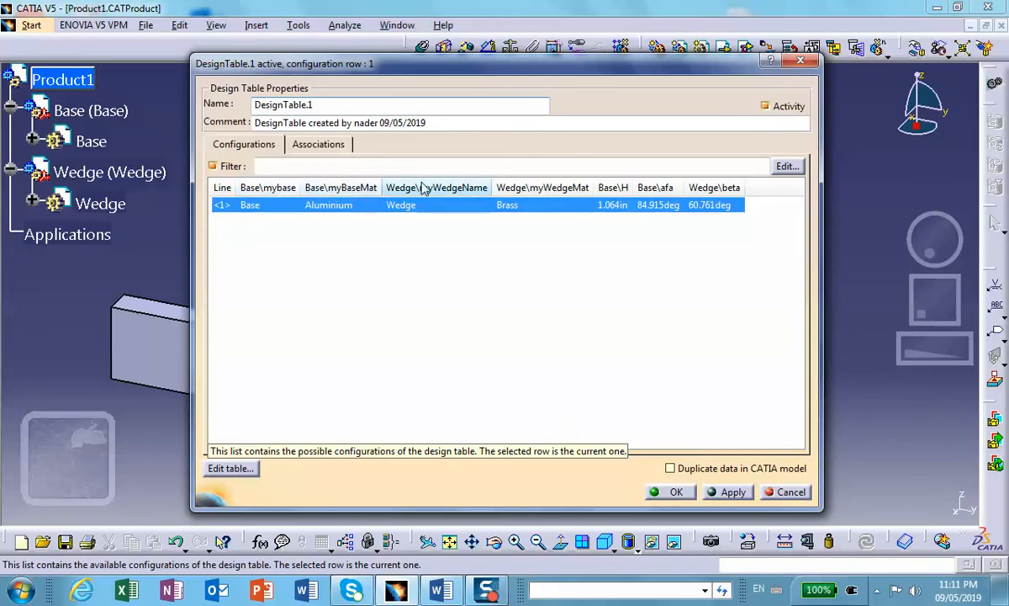
- Widen the design table dialog and its Wedge\beta column, and open the table for editing in Excel
drag(819, 202, 897, 212)
drag(743, 189, 754, 195)
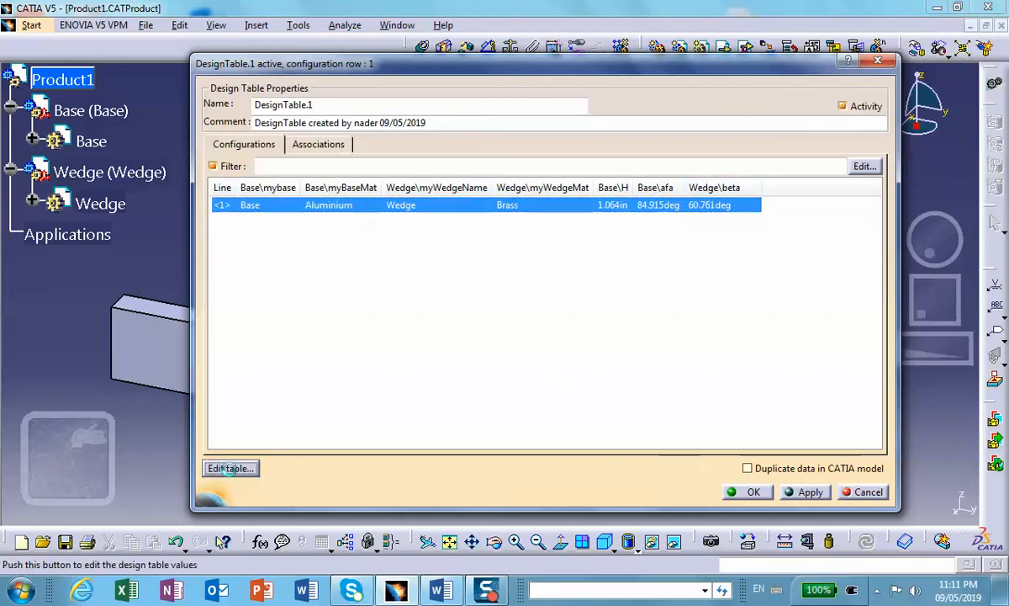
click(229, 469)
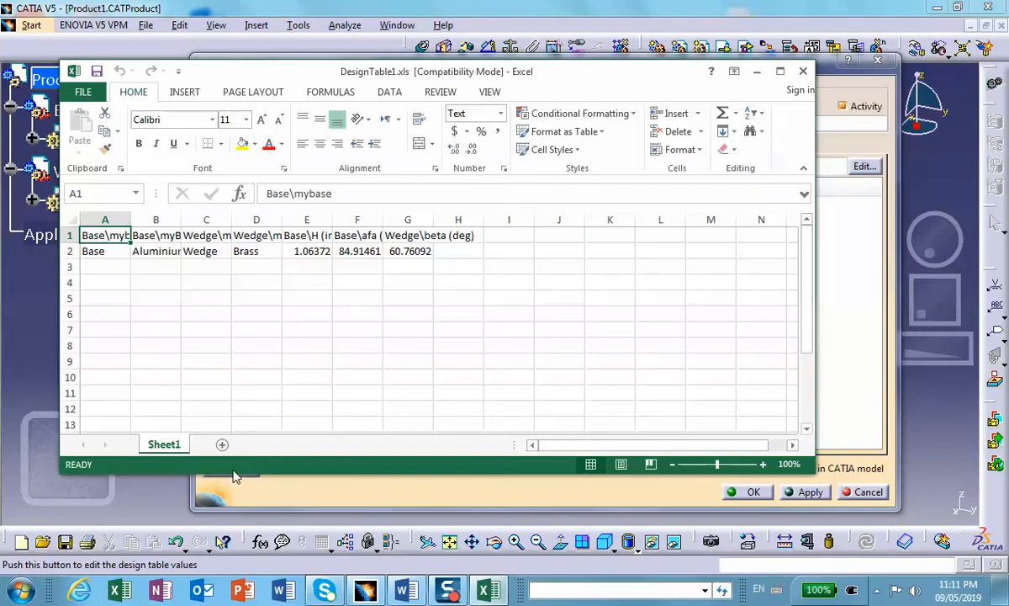
- Widen columns A to G of the design table sheet so every parameter header fits in full
drag(130, 220, 682, 220)
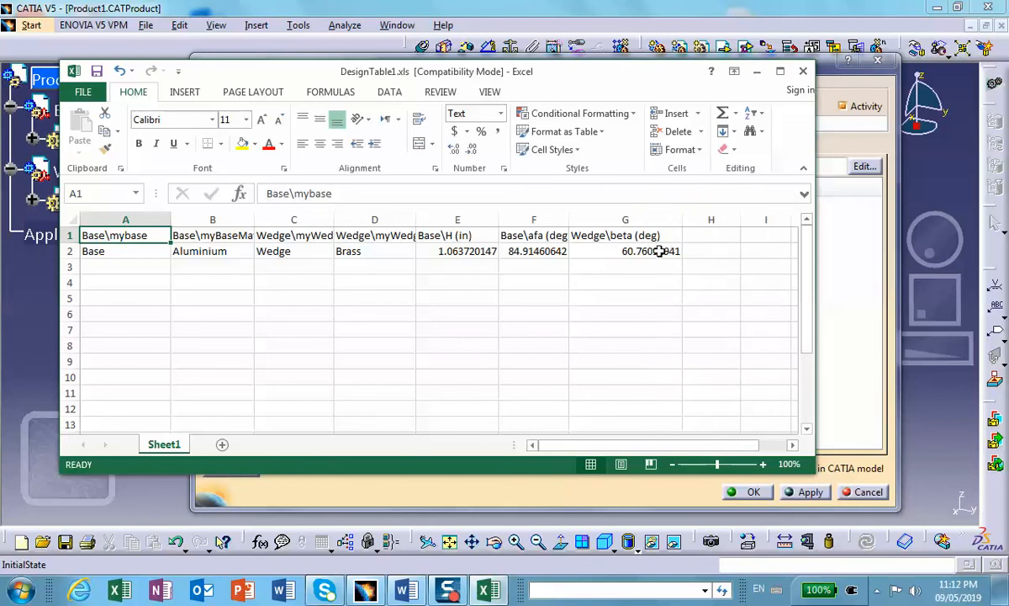
drag(569, 219, 588, 221)
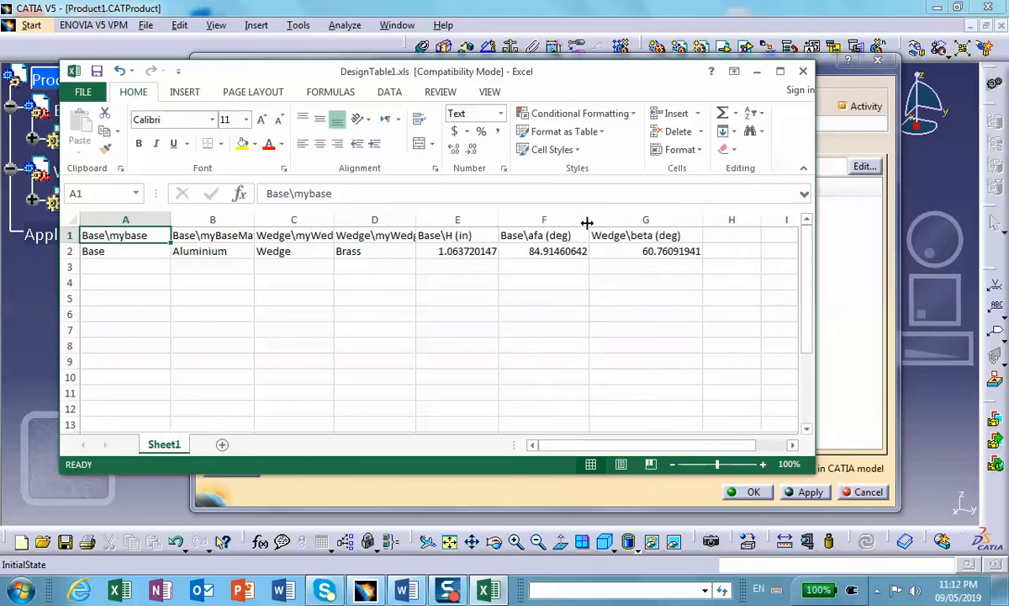
double_click(415, 218)
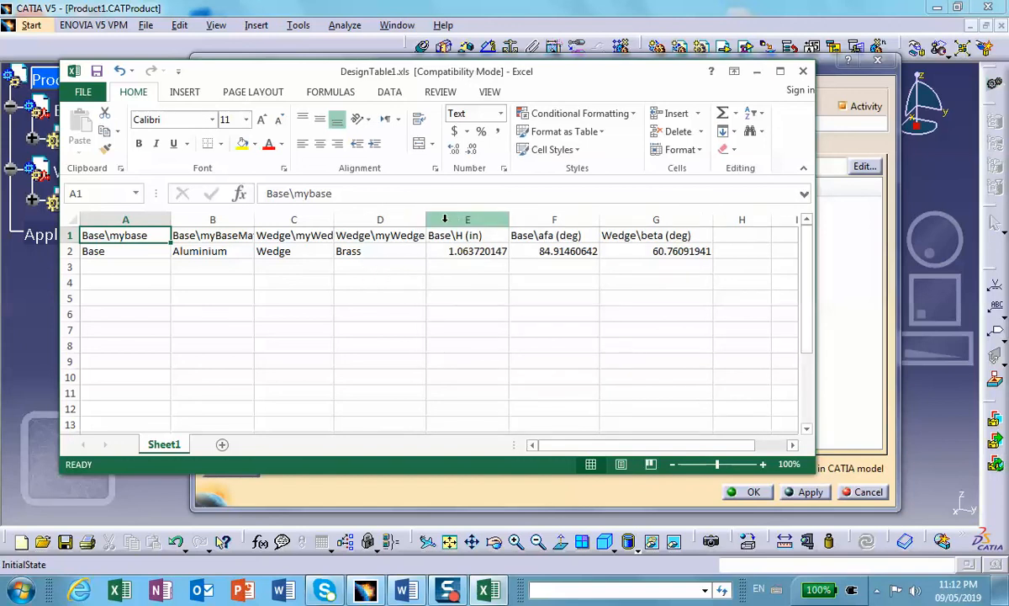
drag(424, 218, 452, 213)
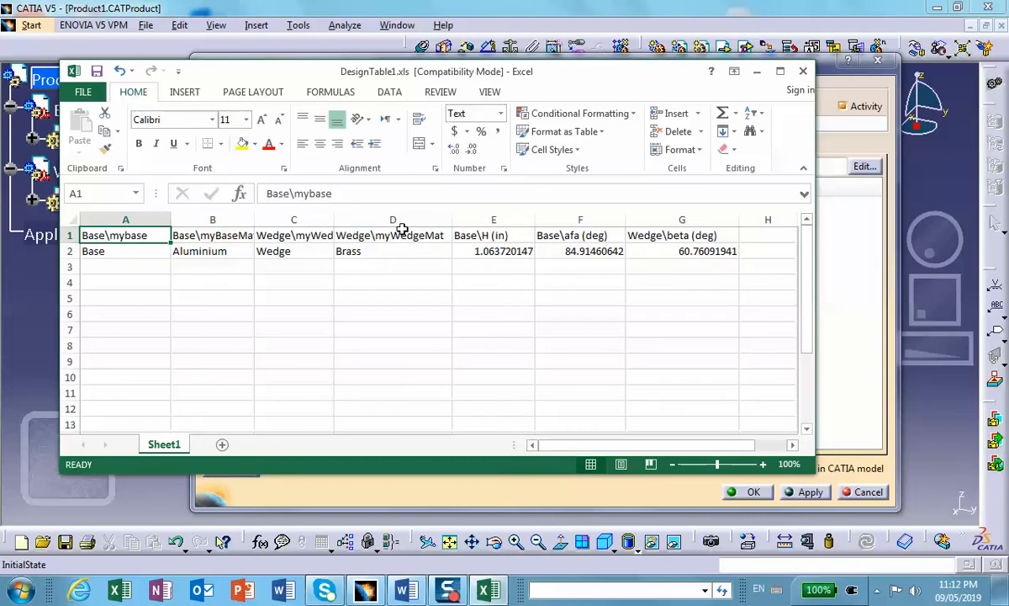
drag(737, 219, 776, 219)
click(632, 221)
drag(625, 221, 670, 219)
click(567, 215)
drag(533, 218, 570, 219)
click(525, 217)
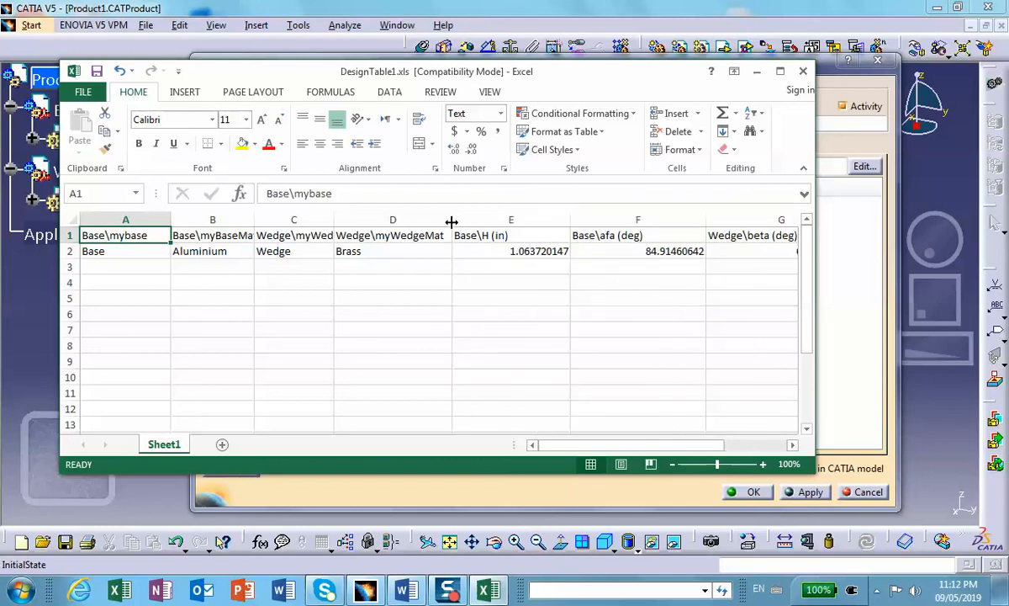
drag(452, 220, 497, 220)
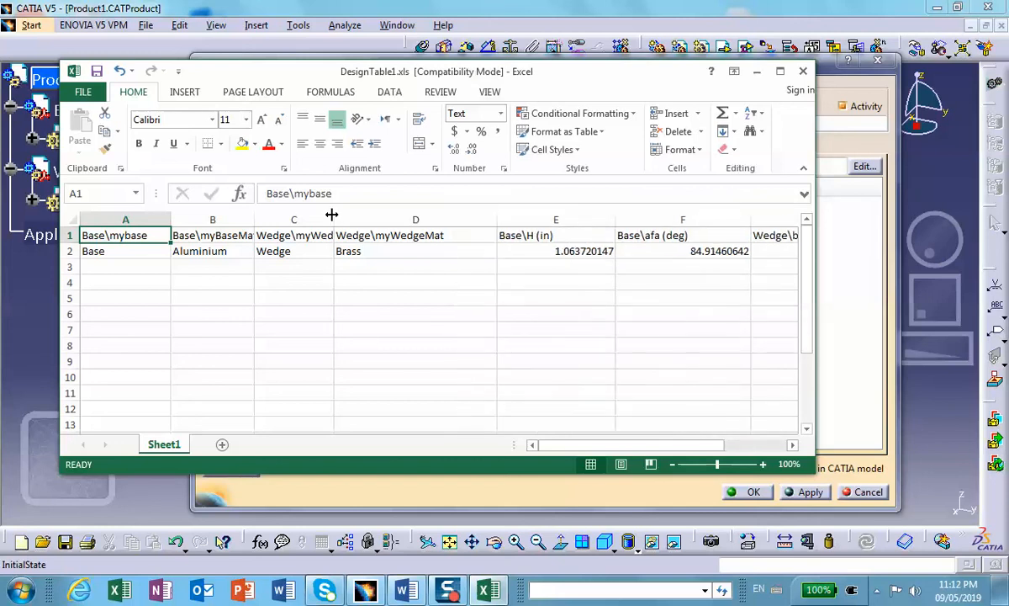
drag(333, 211, 388, 219)
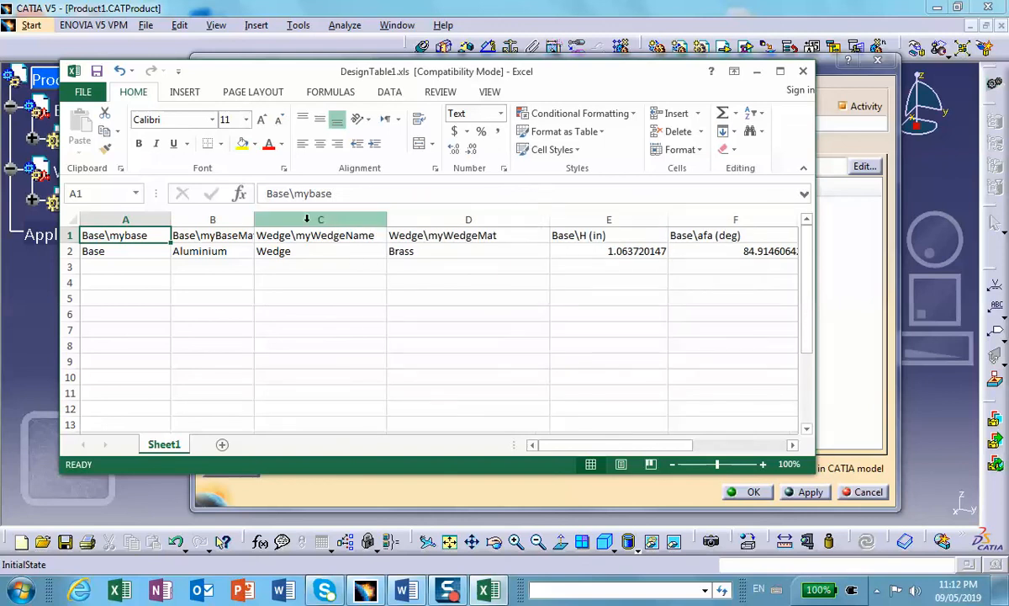
drag(256, 218, 283, 219)
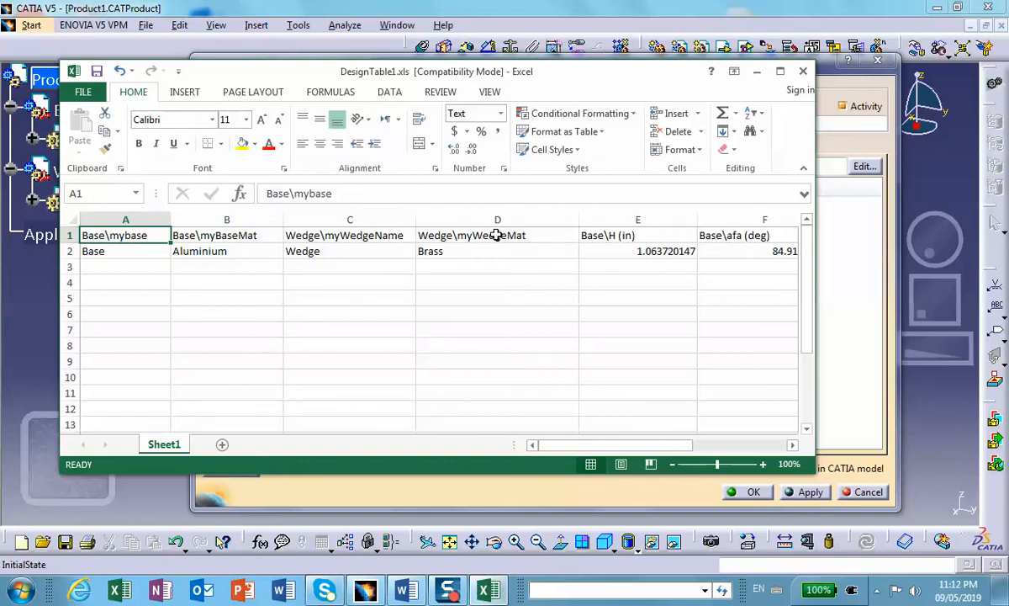
- Enlarge and reposition the Excel window so the sheet shows columns A through the Wedge\beta header
drag(814, 205, 900, 205)
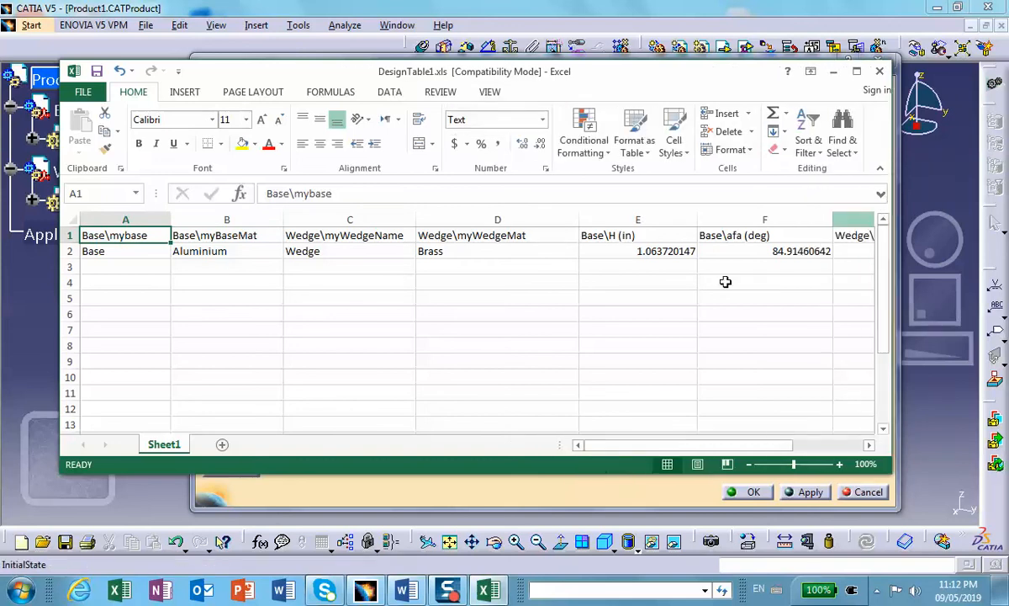
click(913, 206)
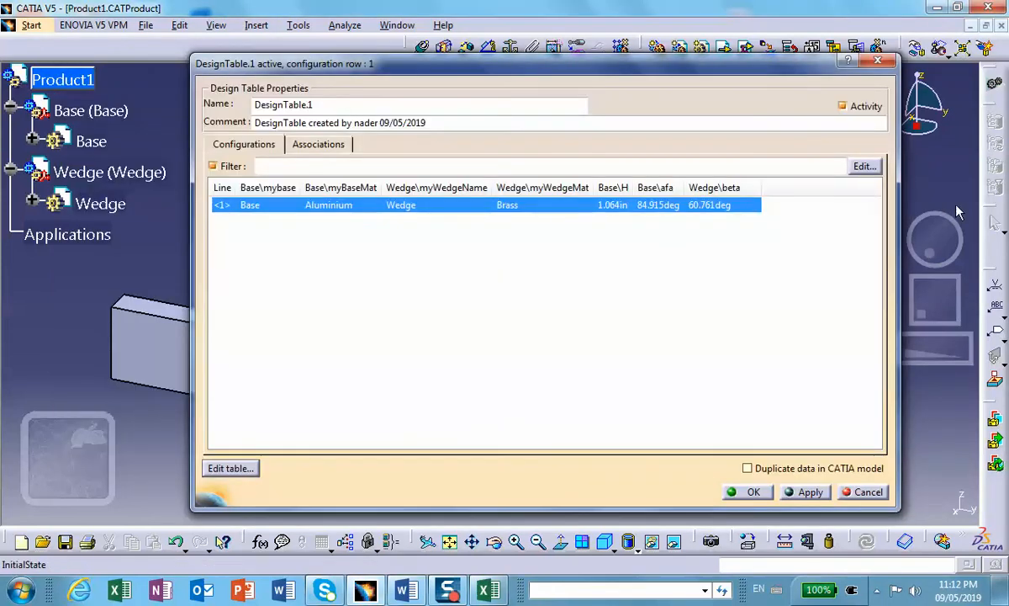
click(490, 589)
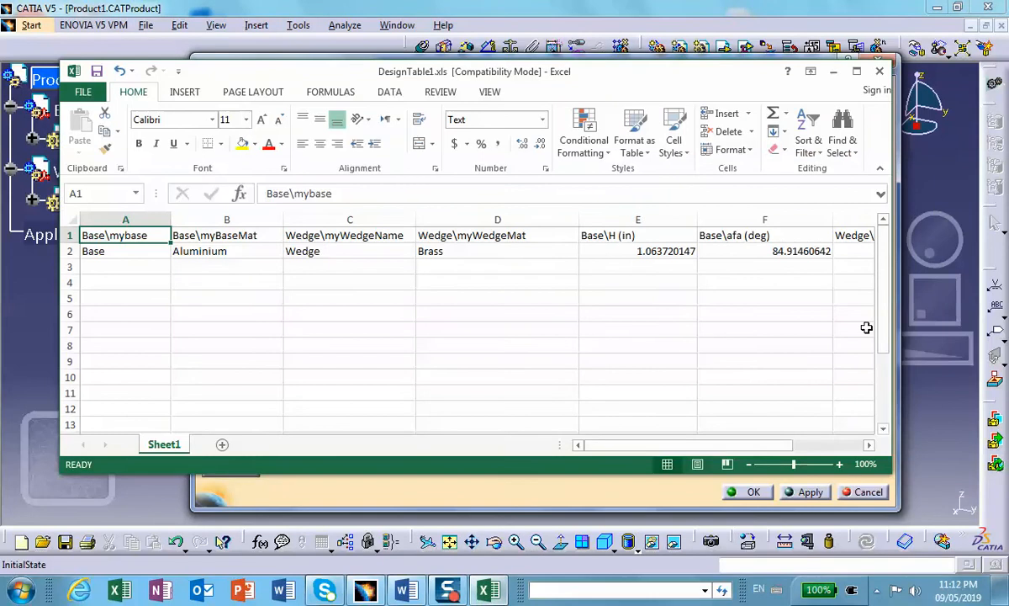
drag(897, 296, 967, 296)
mouse_move(345, 74)
mouse_down()
mouse_move(277, 81)
mouse_move(335, 90)
mouse_up()
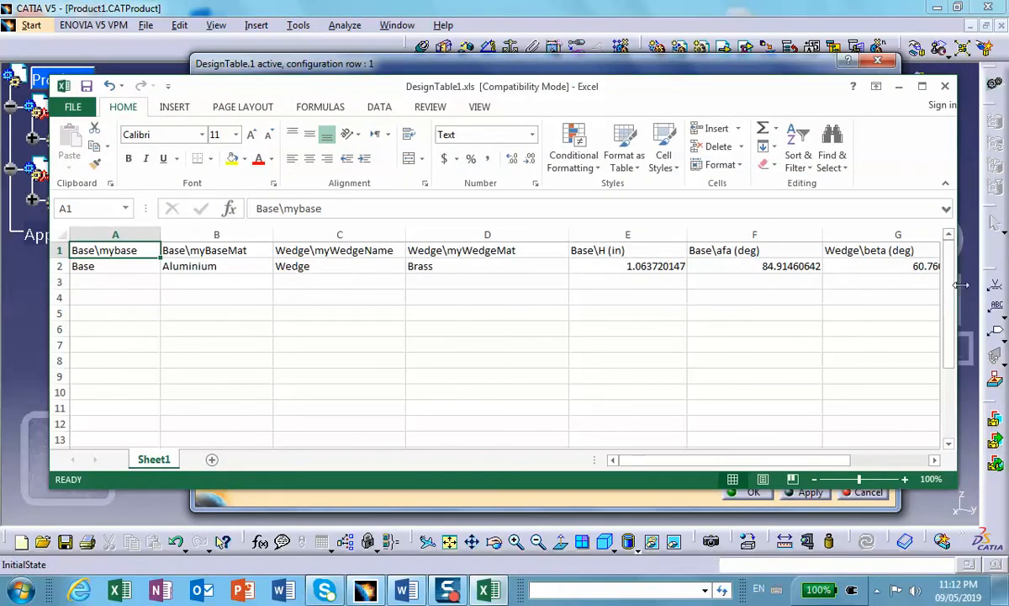
drag(960, 285, 964, 285)
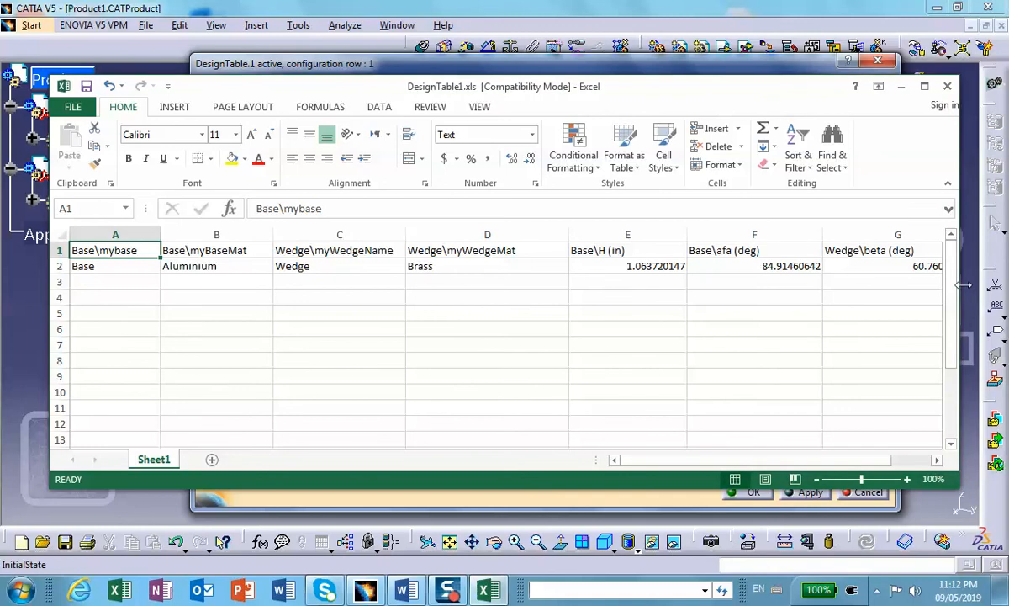
- Start a second configuration in row 3 with base name B001 and base material Gold
click(96, 282)
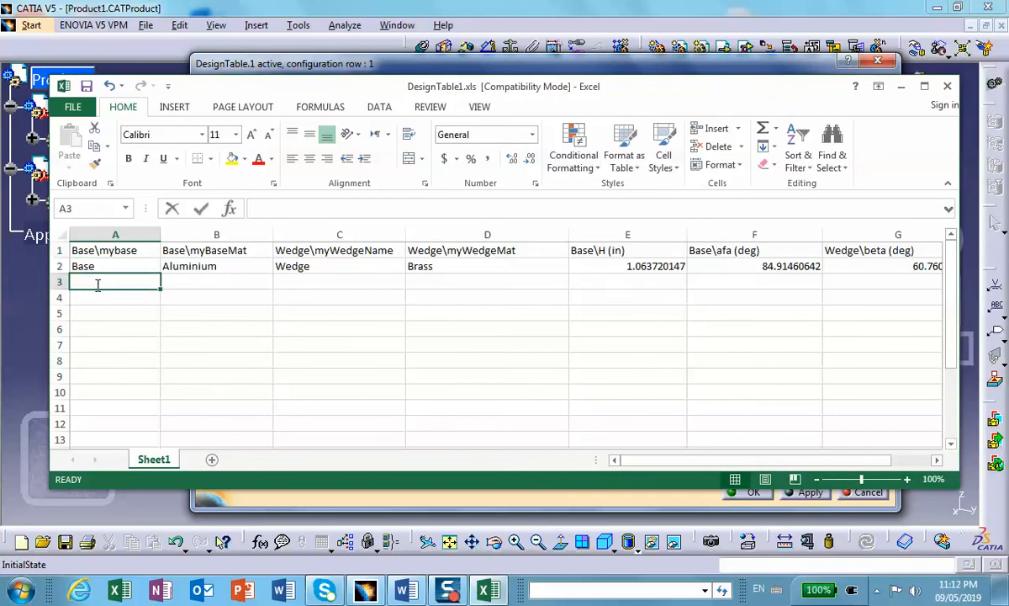
text(A)
text(B001)
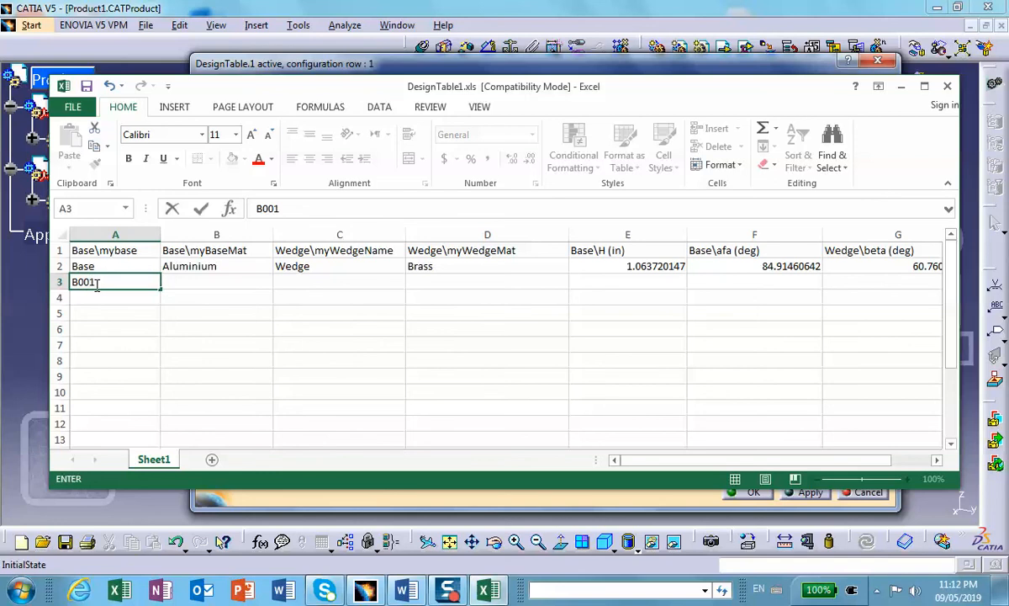
click(164, 280)
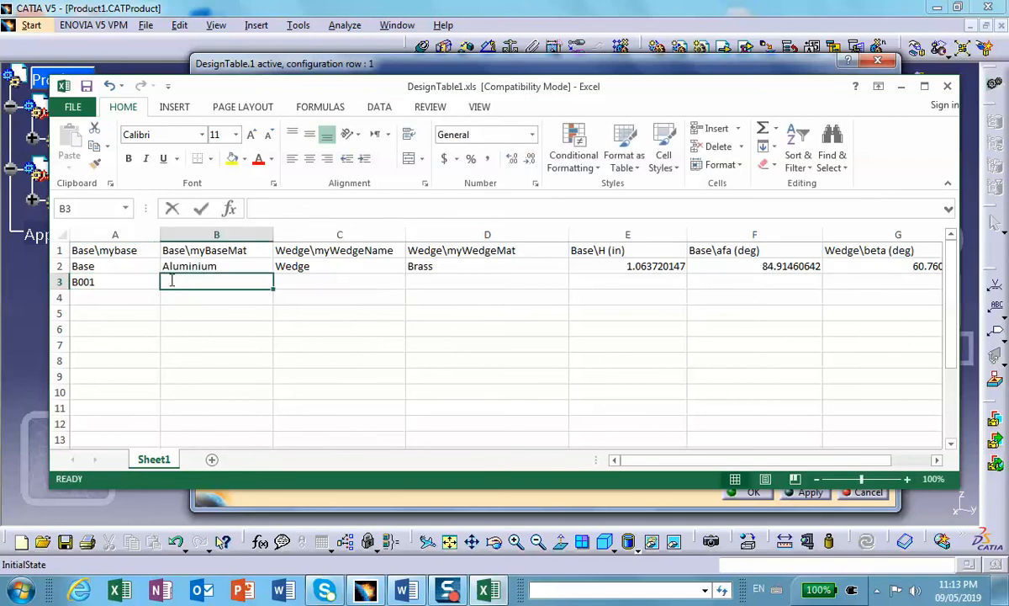
text(G)
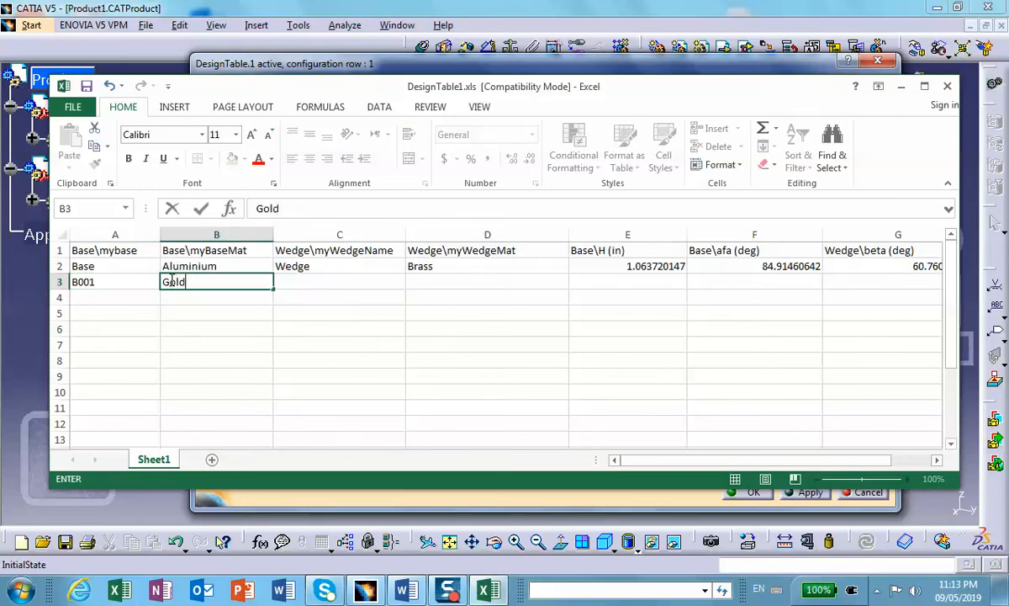
text(old)
- Enter wedge name W001 and wedge material Steel for the B001 configuration in row 3
click(288, 283)
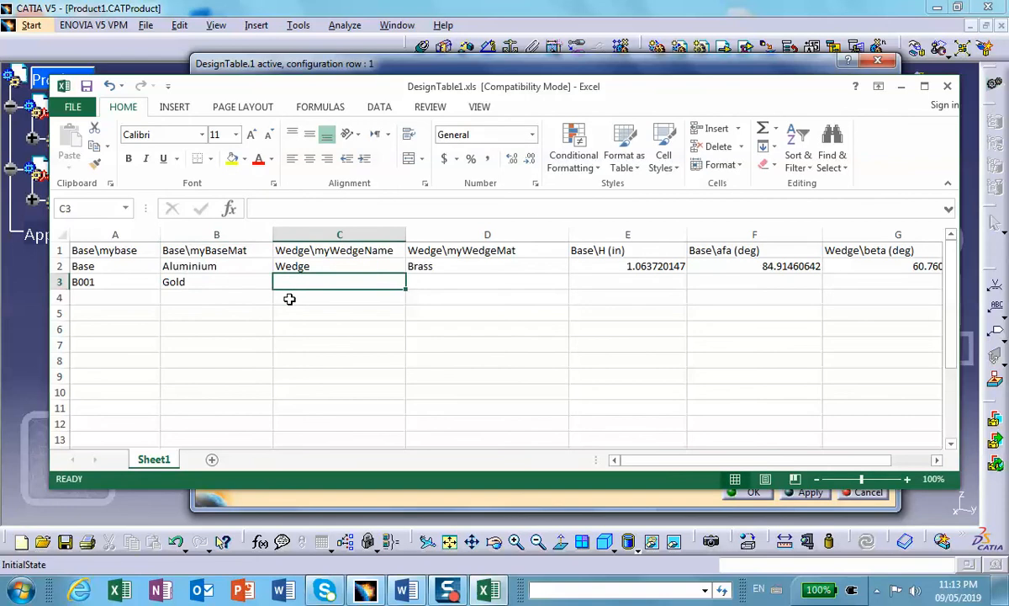
text(W001)
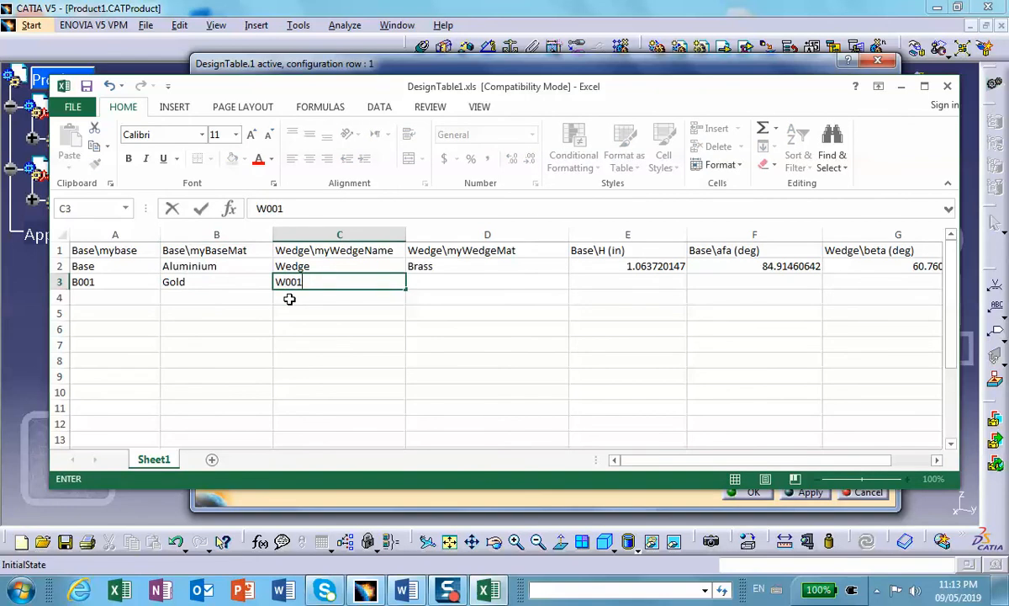
click(429, 283)
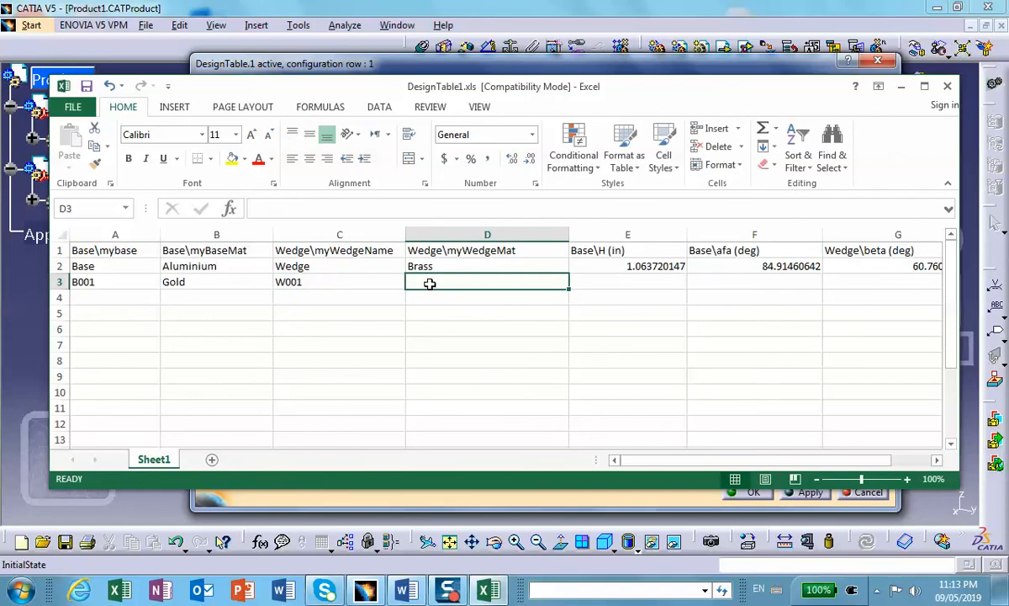
text(Stee)
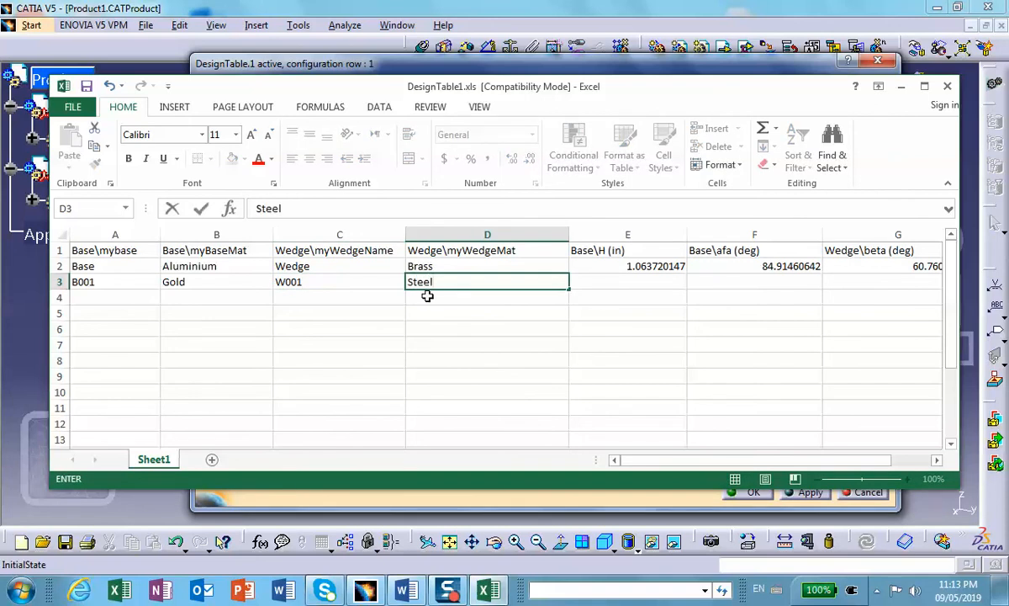
text(l)
- Set Base\H to 1 in for the B001 configuration in row 3
click(604, 284)
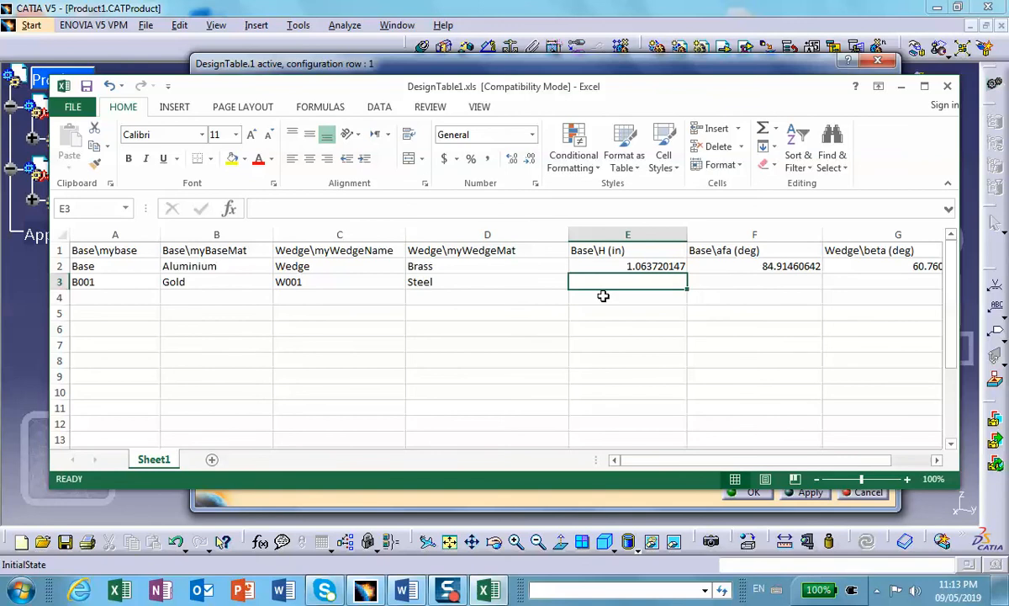
text(1)
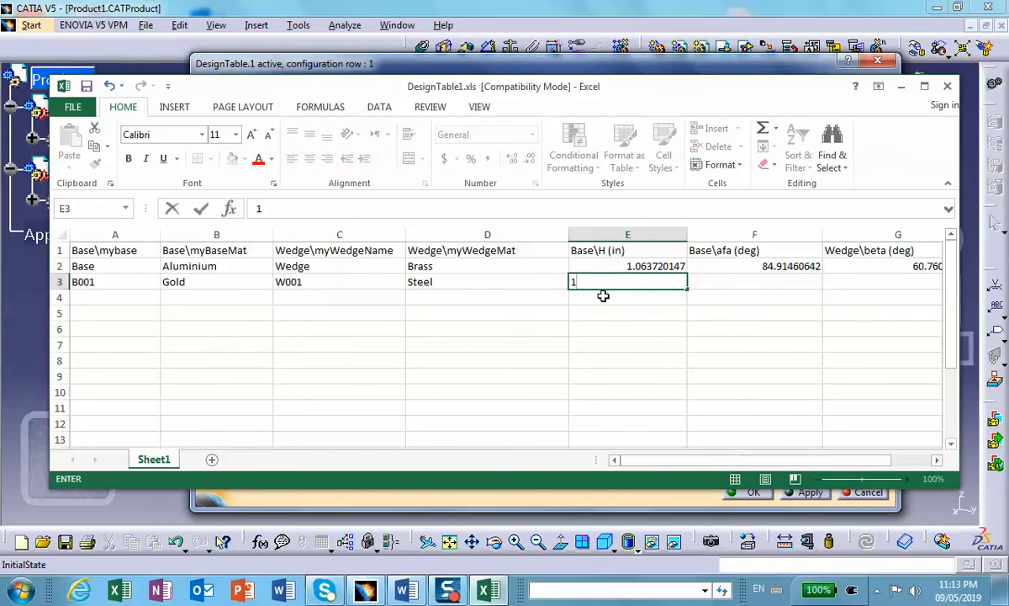
click(728, 283)
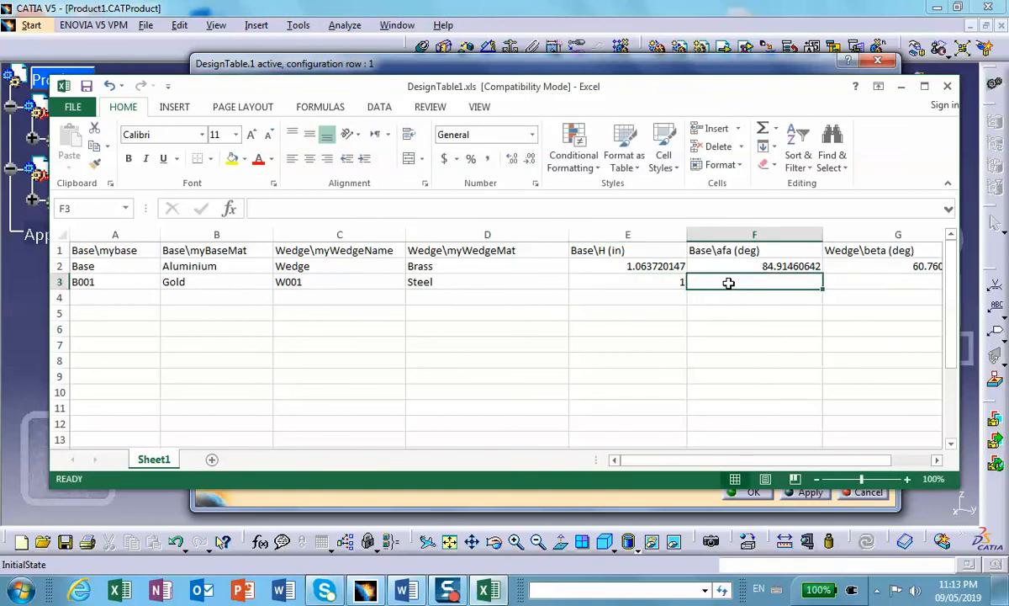
- Set Base\afa to 90 deg and Wedge\beta to 30 deg for the B001 configuration in row 3
text(90)
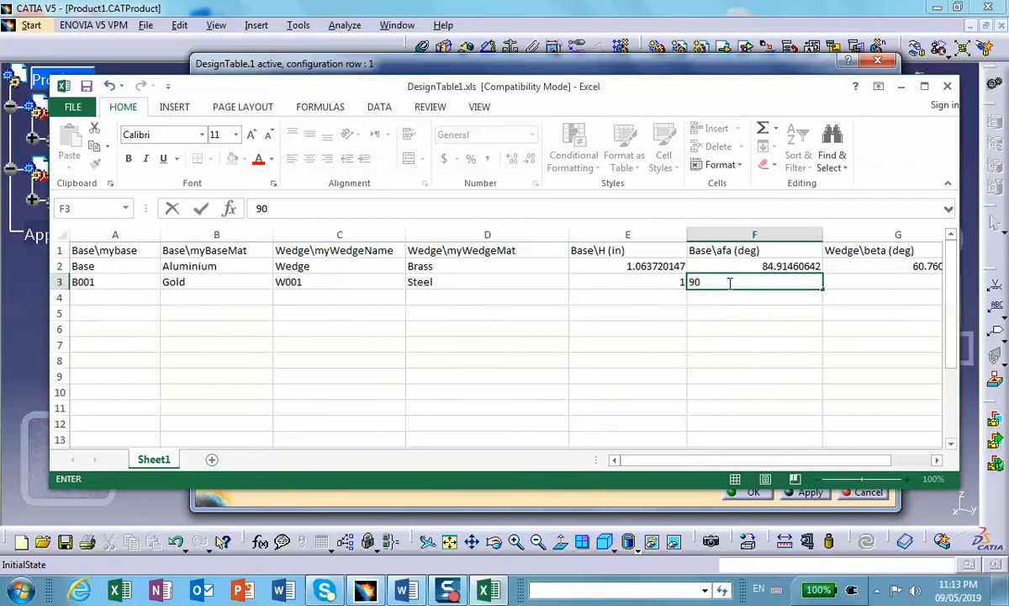
click(856, 282)
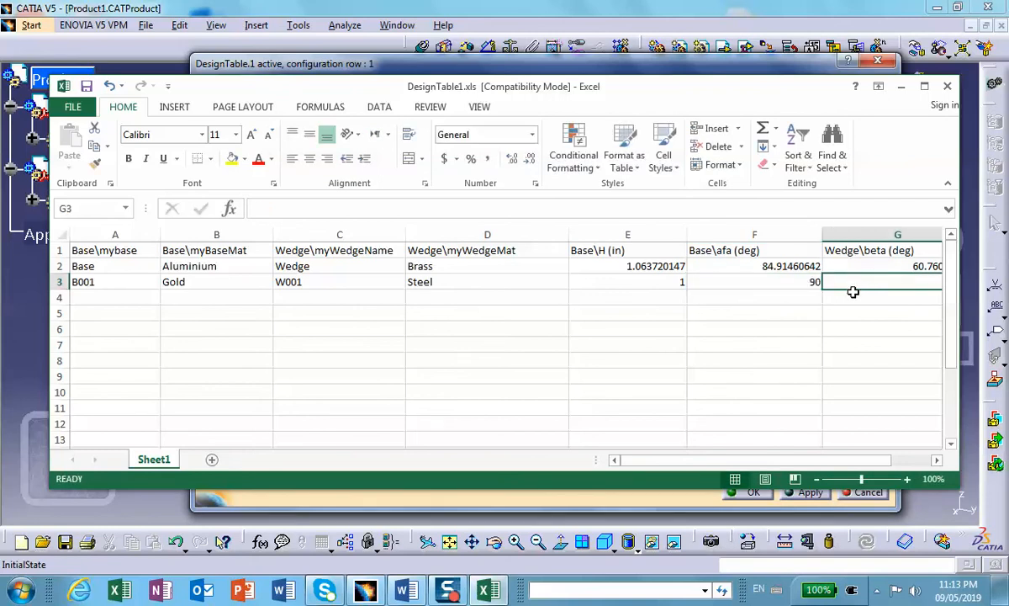
text(30)
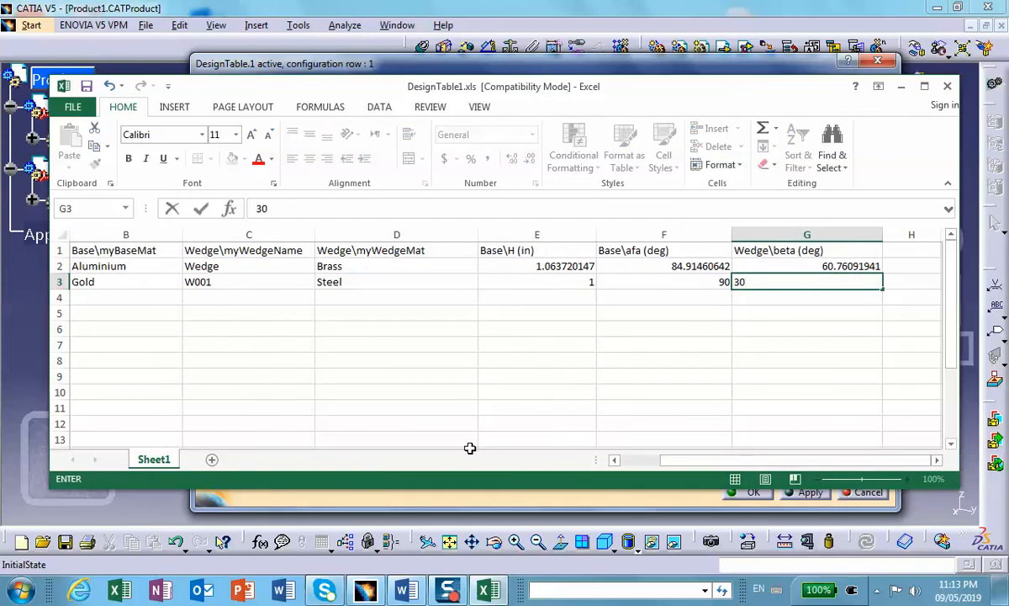
- Start a third configuration in row 4 with base name B002 and base material Silver
drag(707, 461, 615, 462)
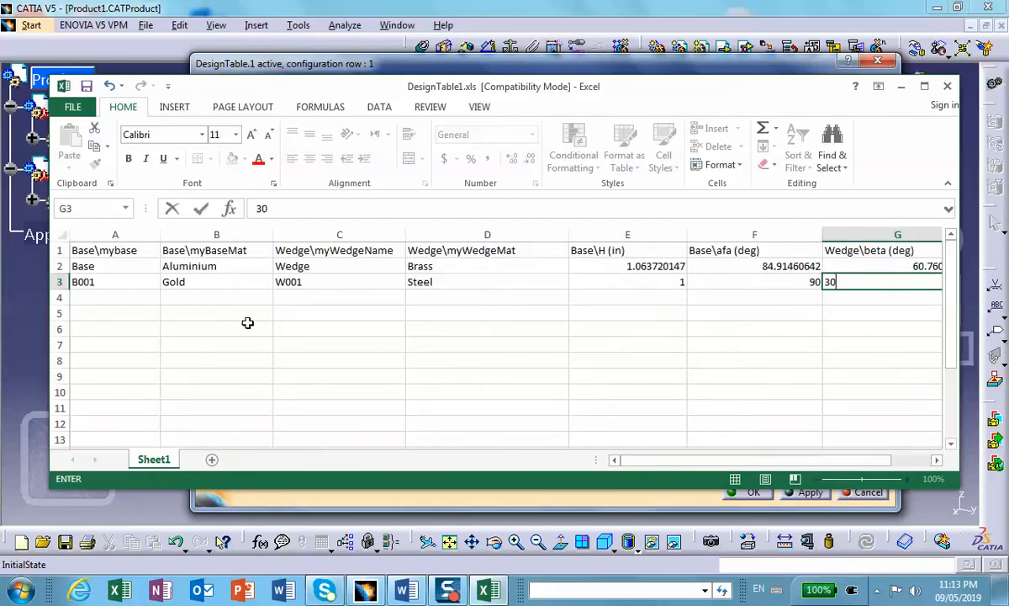
click(111, 297)
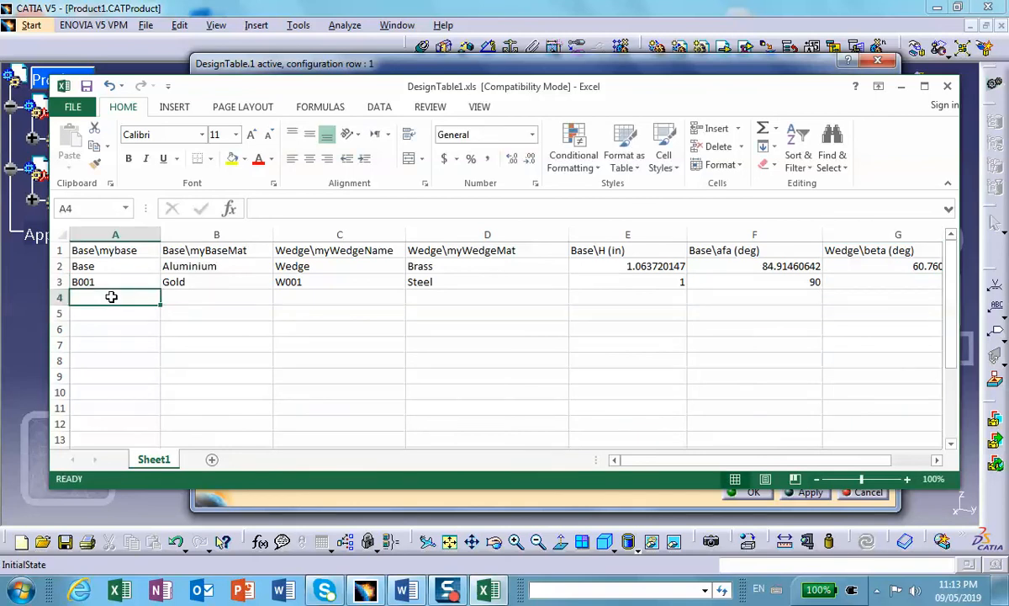
text(B001)
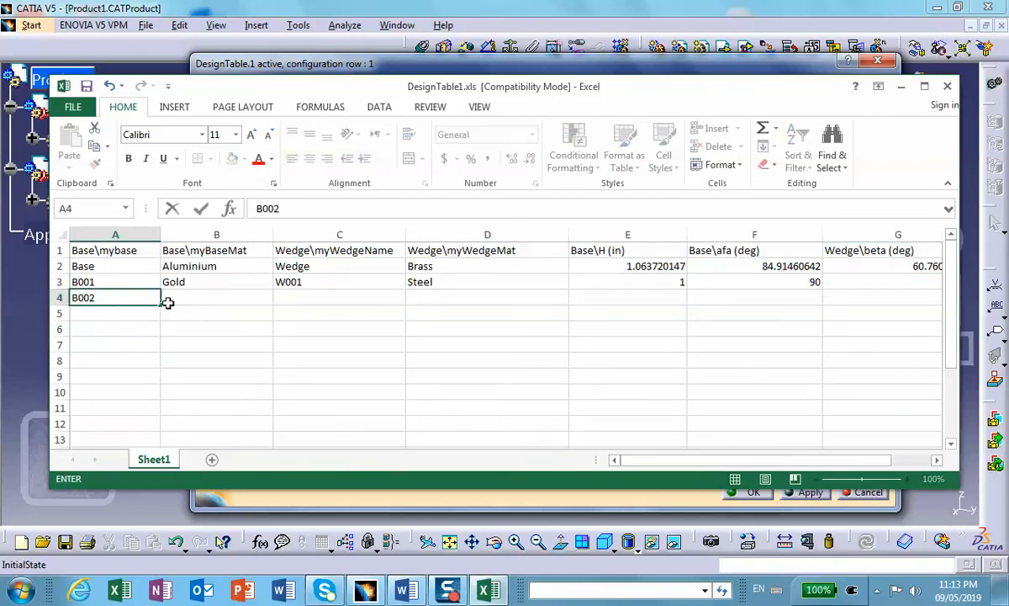
click(190, 298)
text(Silver)
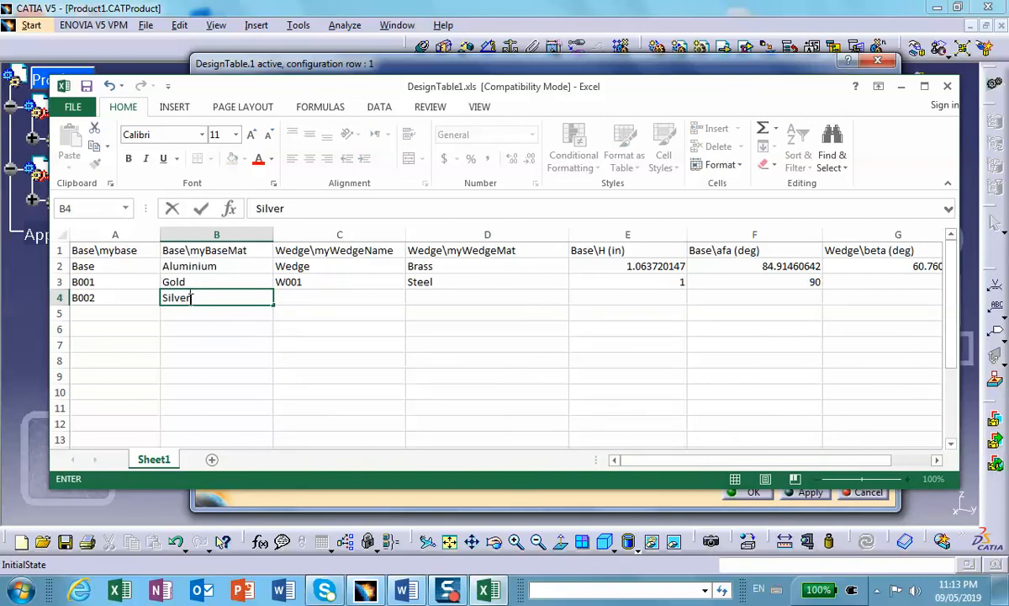
- Enter wedge name W002 and wedge material Iron for the B002 configuration in row 4
click(300, 296)
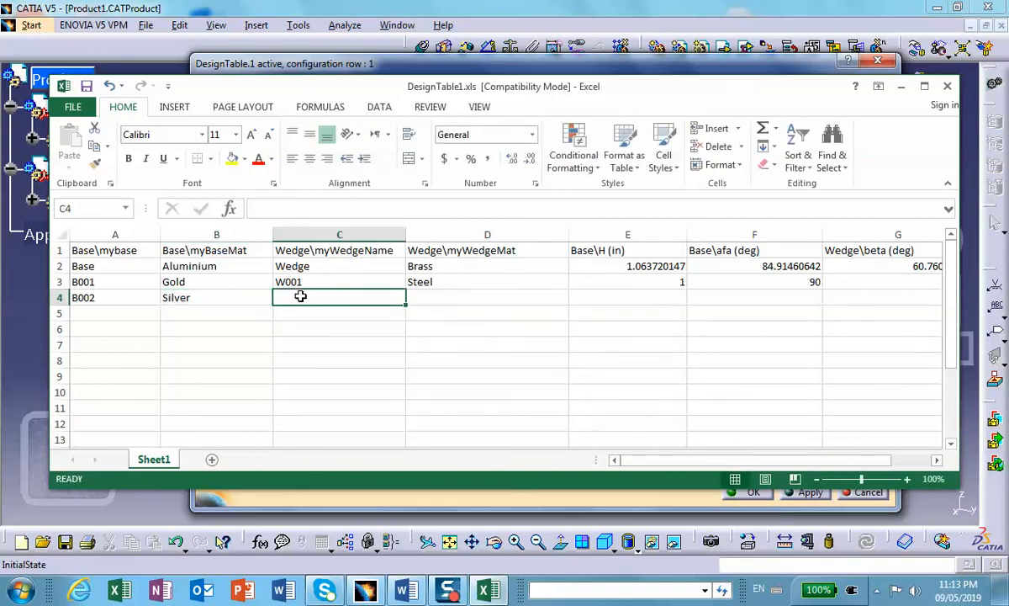
text(W)
text(001)
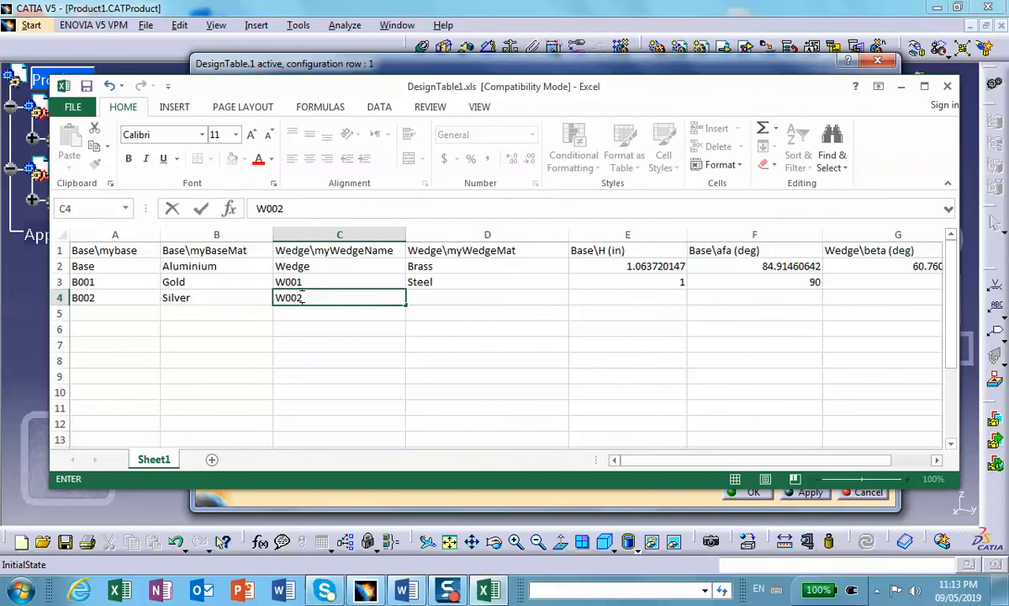
click(428, 296)
text(I)
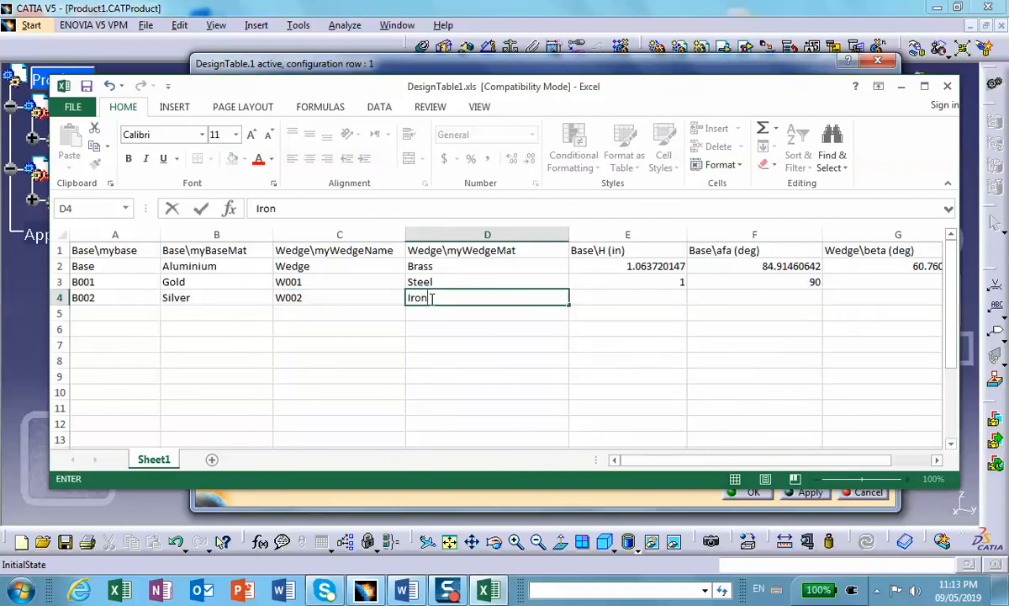
text(ron)
- Set Base\H to 0.5 in, Base\afa to 30 deg and Wedge\beta to 90 deg for the B002 configuration
click(607, 294)
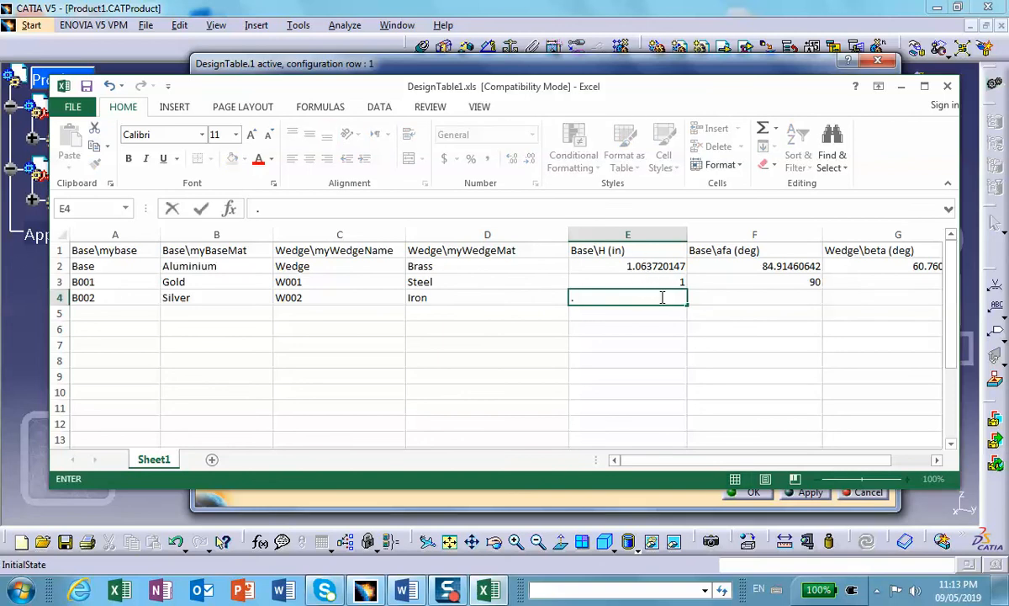
click(794, 297)
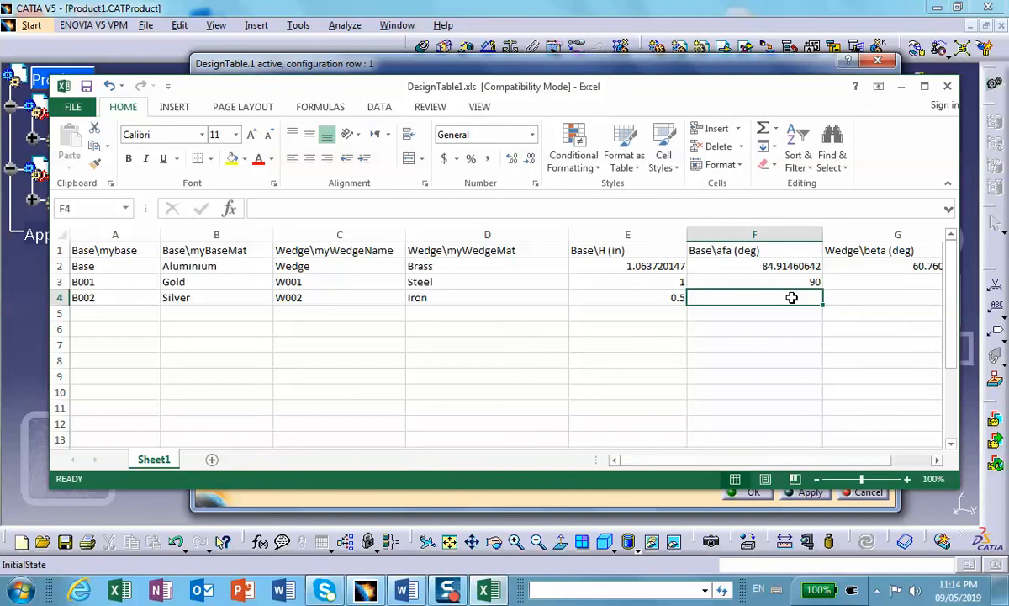
text(30)
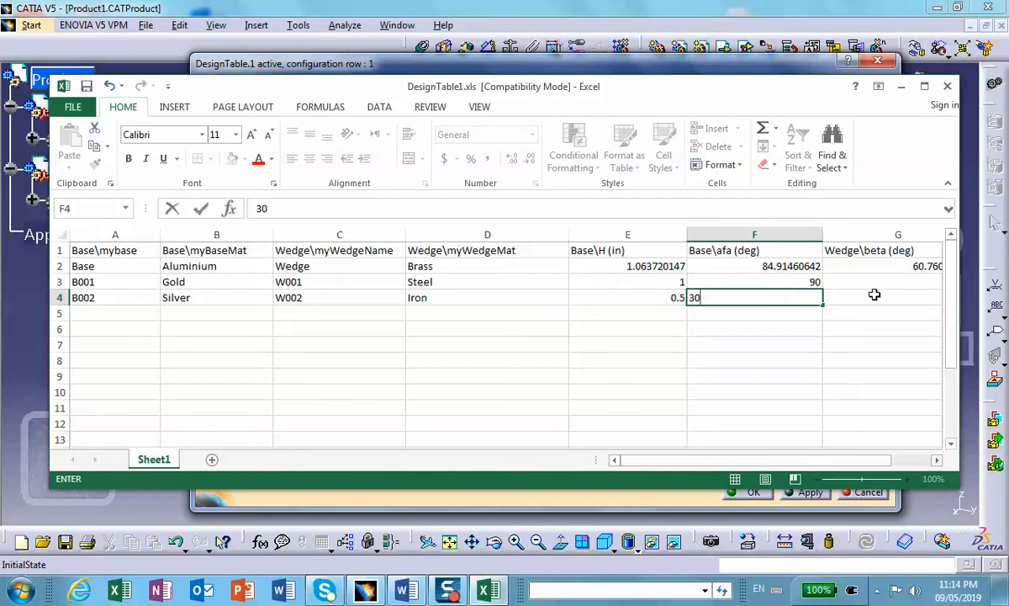
click(875, 295)
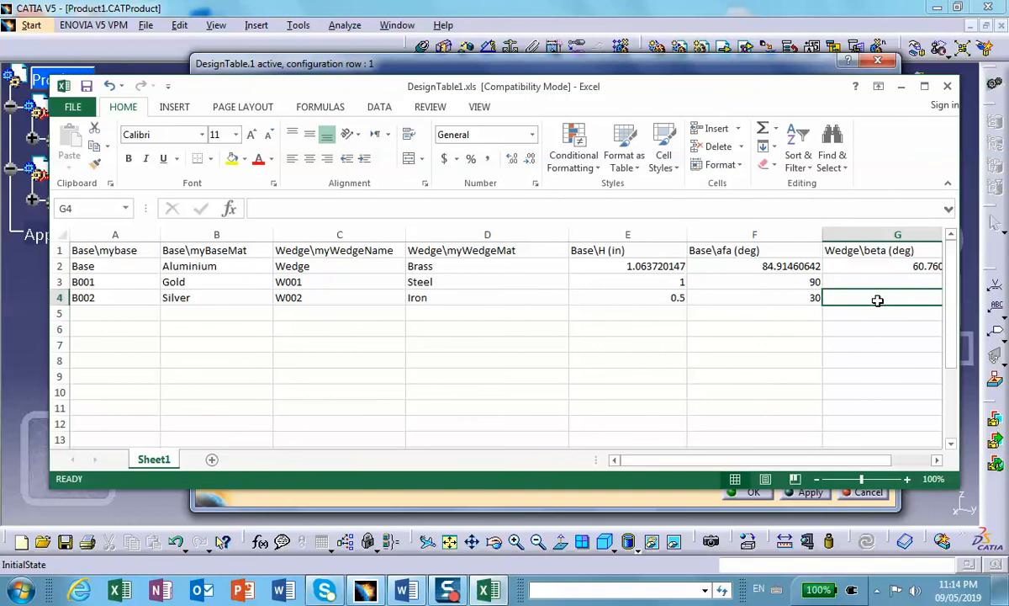
text(90)
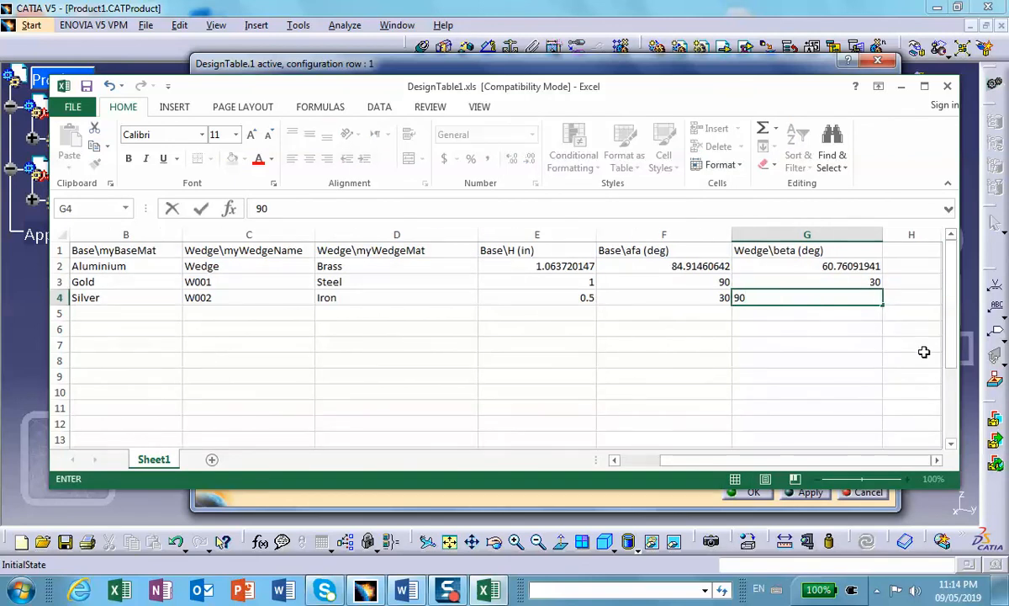
drag(924, 350, 923, 362)
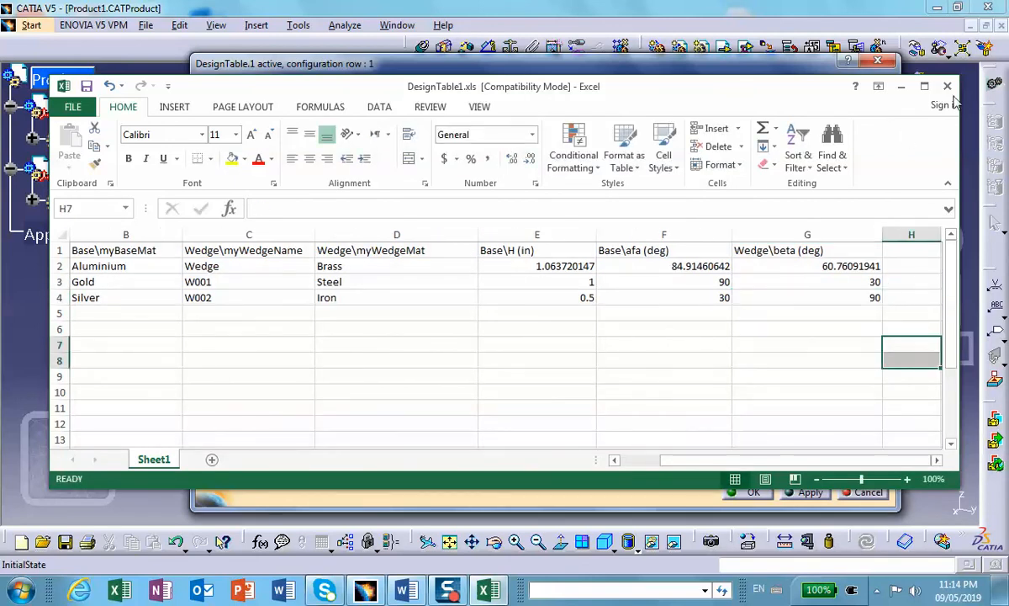
- Widen and reposition the Excel window so the sheet shows the full width of columns A through G
drag(961, 129, 1001, 128)
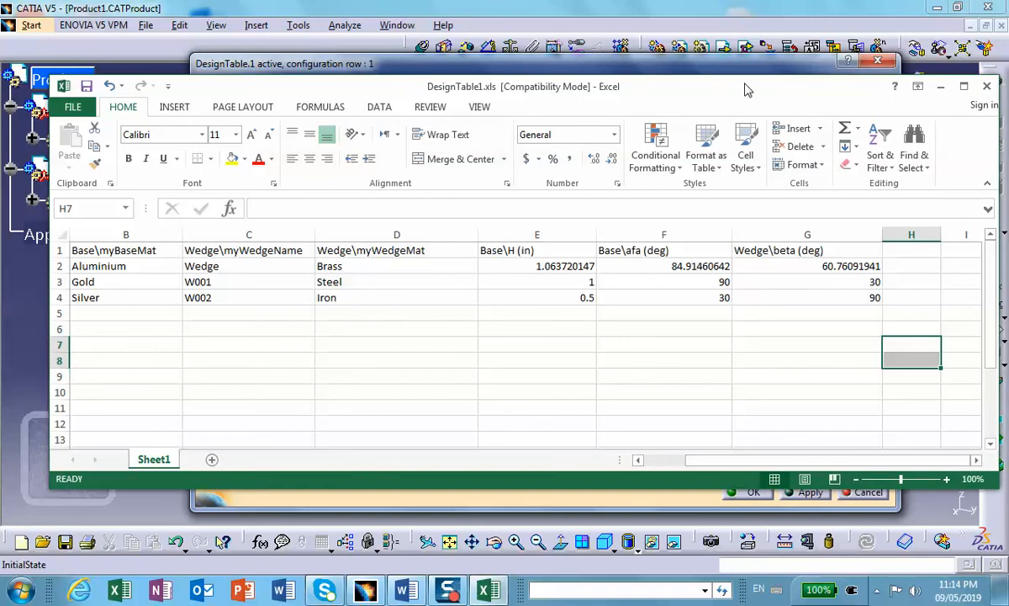
drag(745, 82, 689, 85)
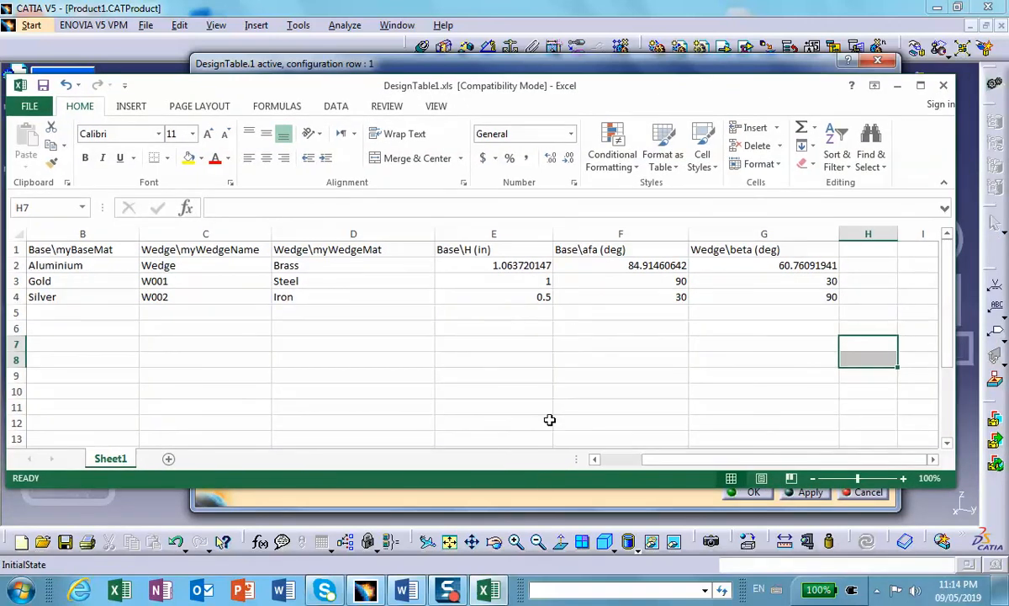
drag(665, 459, 623, 459)
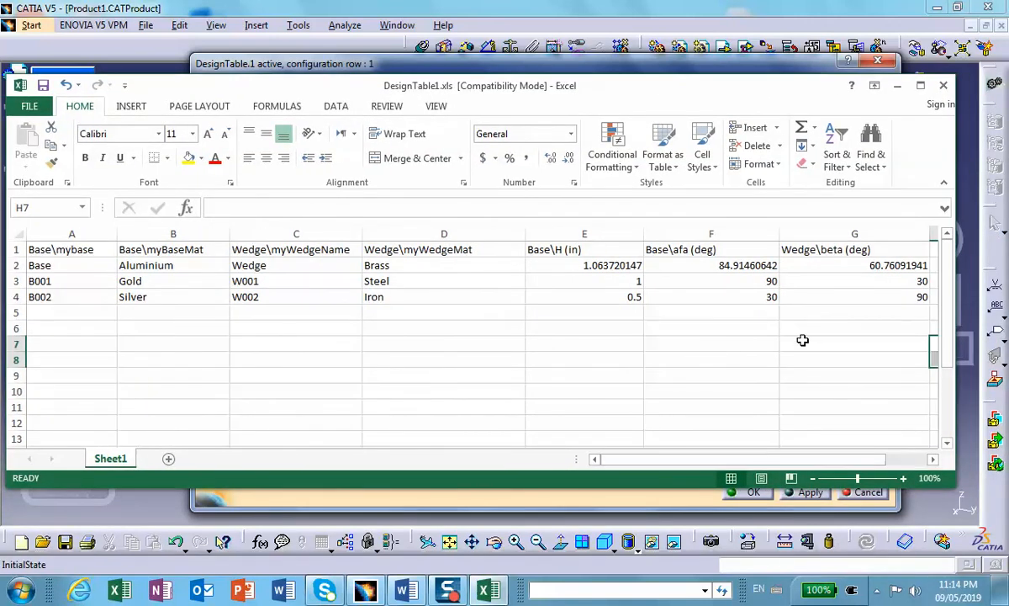
- Start a fourth configuration in row 5 with base name B003 and base material Iron
click(50, 309)
text(B003)
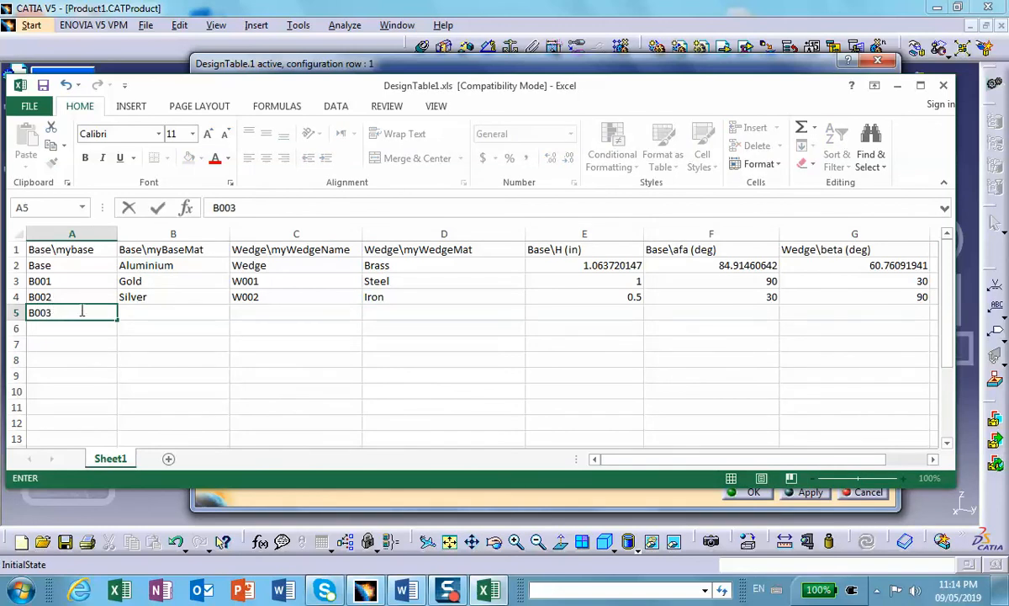
click(135, 311)
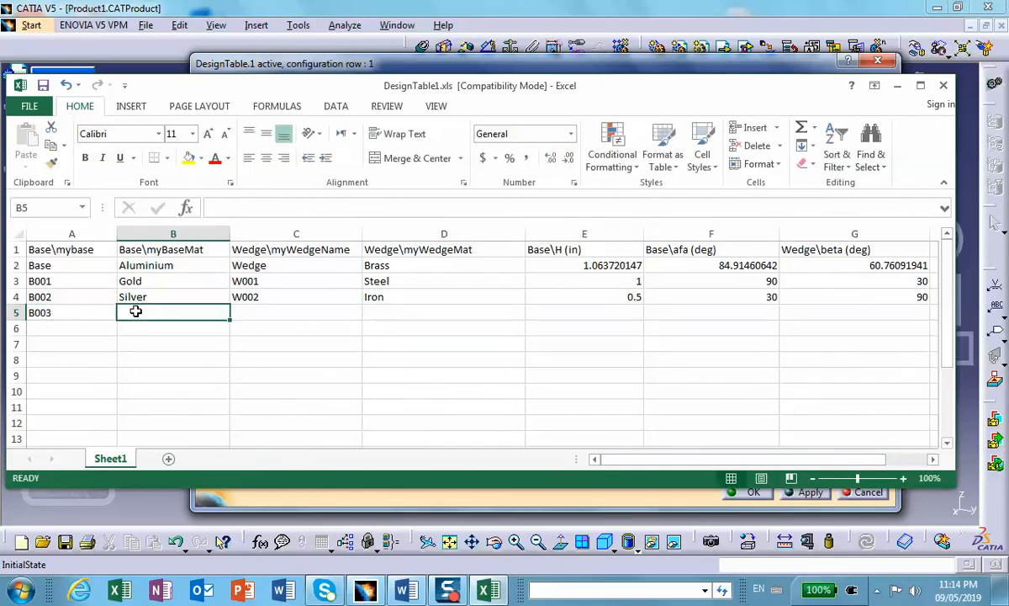
text(Iron)
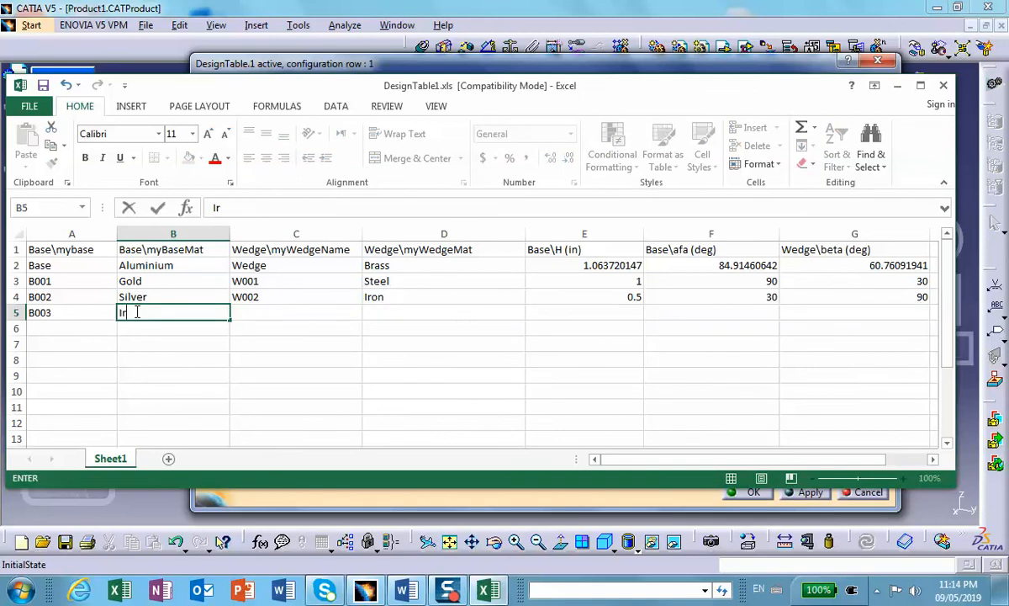
- Enter wedge name W003 and wedge material Copper for the B003 configuration in row 5
click(259, 313)
text(W003)
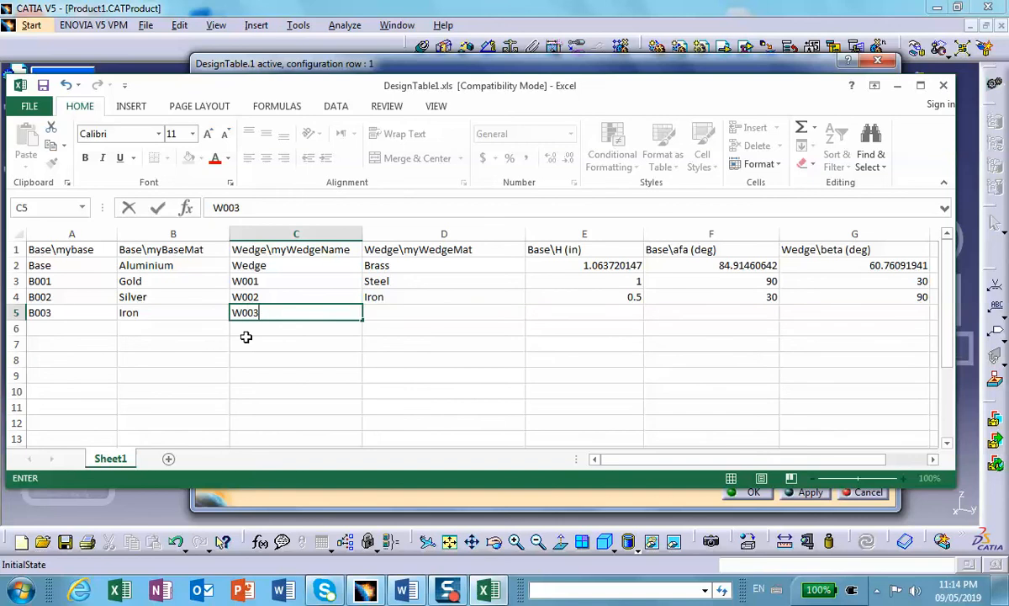
click(375, 312)
text(C)
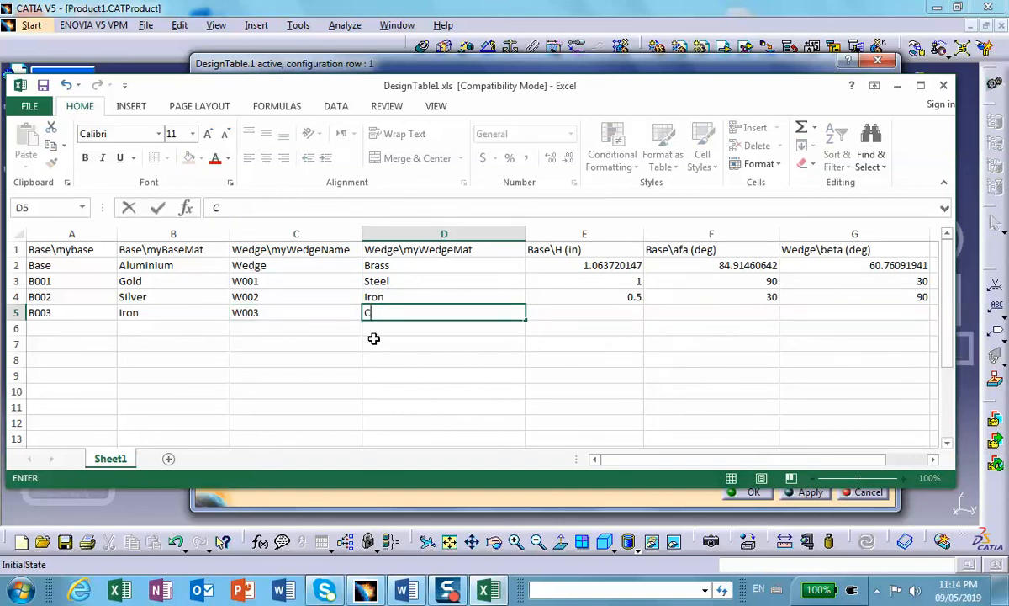
text(opper)
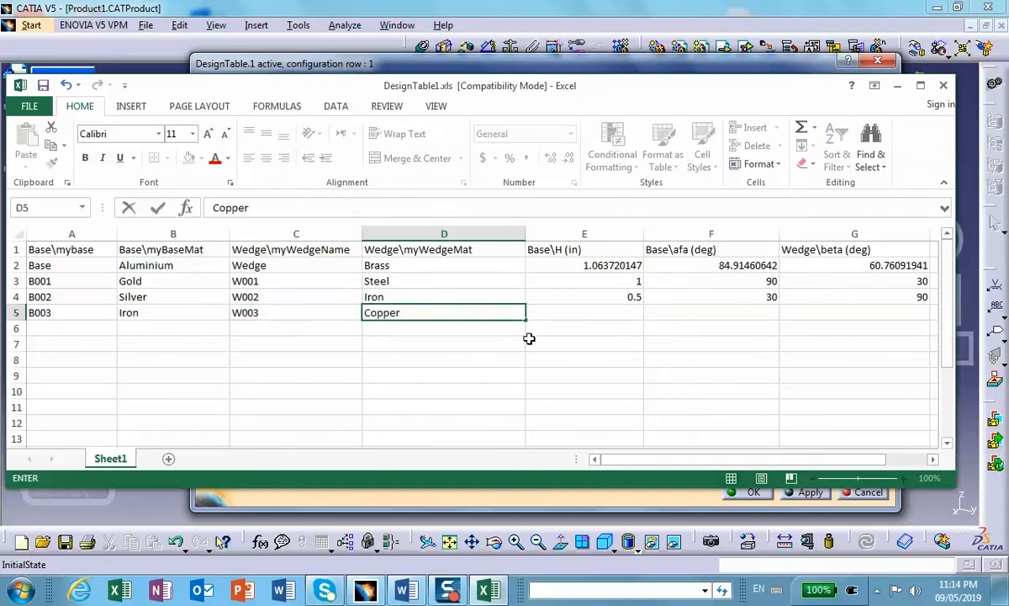
- Set Base\H to 1.5 in, Base\afa to 60 deg and Wedge\beta to 10 deg for the B003 configuration
click(601, 311)
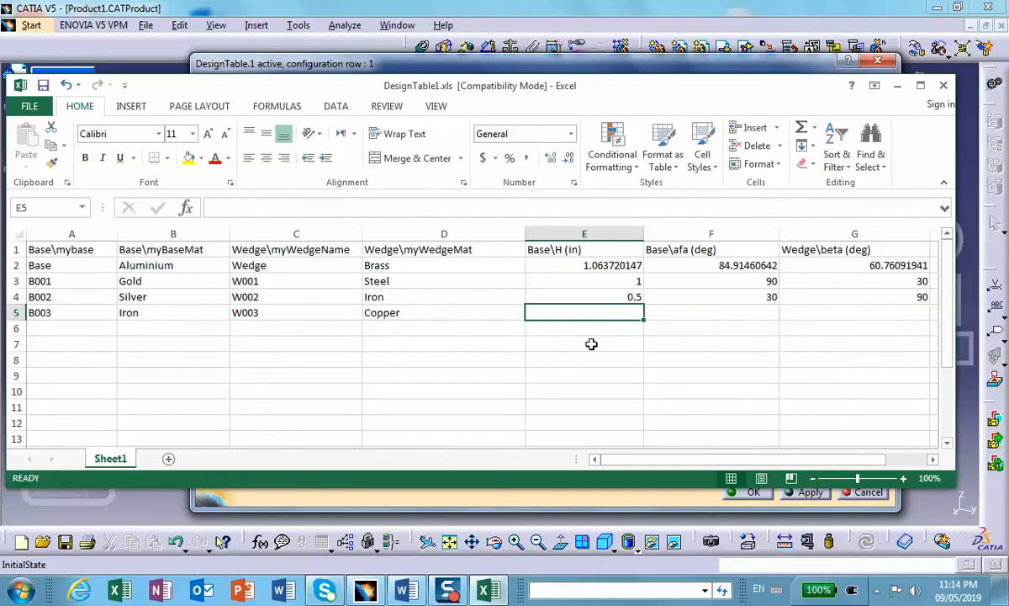
text(1.5)
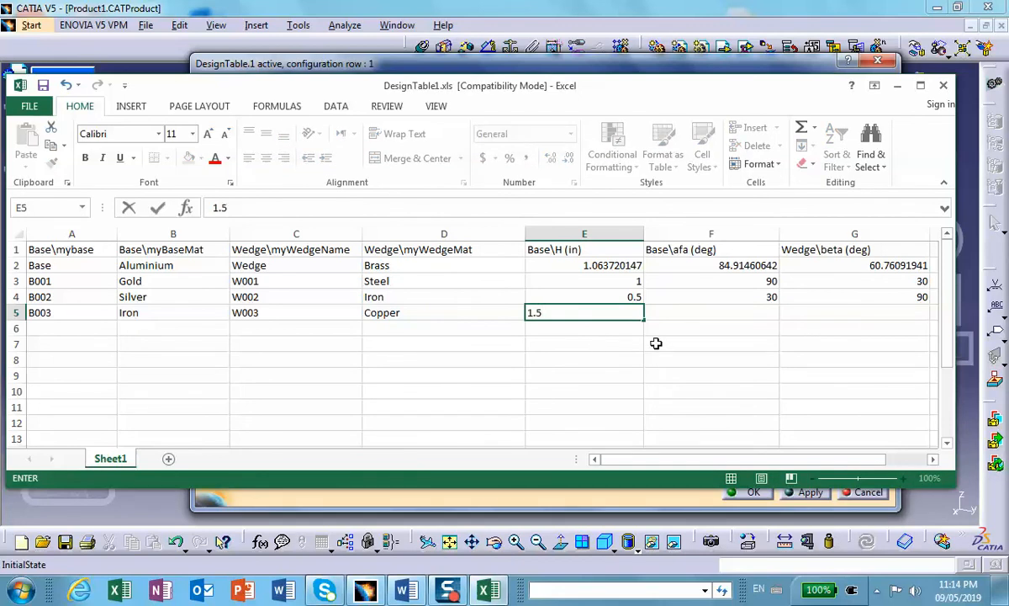
click(705, 313)
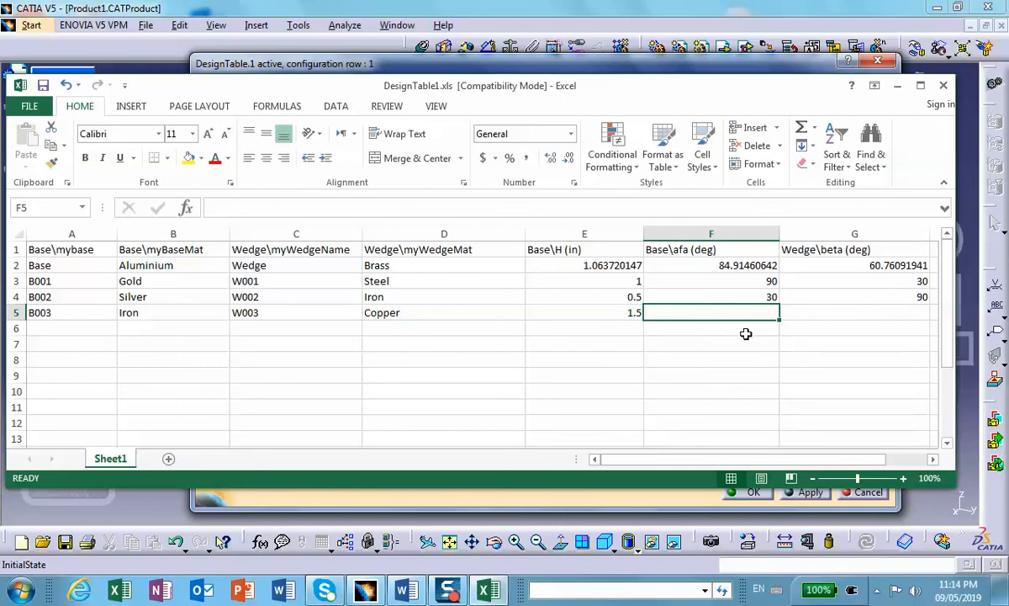
text(6)
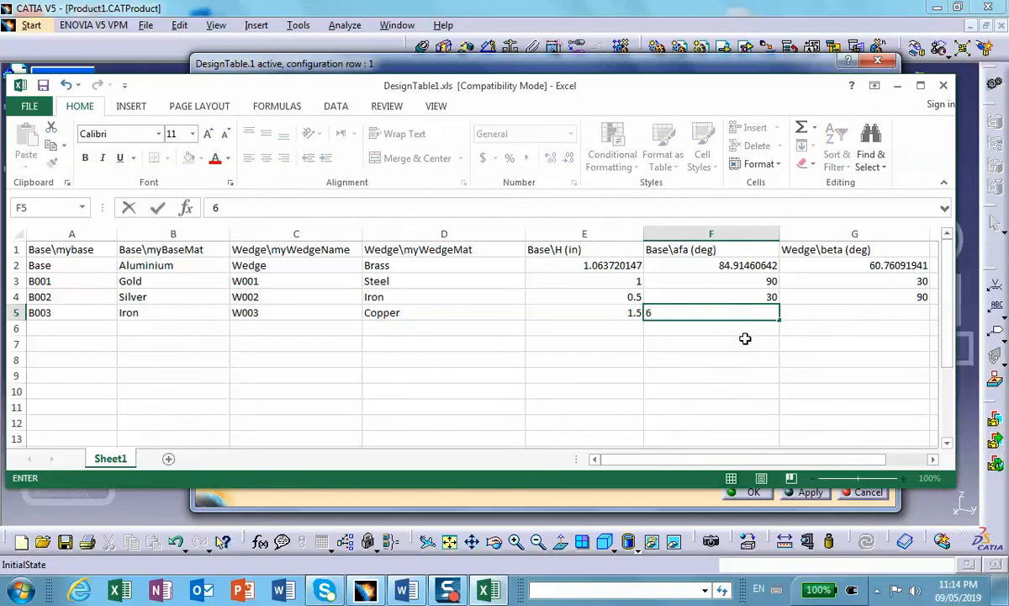
text(0)
click(842, 312)
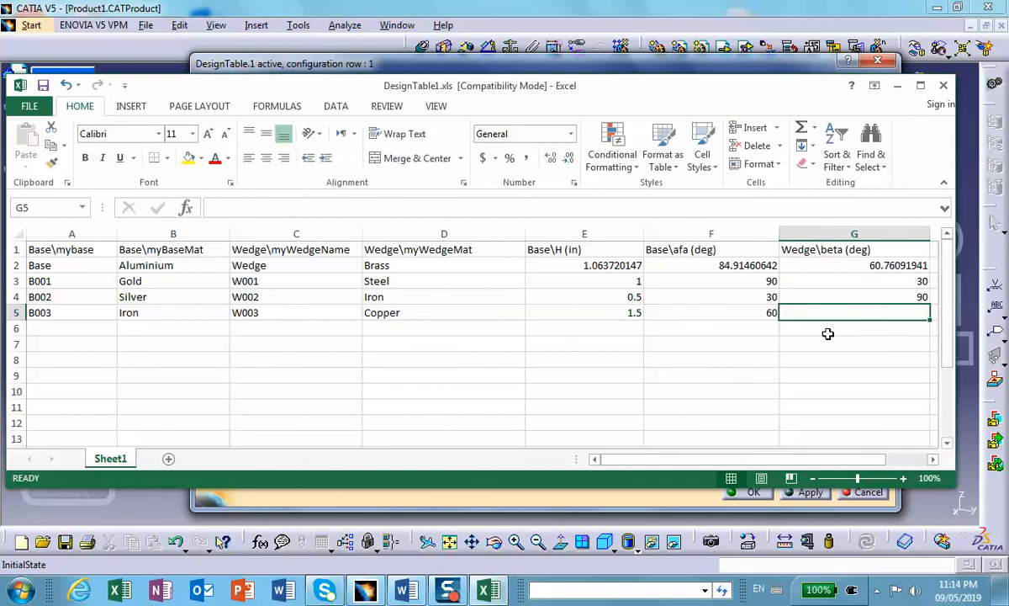
text(10)
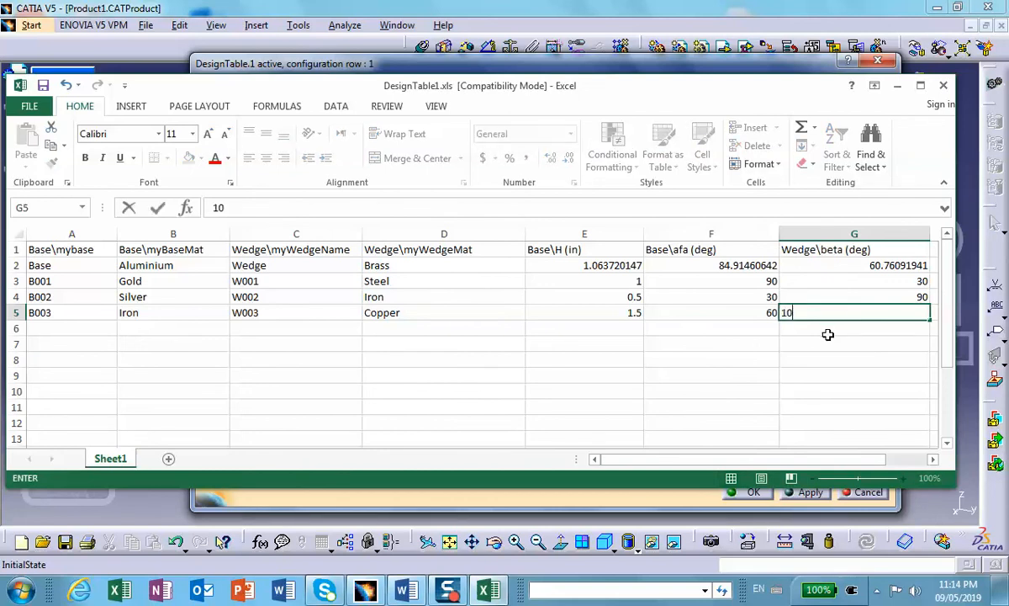
click(789, 362)
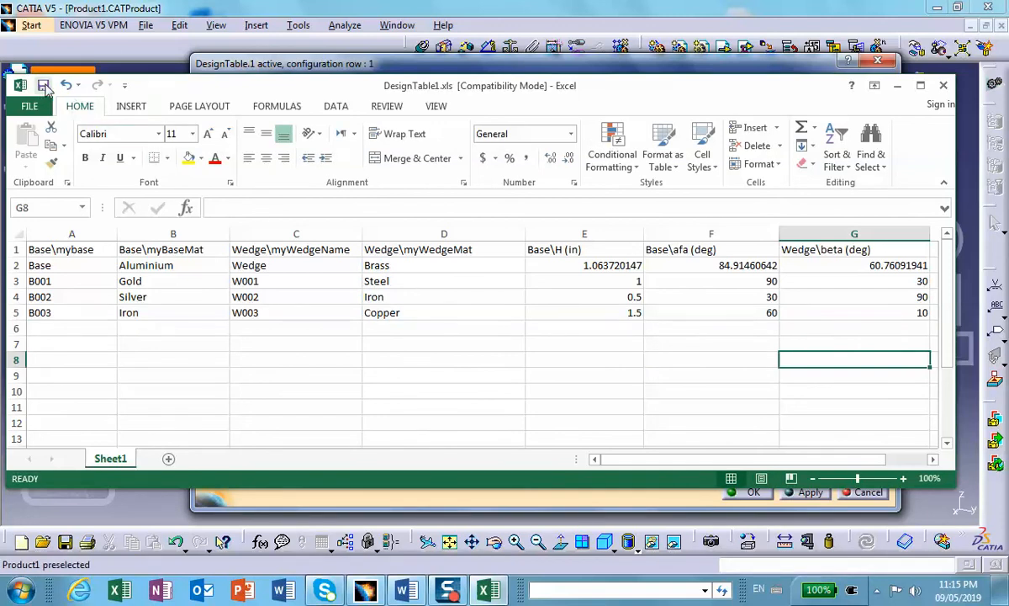
- Save and close the design table workbook, then return to CATIA and dismiss the synchronization report
click(945, 88)
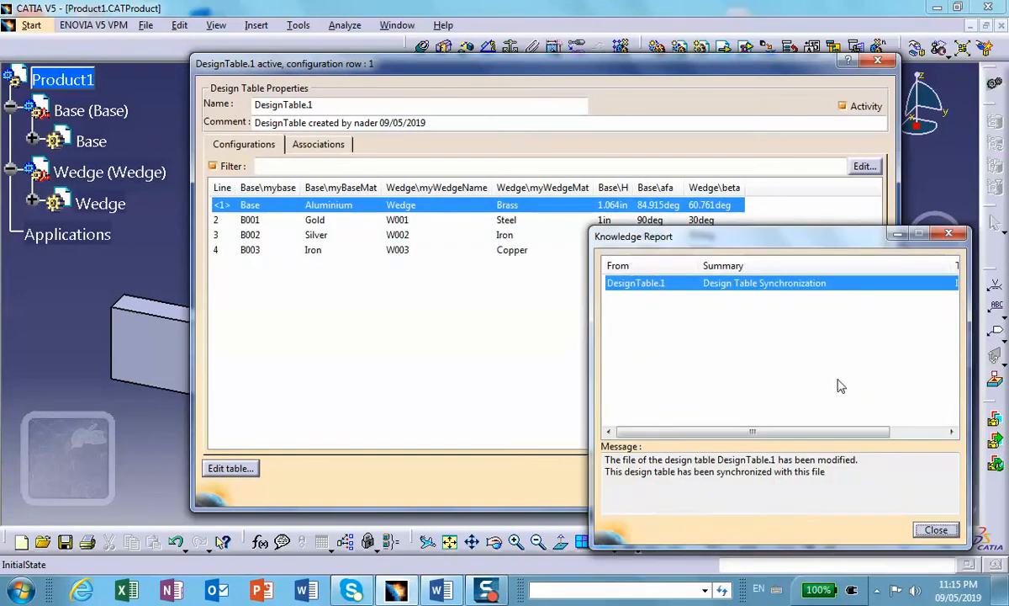
click(935, 529)
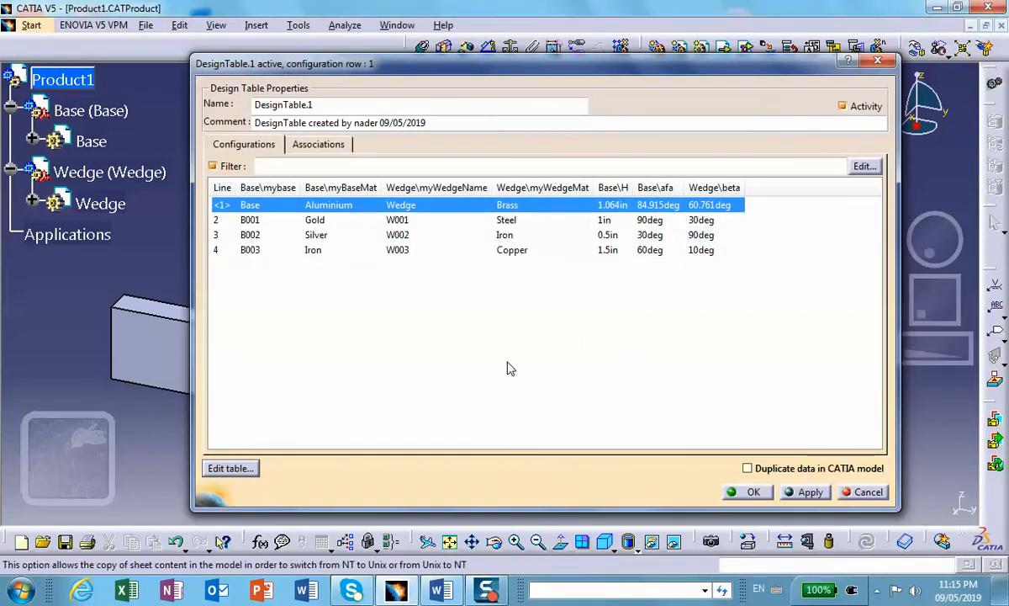
- Move the design table dialog aside and bring the base and wedge fully into view beside it
drag(451, 73, 607, 97)
middle_drag(236, 138, 167, 200)
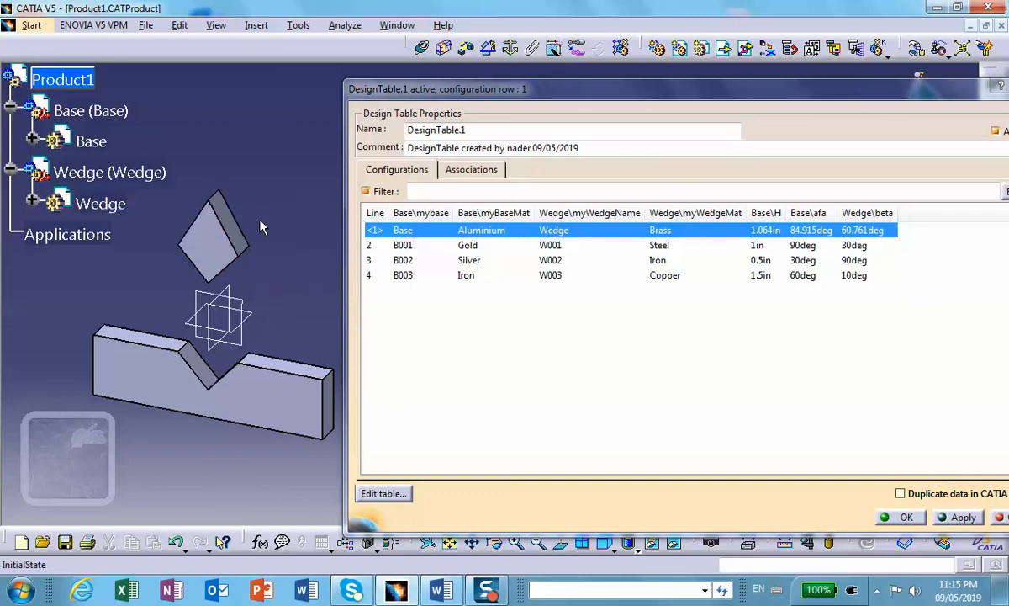
- Apply the B001 configuration, expand the base and wedge parts in the tree, and update the assembly
click(422, 245)
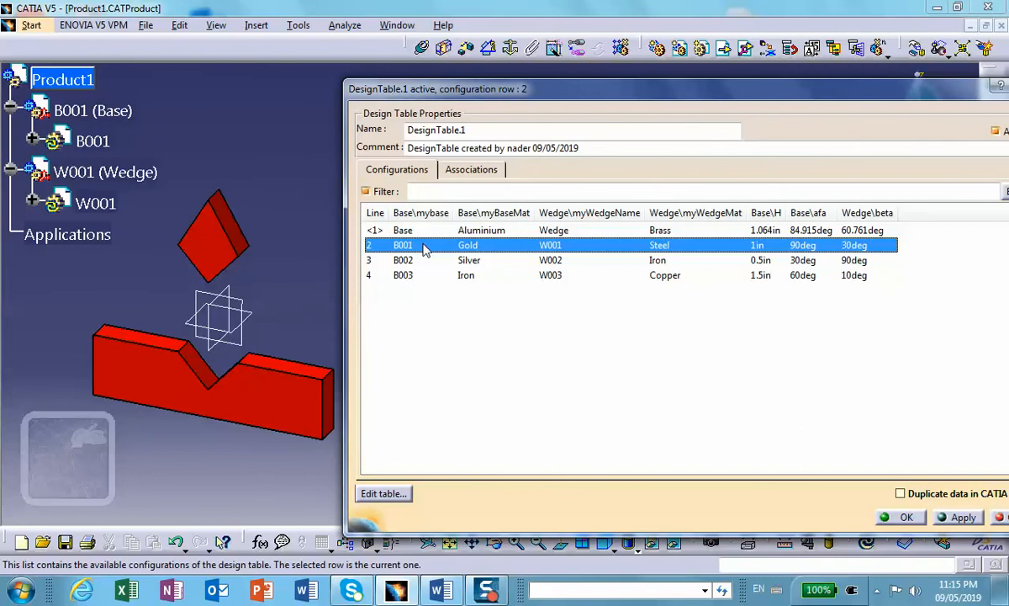
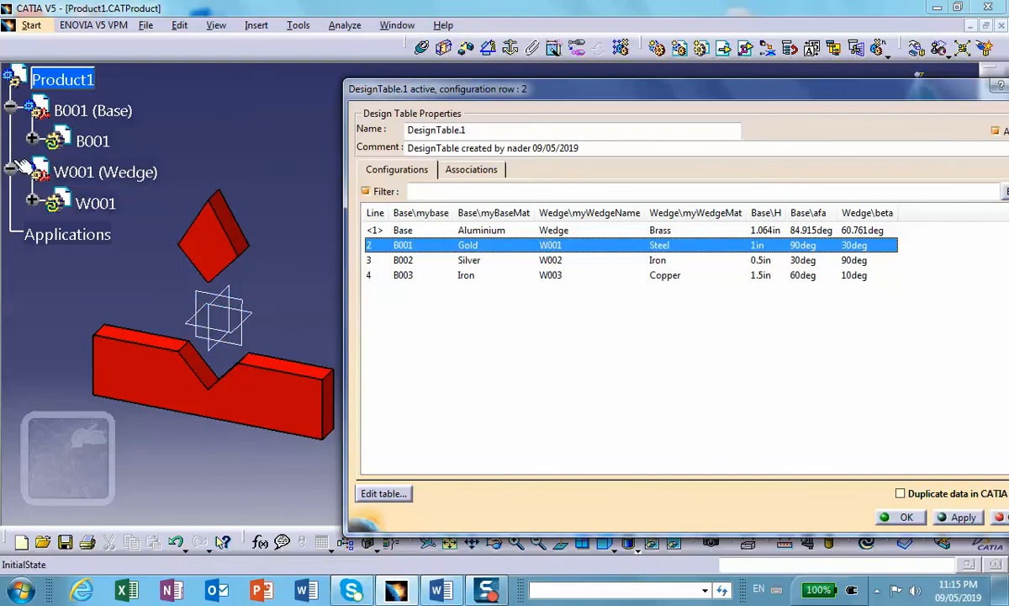
click(32, 138)
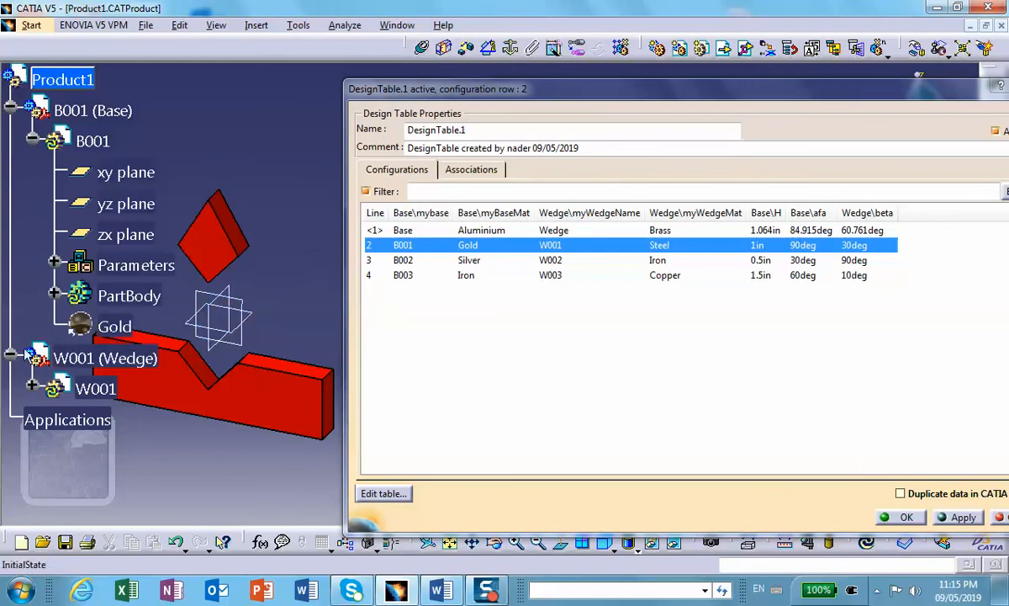
click(32, 388)
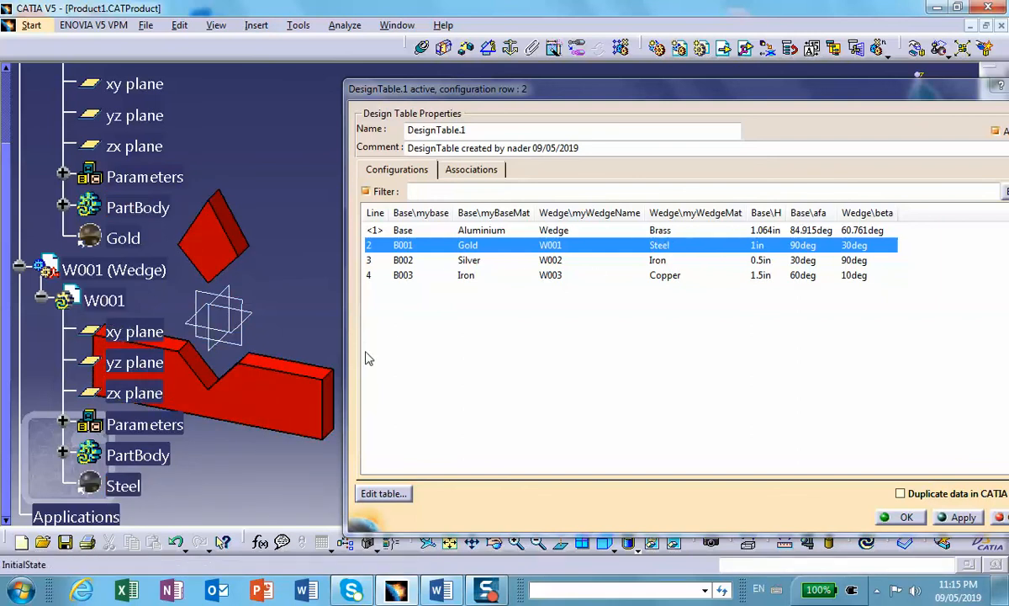
click(960, 519)
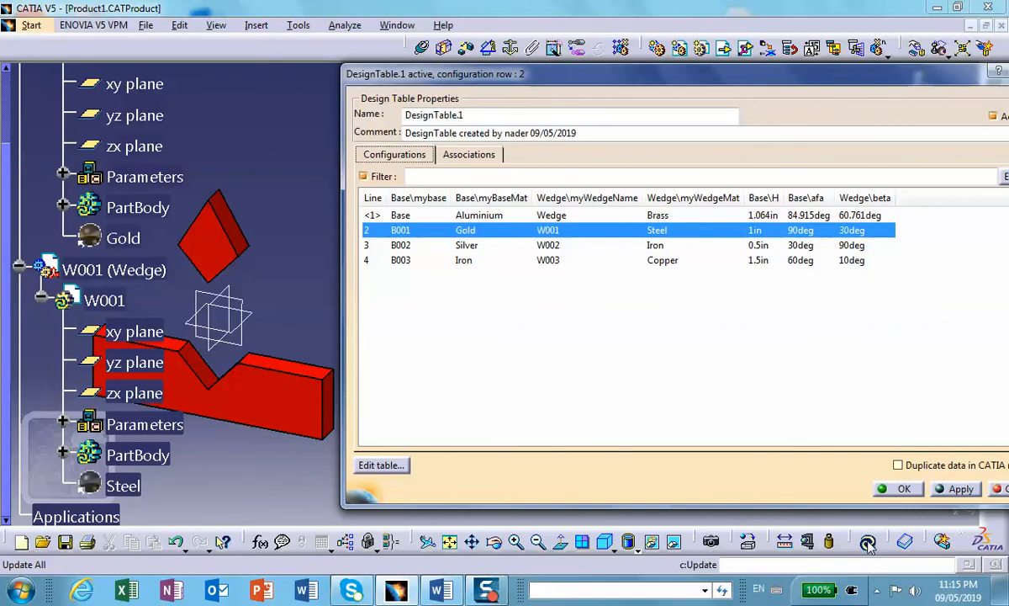
click(868, 543)
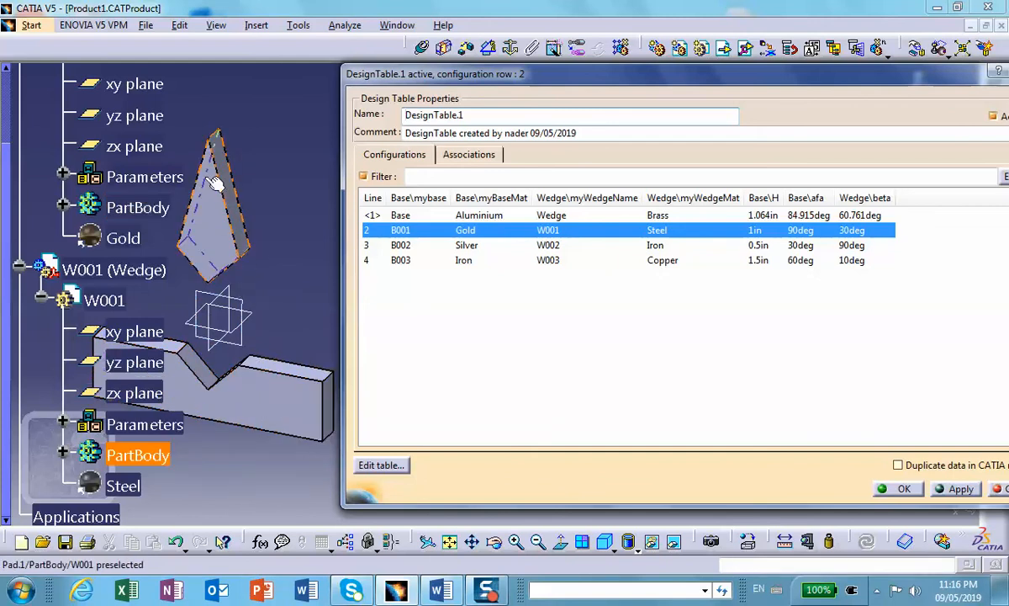
- Apply the B002 configuration from the design table and update the base and wedge geometry
click(848, 245)
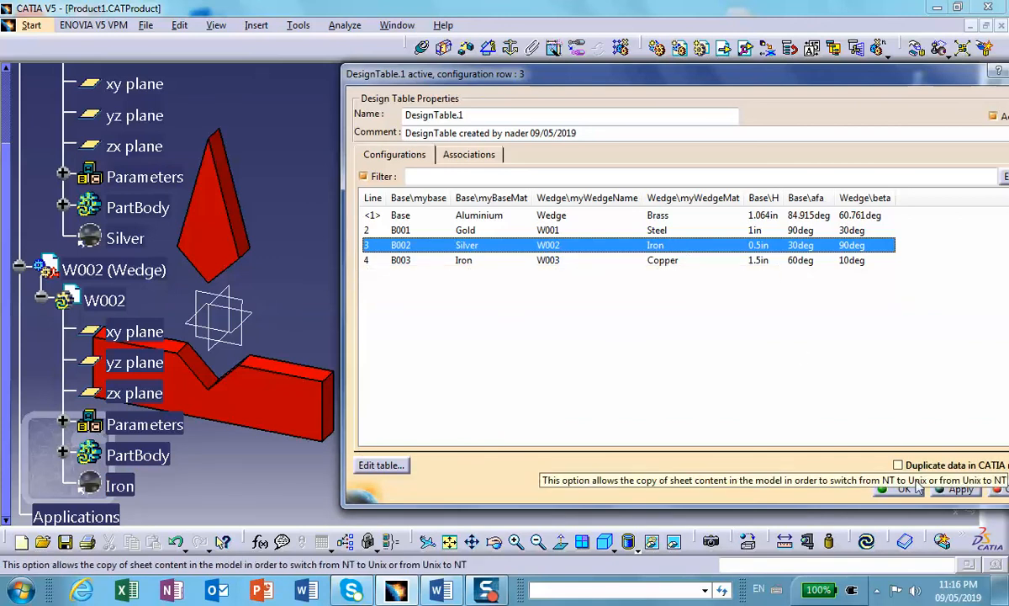
click(958, 488)
click(852, 551)
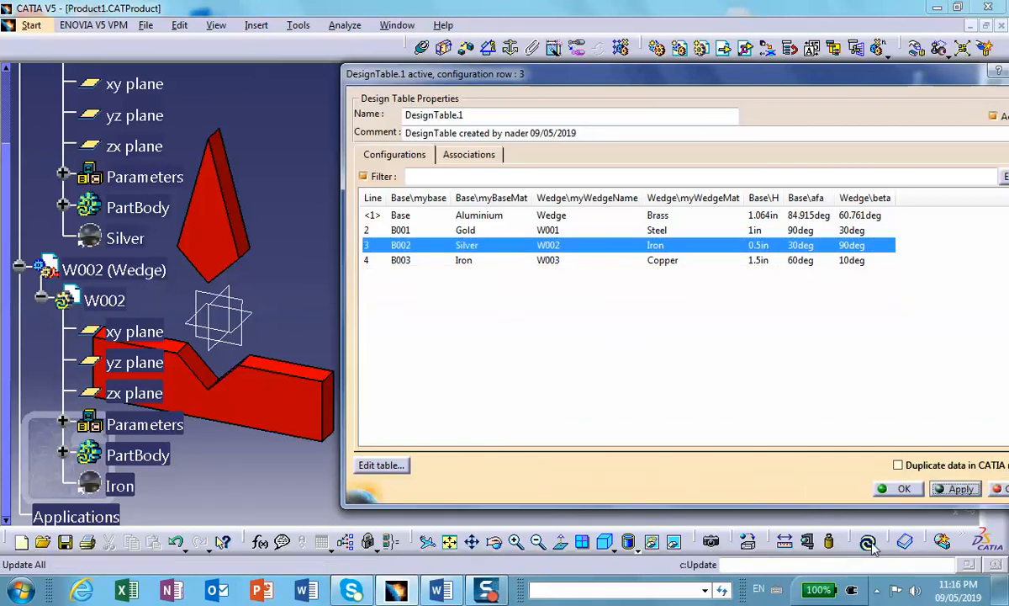
middle_drag(272, 282, 269, 214)
middle_drag(198, 252, 320, 219)
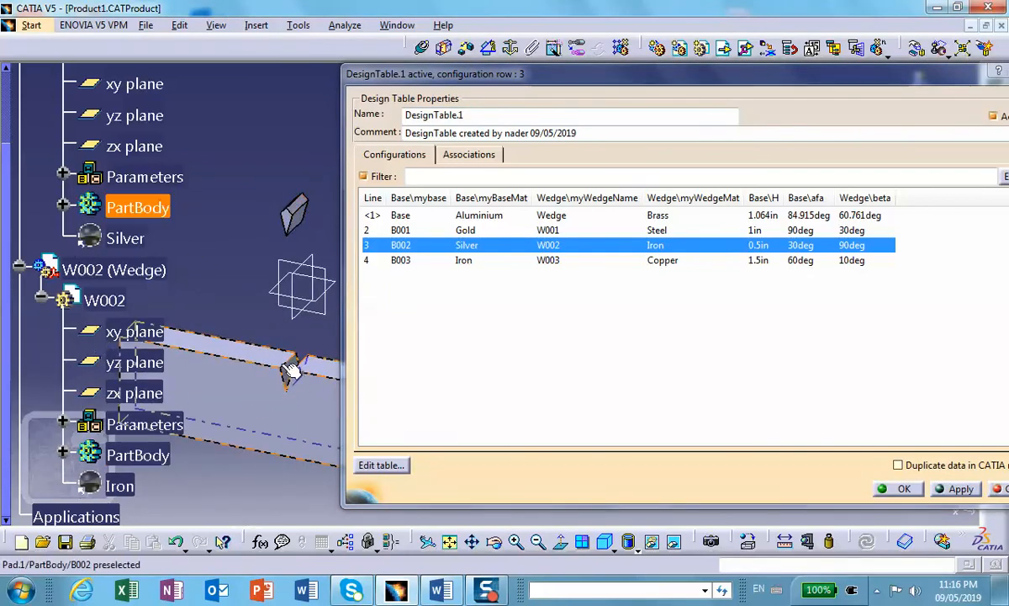
middle_drag(246, 288, 221, 249)
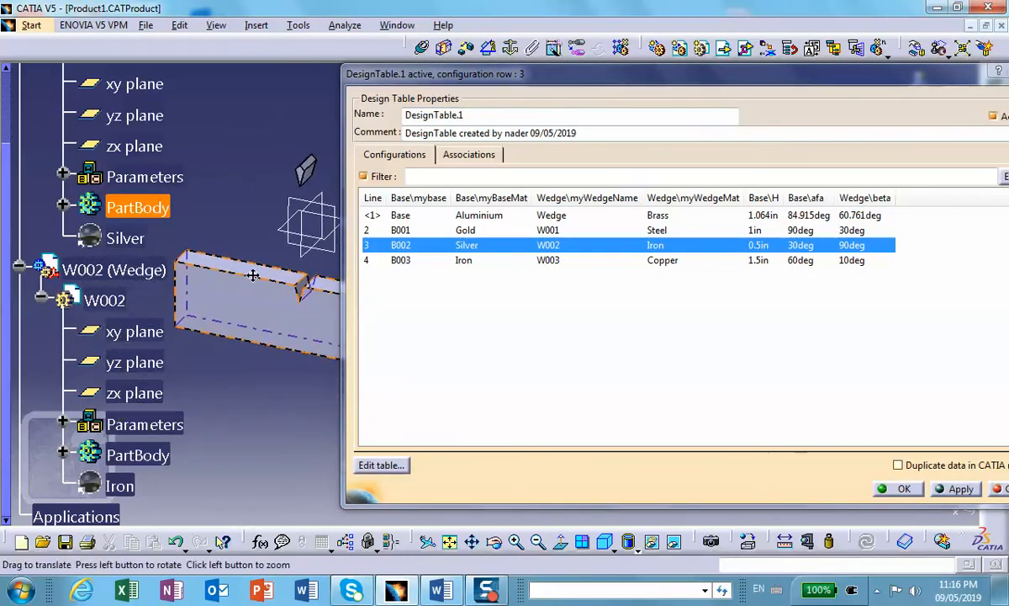
- Apply the B003 configuration from the design table and update the base and wedge geometry
click(431, 259)
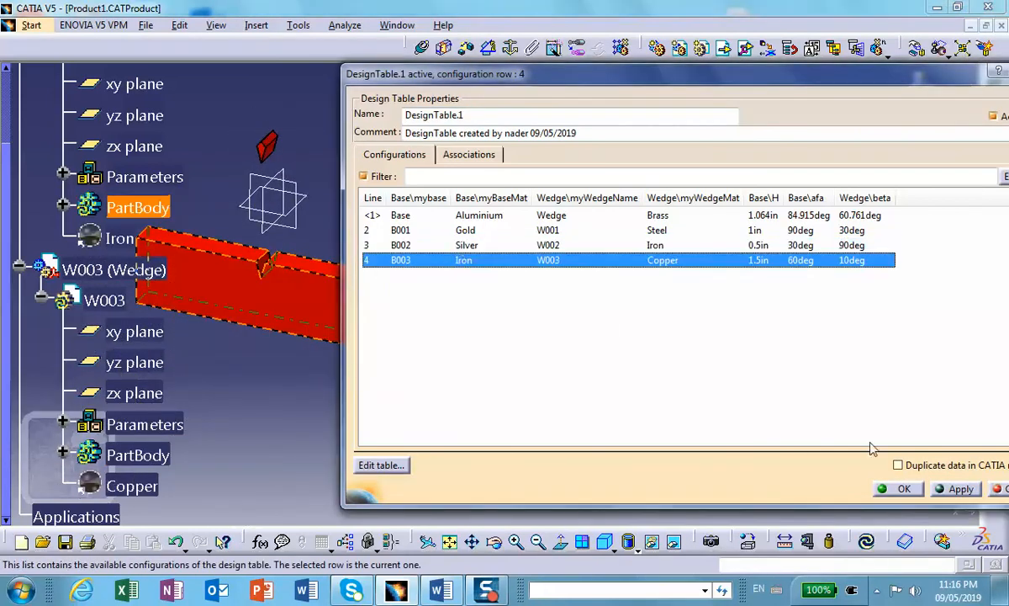
click(961, 489)
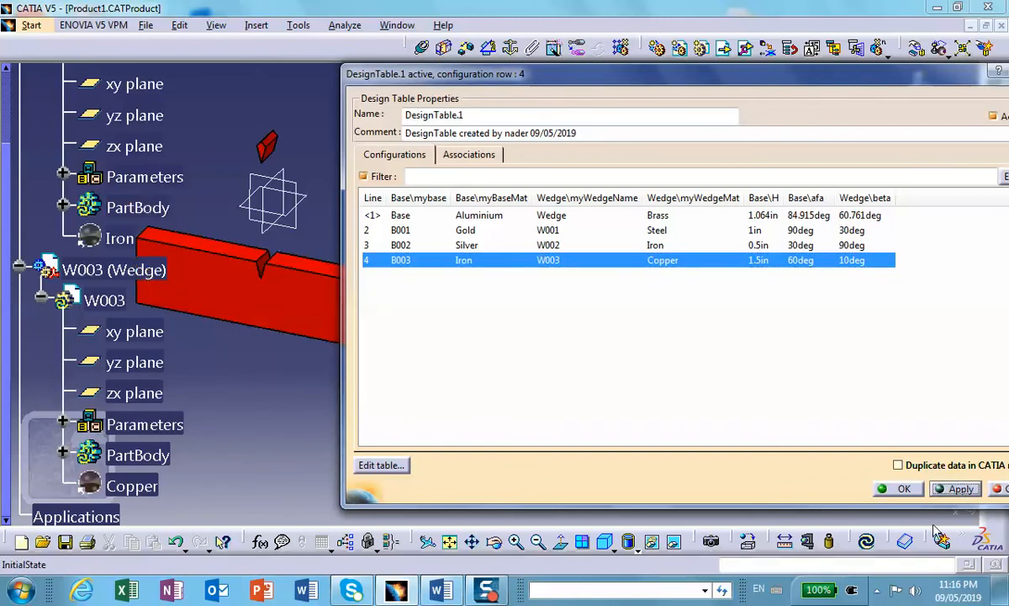
middle_drag(271, 222, 158, 281)
scroll(282, 267, down, 1)
scroll(146, 242, down, 1)
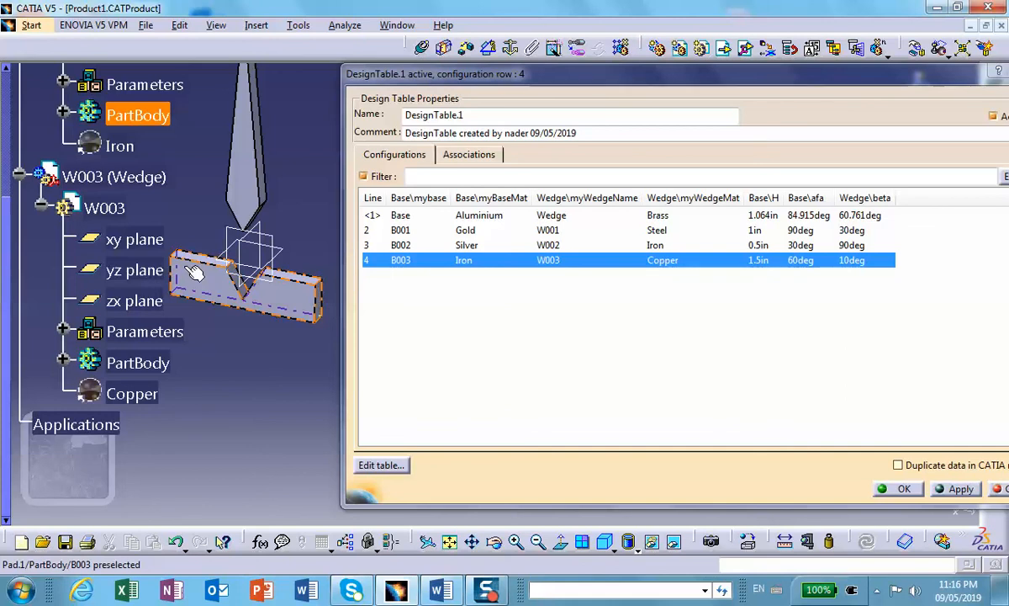
- Collapse the base and wedge branches of the tree and accept the design table with B003 selected
click(19, 175)
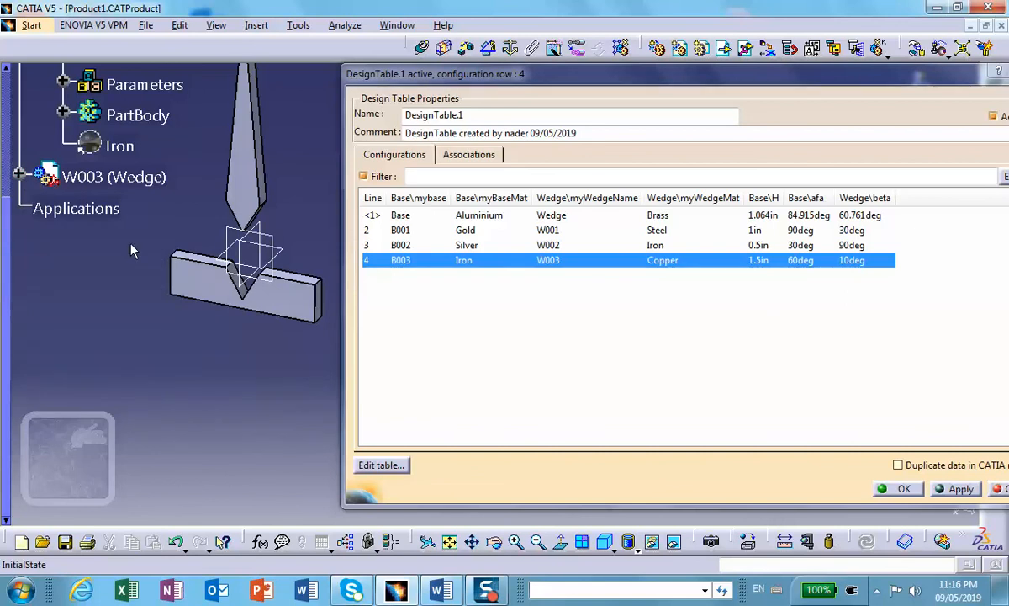
click(10, 113)
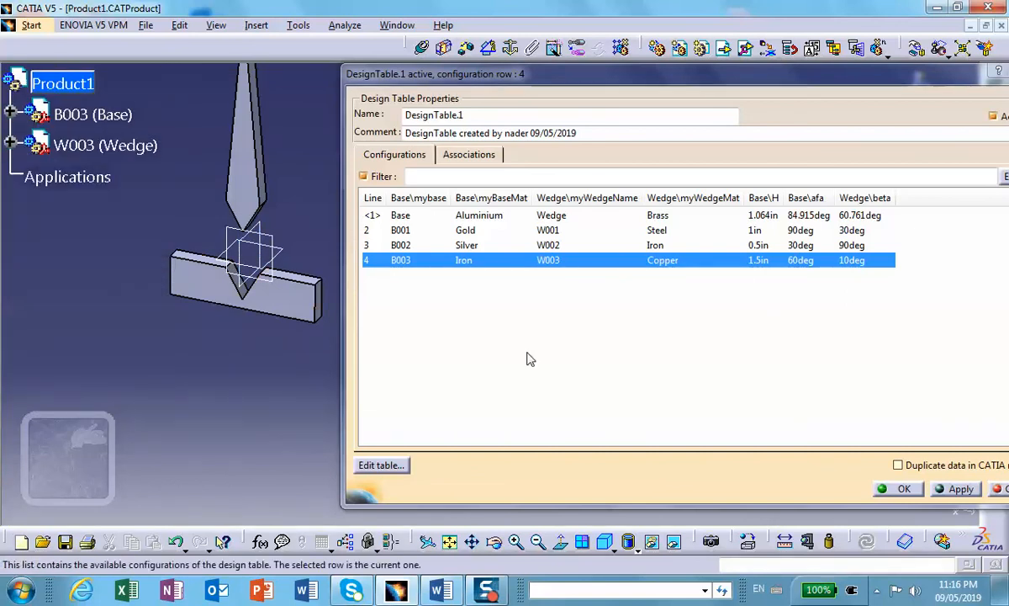
click(904, 488)
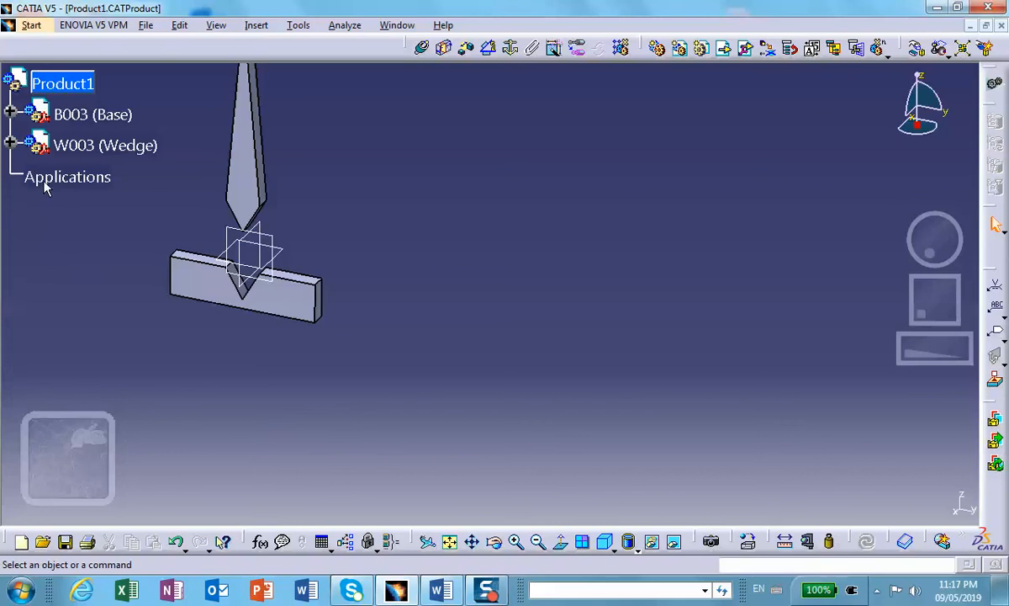
- Examine the B003 base part's branch and its parameters in the specification tree
click(9, 113)
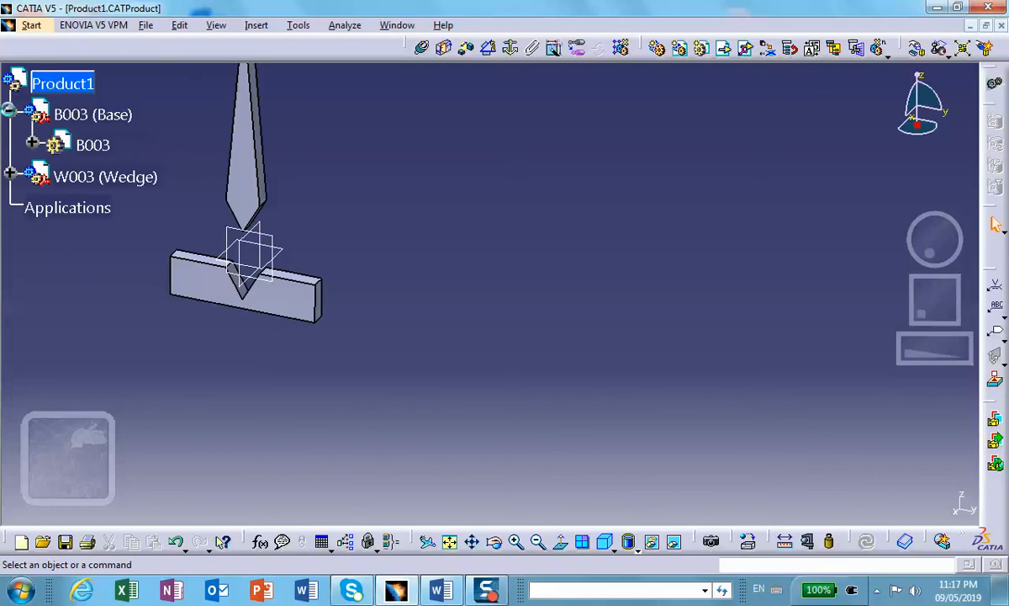
click(32, 145)
click(54, 267)
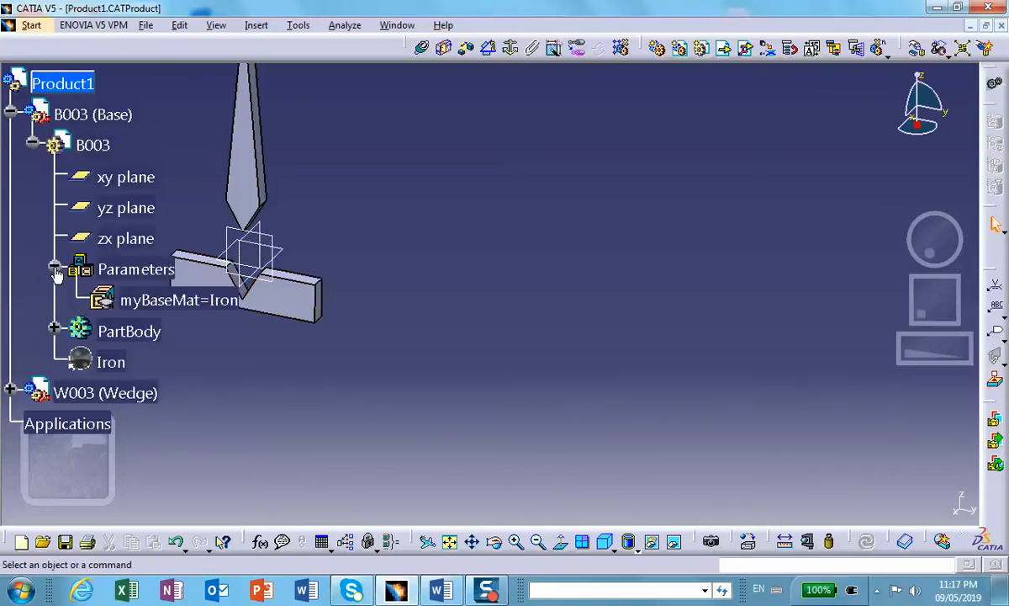
click(54, 268)
click(32, 143)
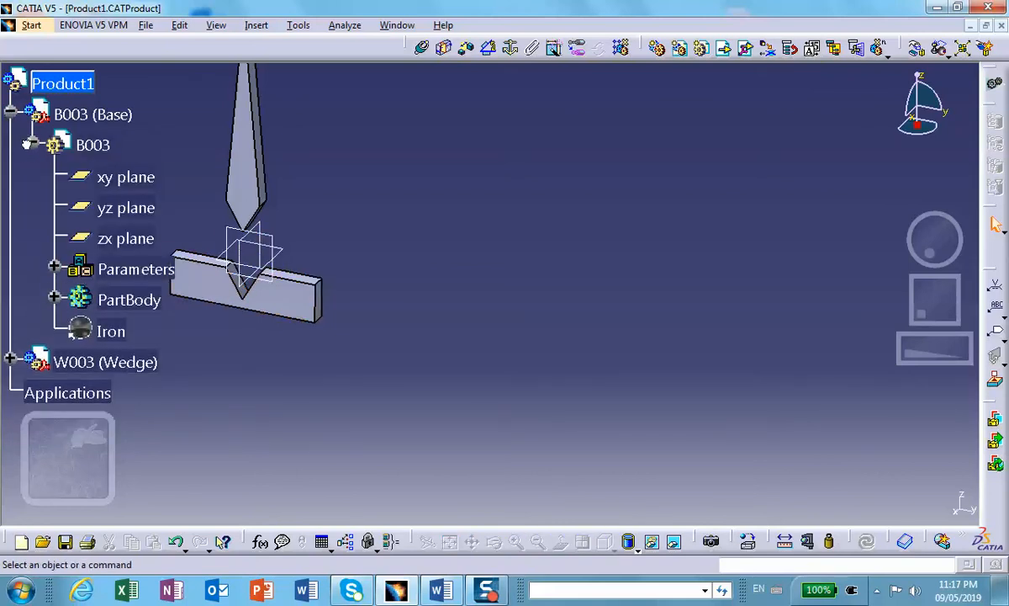
click(10, 113)
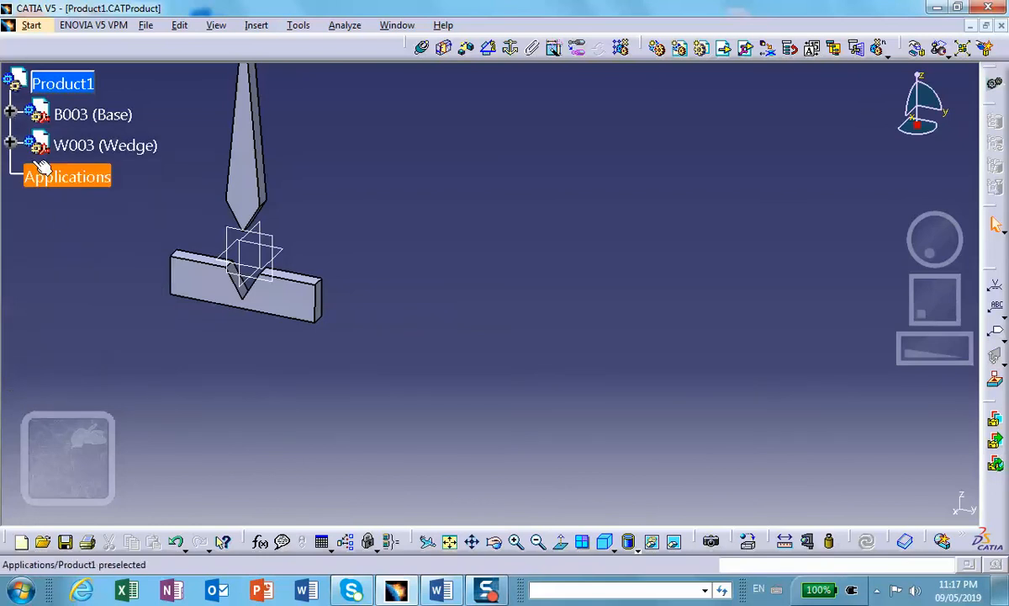
click(10, 113)
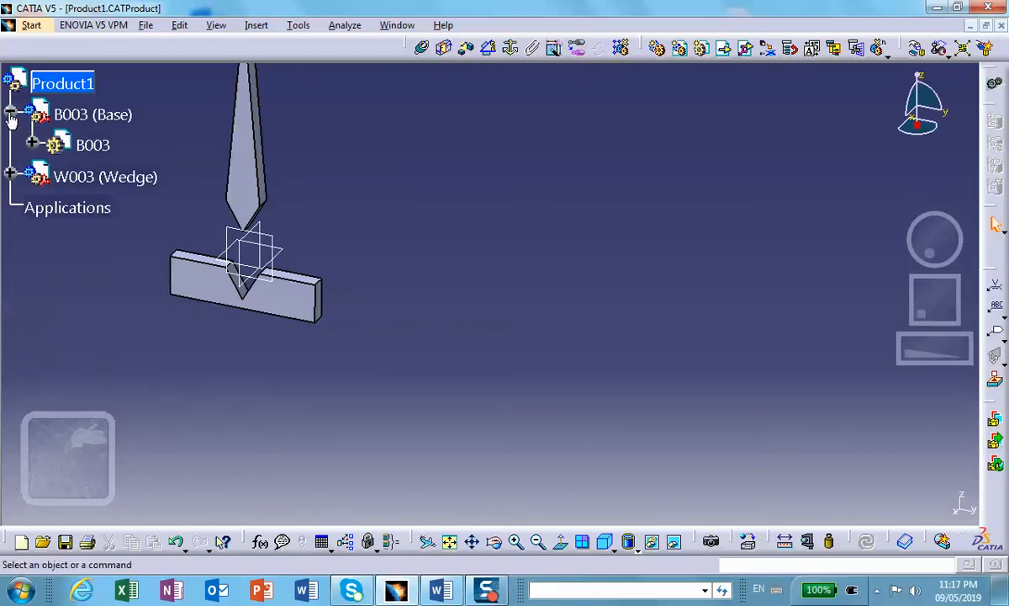
click(33, 147)
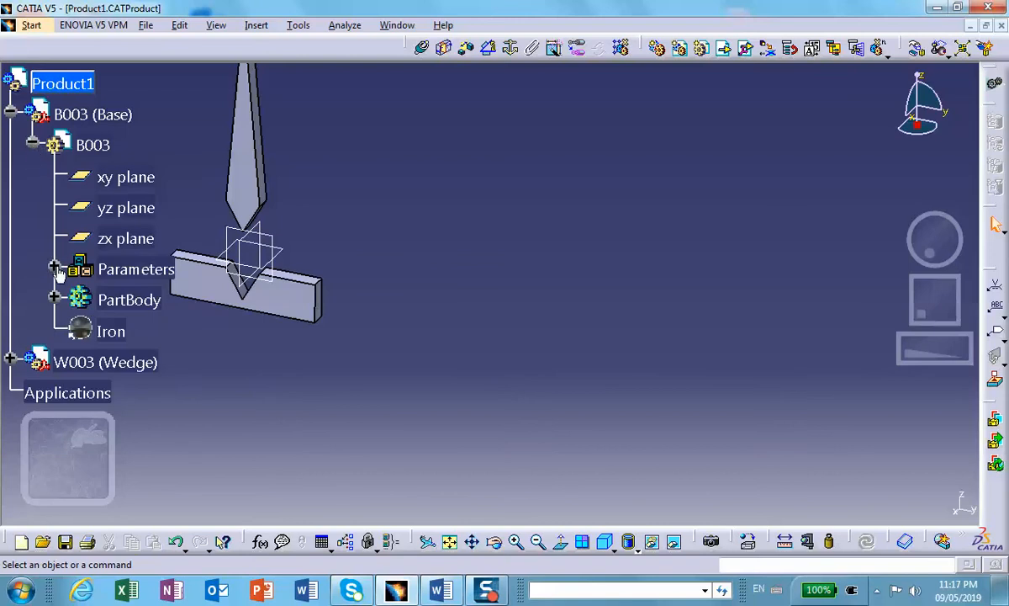
click(54, 268)
click(54, 268)
click(31, 144)
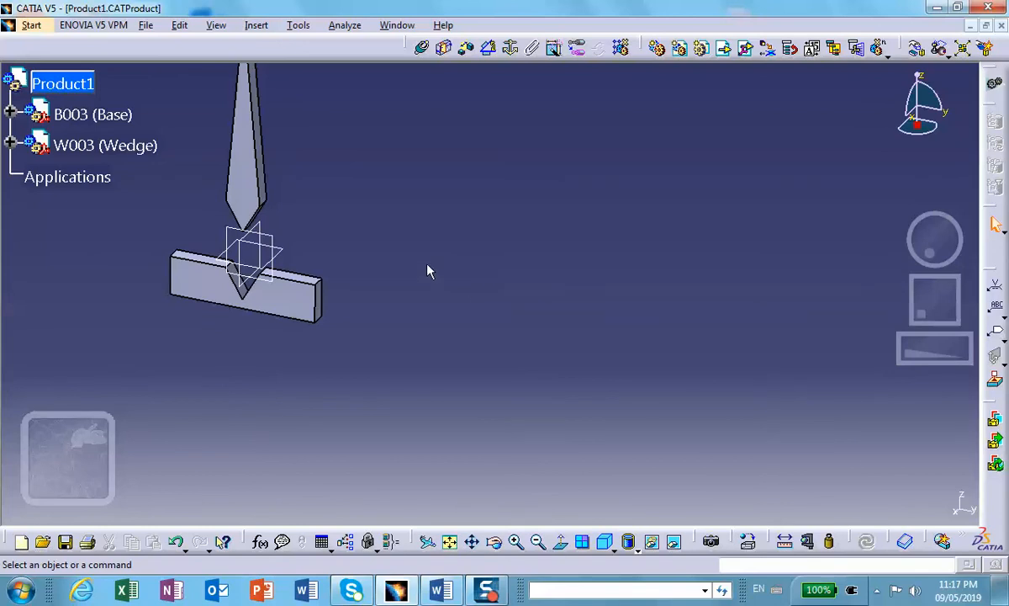
- Activate the Relations node in the Product Structure tree customization options
click(299, 26)
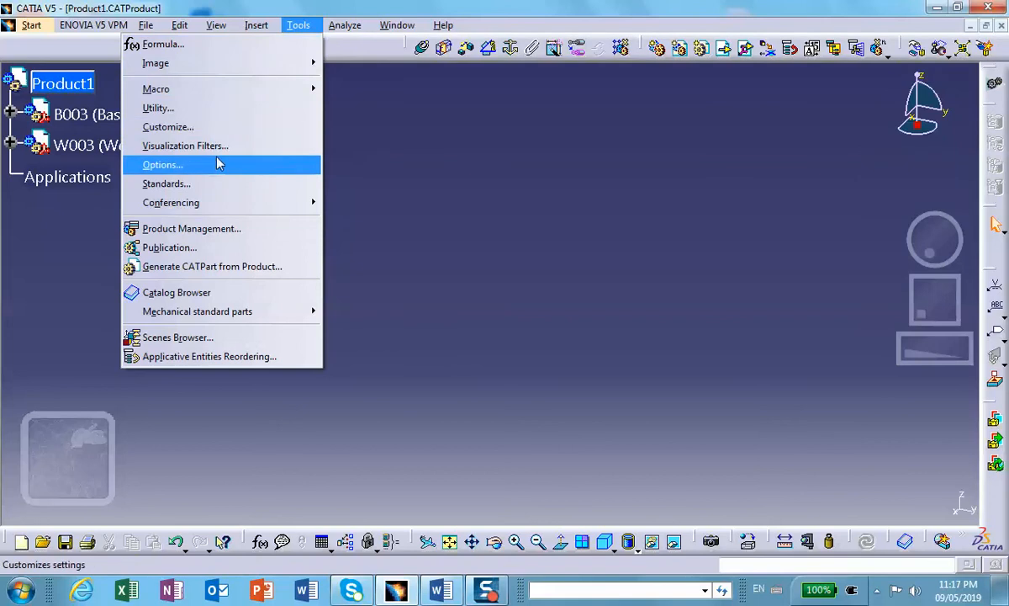
click(216, 168)
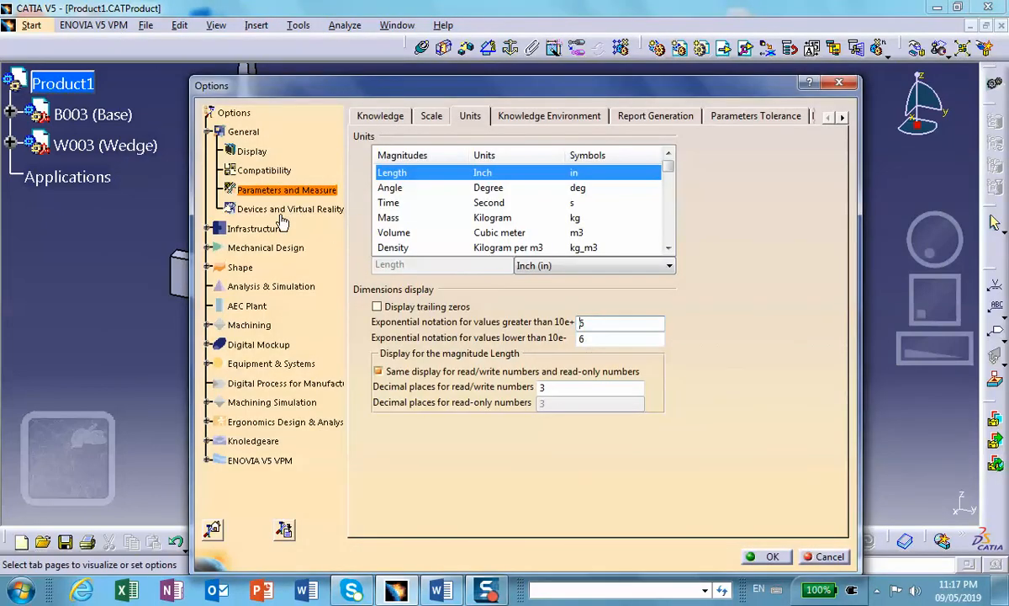
click(253, 229)
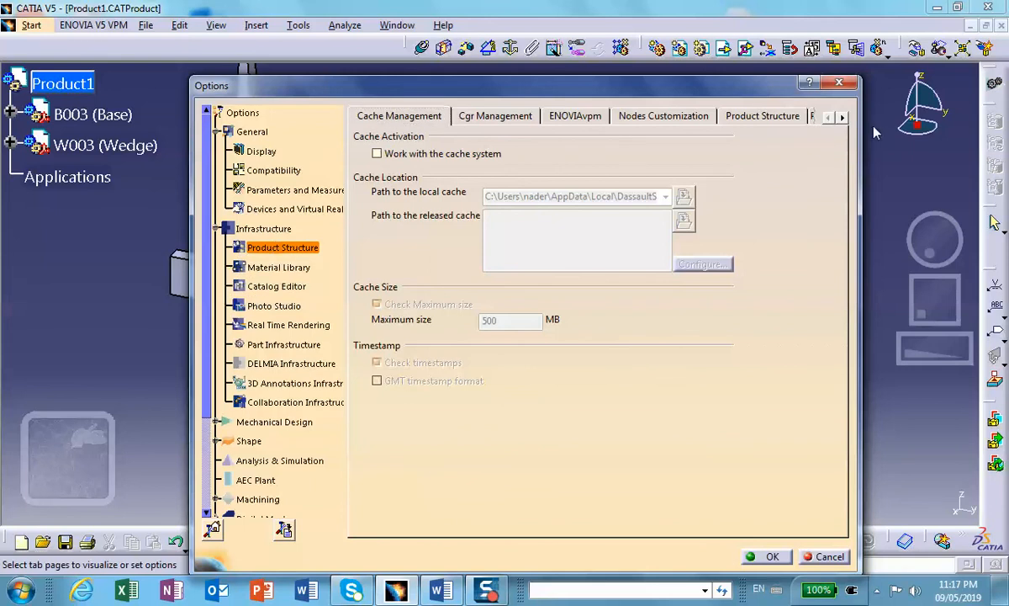
click(842, 117)
click(842, 117)
click(842, 117)
click(842, 117)
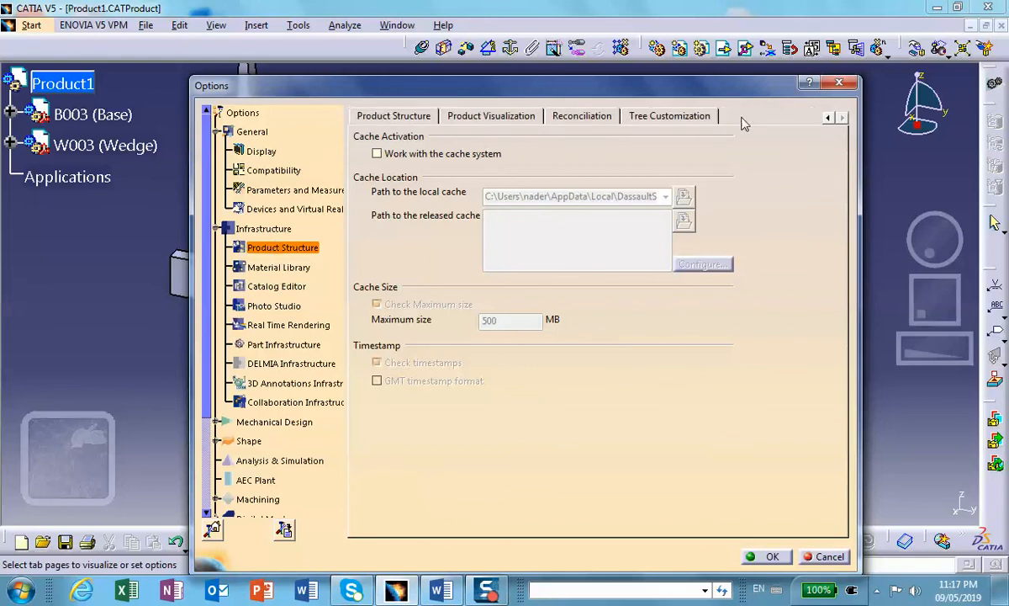
click(663, 122)
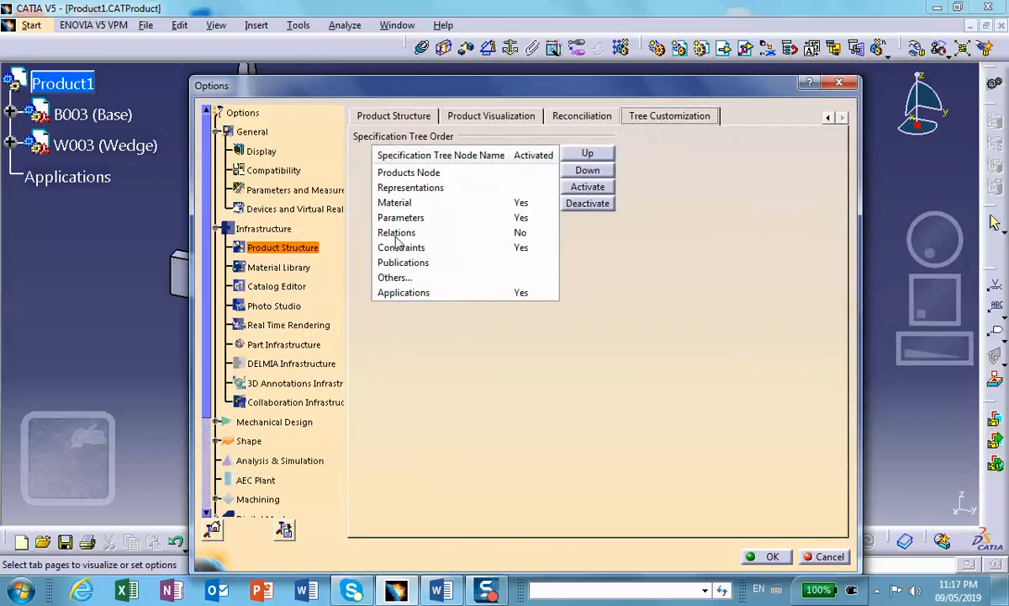
click(580, 187)
click(513, 233)
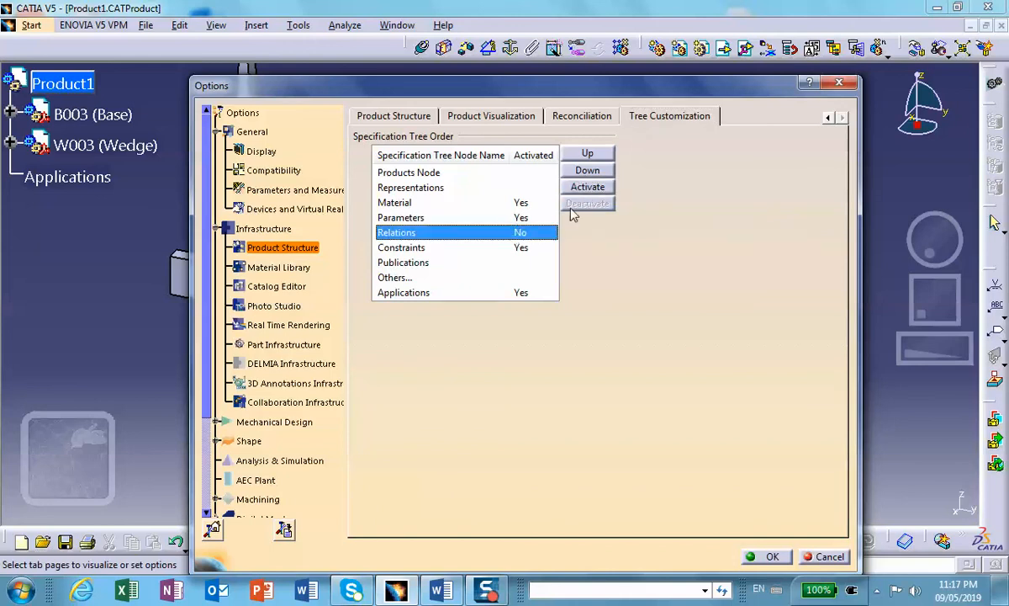
click(592, 188)
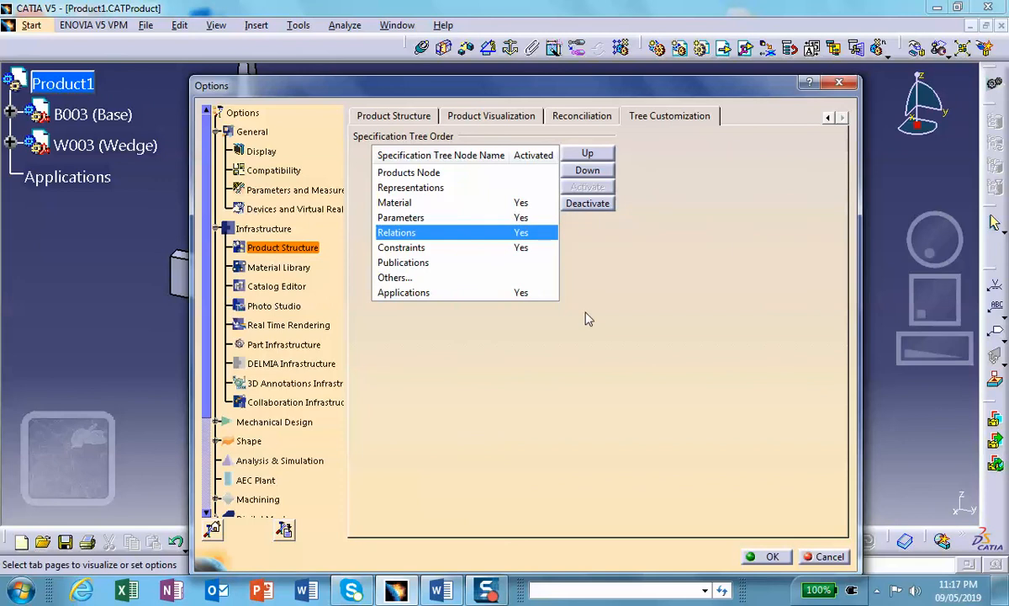
click(771, 557)
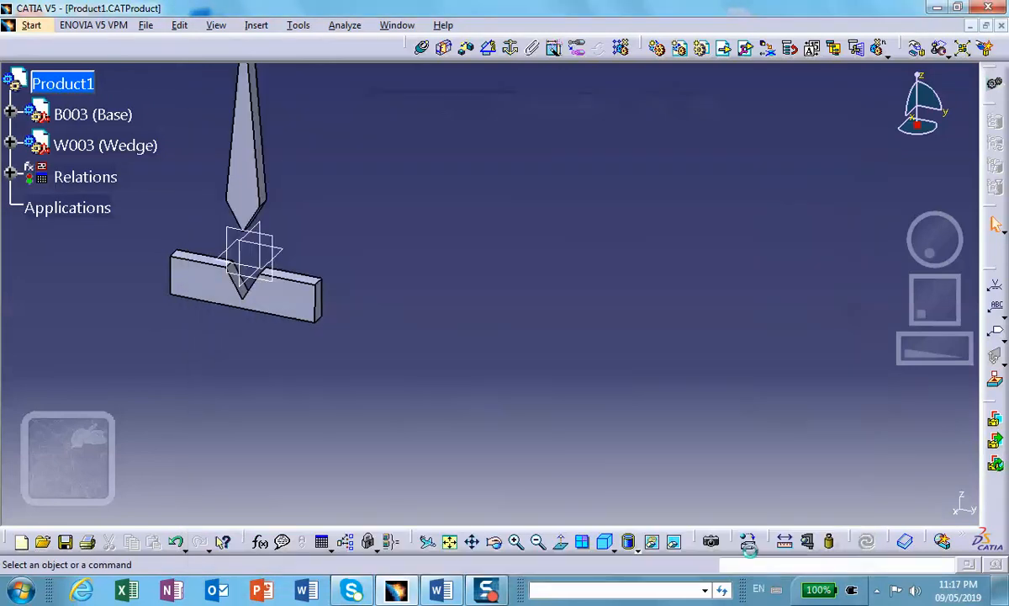
- Open DesignTable.1 from the product's Relations node and apply the B002 configuration
click(10, 175)
middle_drag(240, 133, 663, 247)
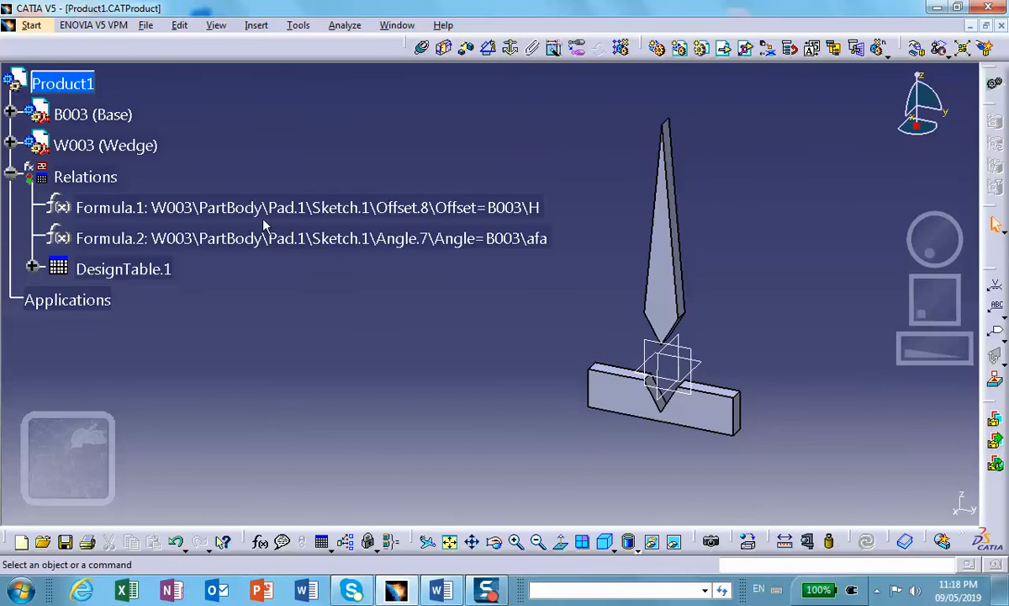
double_click(126, 271)
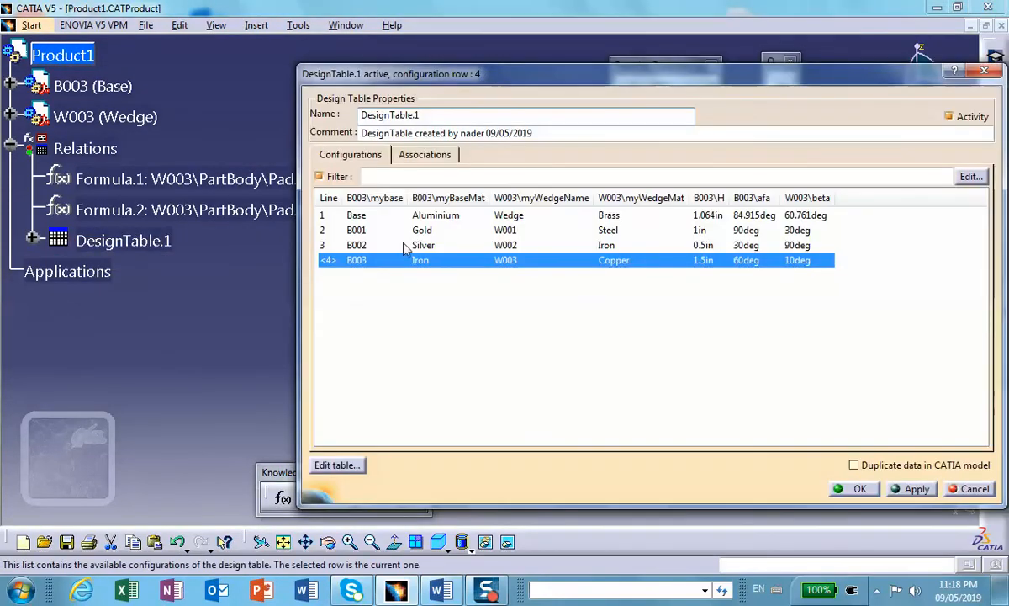
click(425, 245)
click(915, 489)
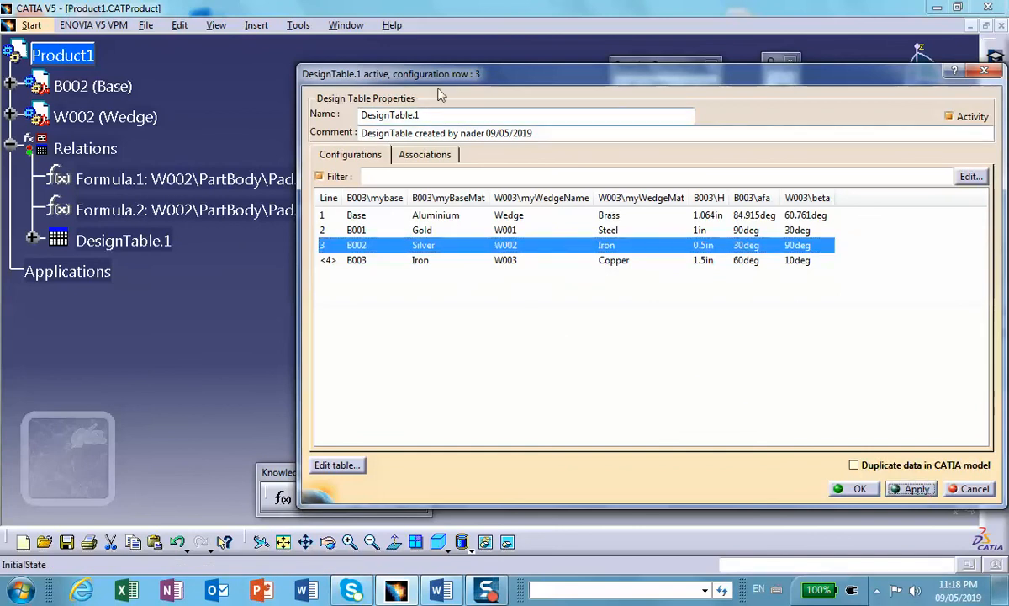
- Move the design table window clear of the model and update the base and wedge geometry for B002
drag(464, 77, 729, 85)
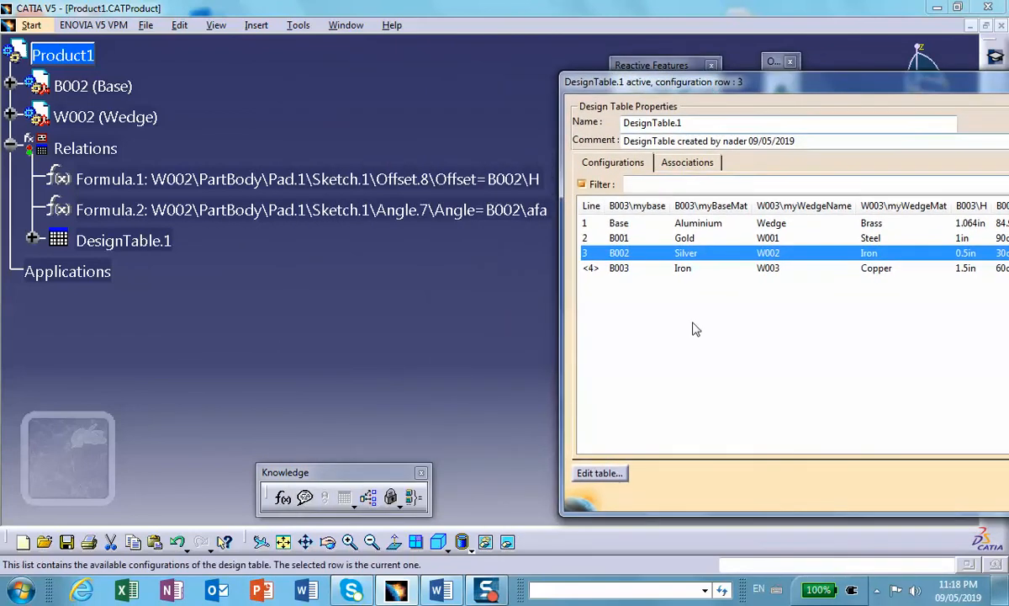
middle_drag(345, 240, 141, 216)
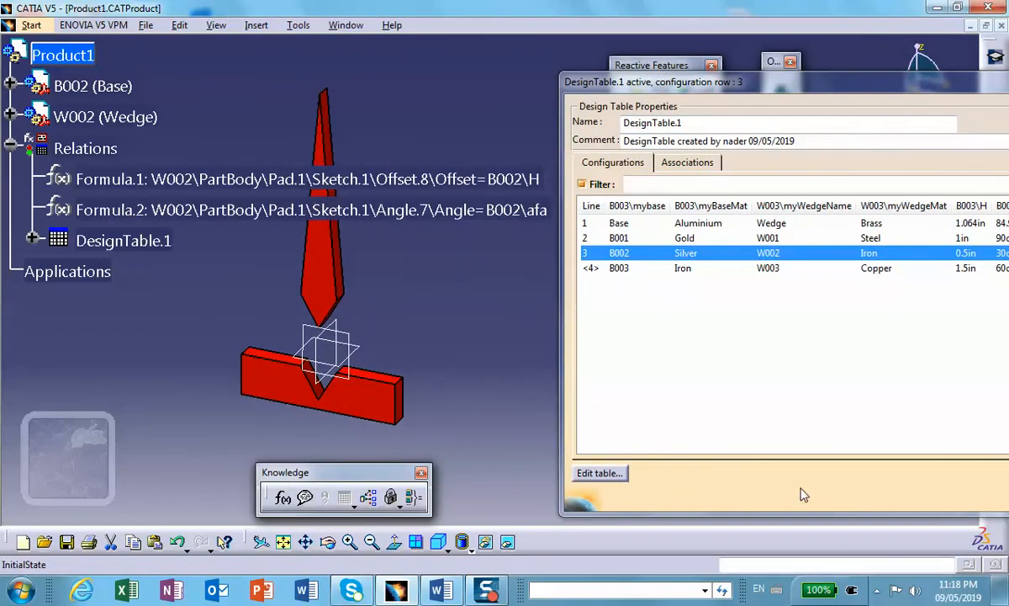
drag(724, 82, 702, 56)
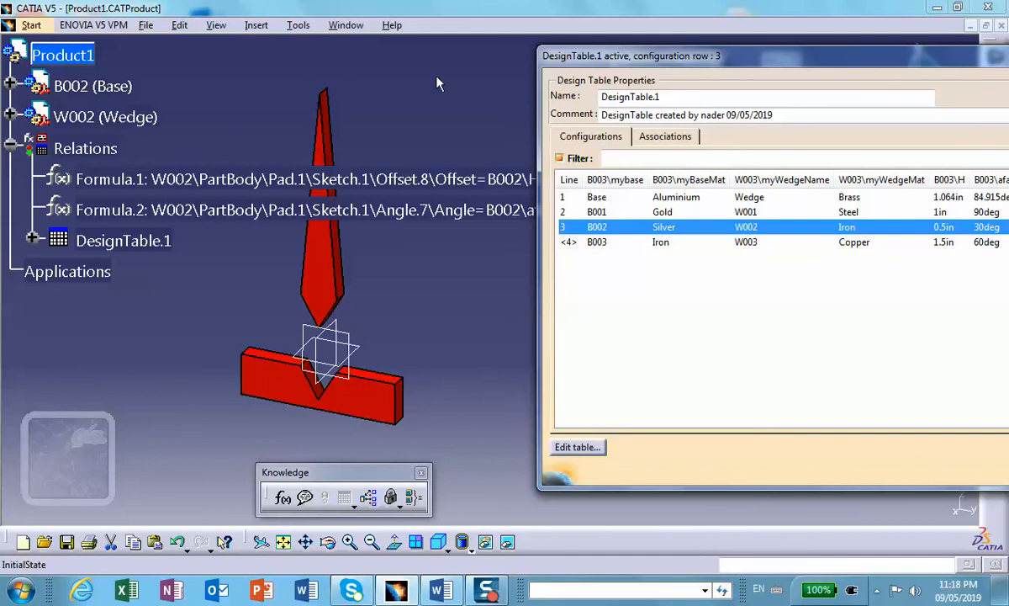
drag(740, 67, 721, 125)
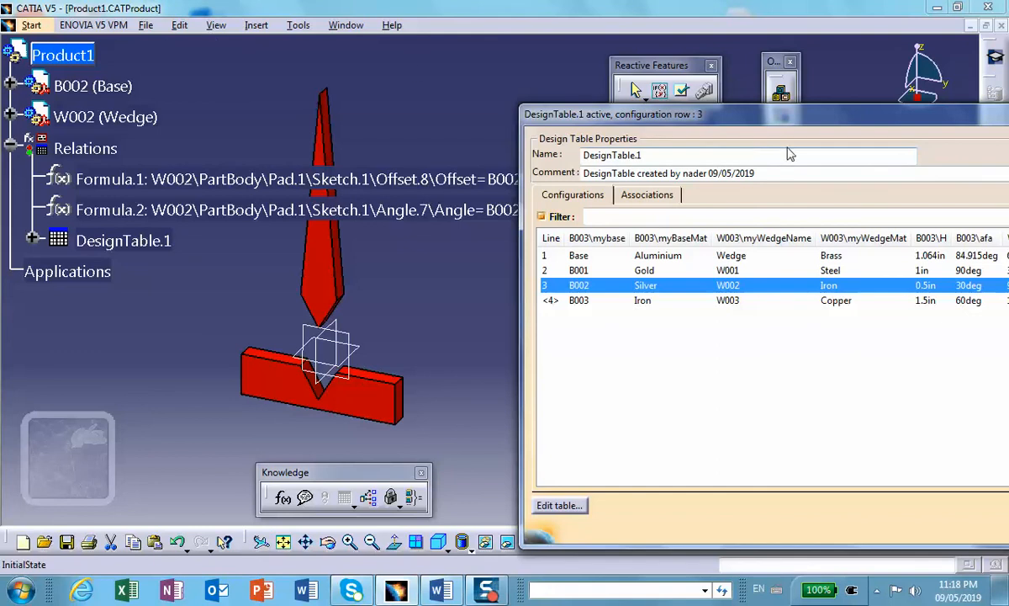
drag(770, 115, 582, 489)
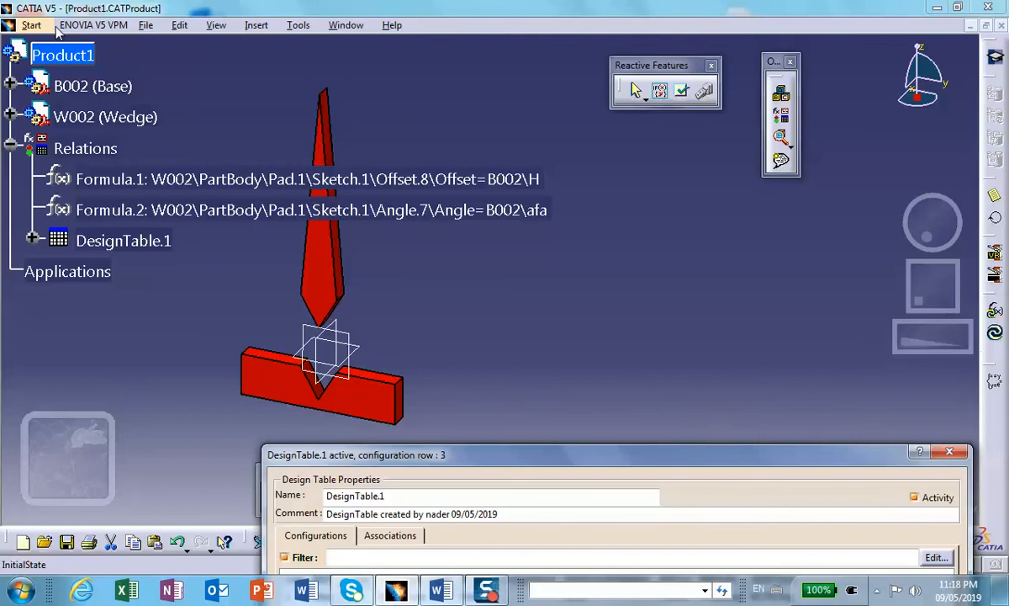
click(995, 333)
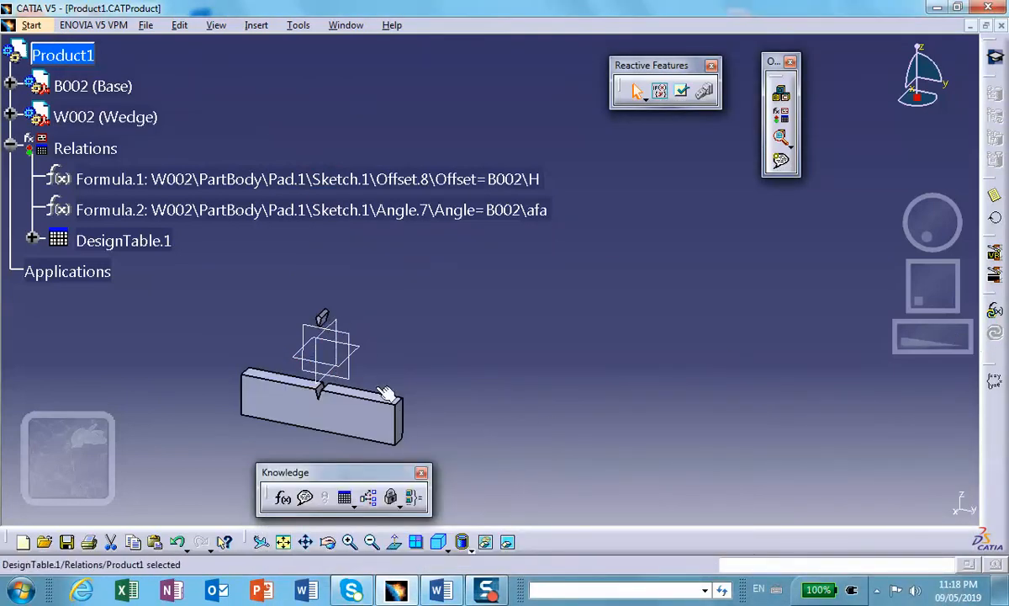
- Apply the B003 configuration from DesignTable.1 again and update the base and wedge geometry
double_click(151, 243)
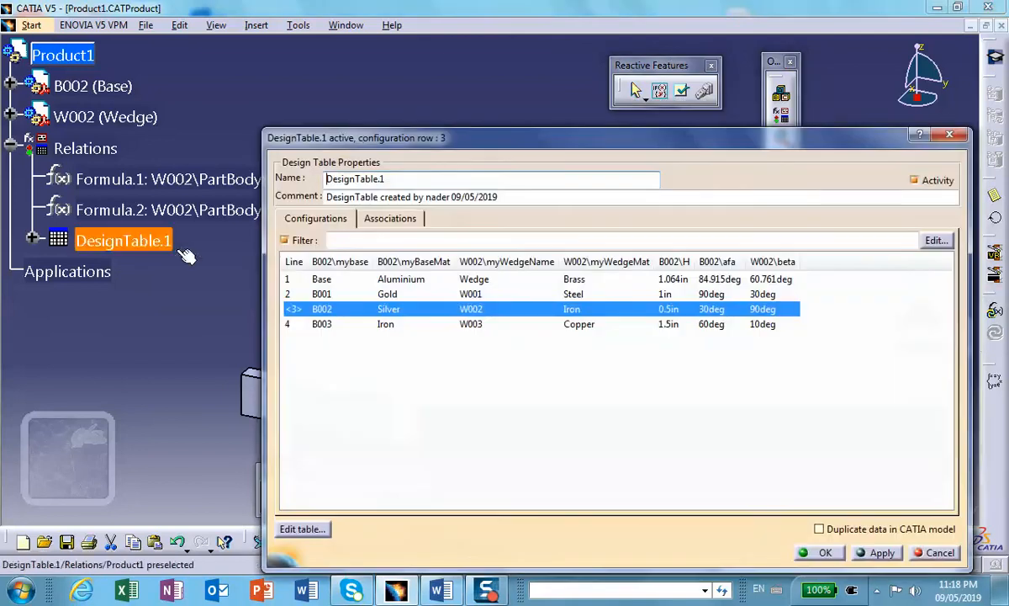
click(471, 325)
click(879, 551)
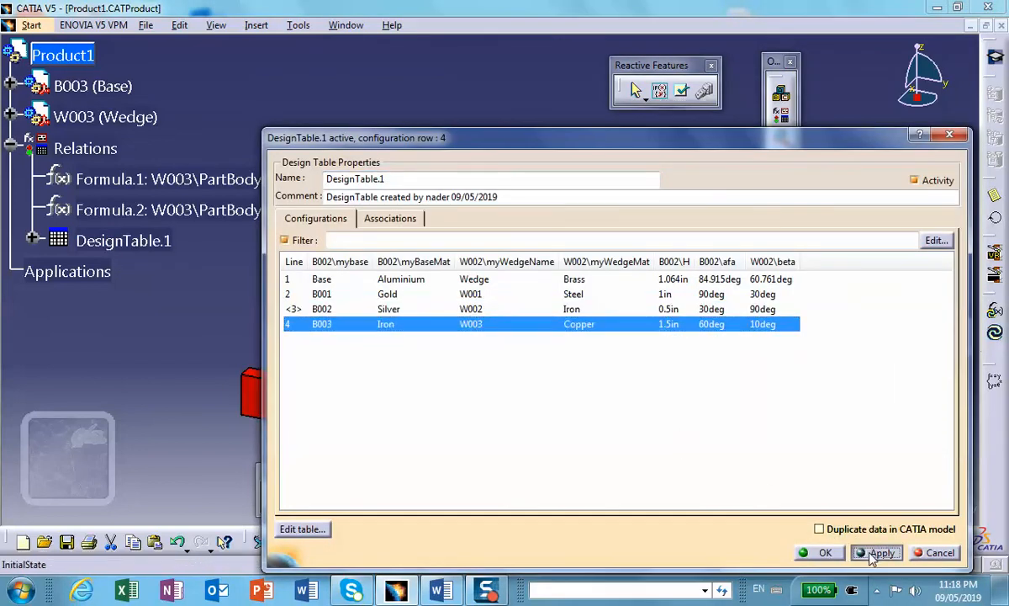
click(996, 331)
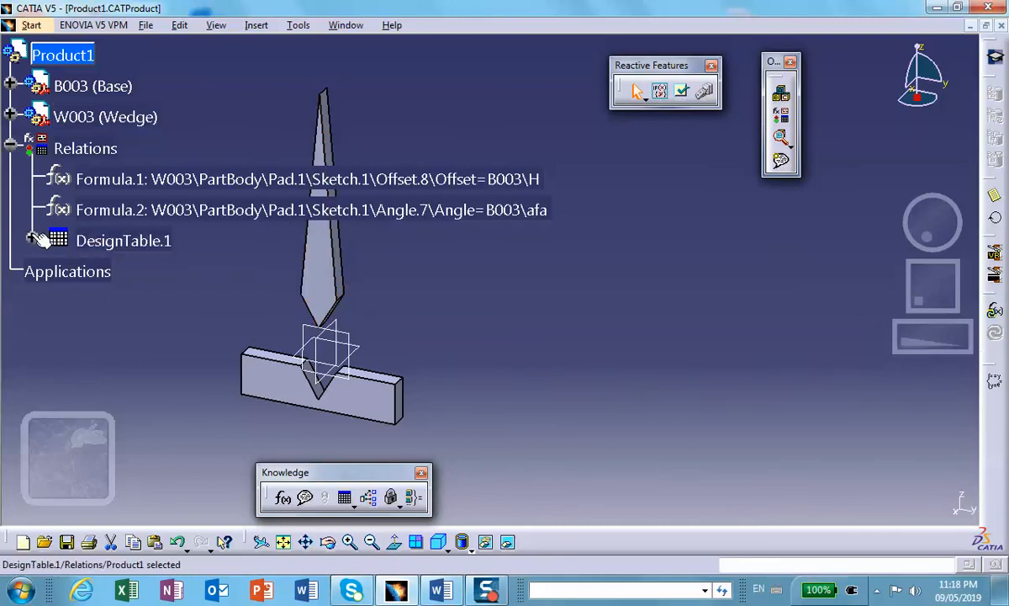
scroll(155, 295, up, 2)
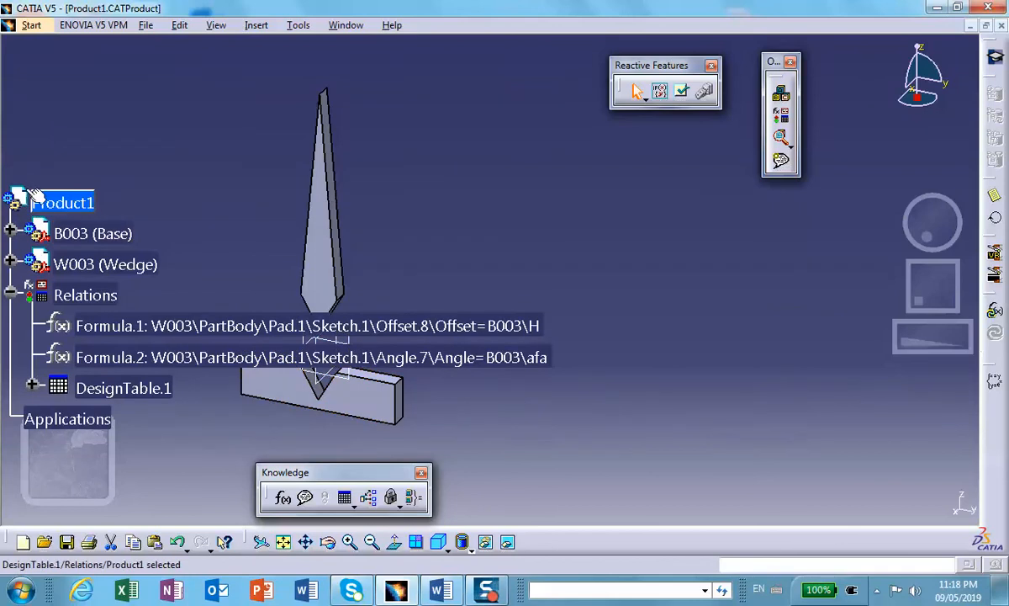
scroll(163, 228, down, 2)
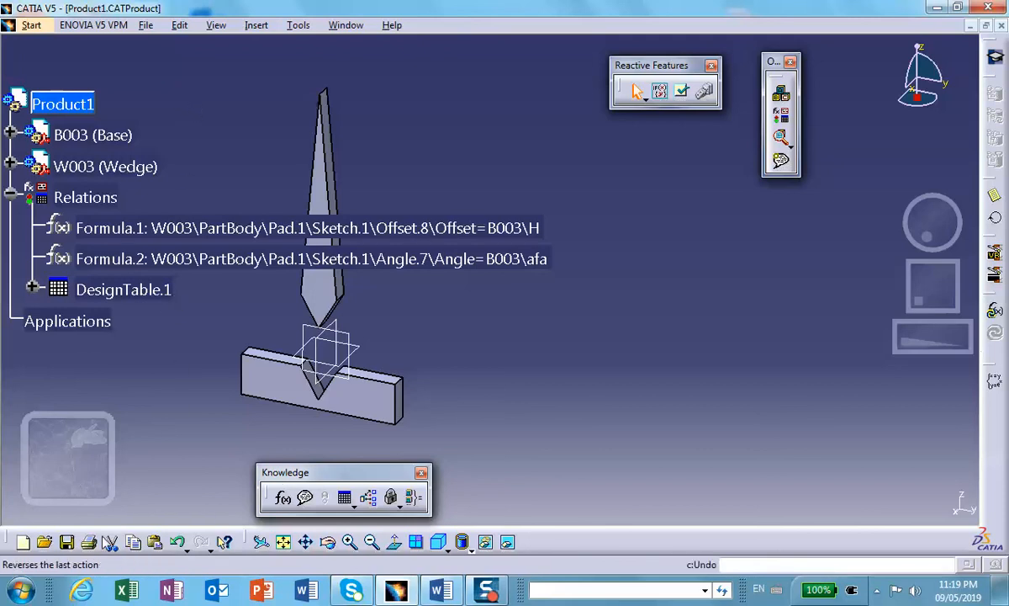
- Save the product, collapse its Relations branch and close the document
click(66, 542)
click(525, 340)
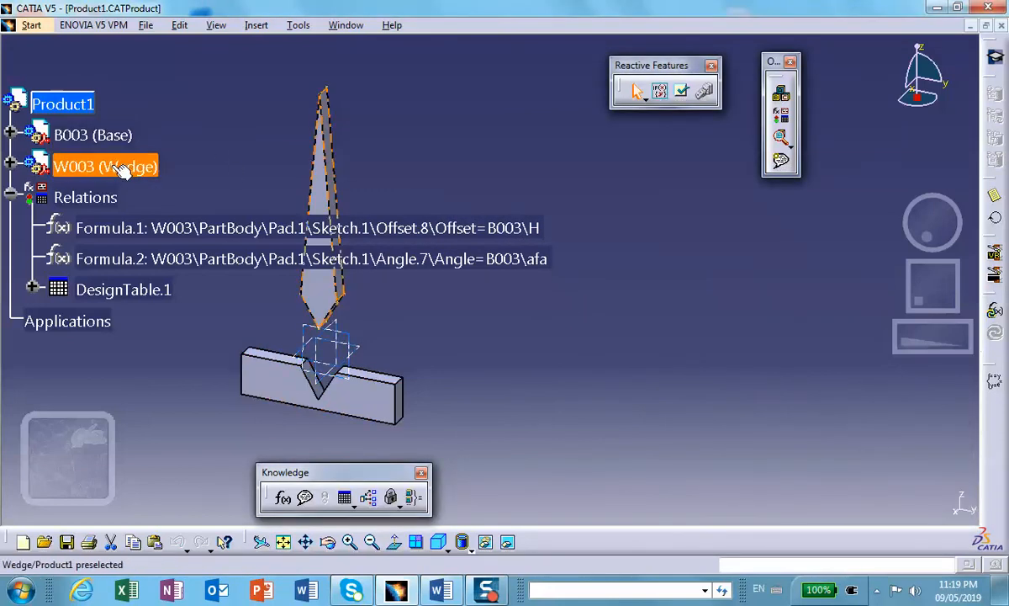
click(99, 298)
click(11, 196)
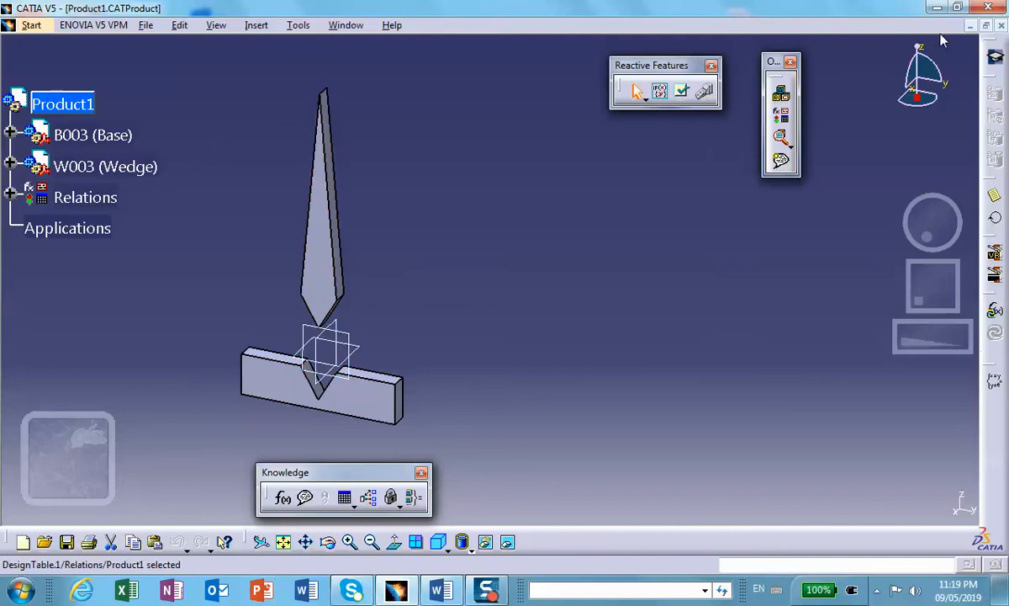
click(1002, 26)
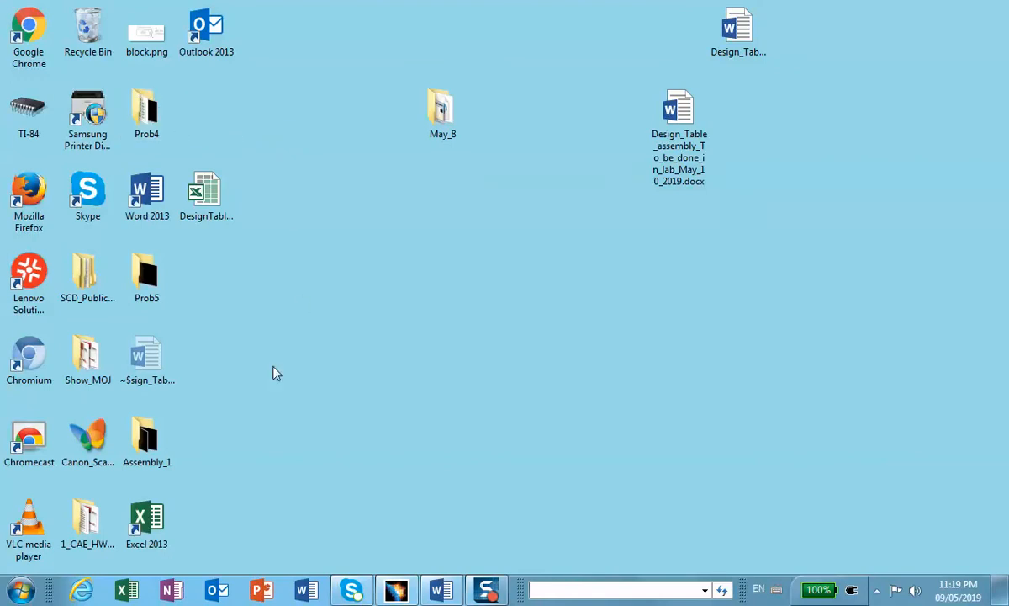
- In the desktop's Assembly_1 folder, rename W003.CATPart as newW003.CATPart
double_click(148, 430)
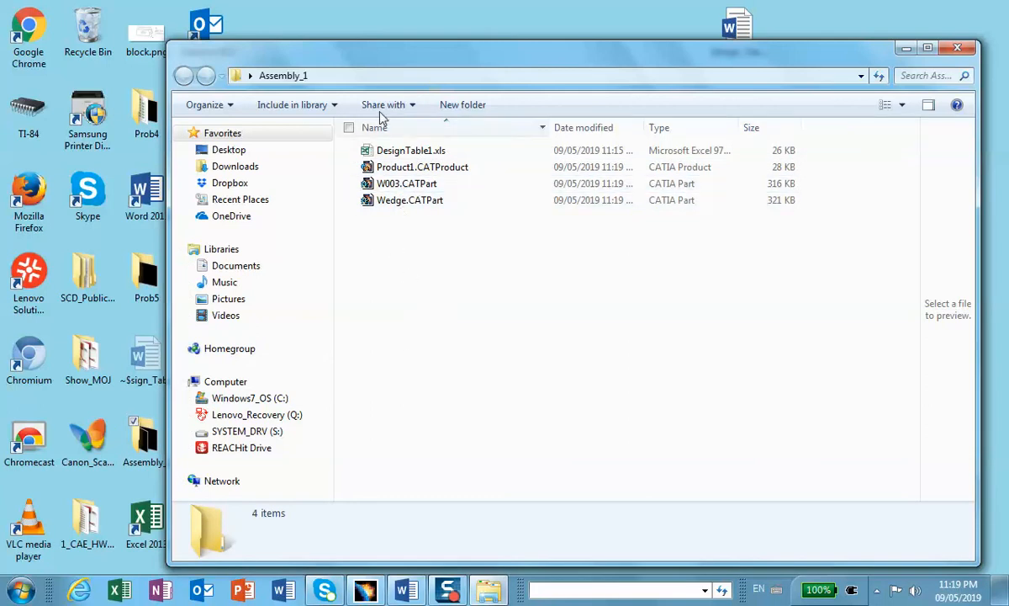
drag(374, 66, 537, 52)
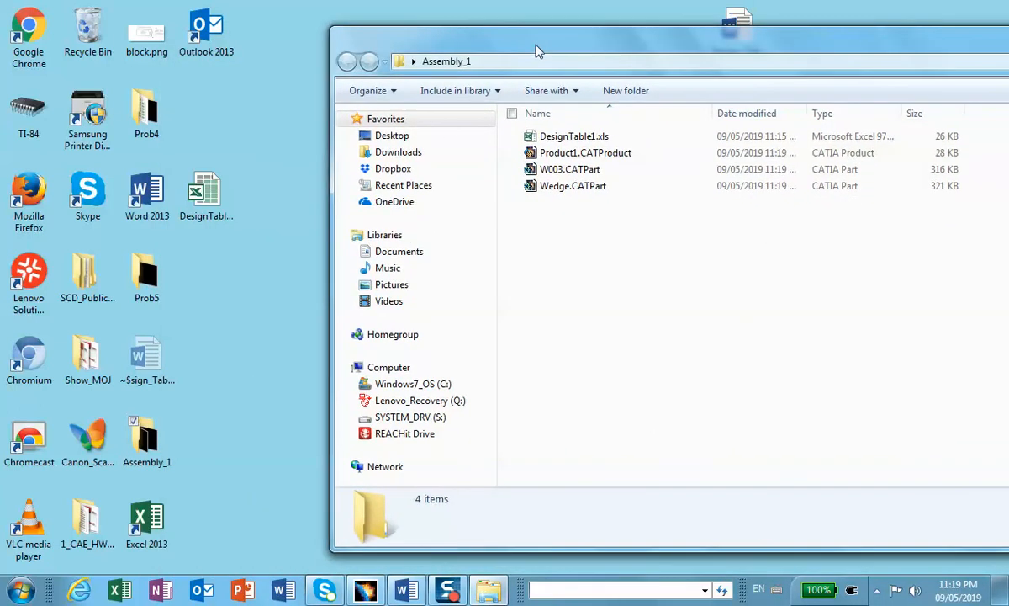
click(553, 172)
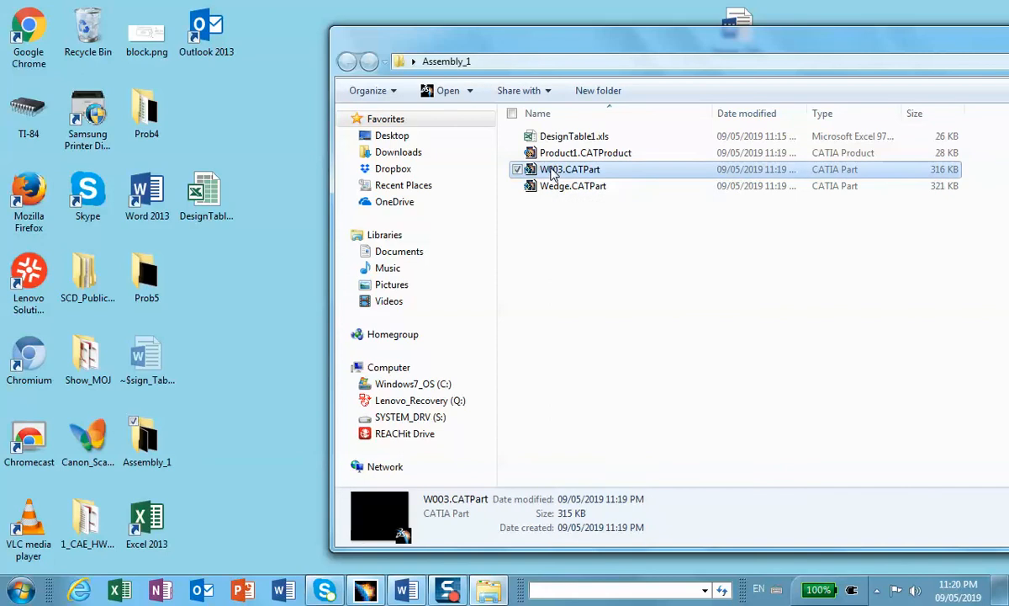
right_click(554, 172)
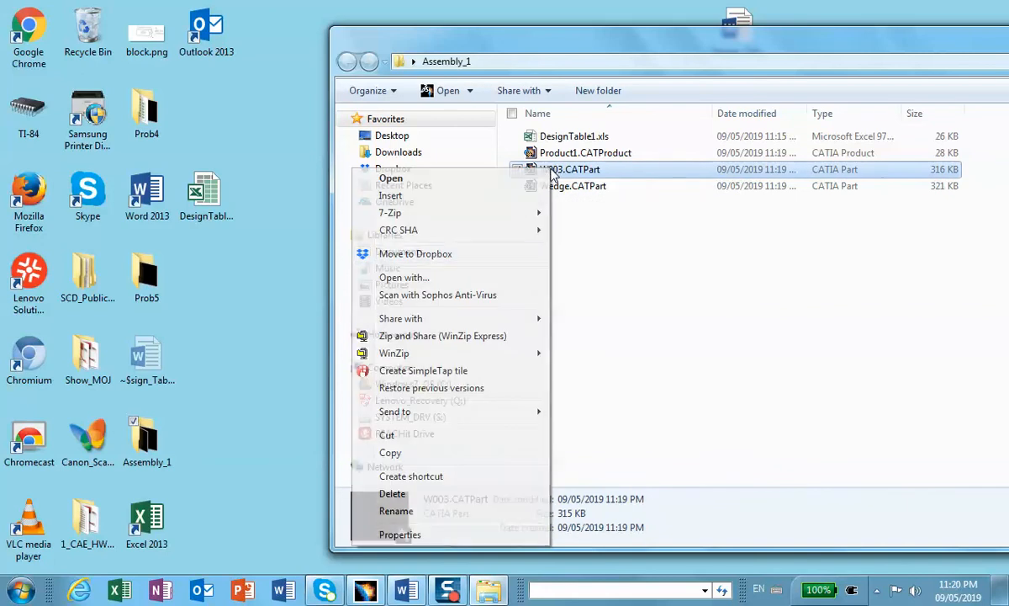
click(408, 512)
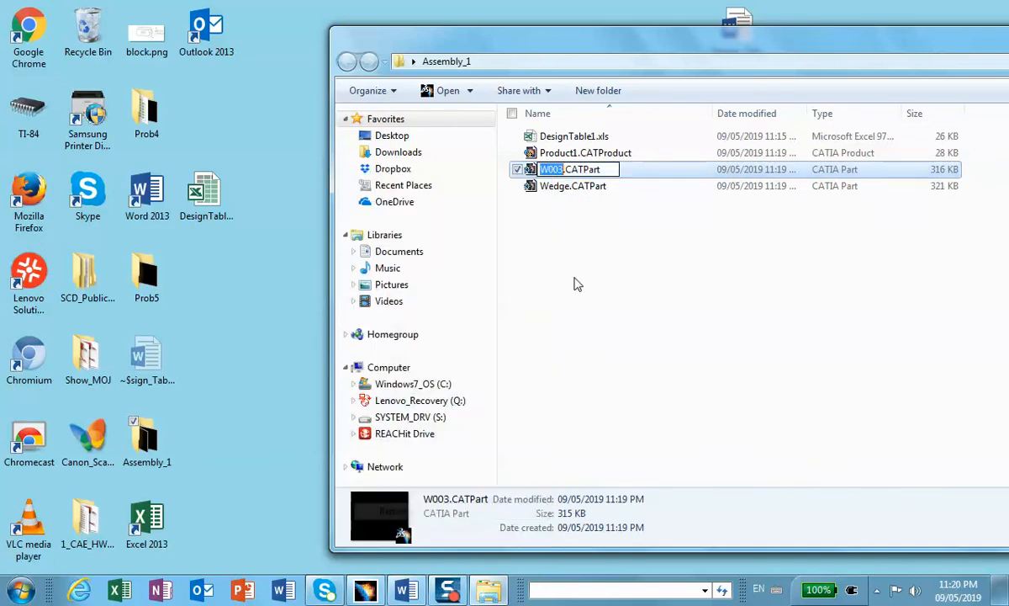
click(544, 171)
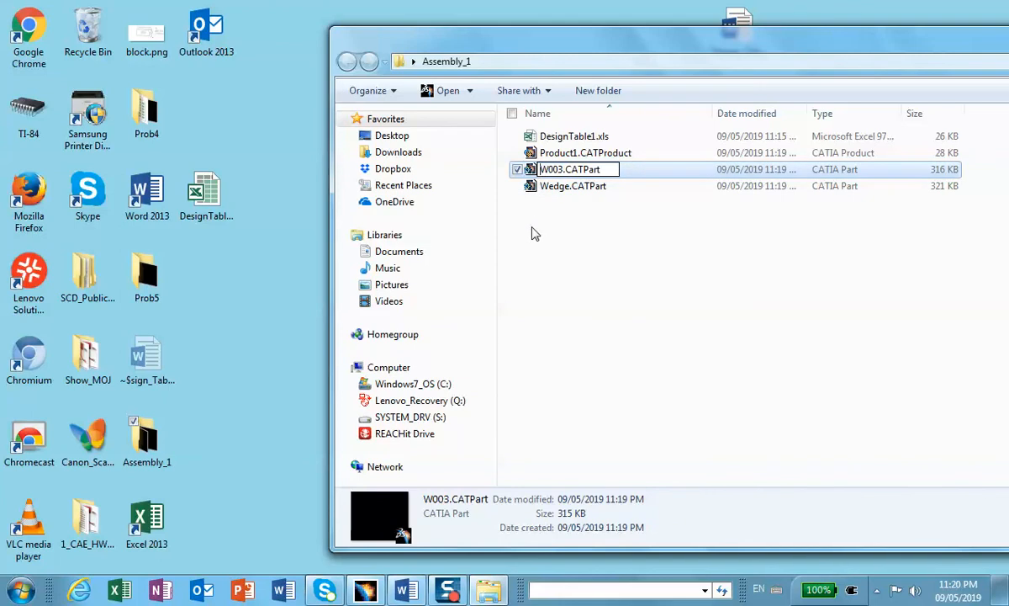
text(new)
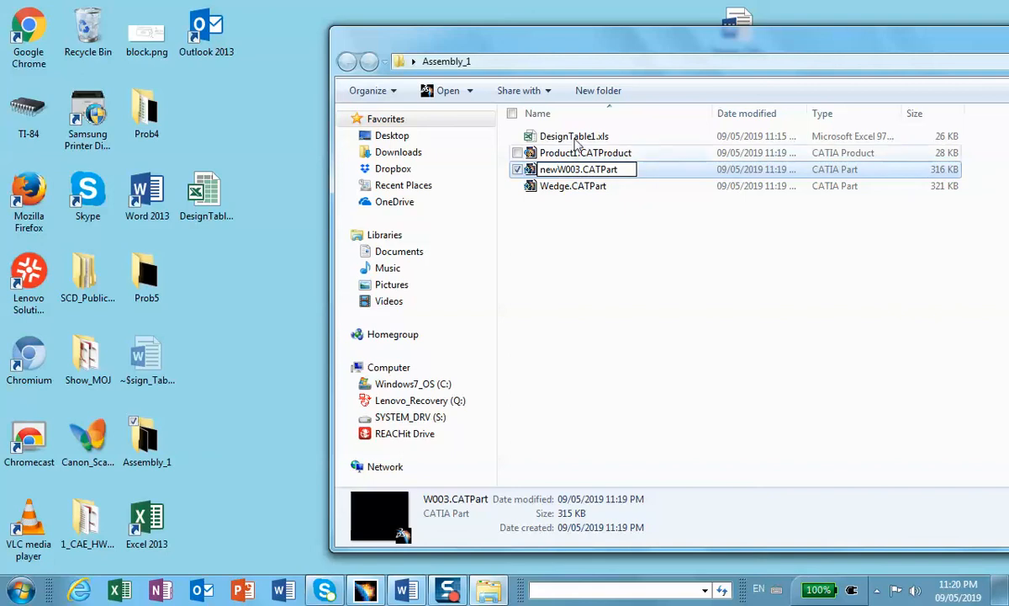
drag(603, 51, 413, 48)
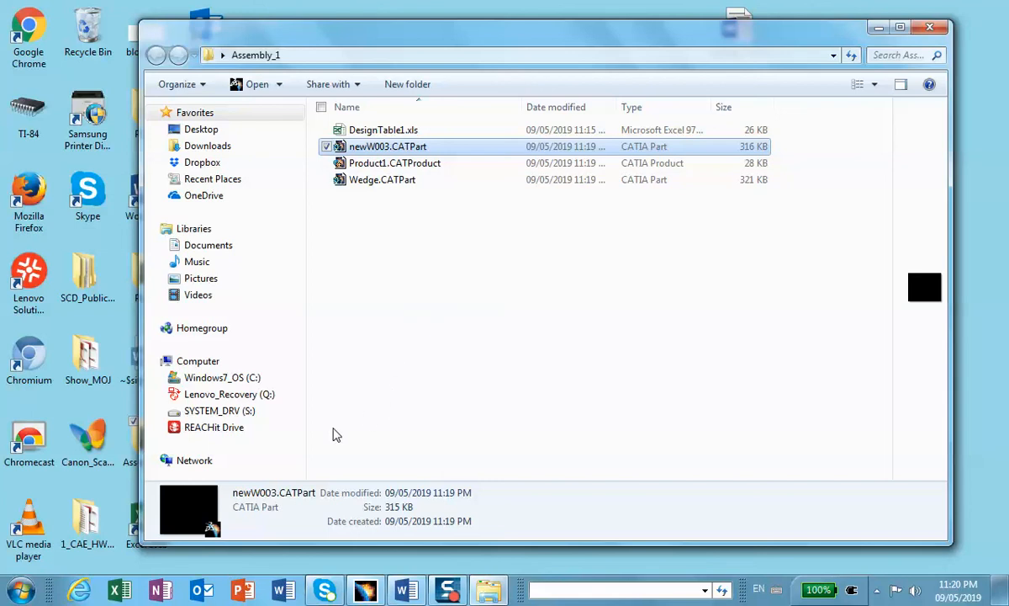
click(505, 373)
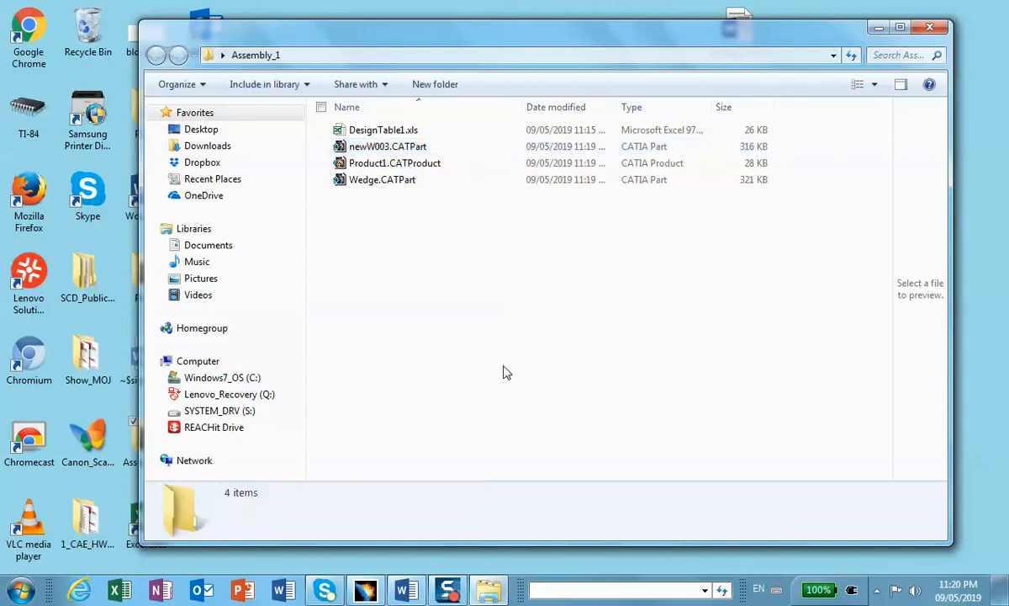
- Open Product1.CATProduct to check how the assembly loads with the renamed wedge file, and return to the folder
double_click(394, 164)
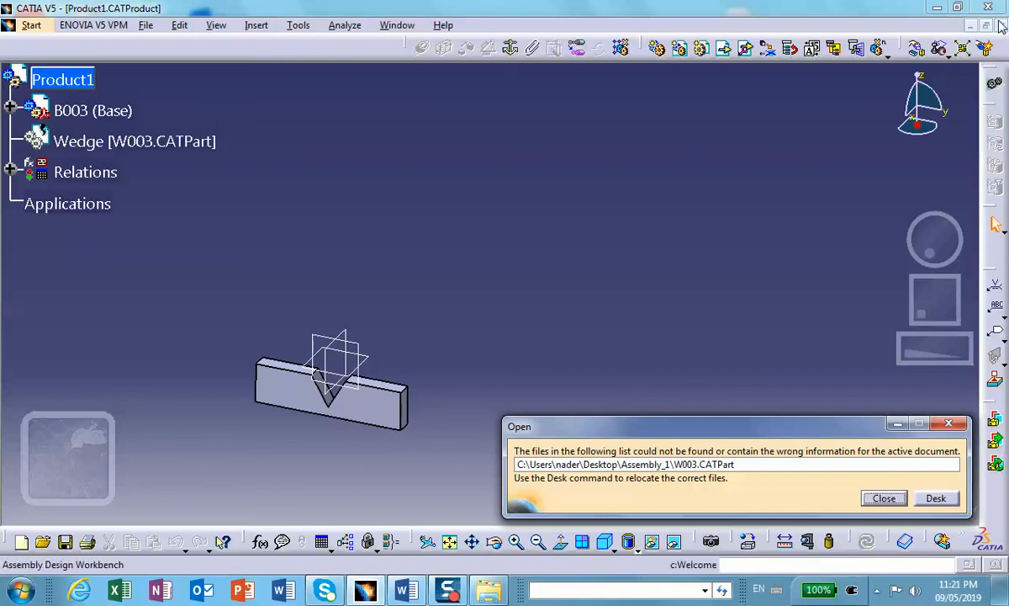
click(972, 27)
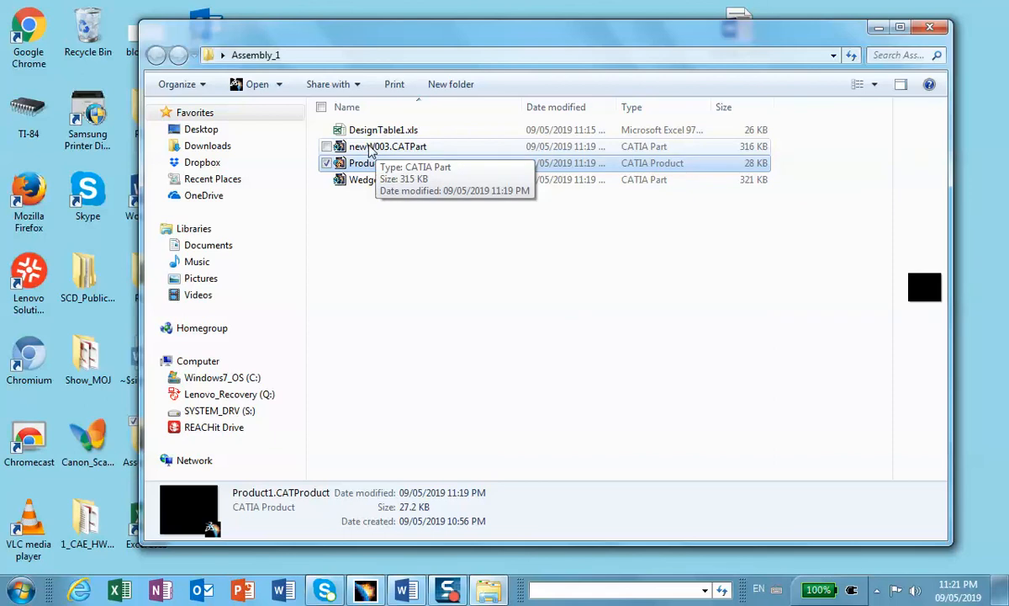
- Rename newW003.CATPart back to W003.CATPart in the Assembly_1 folder
right_click(370, 149)
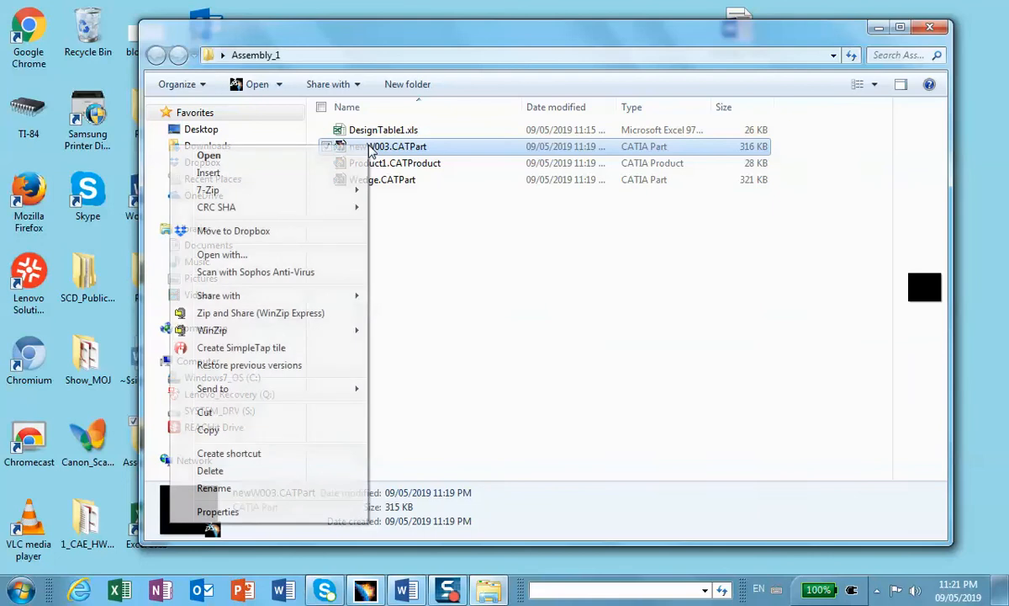
click(252, 489)
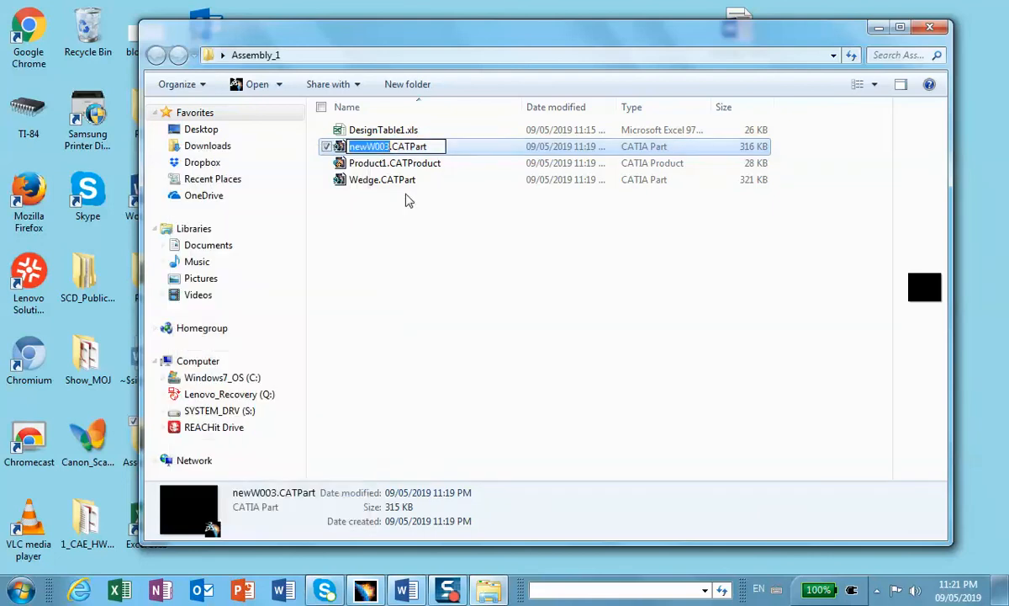
click(367, 146)
key(BackSpace)
key(BackSpace)
key(BackSpace)
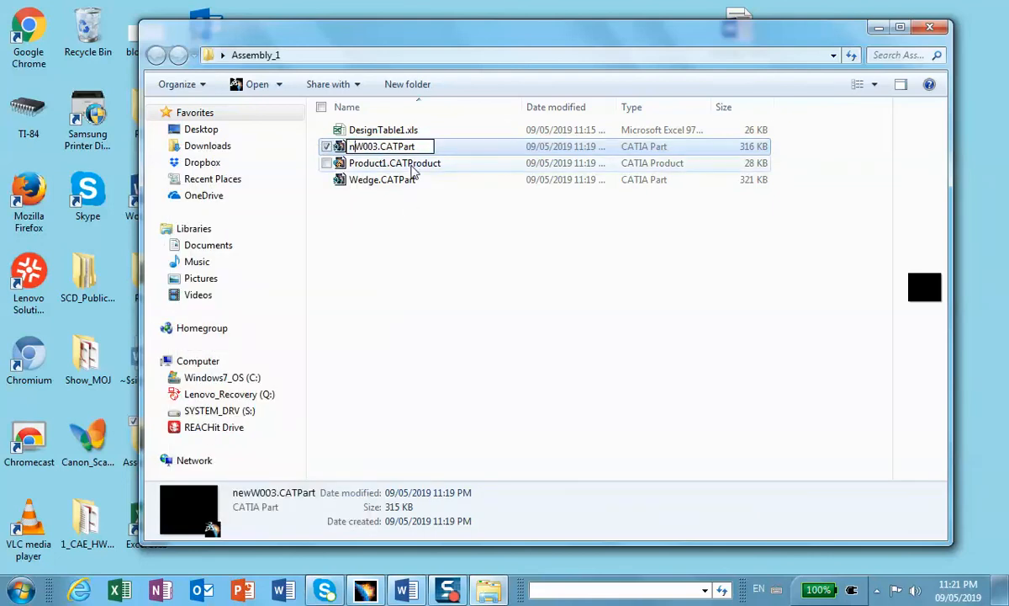
click(519, 284)
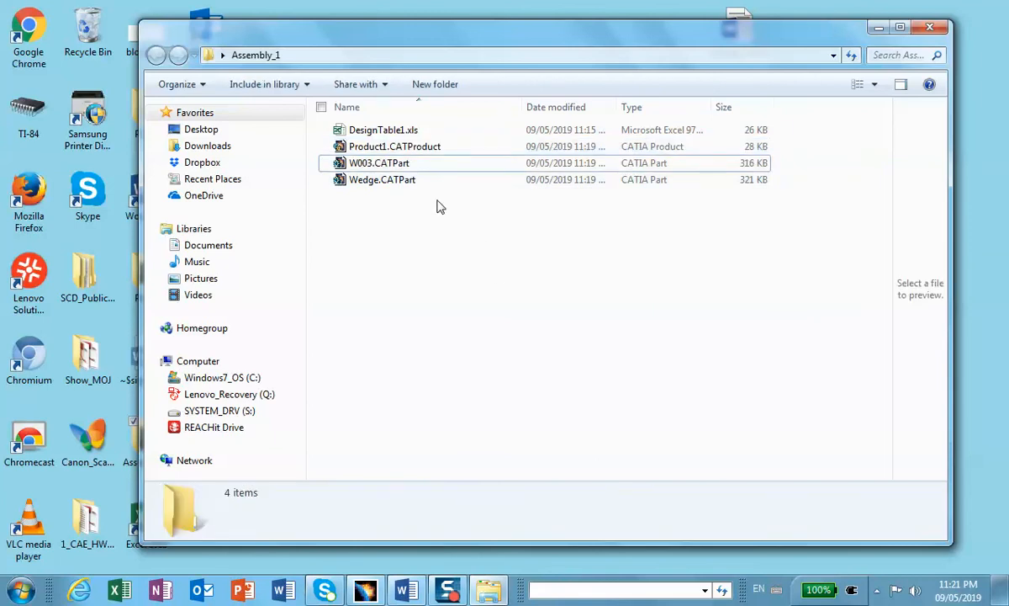
- Reopen Product1.CATProduct to check that the wedge loads, dismiss the missing-file dialog and close the document
double_click(412, 147)
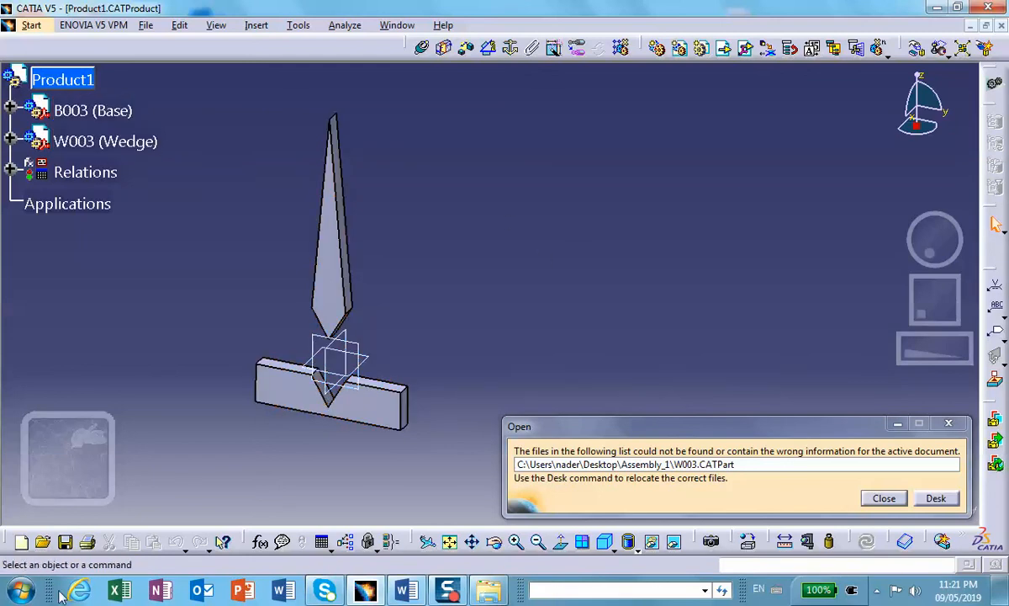
click(889, 499)
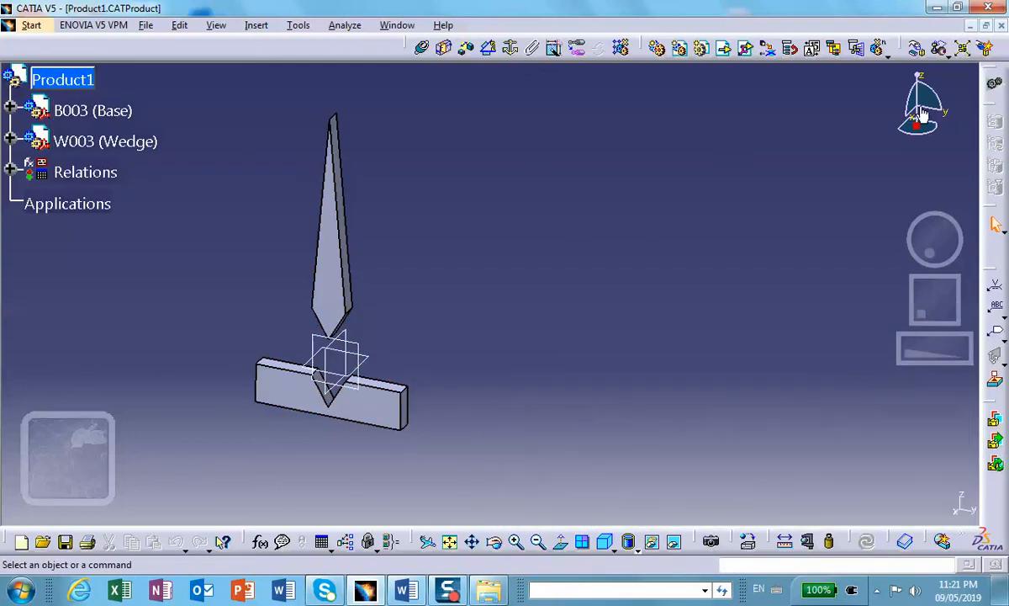
click(1000, 26)
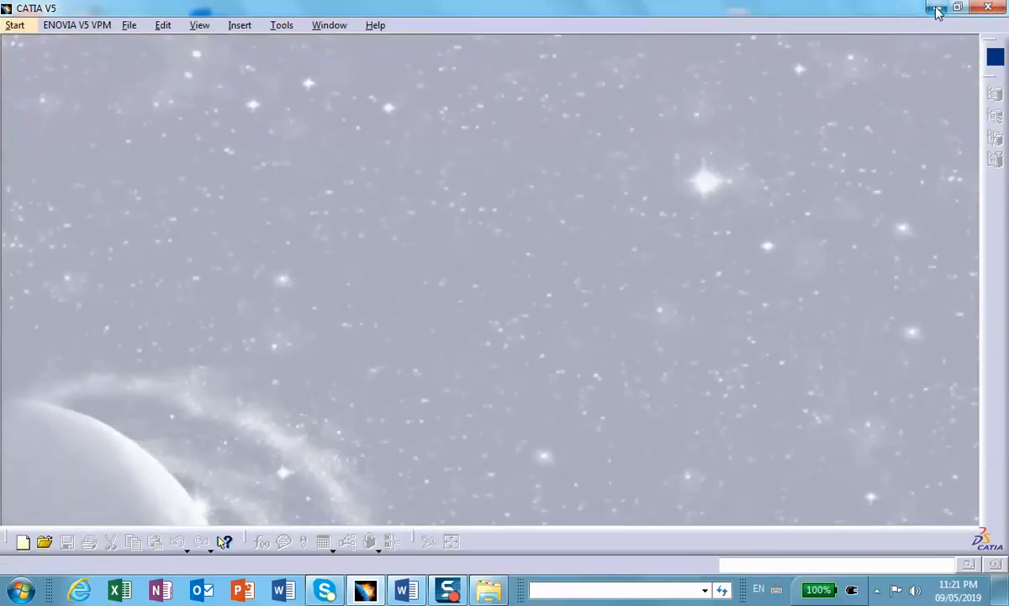